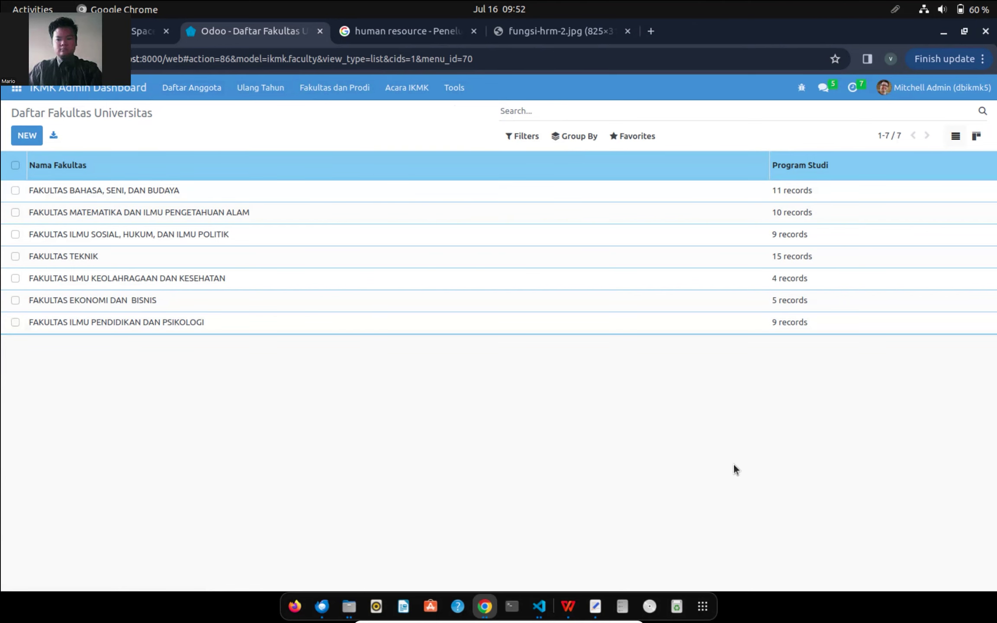
- Leave the virtual machine's full-screen view after viewing the 7 faculties in Daftar Fakultas Universitas
key("ctrl+f")
- Bring up the privilege2 workbook and select the matrix's role rows, including Sekretaris's Tools Anggaran cell Y7
left_click(603, 609)
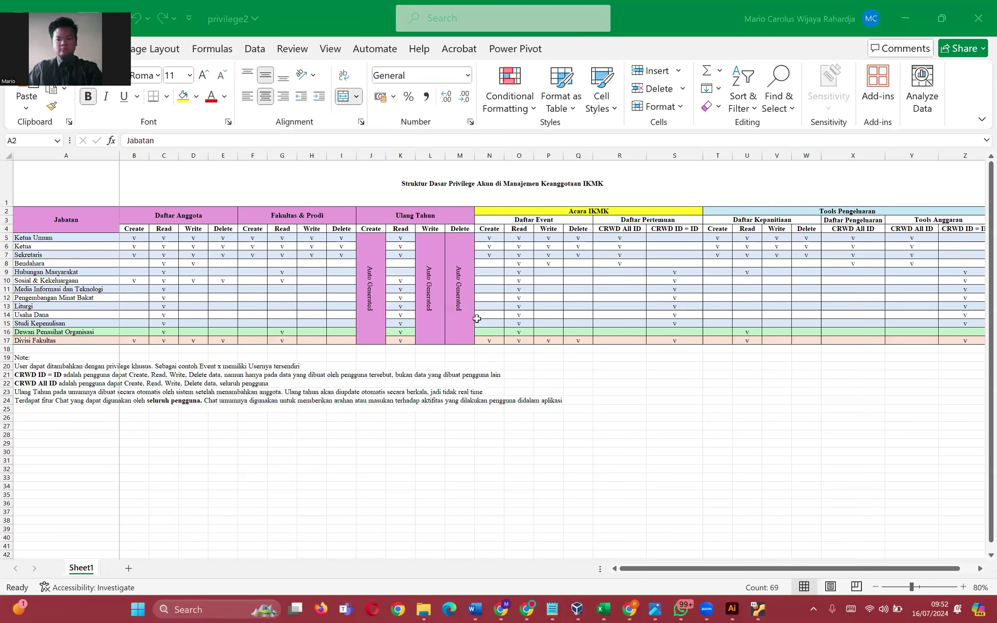
left_click_drag(75, 238, 936, 241)
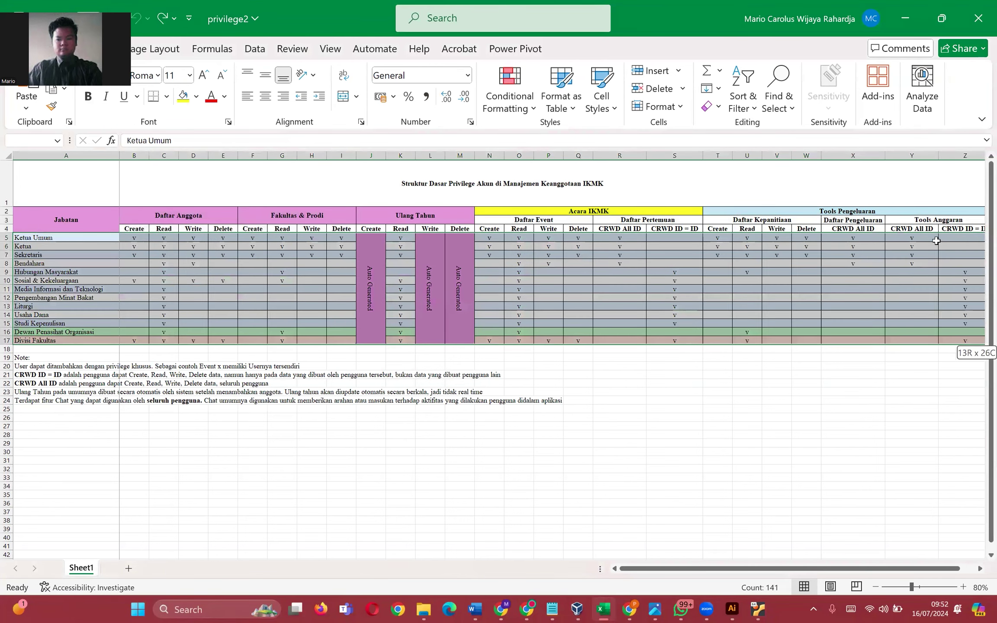
left_click(912, 255)
left_click_drag(918, 568, 932, 569)
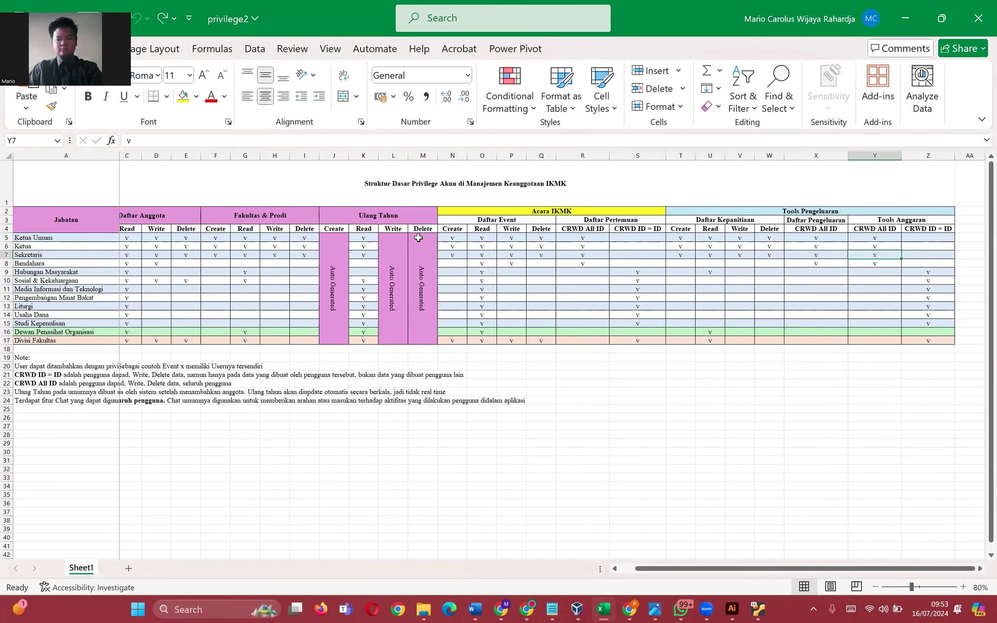
left_click_drag(815, 568, 799, 568)
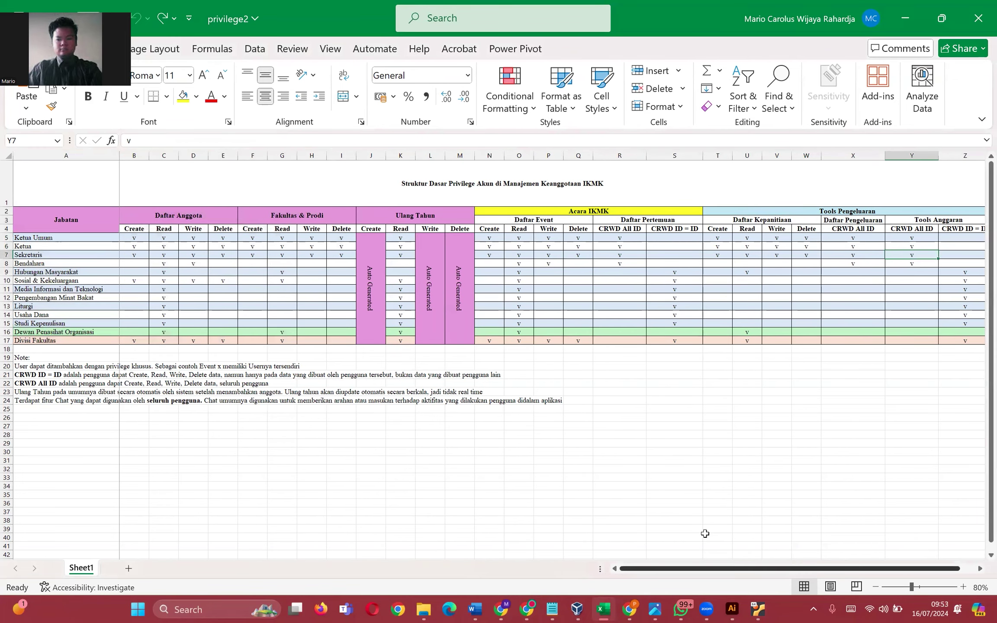
- Review the Create, Read, Write and Delete headers under Daftar Anggota
left_click_drag(143, 241, 143, 230)
left_click(161, 229)
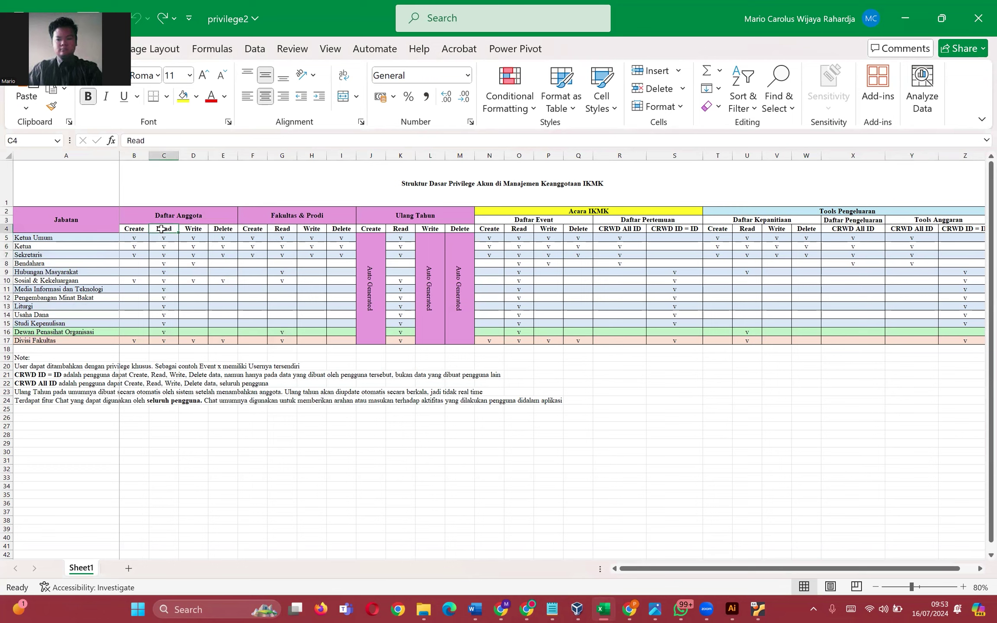
left_click(193, 229)
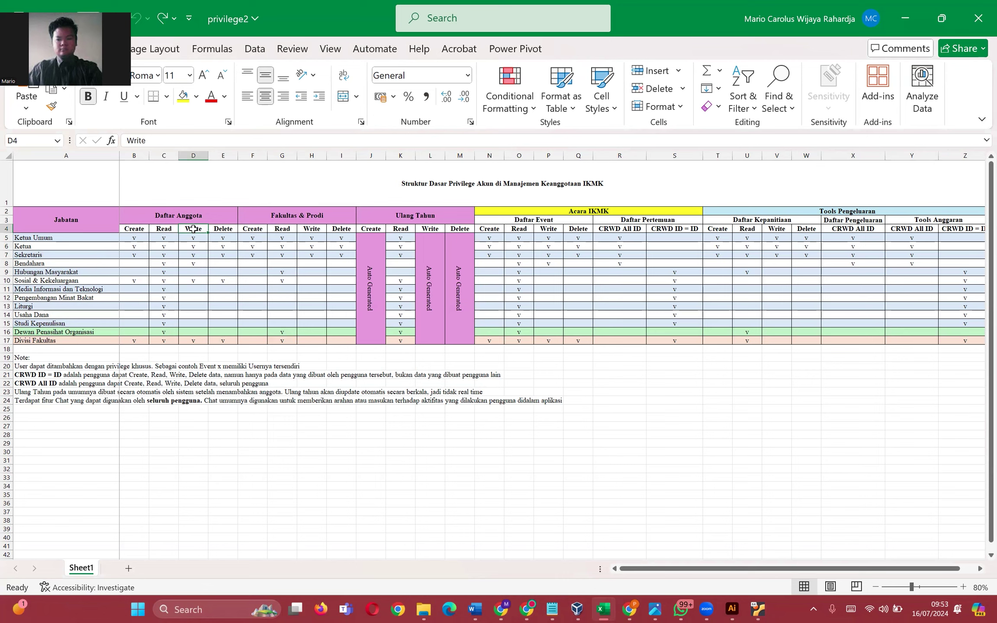
left_click(230, 226)
- Select the top three roles' rights in A5:I7, then the Bendahara row's rights
left_click_drag(52, 236, 354, 259)
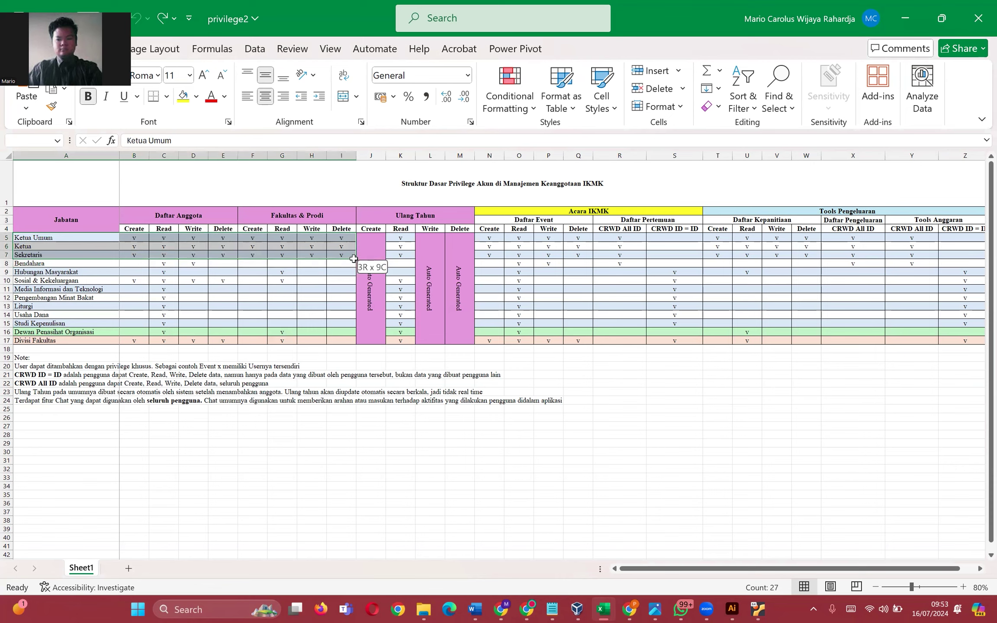
left_click(45, 238)
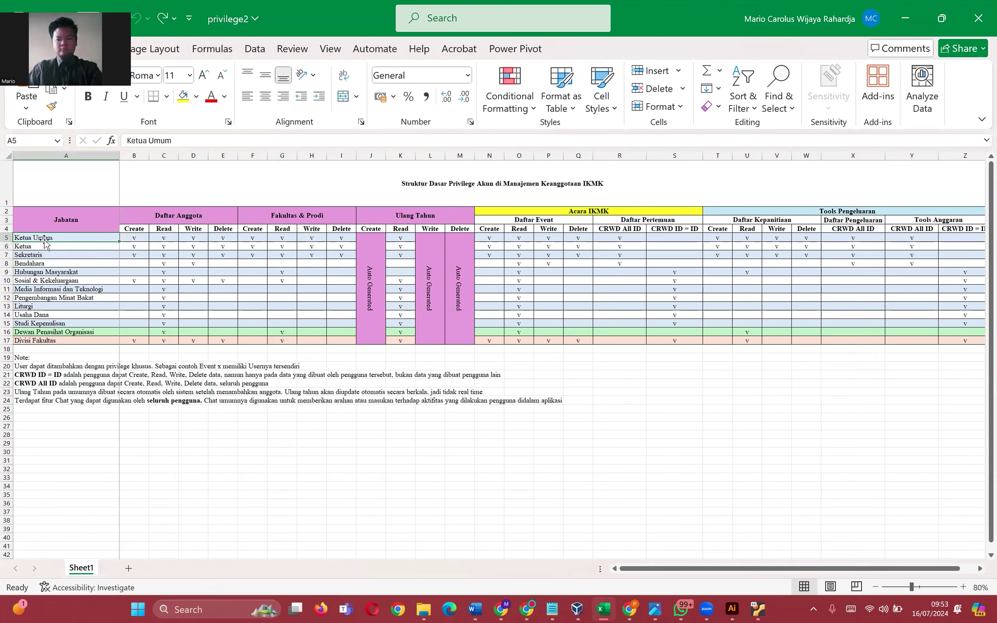
left_click_drag(55, 255, 330, 240)
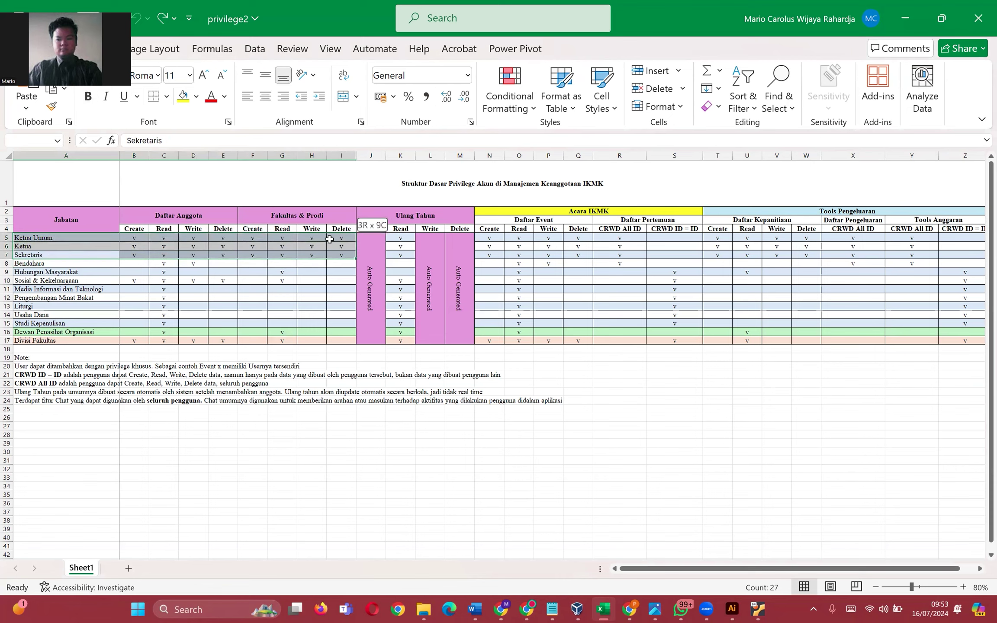
left_click(82, 281)
left_click_drag(47, 262, 345, 264)
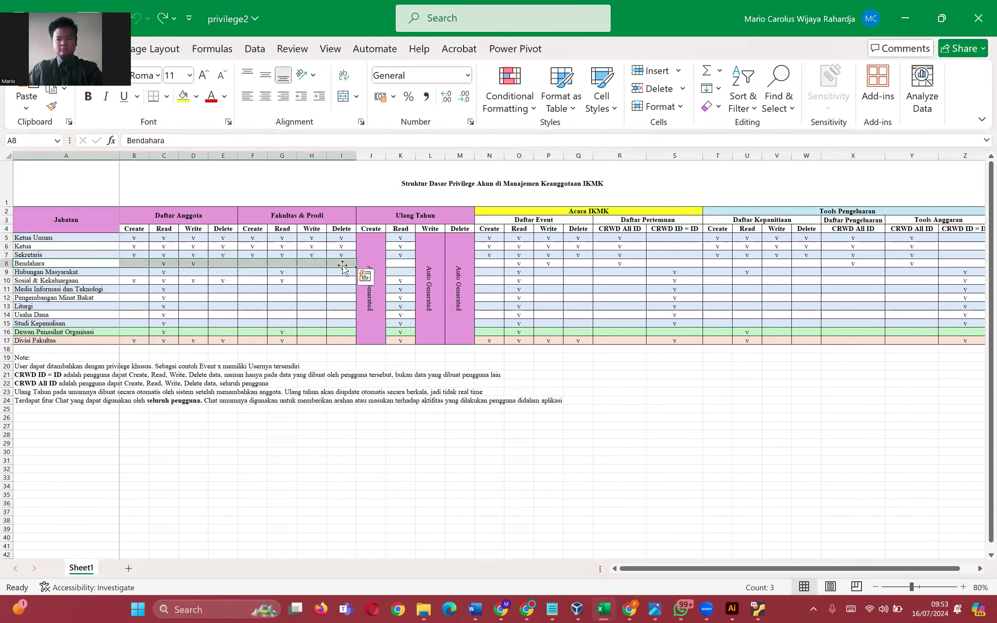
left_click(162, 263)
left_click(199, 264)
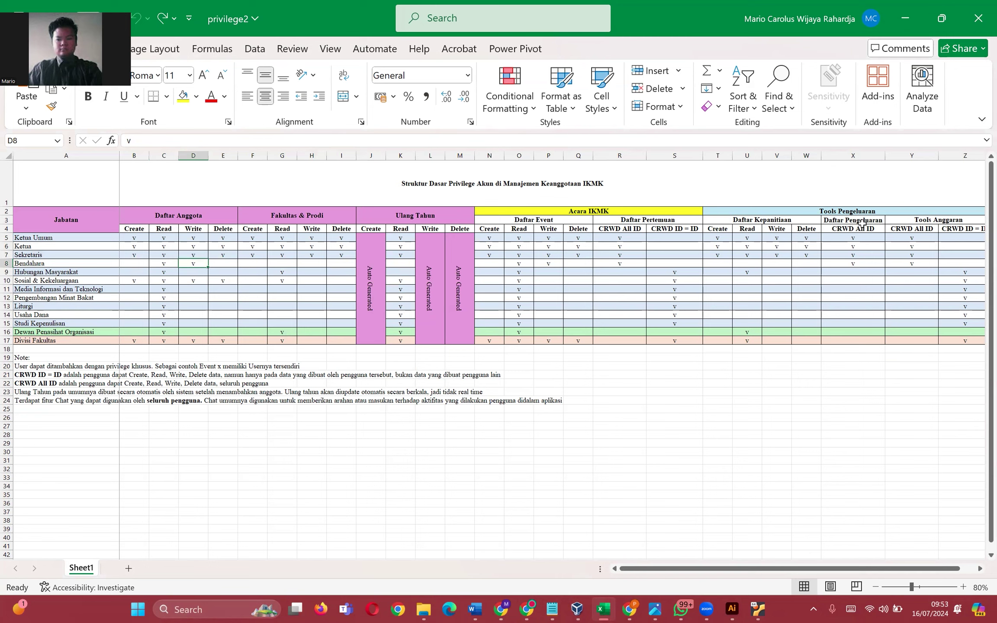
left_click_drag(713, 263, 957, 262)
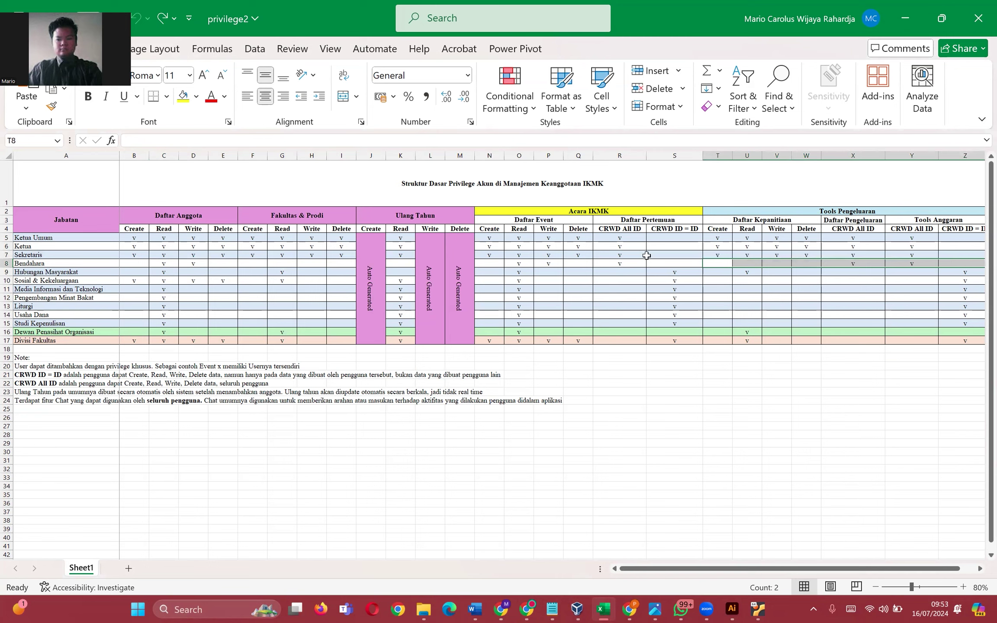
left_click_drag(658, 258, 485, 265)
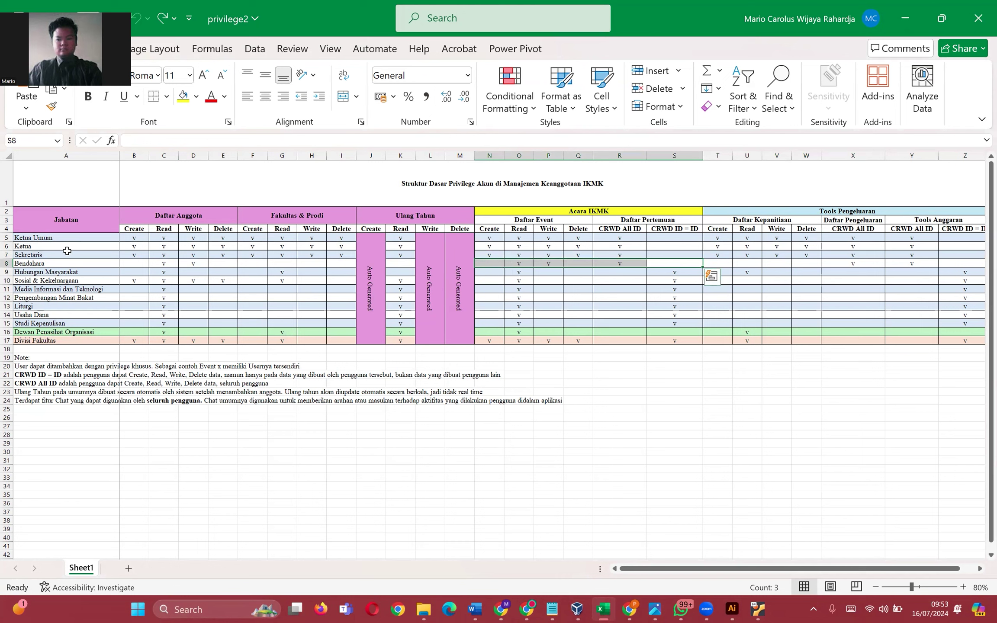
left_click(194, 265)
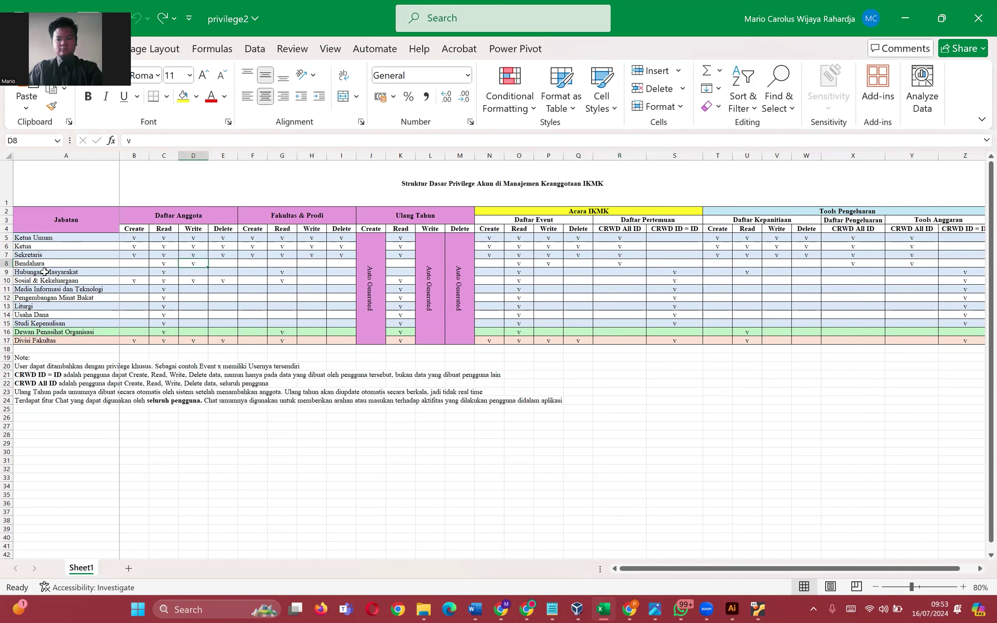
left_click_drag(44, 271, 192, 271)
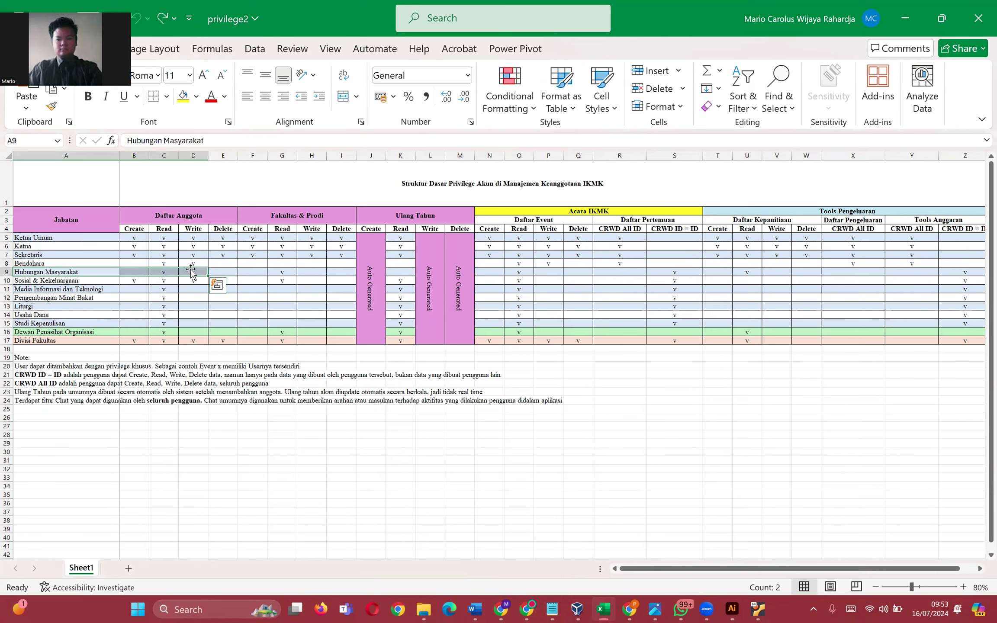
left_click(164, 263)
left_click(162, 271)
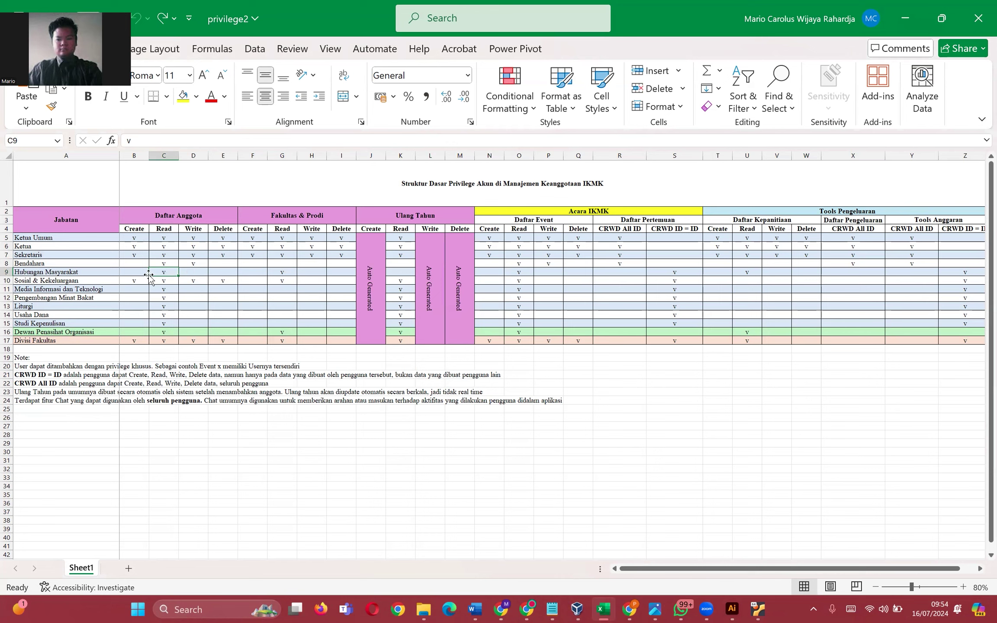
left_click_drag(149, 274, 281, 272)
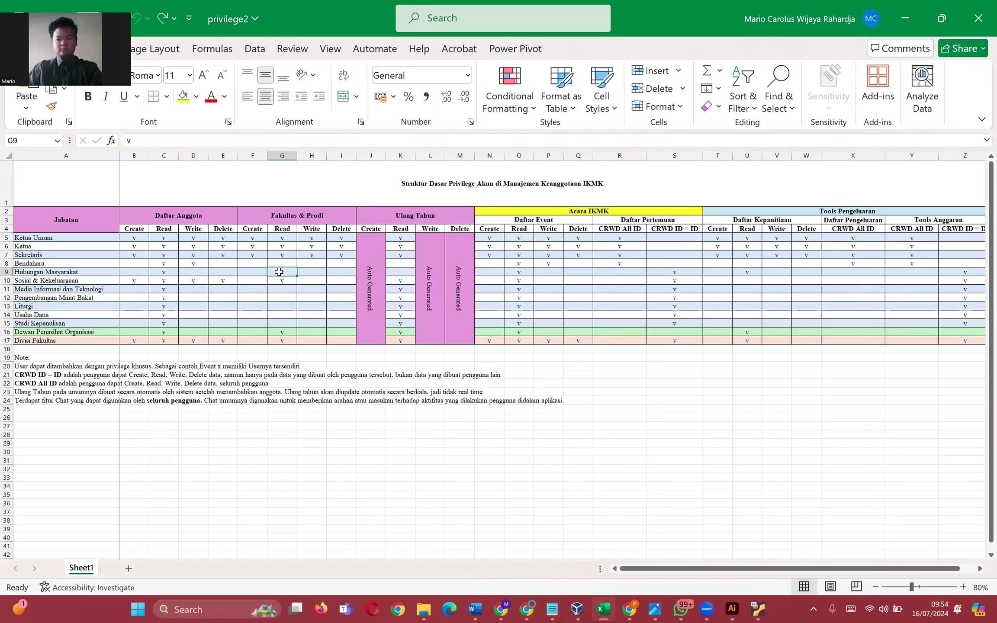
left_click(161, 272)
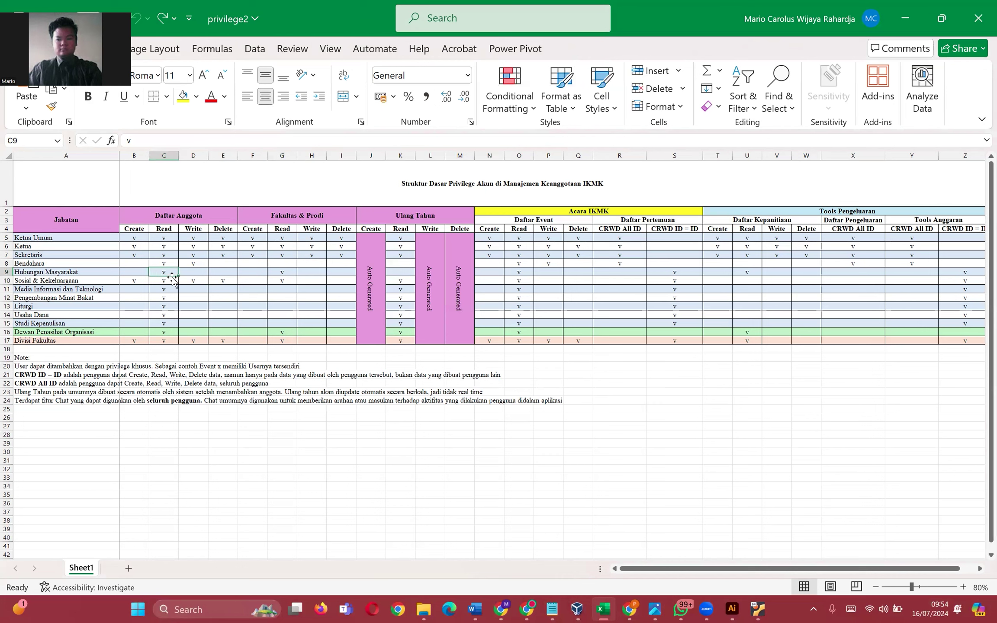
left_click(272, 270)
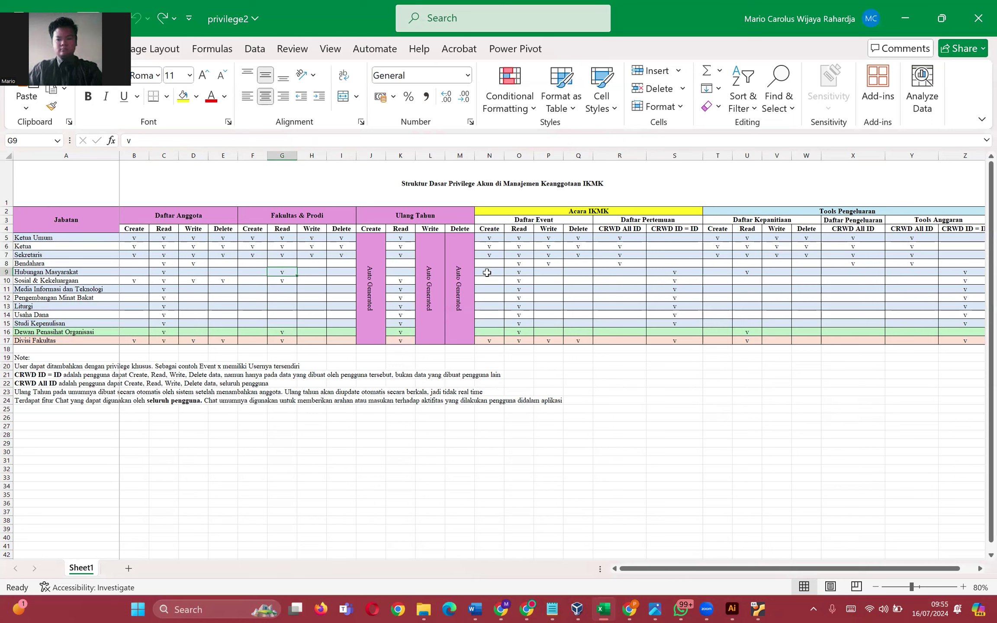
left_click(487, 272)
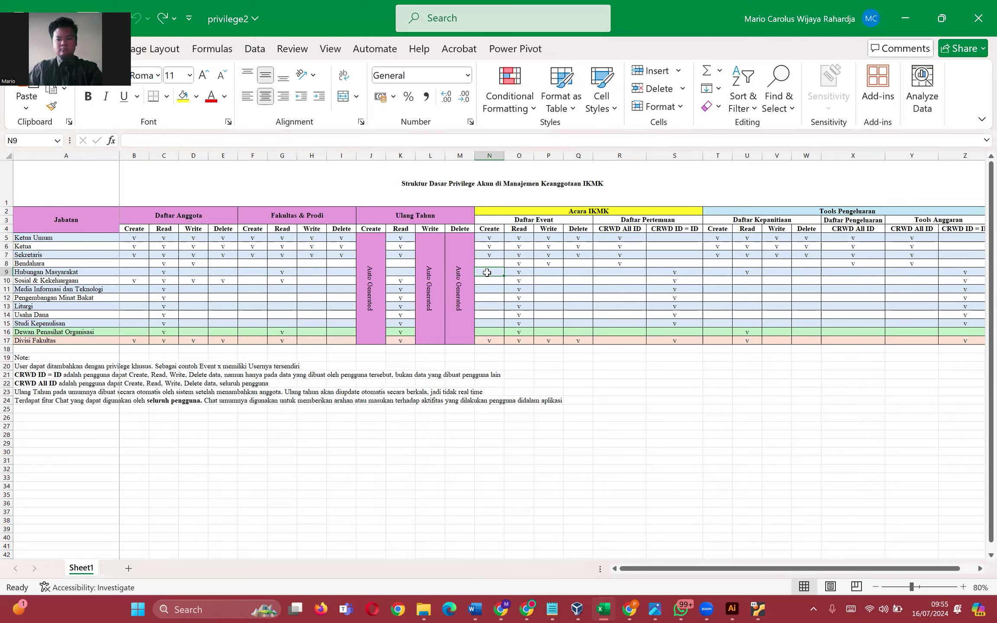
left_click(519, 270)
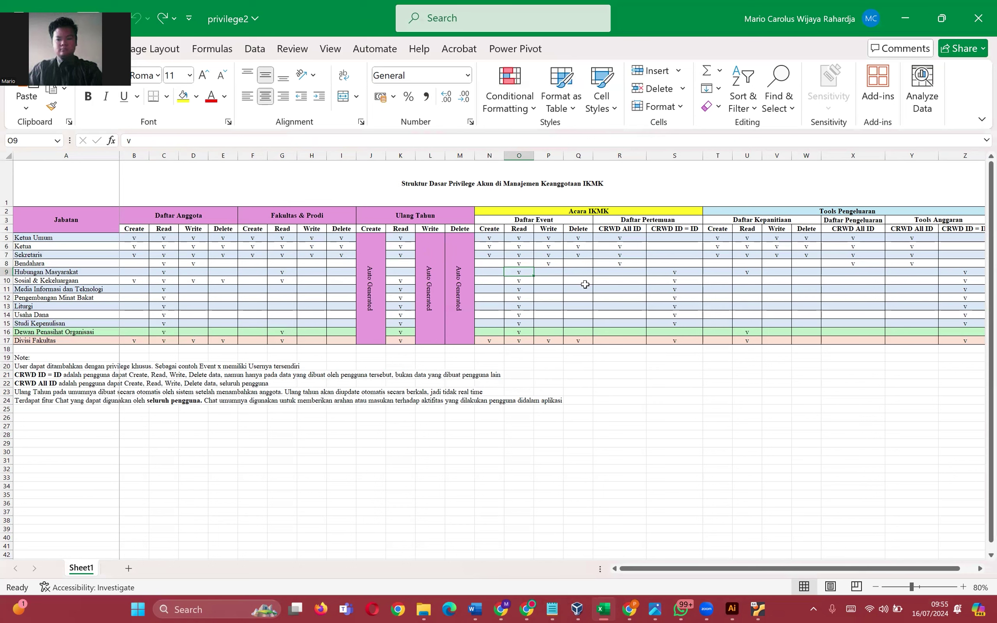
left_click(677, 274)
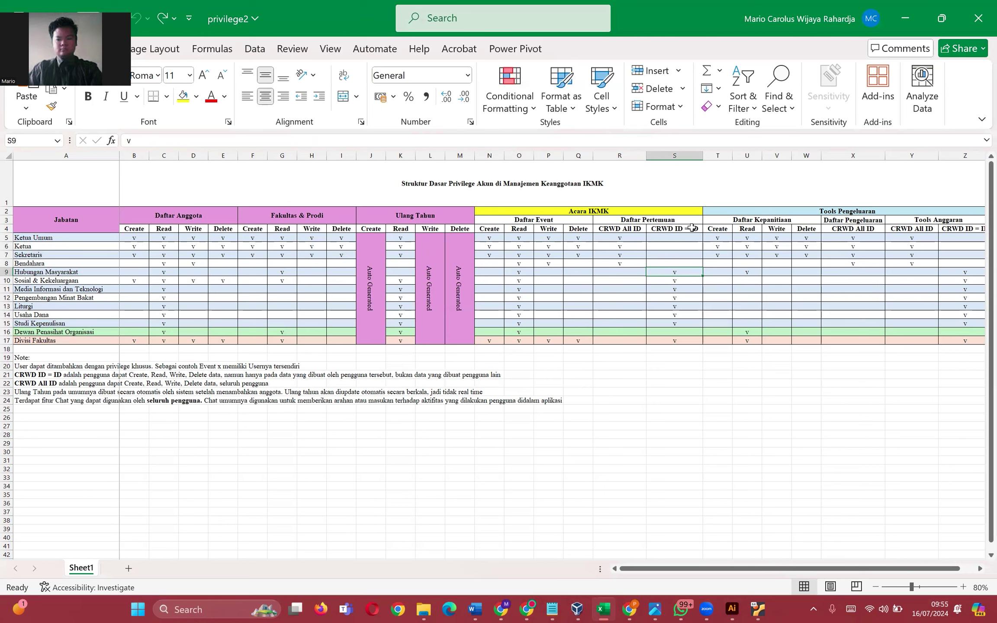
left_click(673, 229)
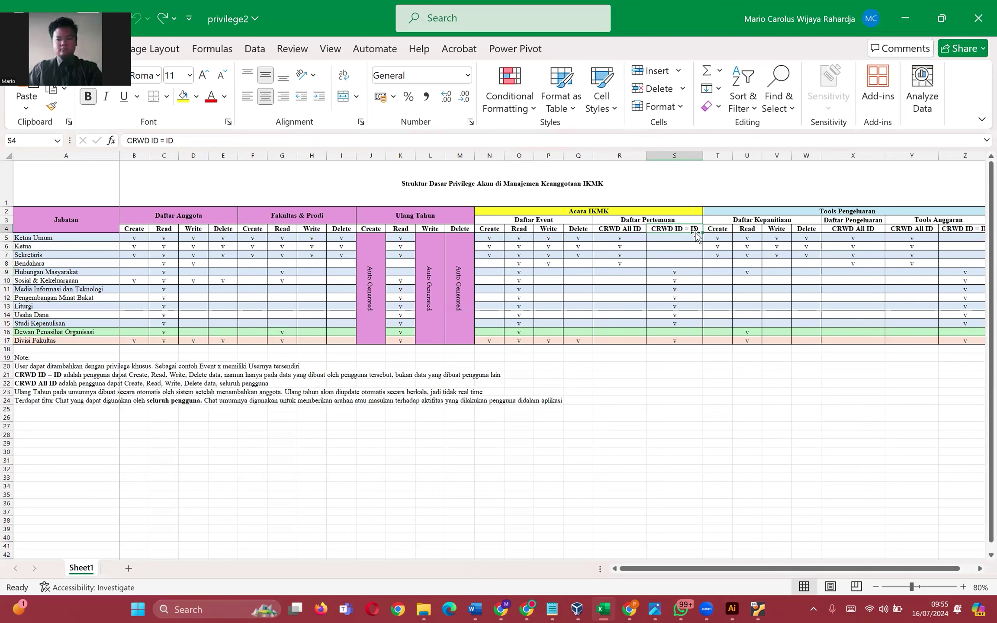
left_click(676, 271)
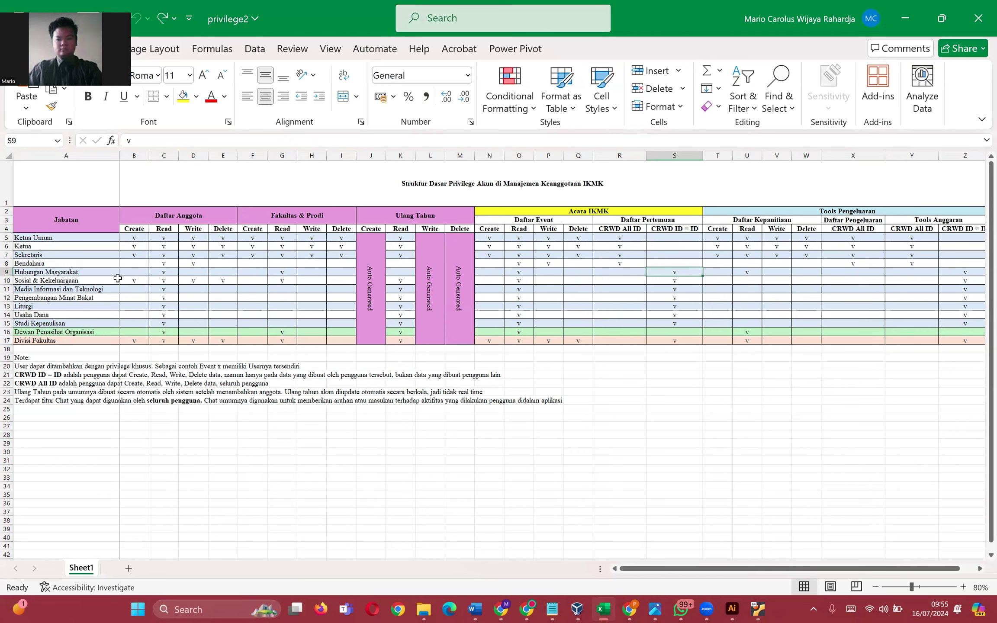
left_click_drag(70, 272, 70, 280)
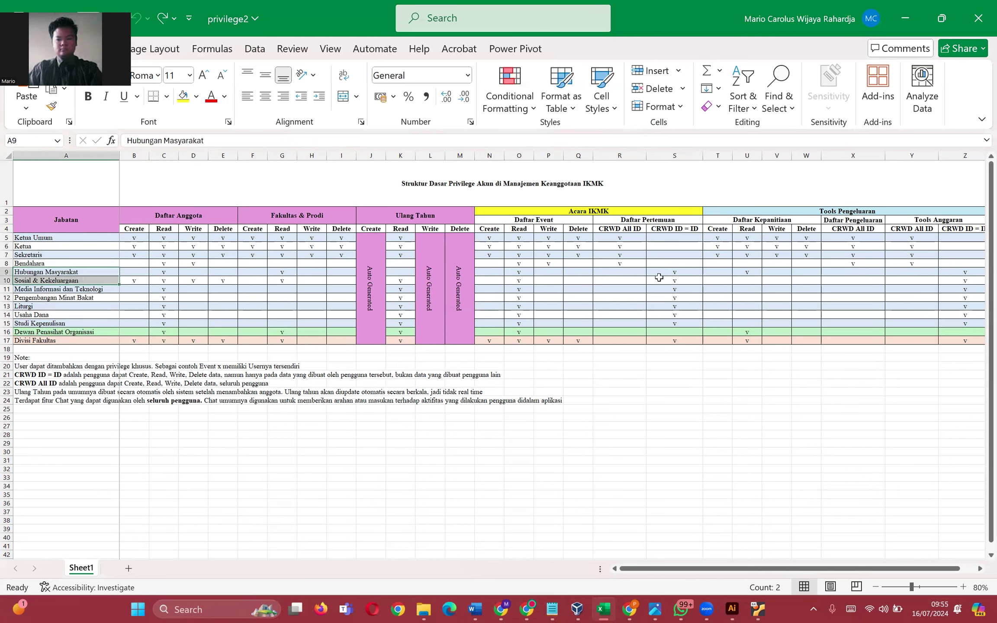
left_click_drag(663, 272, 664, 280)
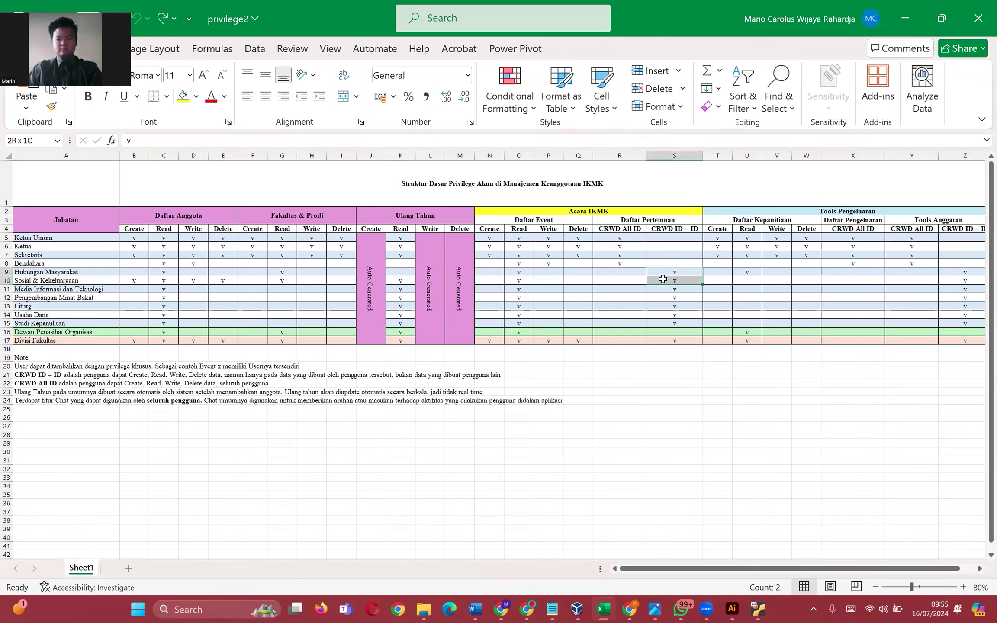
left_click(687, 226)
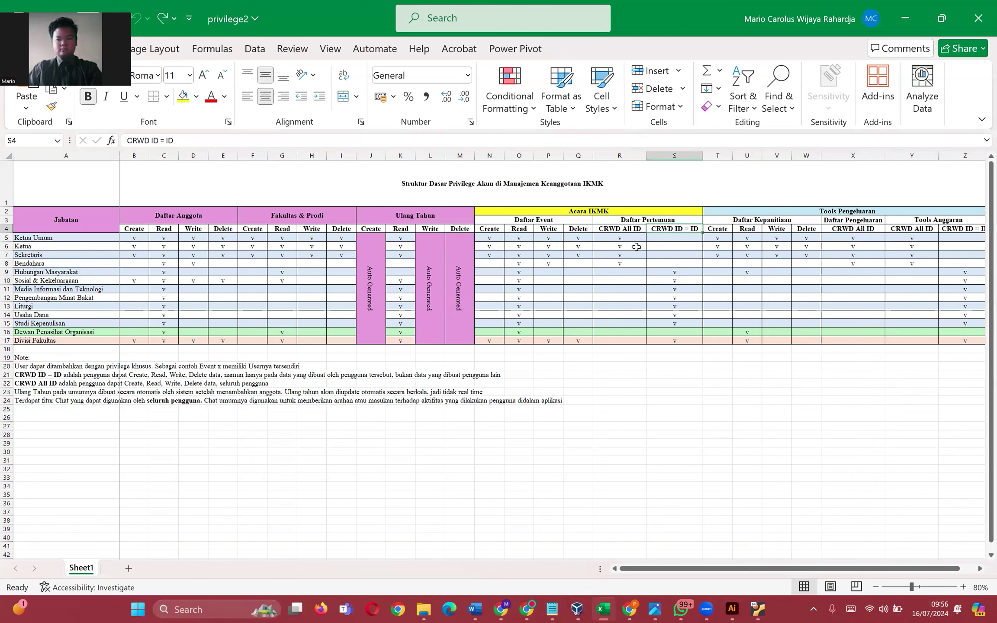
left_click_drag(625, 255, 624, 260)
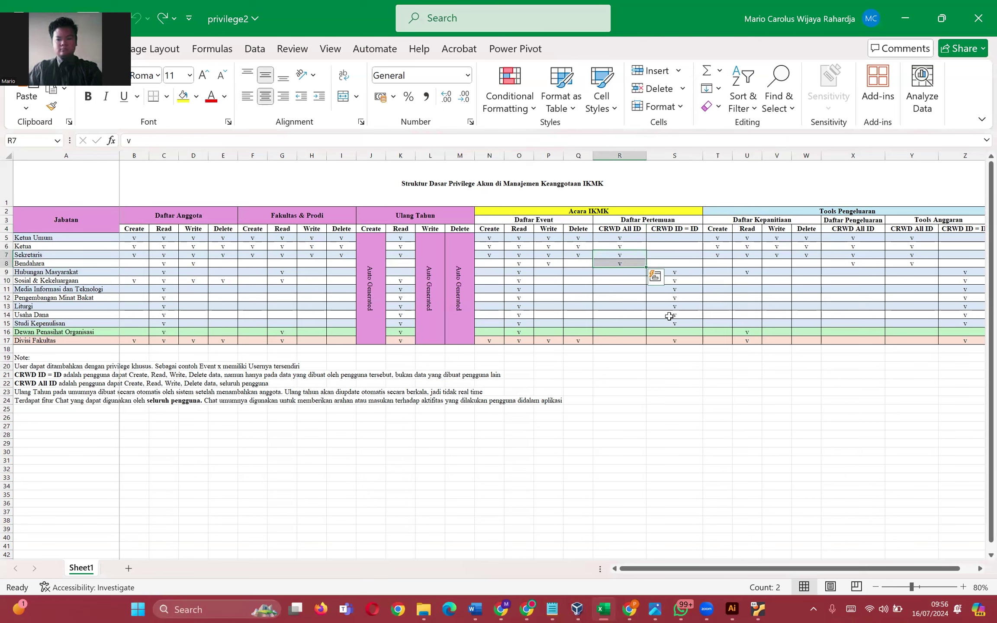
left_click_drag(669, 316, 671, 324)
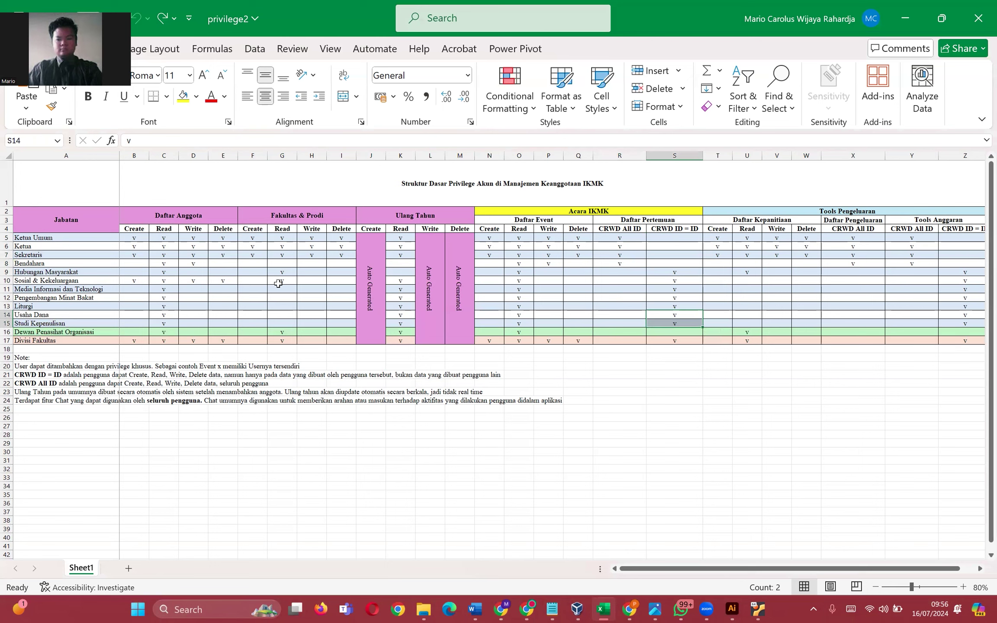
left_click(677, 273)
left_click(722, 289)
left_click(681, 273)
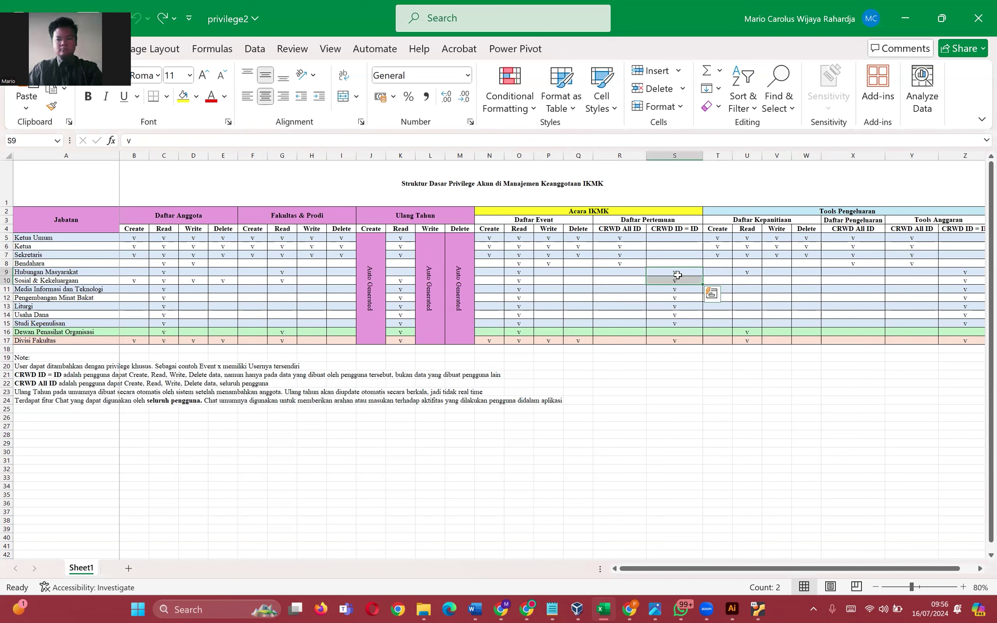
left_click_drag(619, 238, 624, 257)
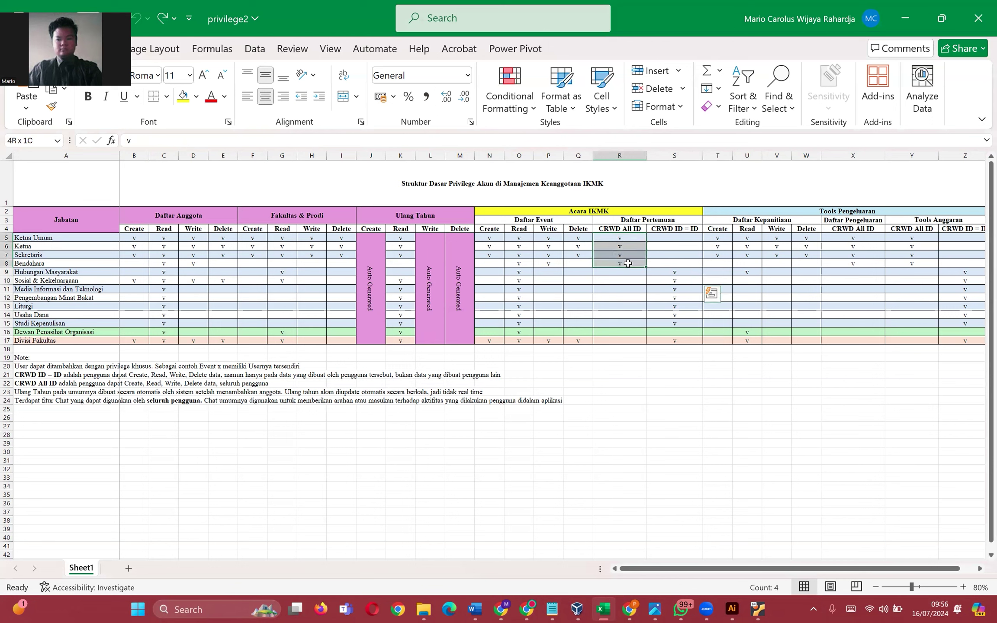
left_click(650, 271)
left_click(648, 296)
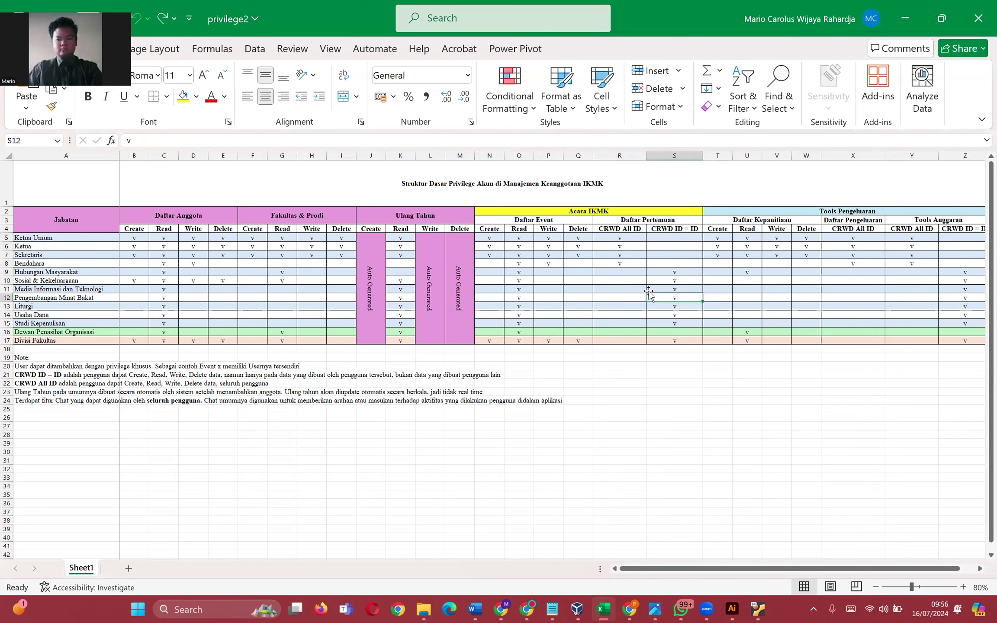
left_click_drag(632, 237, 635, 264)
left_click(664, 296)
left_click(743, 271)
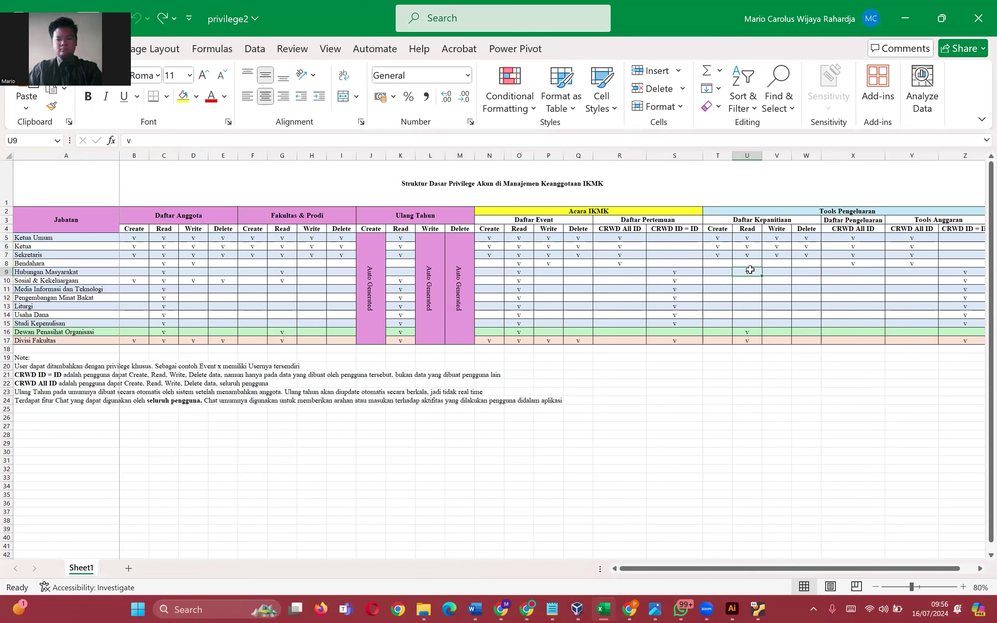
left_click(728, 307)
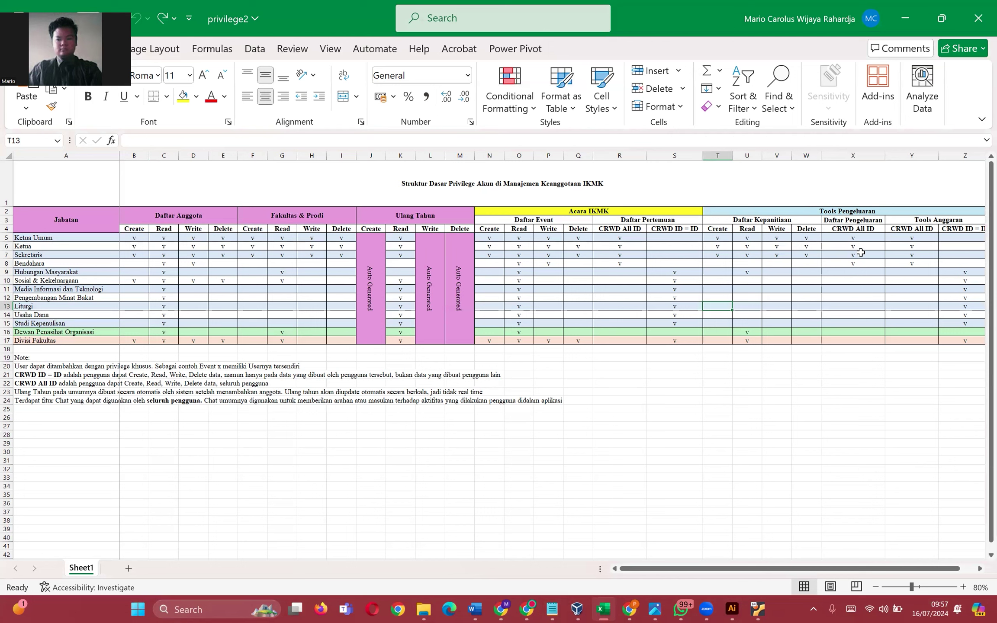
left_click(759, 220)
left_click(864, 228)
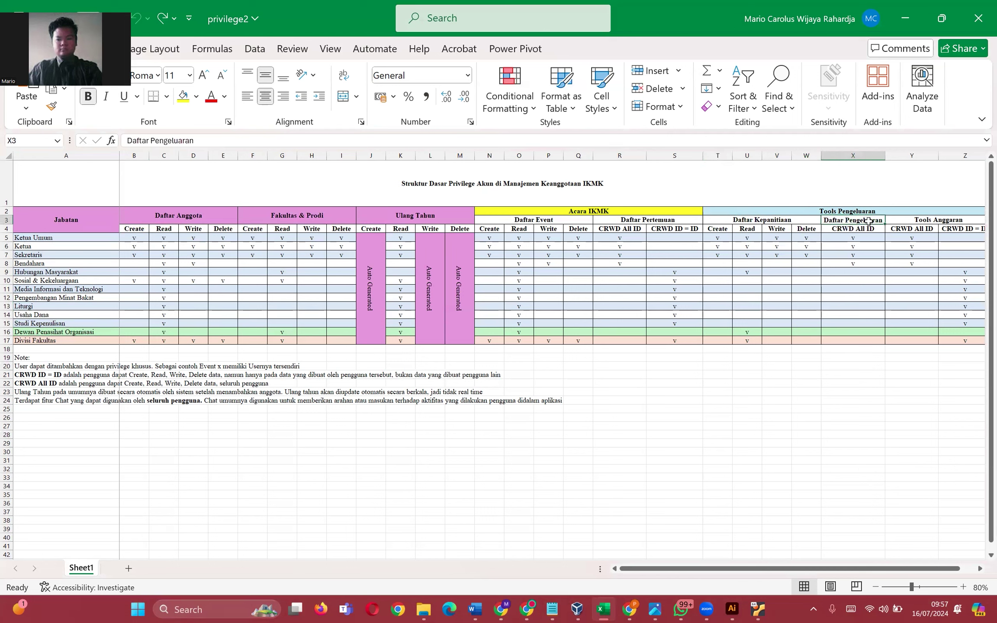
left_click(858, 273)
left_click(859, 283)
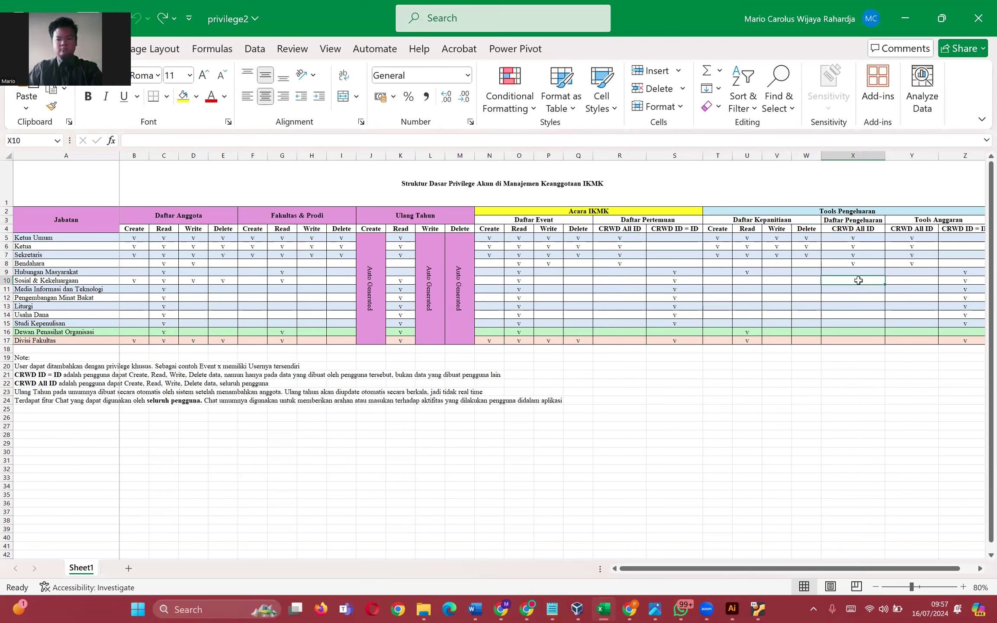
left_click(858, 271)
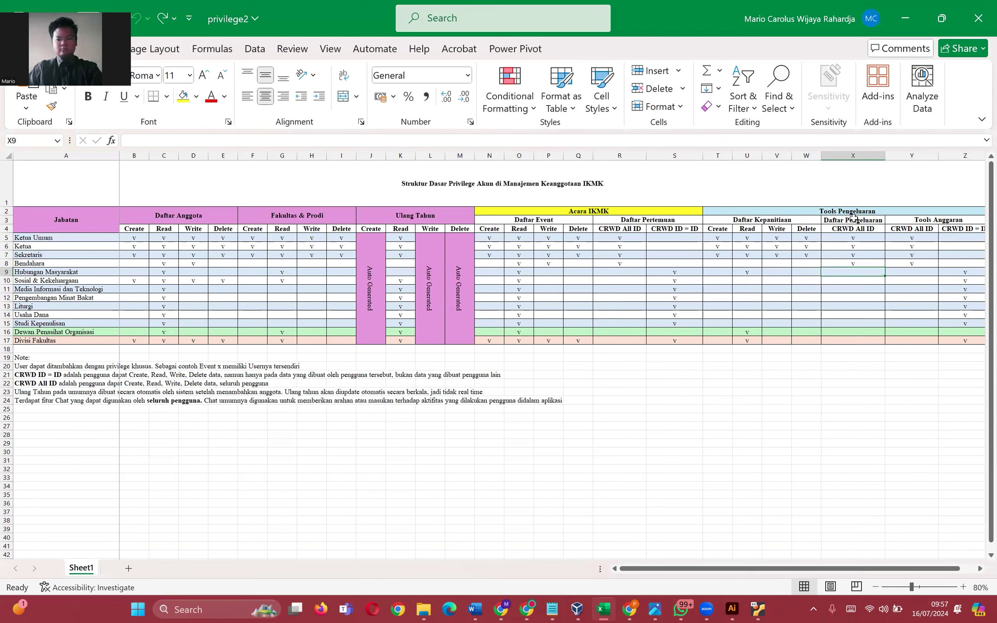
left_click_drag(854, 219, 857, 259)
left_click(856, 263)
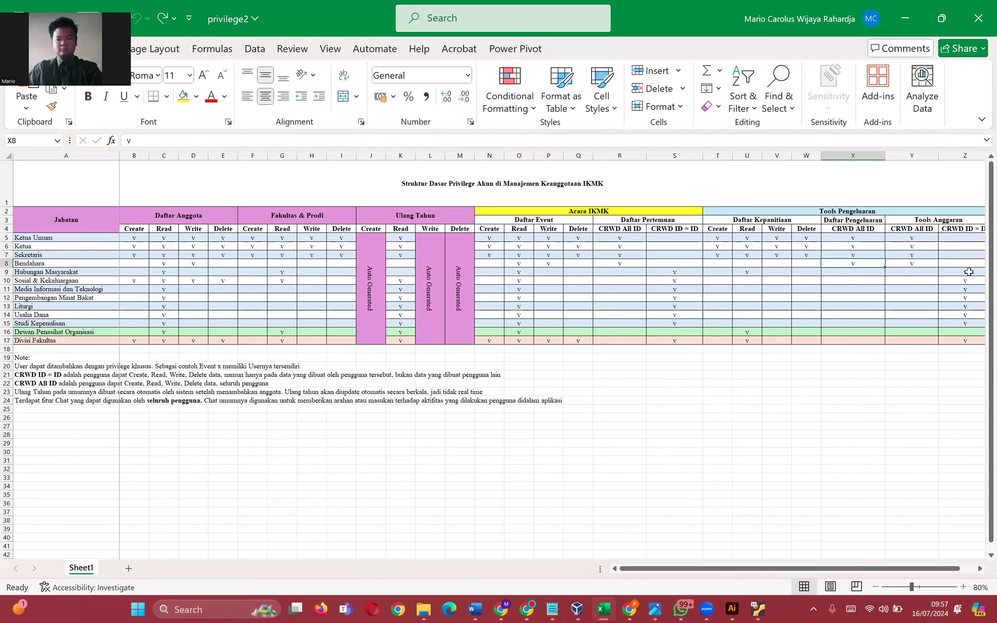
left_click(966, 272)
left_click(898, 271)
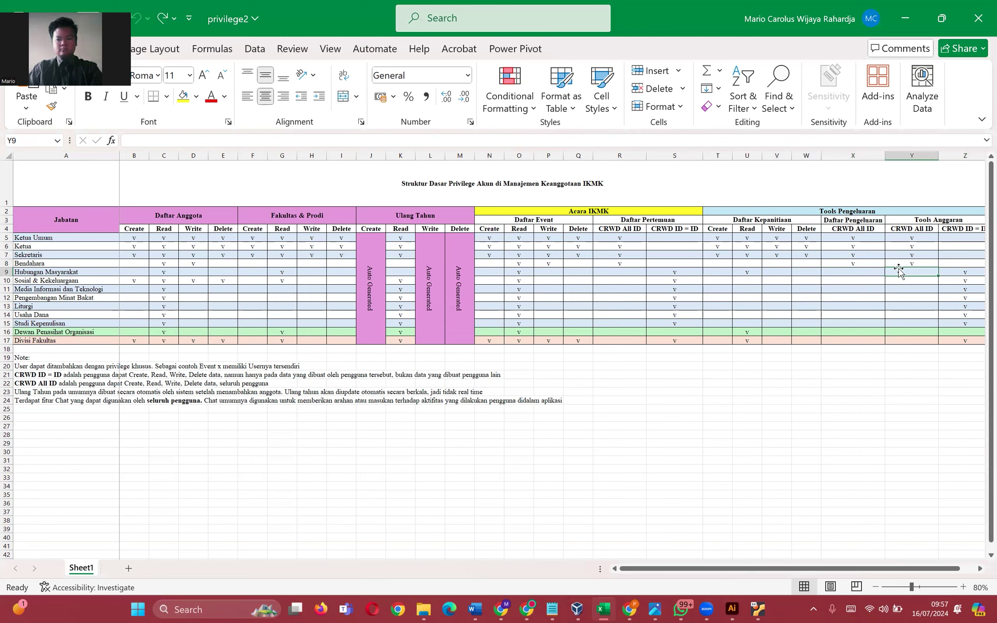
left_click(974, 273)
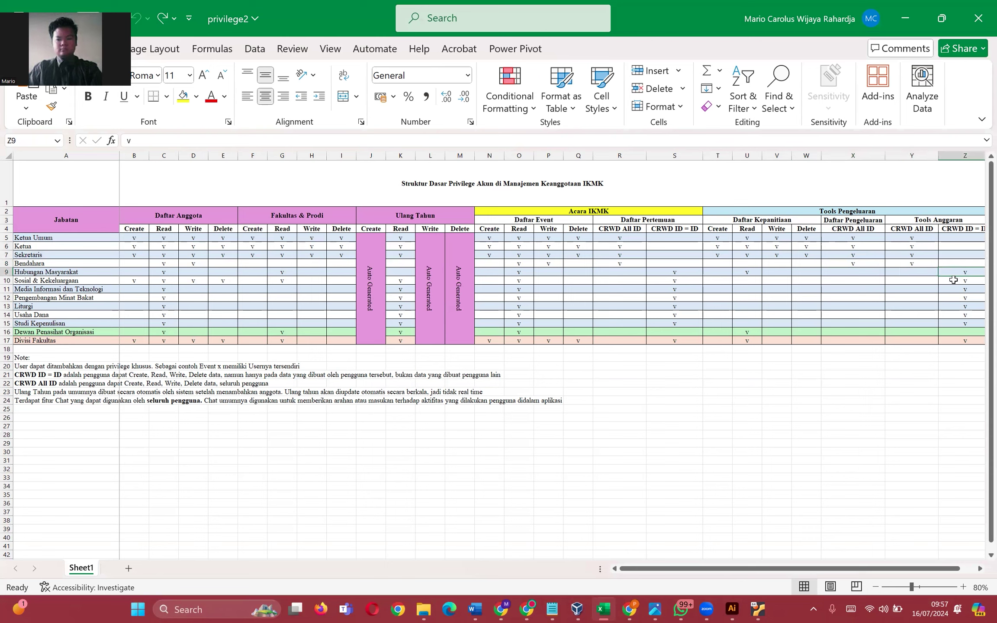
left_click_drag(859, 221, 885, 294)
left_click(963, 280)
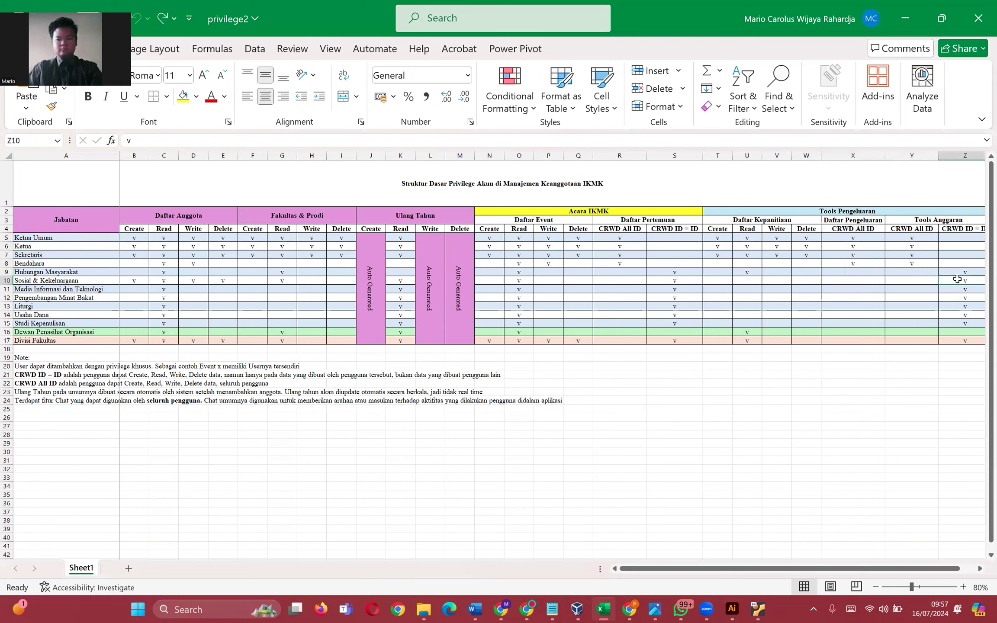
left_click(970, 228)
left_click_drag(860, 570, 875, 569)
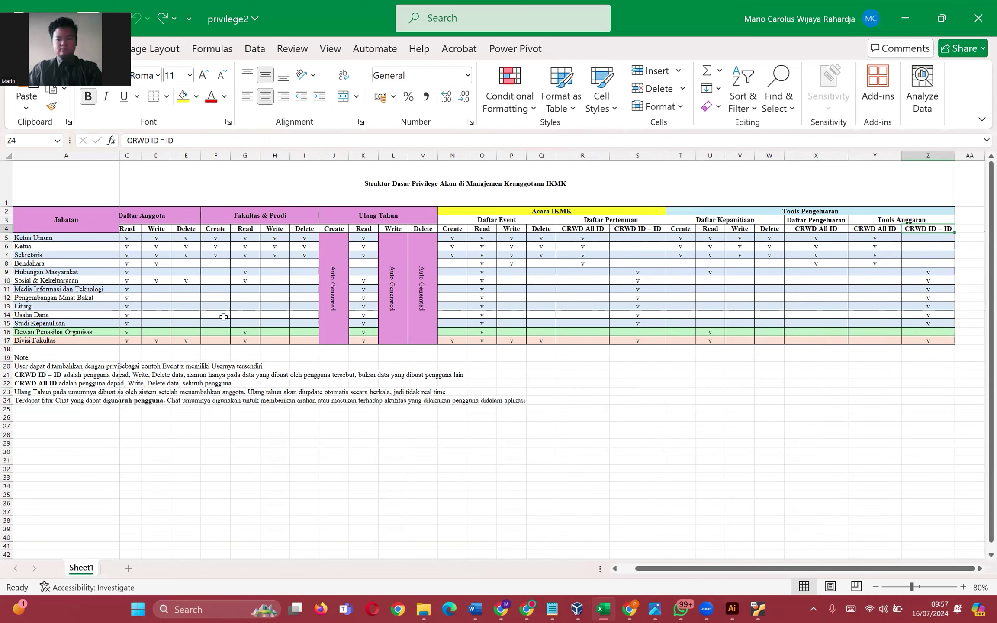
left_click(86, 280)
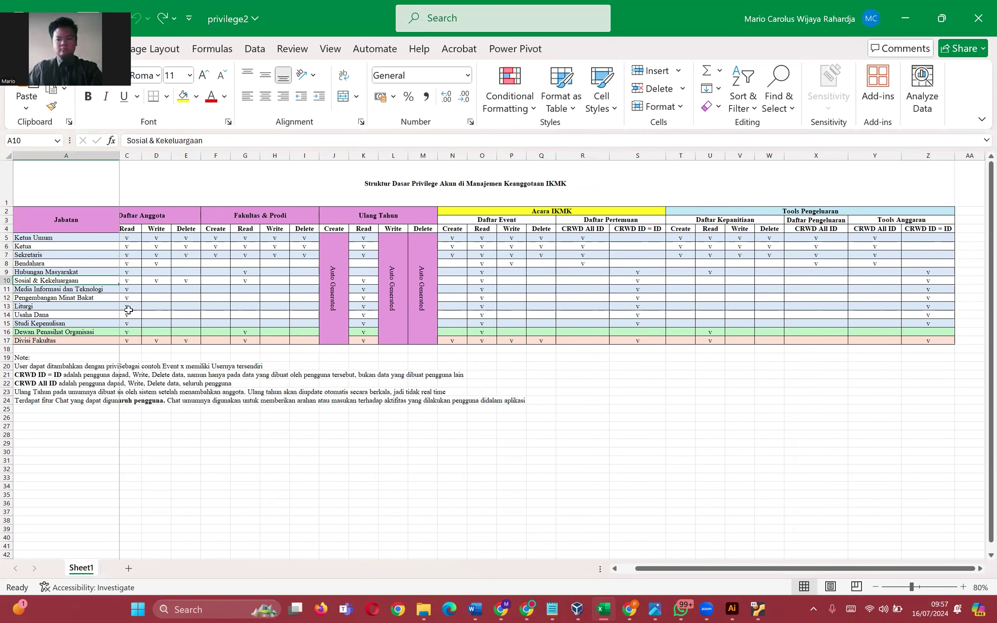
left_click(76, 289)
left_click(74, 298)
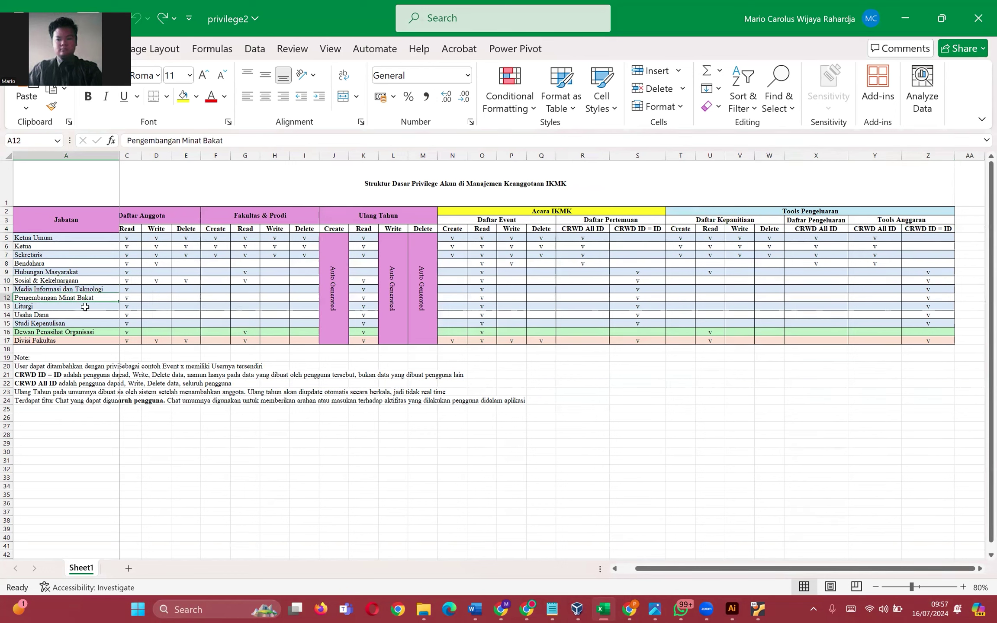
left_click_drag(103, 238, 132, 263)
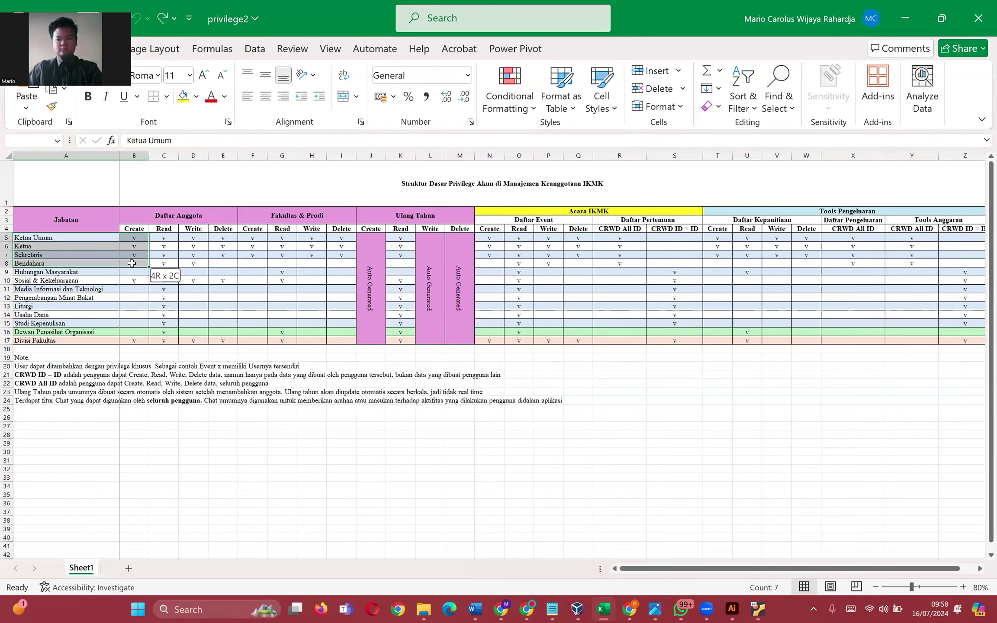
left_click(926, 265)
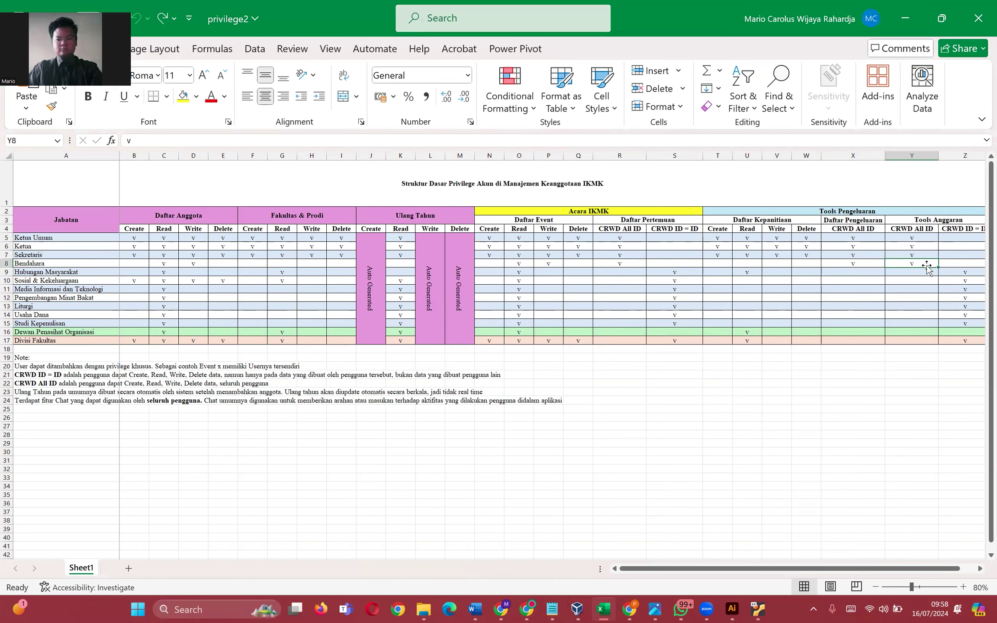
left_click(63, 264)
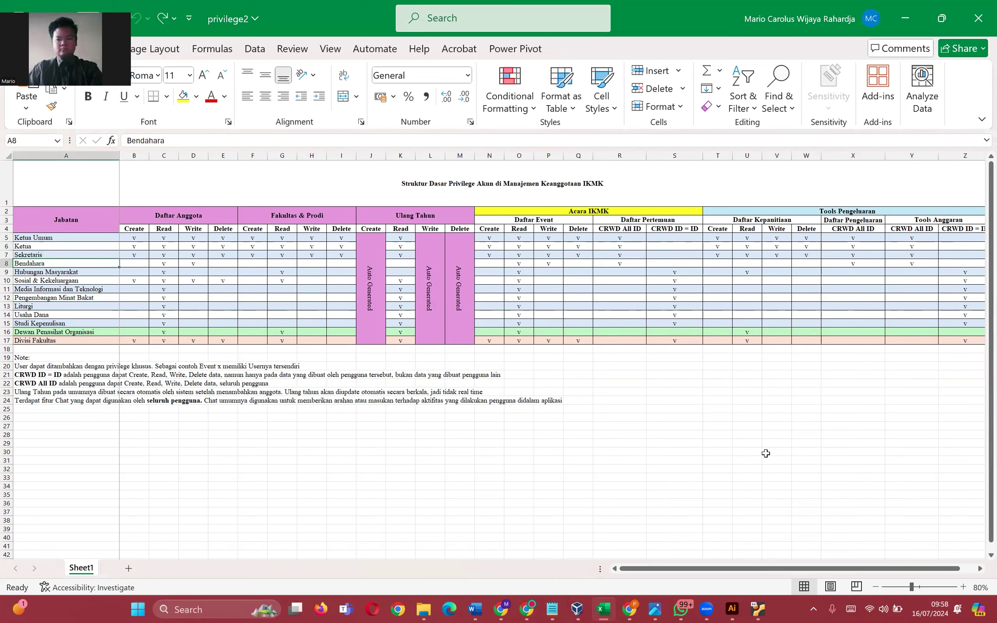
left_click_drag(46, 342, 223, 340)
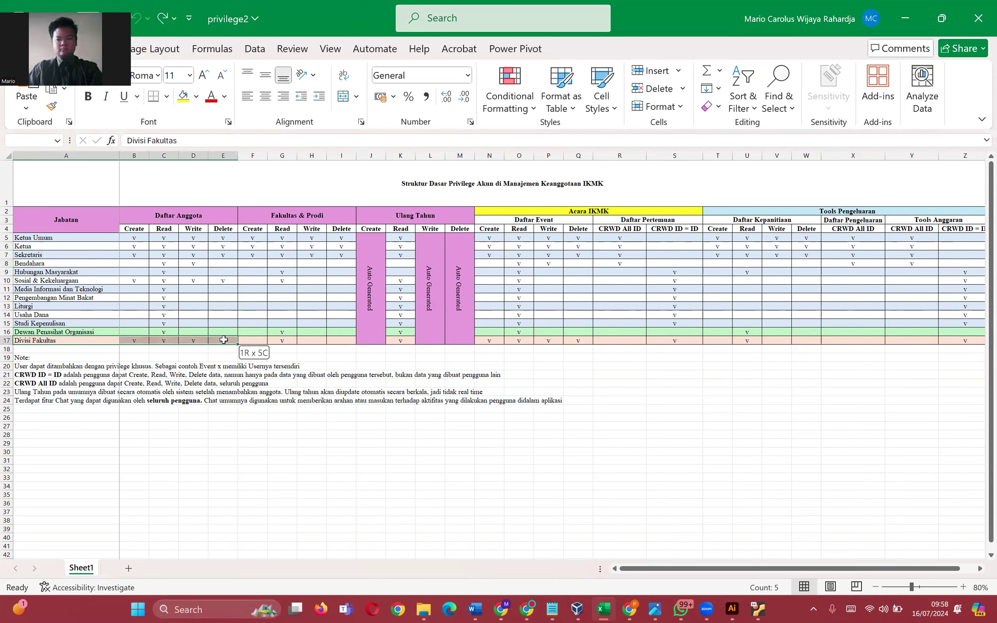
left_click_drag(43, 289, 340, 323)
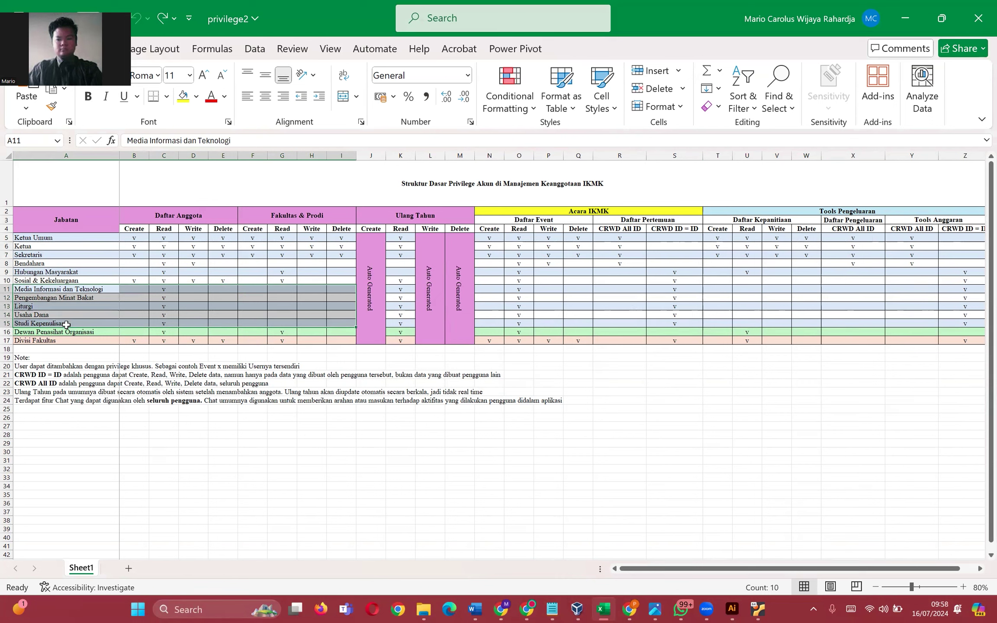
left_click_drag(69, 331, 342, 332)
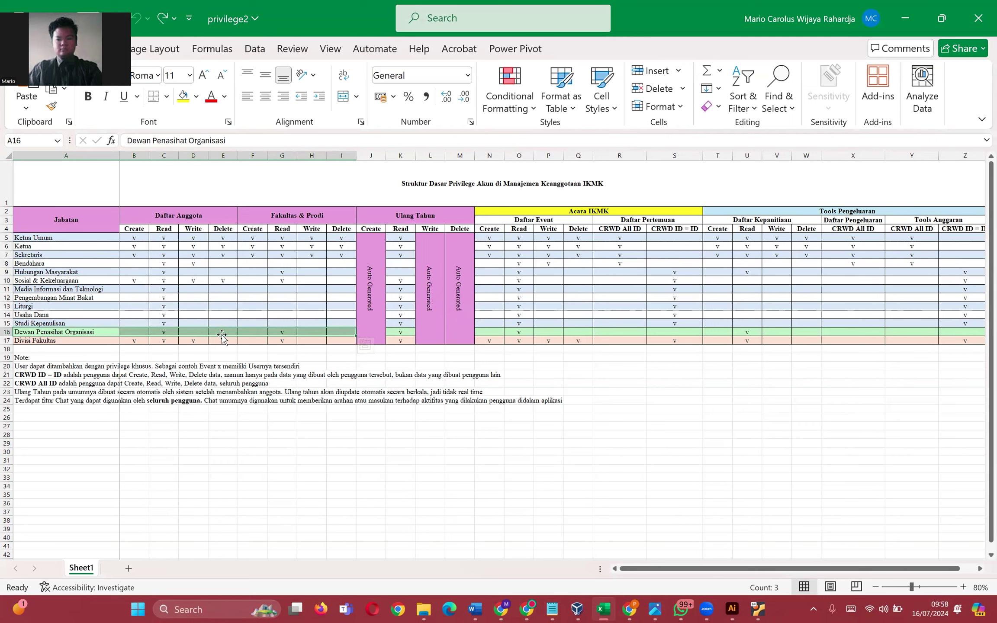
left_click(407, 332)
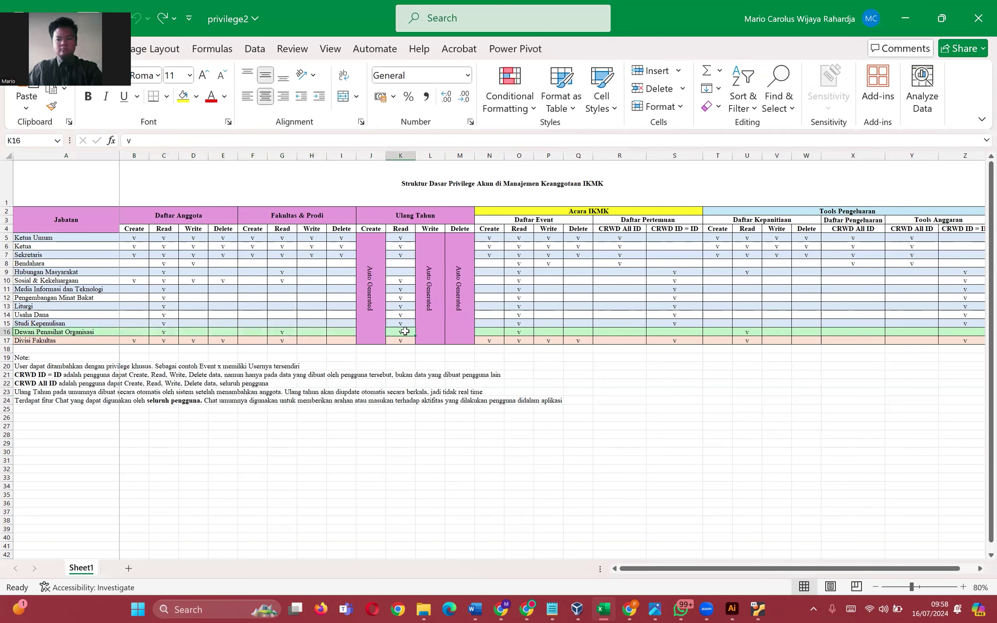
left_click_drag(515, 331, 777, 333)
left_click(822, 333)
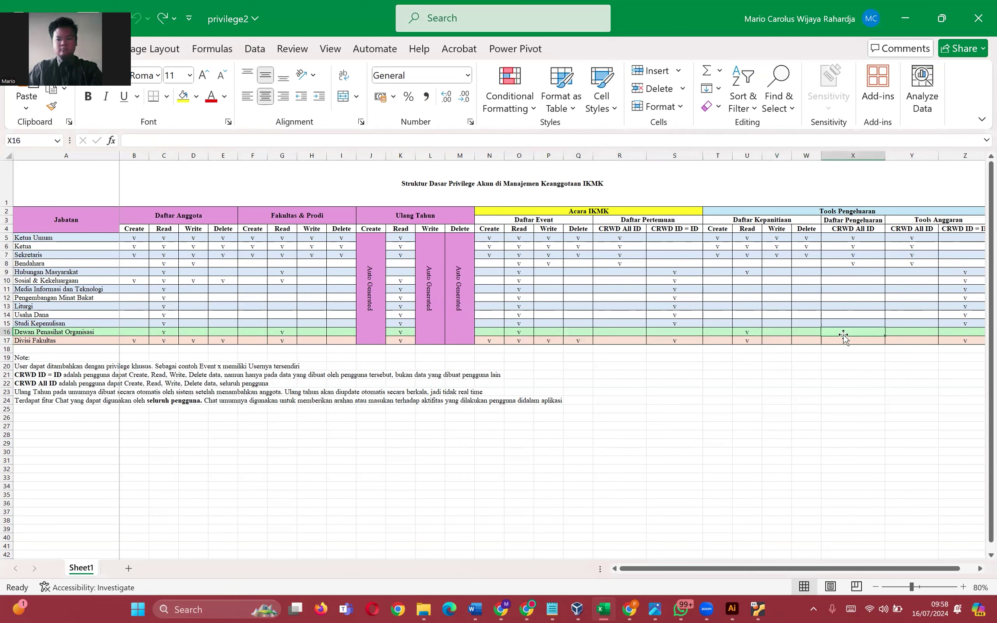
left_click_drag(969, 332, 779, 333)
left_click_drag(56, 342, 234, 341)
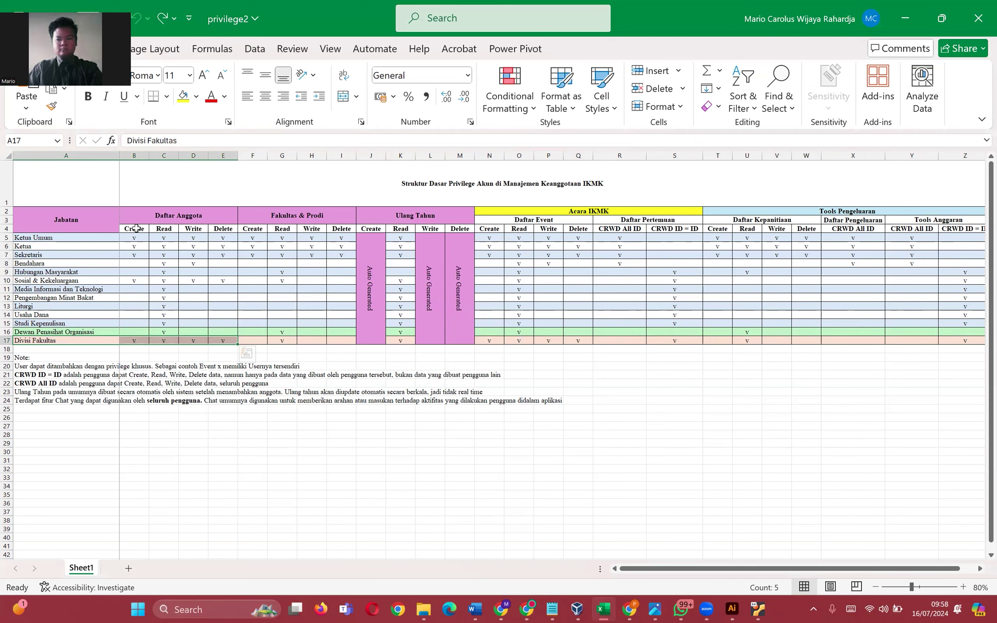
left_click(253, 341)
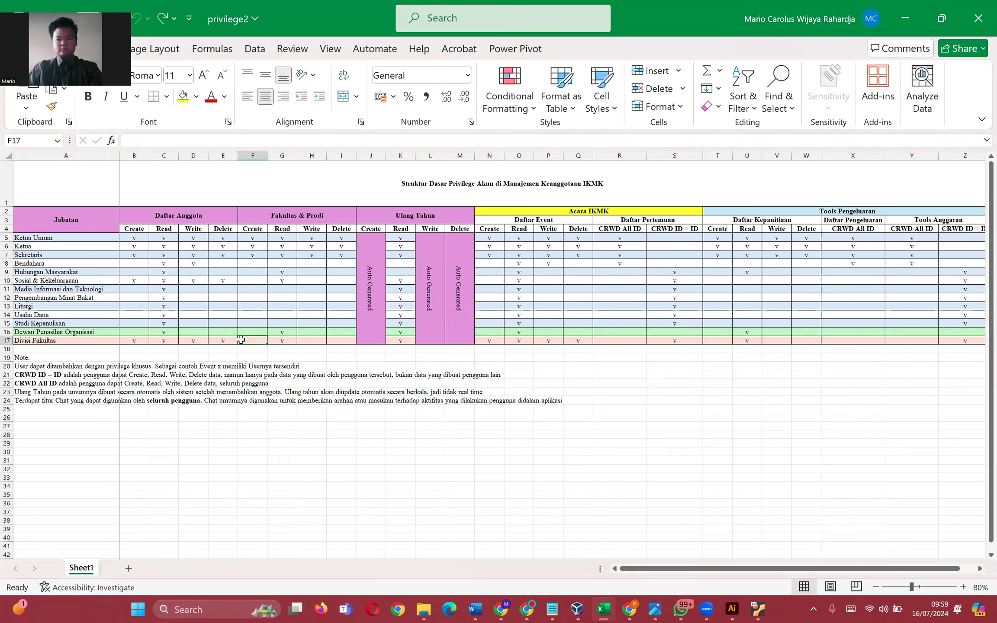
left_click_drag(131, 336, 229, 341)
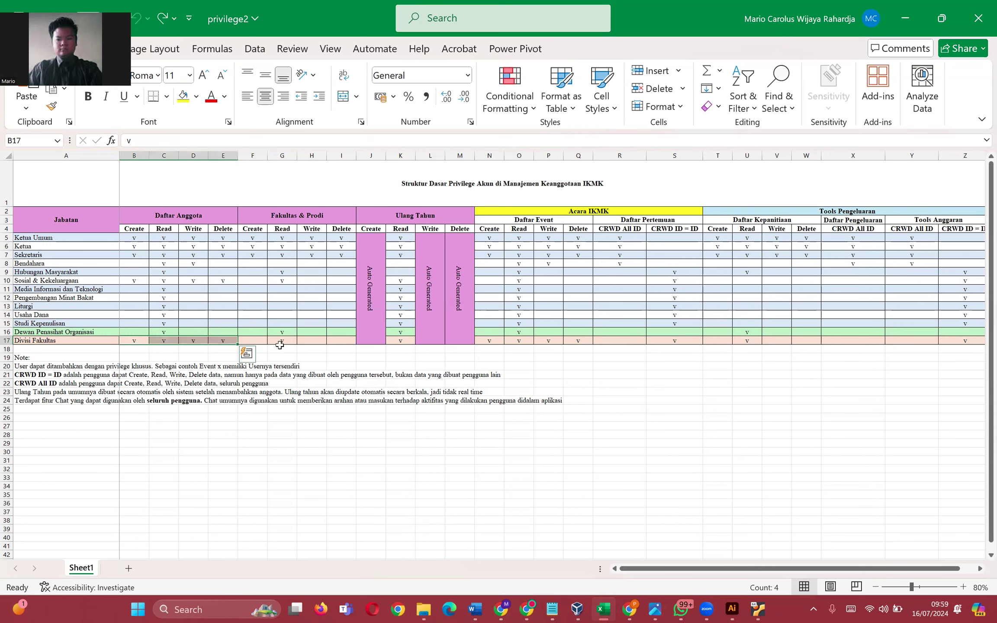
left_click(279, 348)
left_click_drag(138, 278, 222, 280)
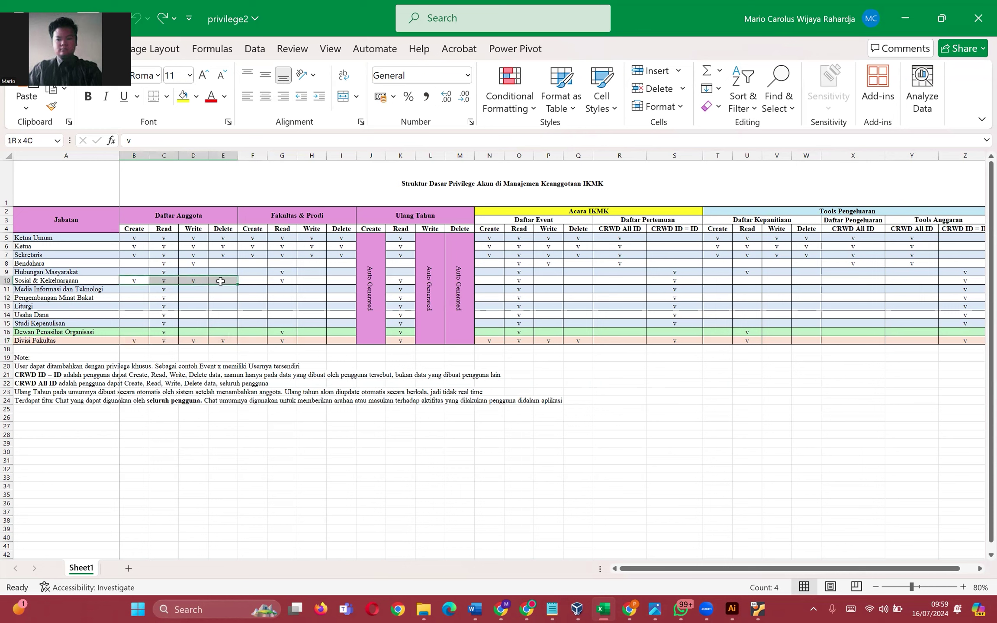
left_click(223, 336)
left_click_drag(135, 281, 225, 343)
left_click(215, 314)
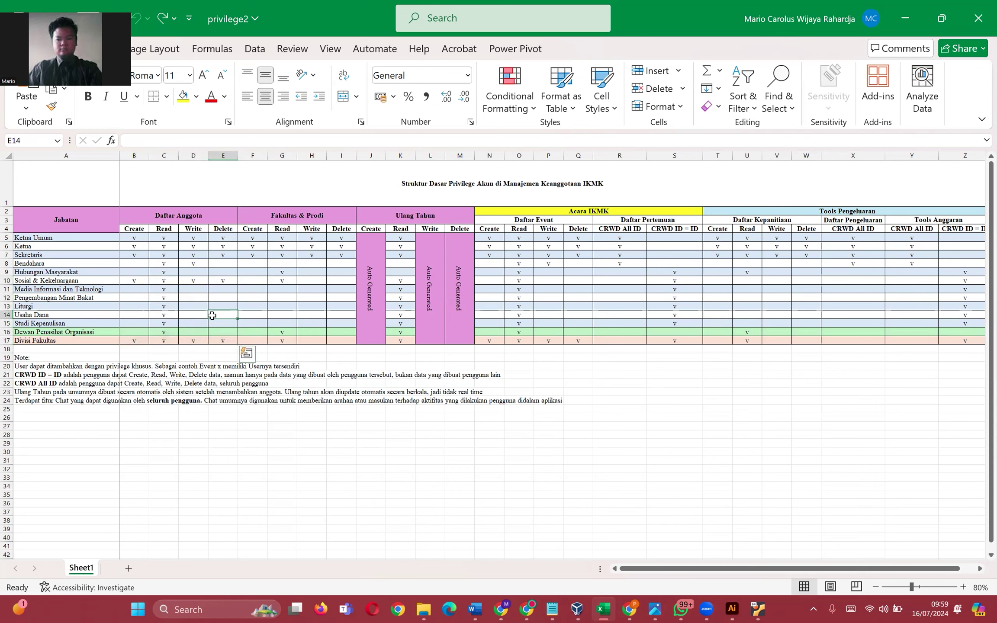
left_click(143, 281)
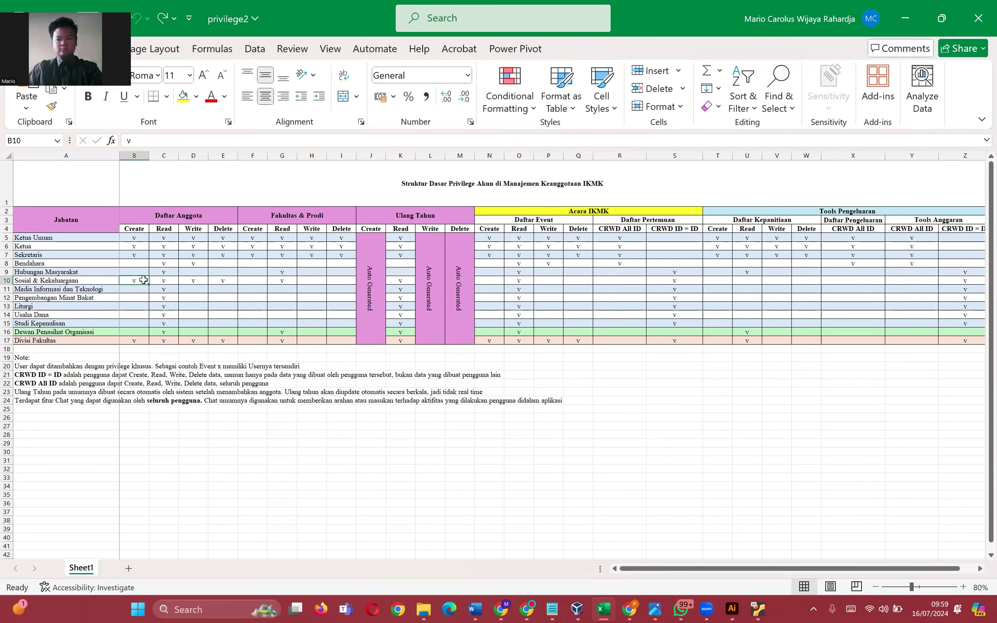
left_click_drag(230, 280, 191, 280)
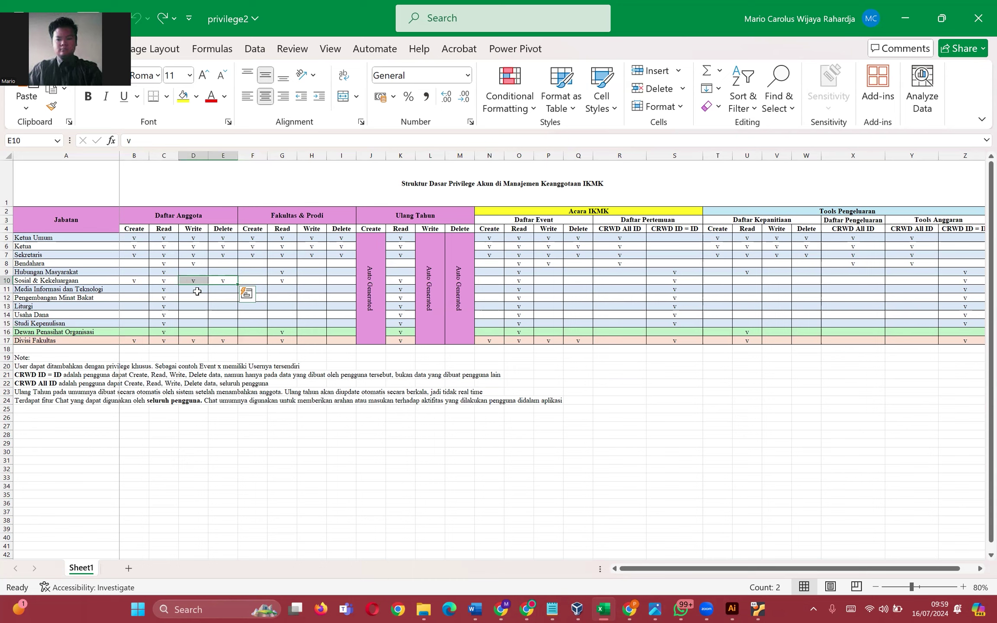
key("ctrl+z")
left_click(130, 281)
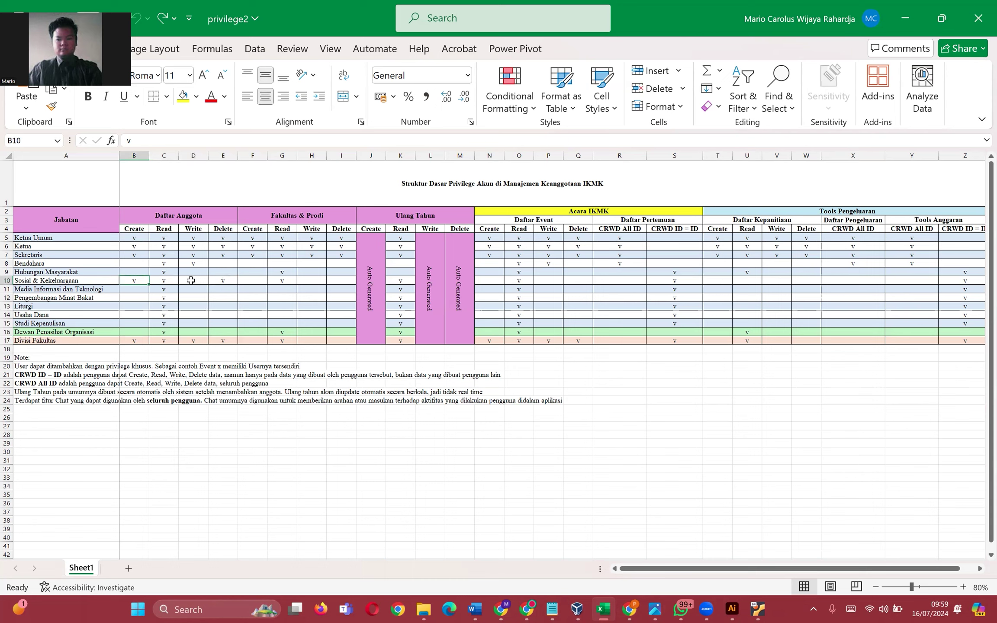
left_click_drag(203, 280, 221, 281)
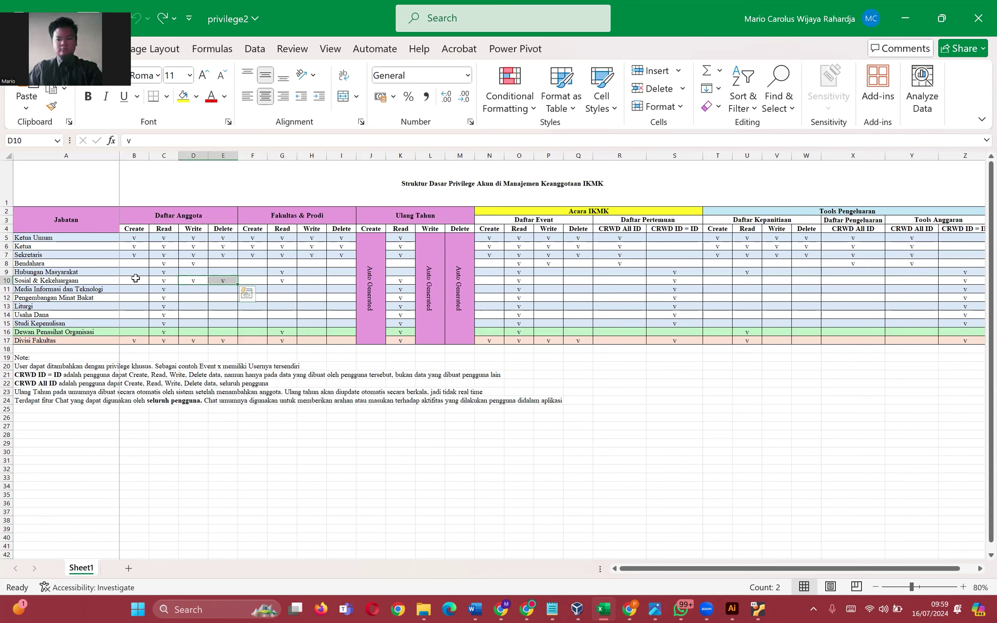
key("ctrl+z")
left_click(222, 281)
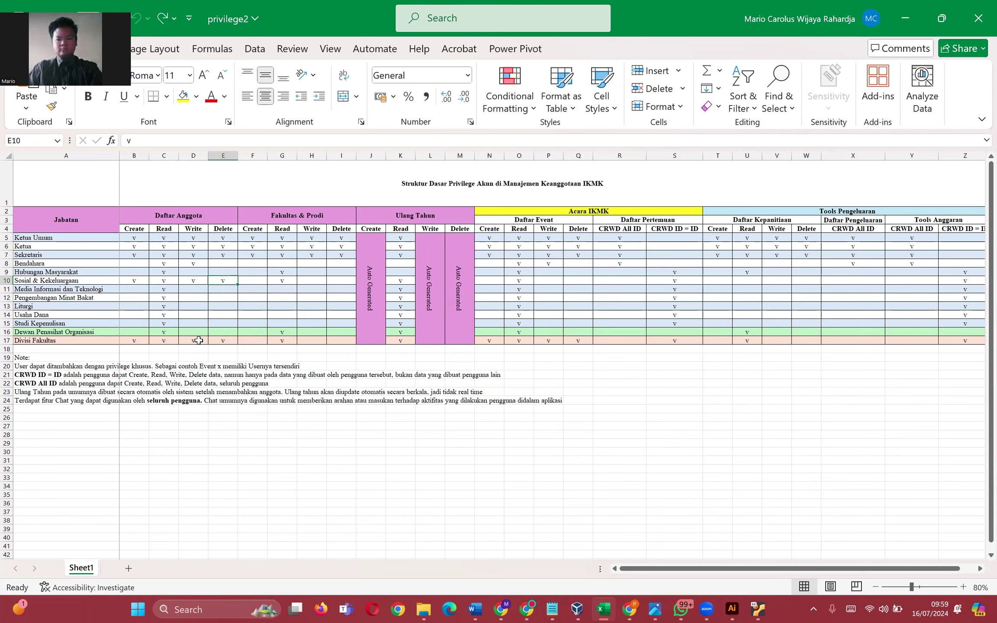
left_click(279, 339)
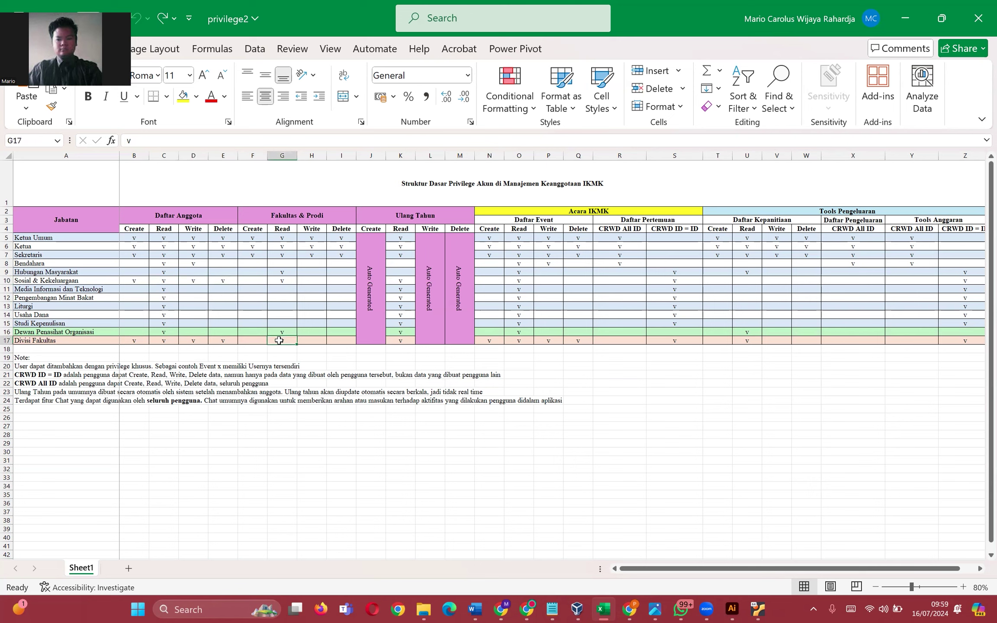
left_click(404, 342)
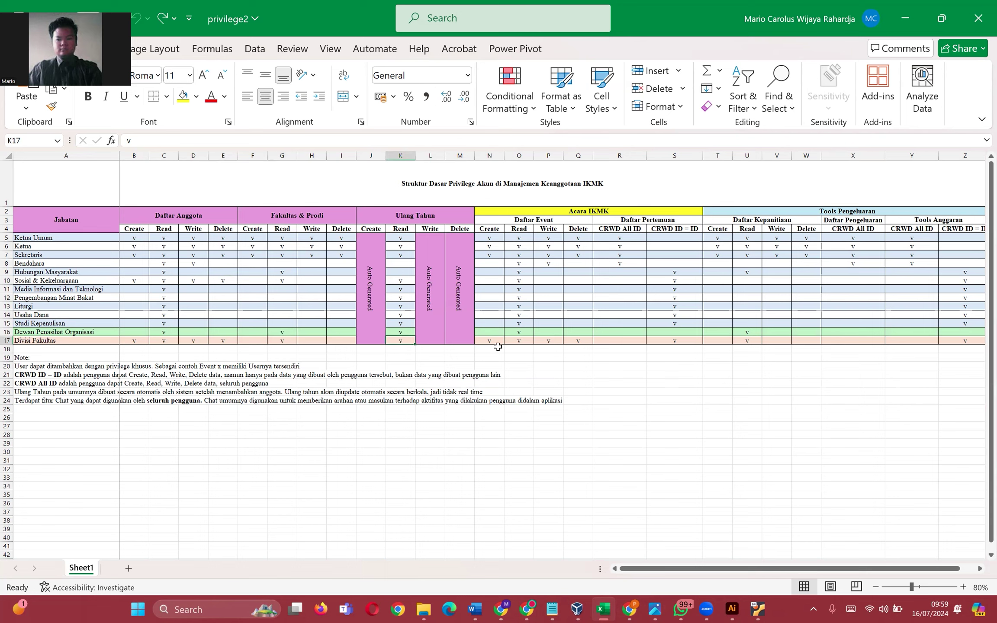
left_click(376, 284)
left_click(446, 273)
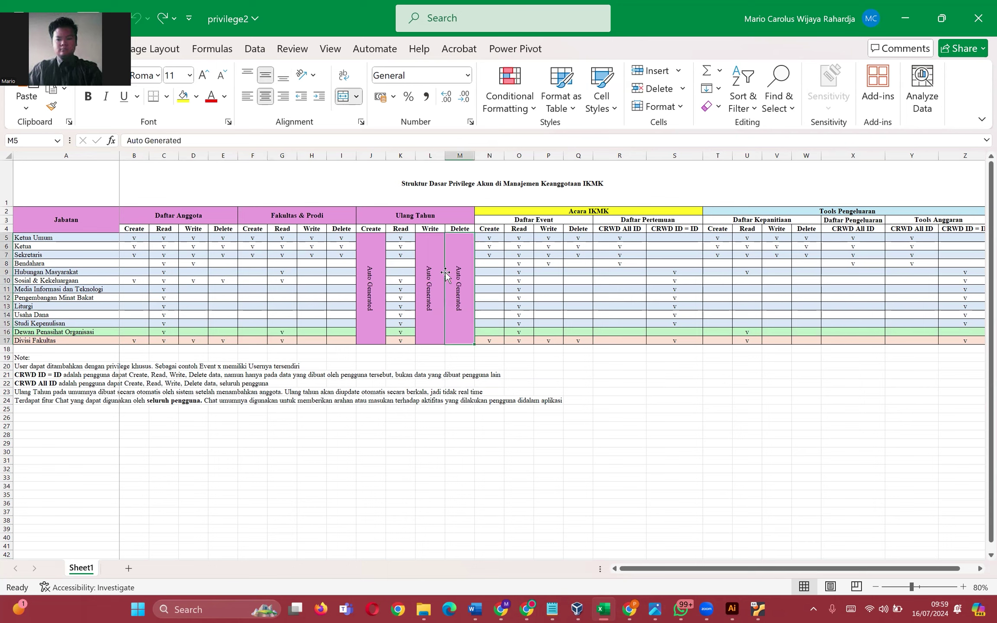
left_click(404, 228)
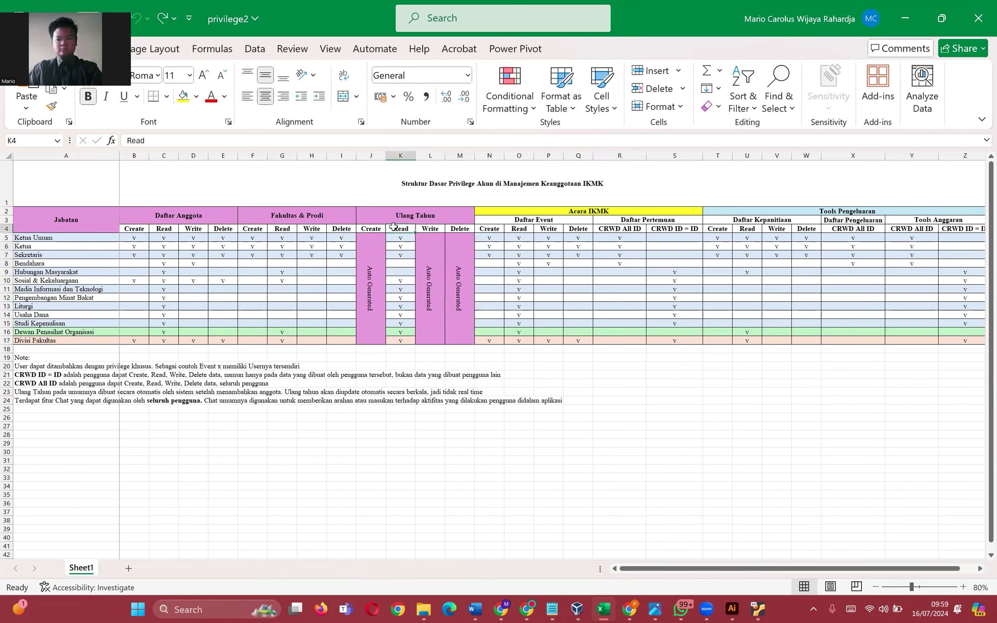
left_click_drag(146, 216, 200, 341)
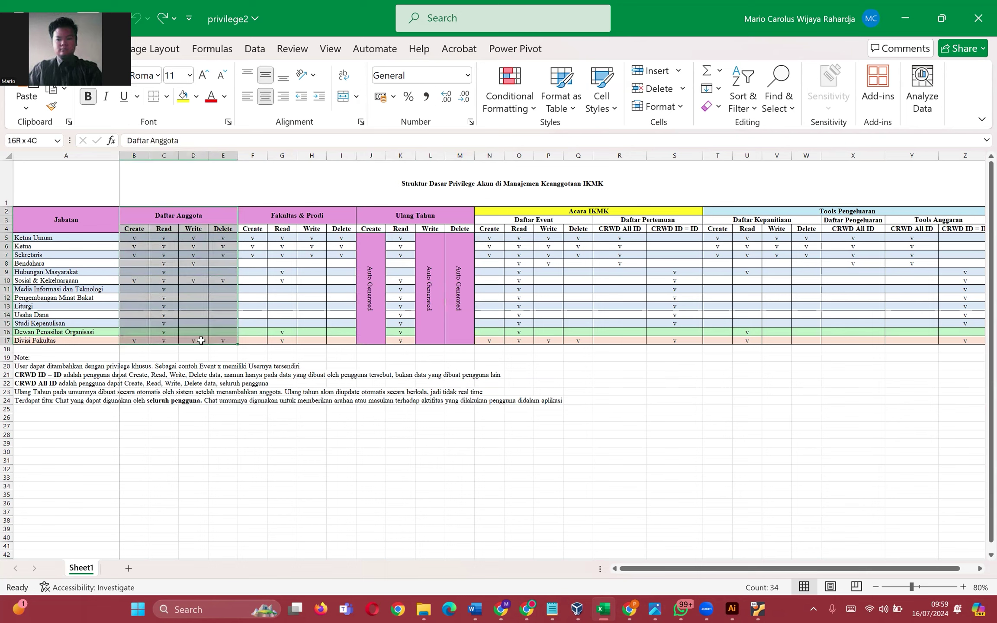
left_click(203, 316)
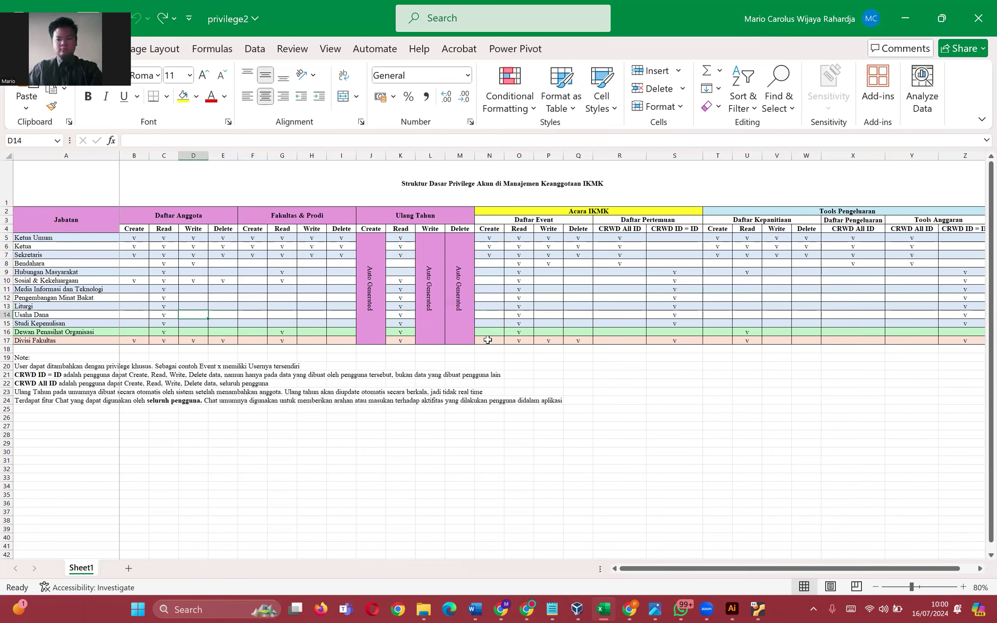
left_click_drag(488, 340, 583, 341)
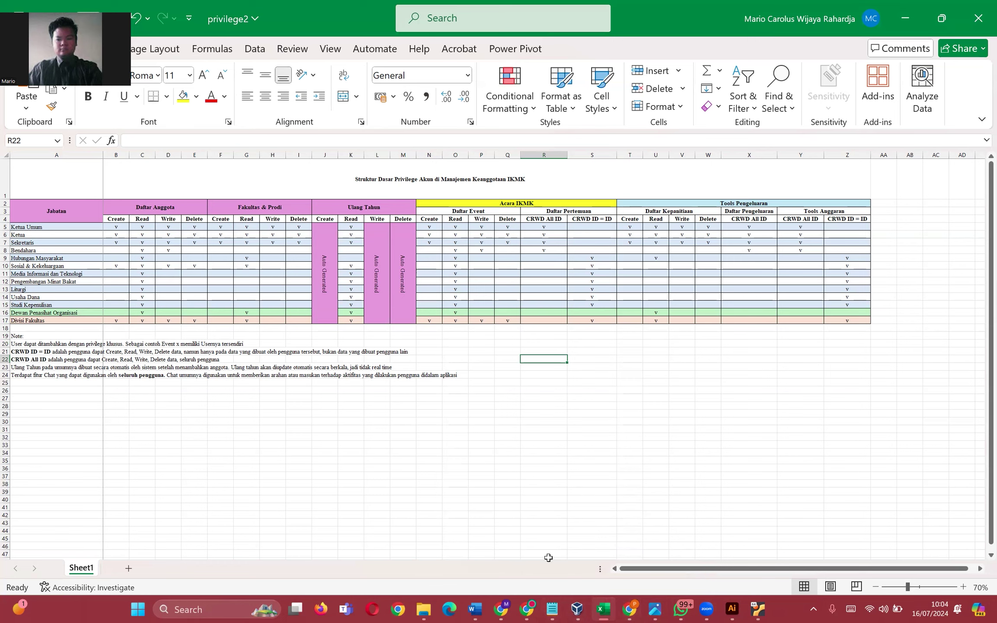
- Show the Daftar Anggota IKMK member list in the full-screen Odoo virtual machine, then exit full-screen
left_click(758, 610)
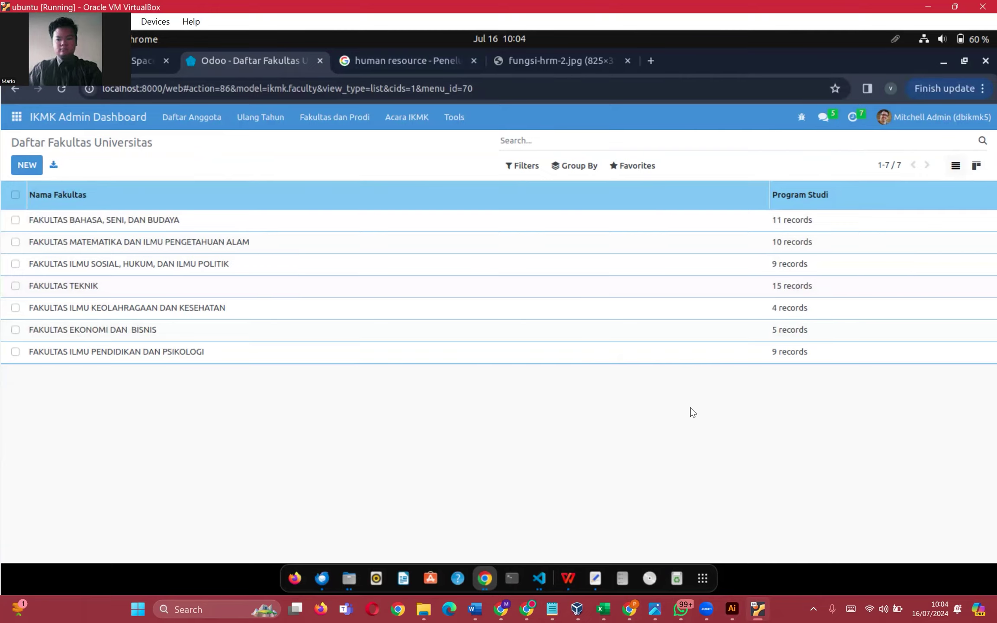
key("Control_R+f")
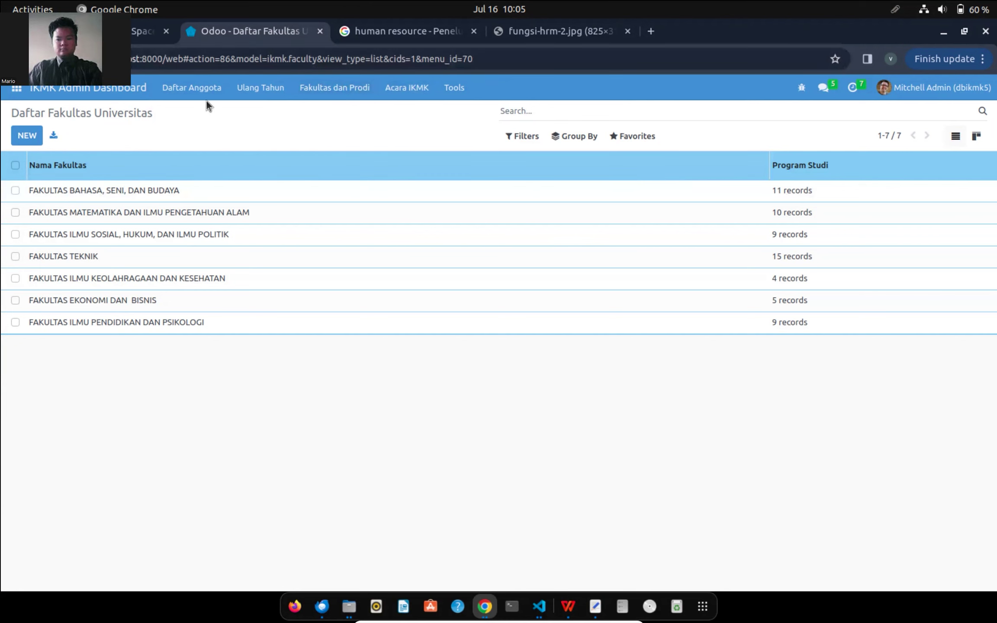
key("alt+Left")
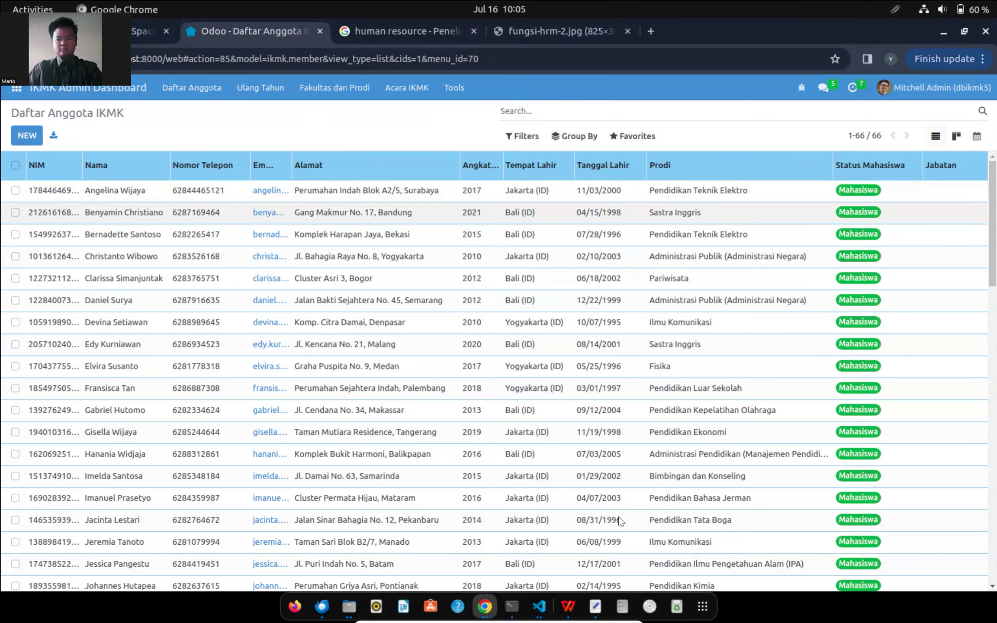
key("ctrl+f")
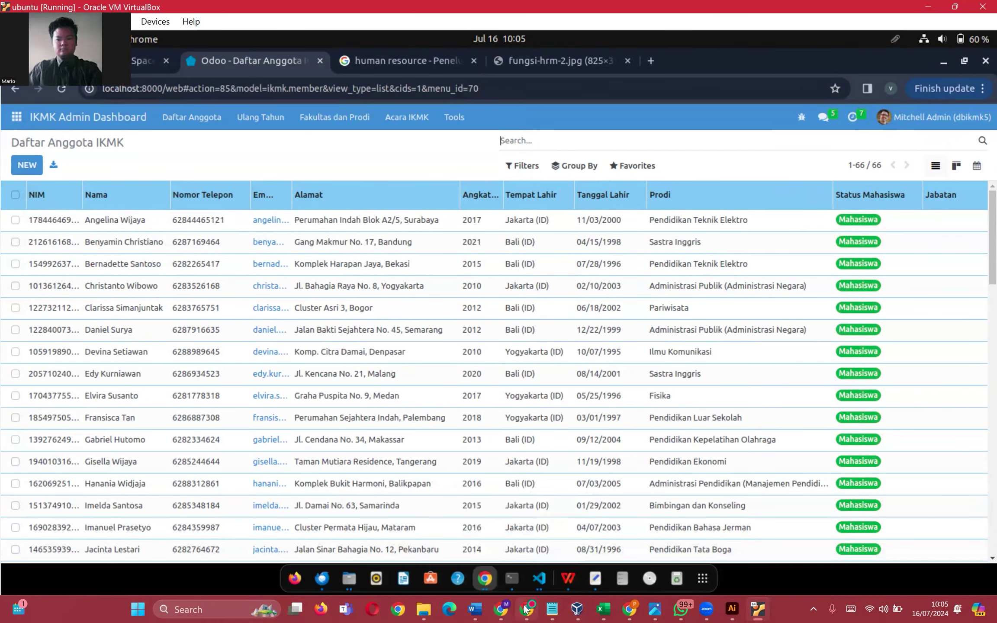
mouse_move(524, 607)
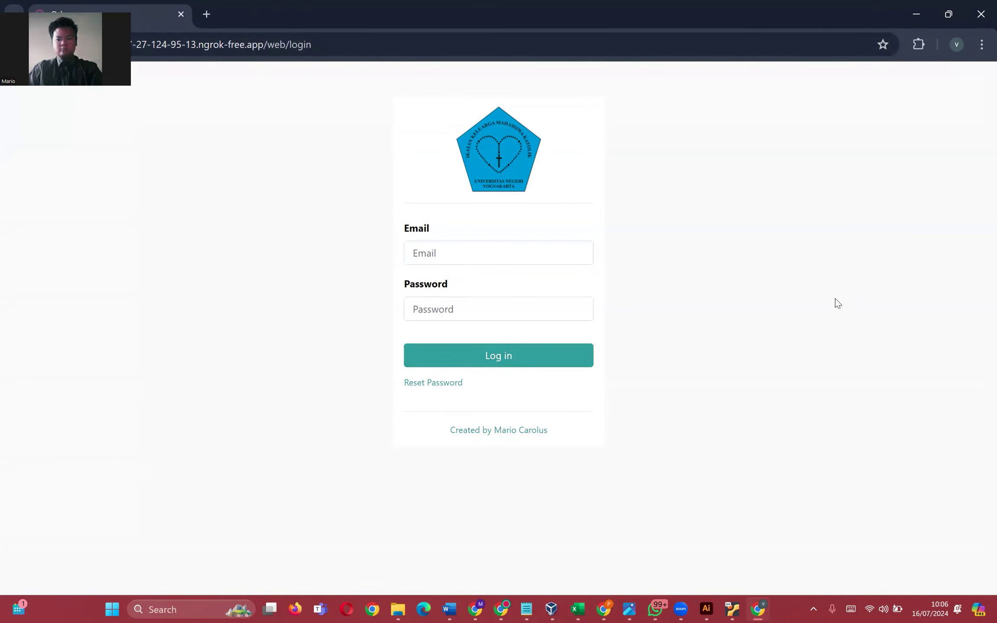
- Zoom the IKMK login page to 110% and focus, then unfocus, the Email field
key("ctrl+plus")
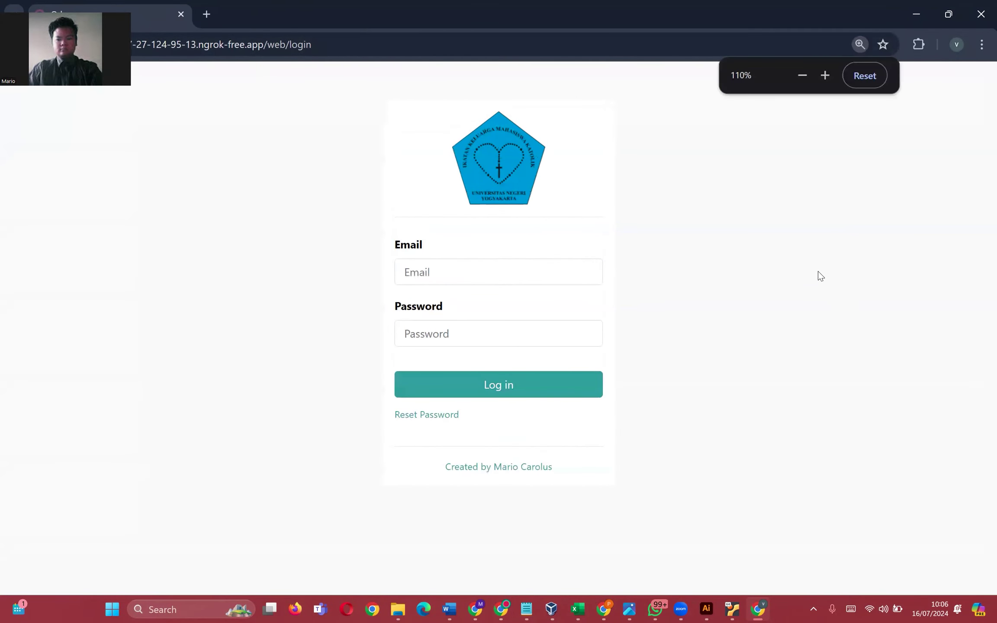
key("XF86MonBrightnessDown")
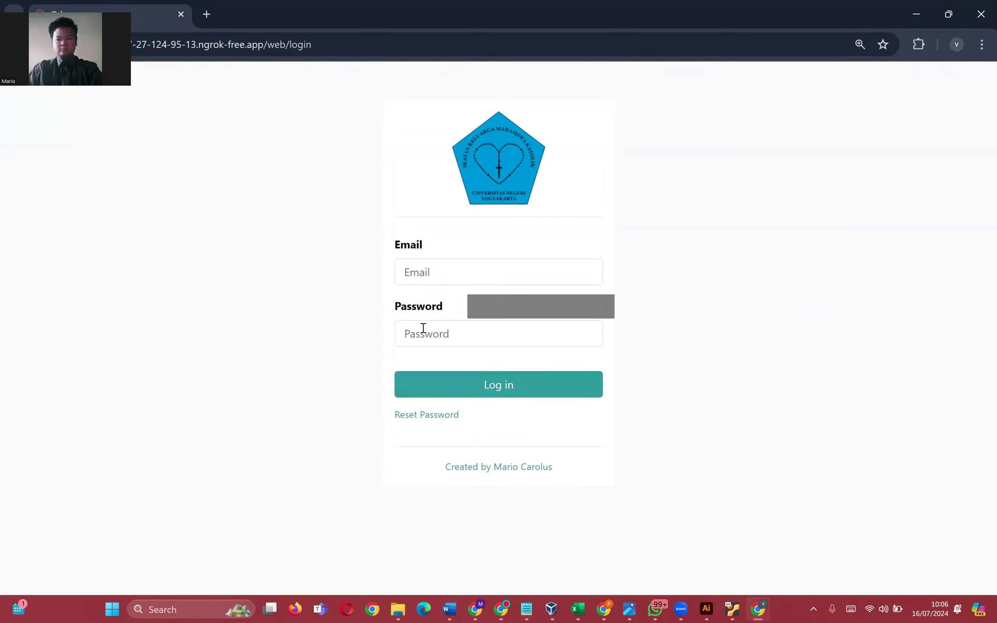
left_click(454, 263)
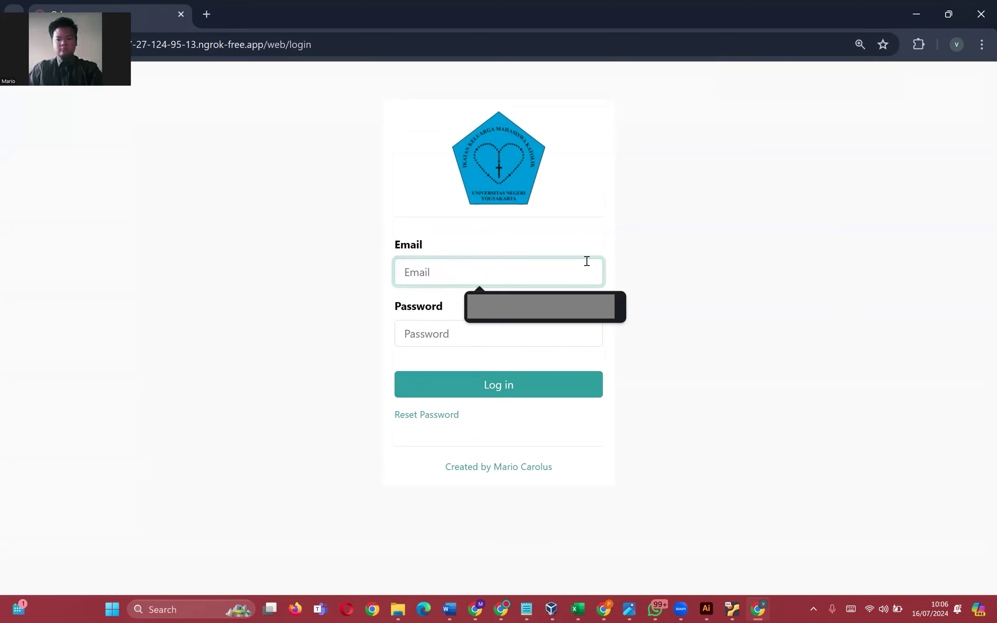
left_click(716, 258)
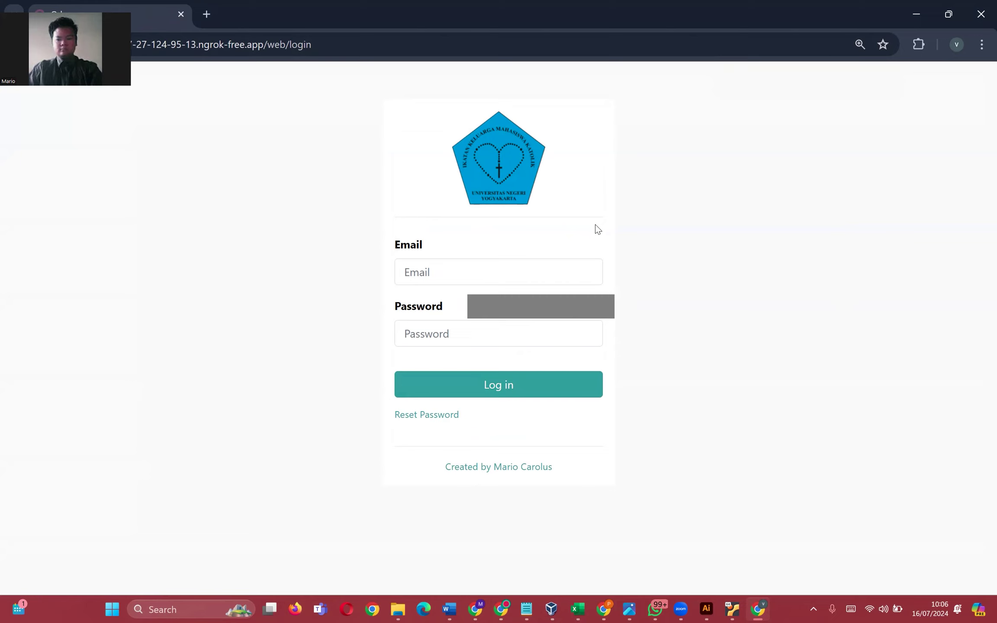
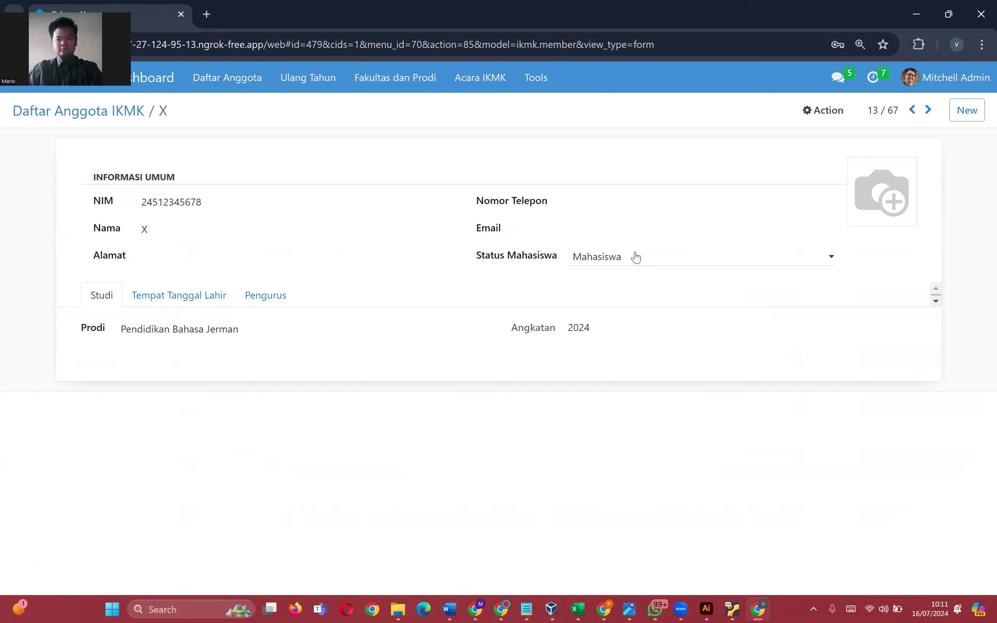
- Set member X's photo to the hugeicons--school icon and save the record
left_click(860, 214)
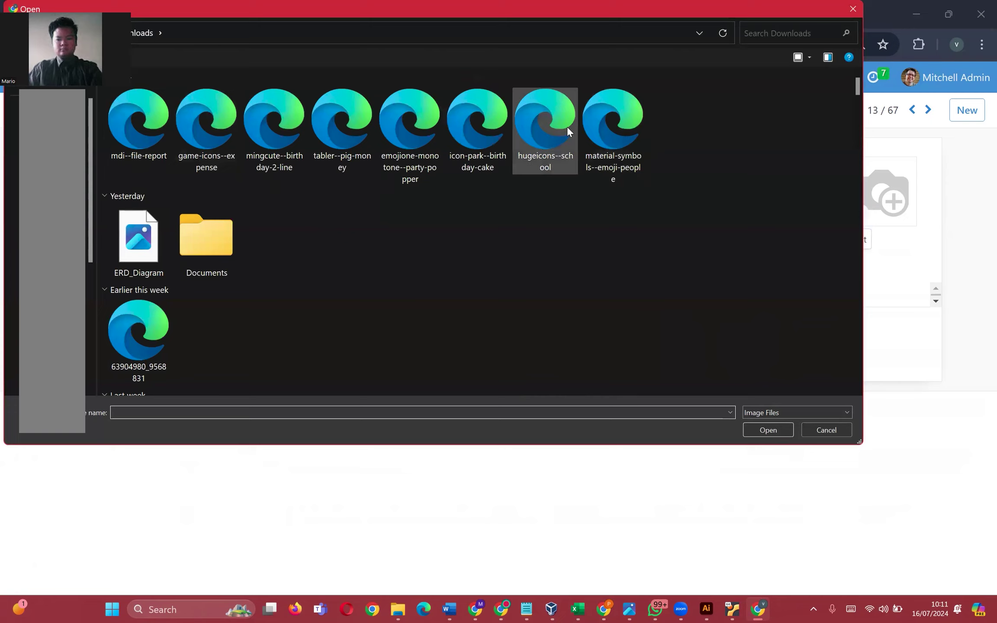
double_click(567, 126)
left_click(184, 110)
- Back in the IKMK member list, view the members as Kanban cards, then as a list again
left_click(118, 110)
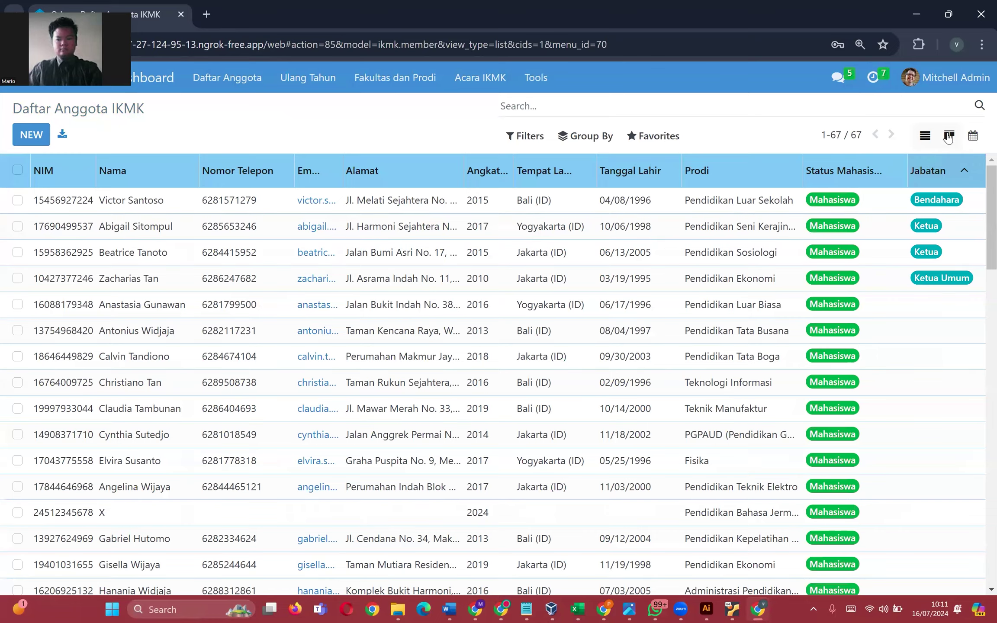
left_click(942, 140)
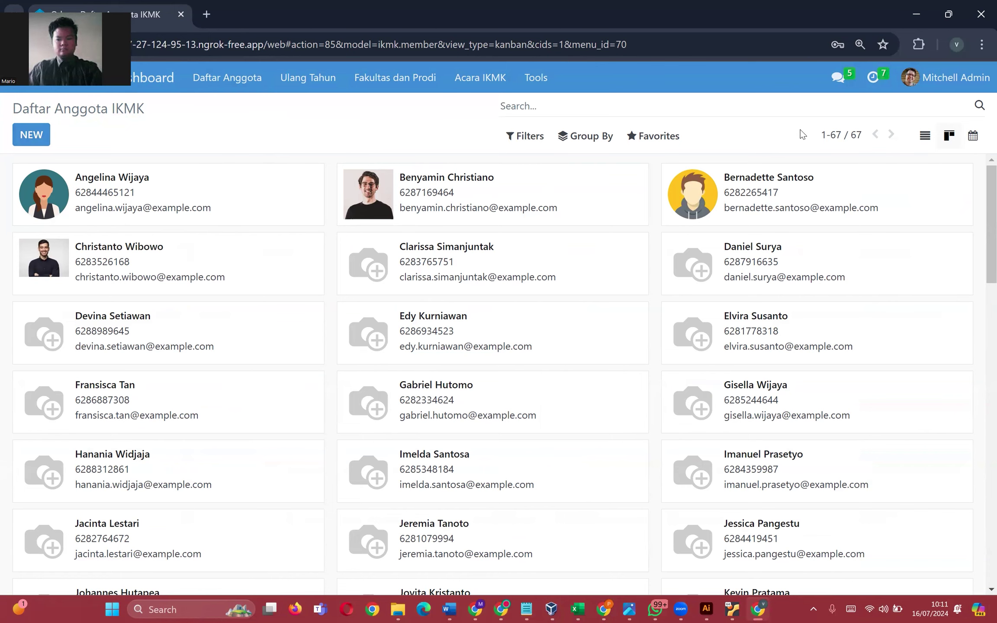
left_click(925, 135)
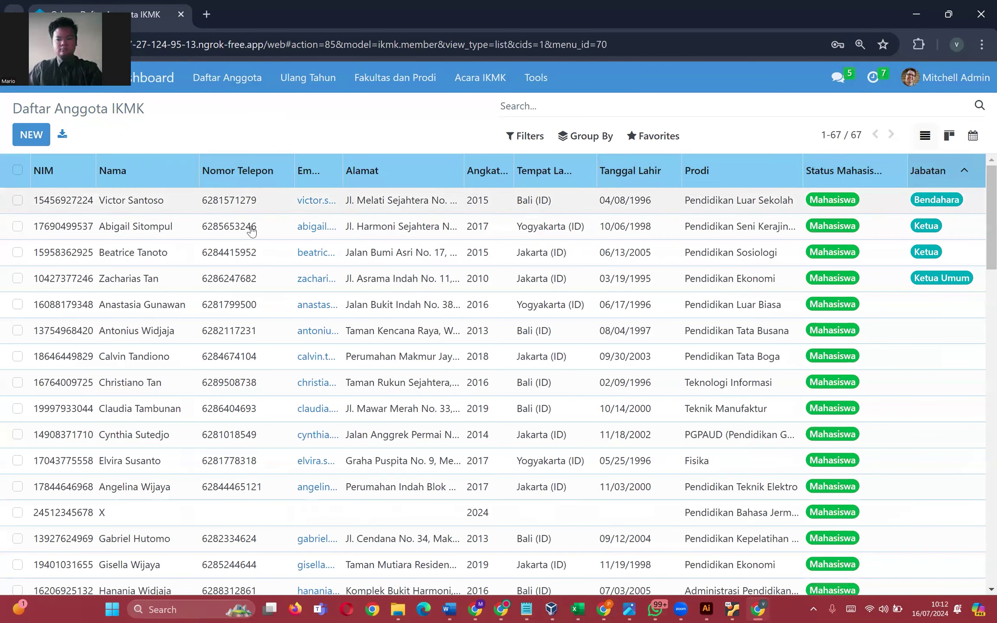
- Open member X's record, try saving a shortened NIM, and dismiss the validation error
left_click(194, 525)
left_click_drag(237, 193, 173, 182)
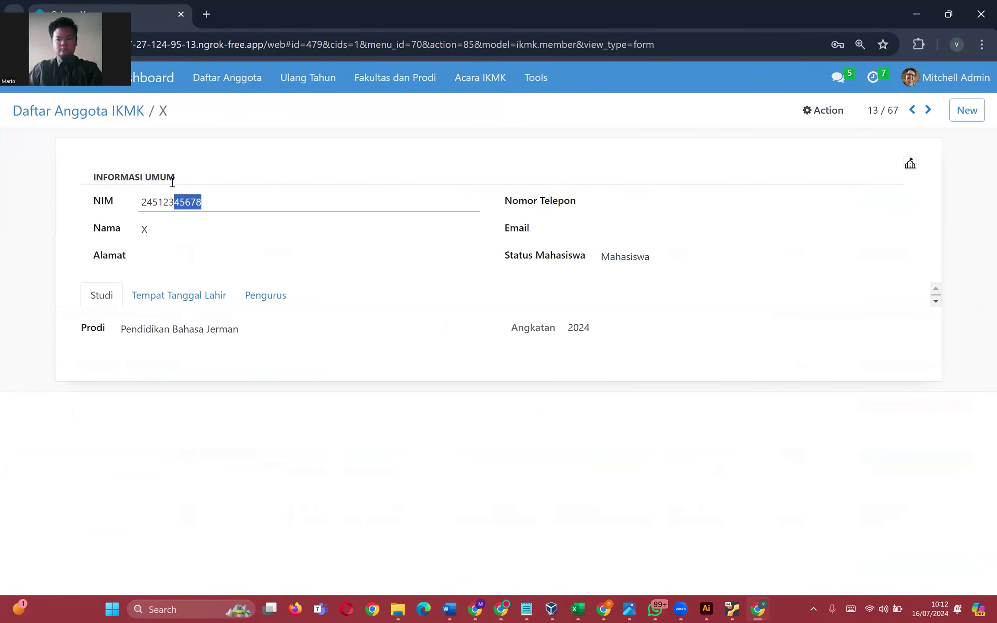
key("BackSpace")
left_click_drag(180, 198, 142, 198)
left_click(198, 205)
left_click(183, 110)
left_click_drag(132, 141, 425, 131)
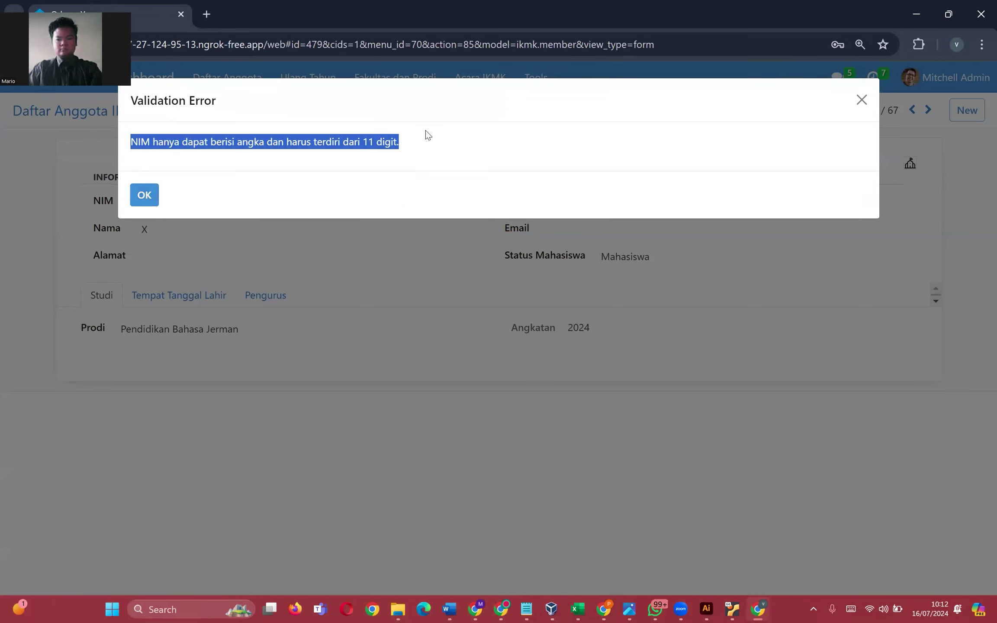
left_click(363, 143)
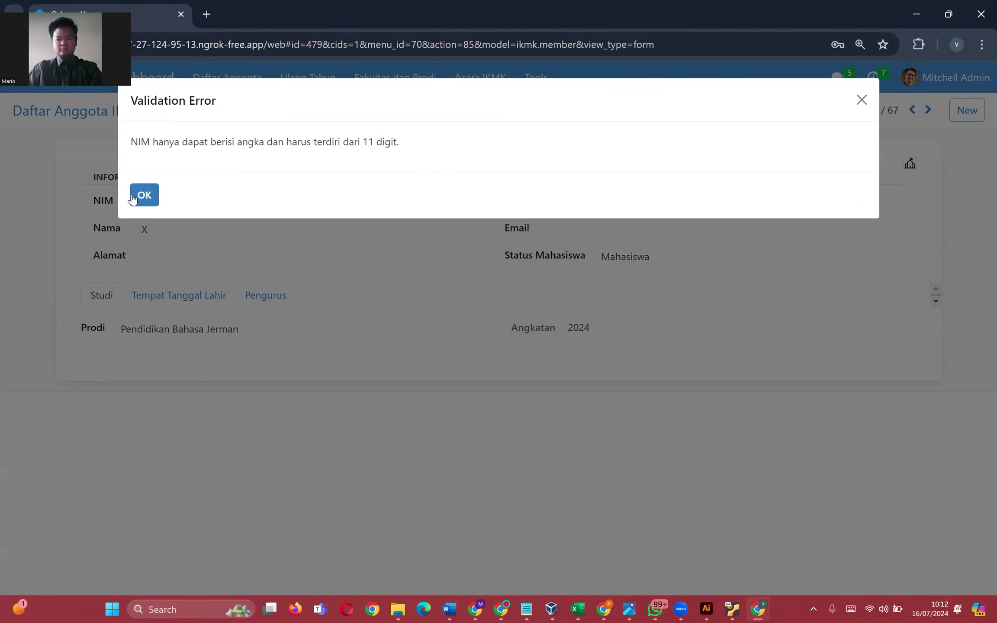
left_click(144, 194)
- Try saving the NIM with letters 'asdas' added, then discard the NIM changes
left_click(207, 197)
type("asdas")
left_click(182, 113)
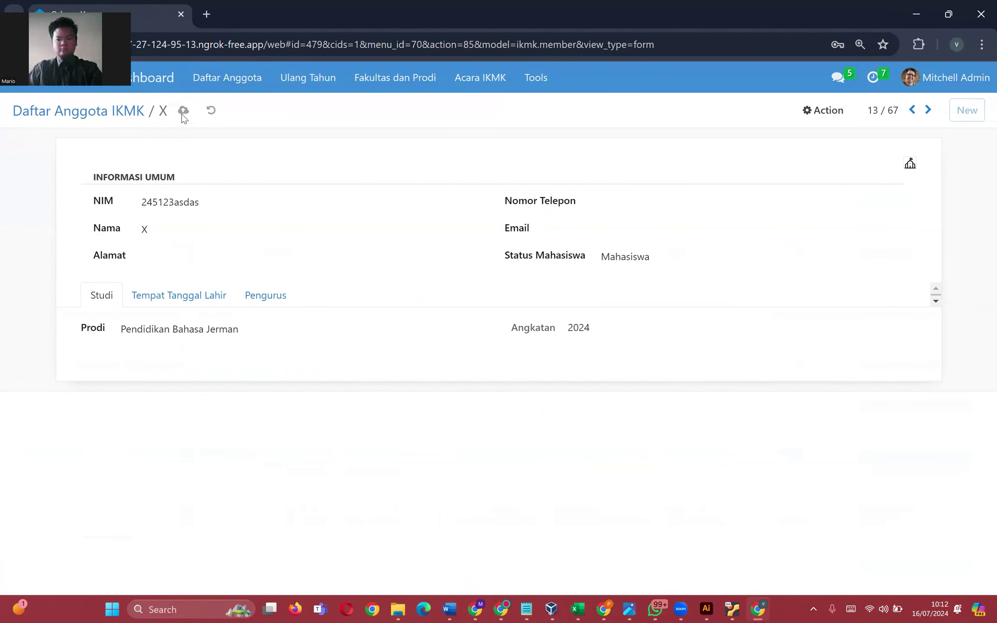
left_click(145, 195)
left_click(210, 110)
- Try saving the phone number 'asd', dismiss the validation error, and clear the field
left_click(648, 203)
type("asdsadads")
left_click(184, 111)
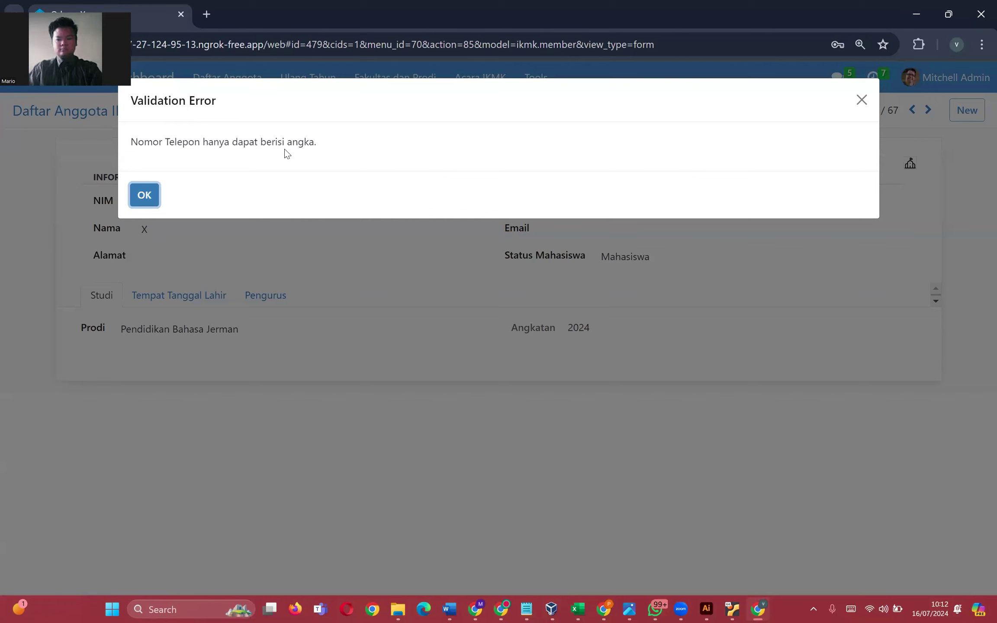
left_click_drag(135, 142, 345, 142)
left_click(144, 195)
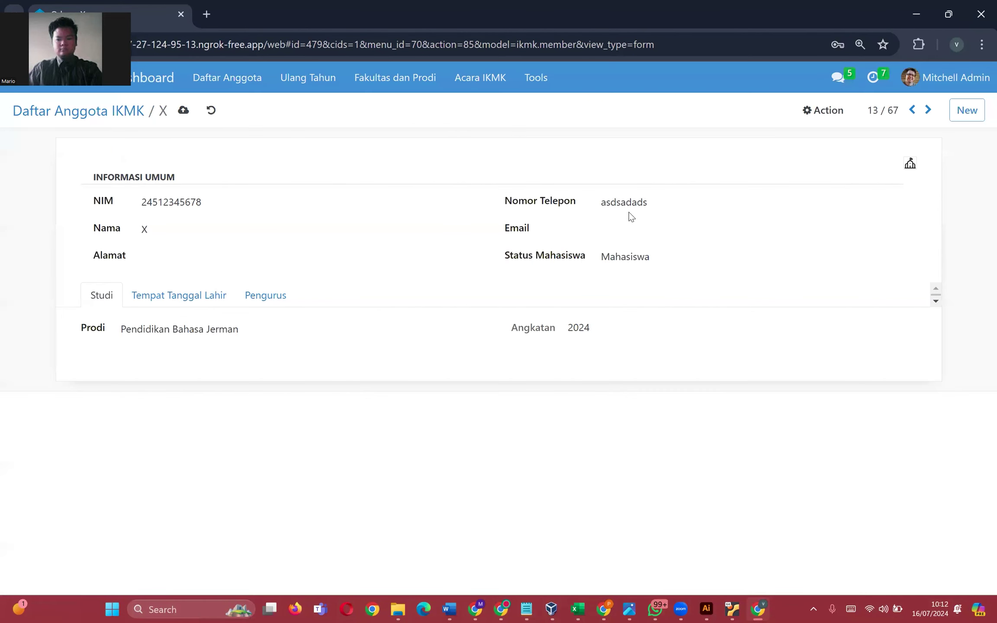
key("ctrl+a")
key("BackSpace")
- Try saving the email 'asdasdsd', dismiss the error, clear it, and discard all edits
left_click(693, 232)
type("asdasdsd")
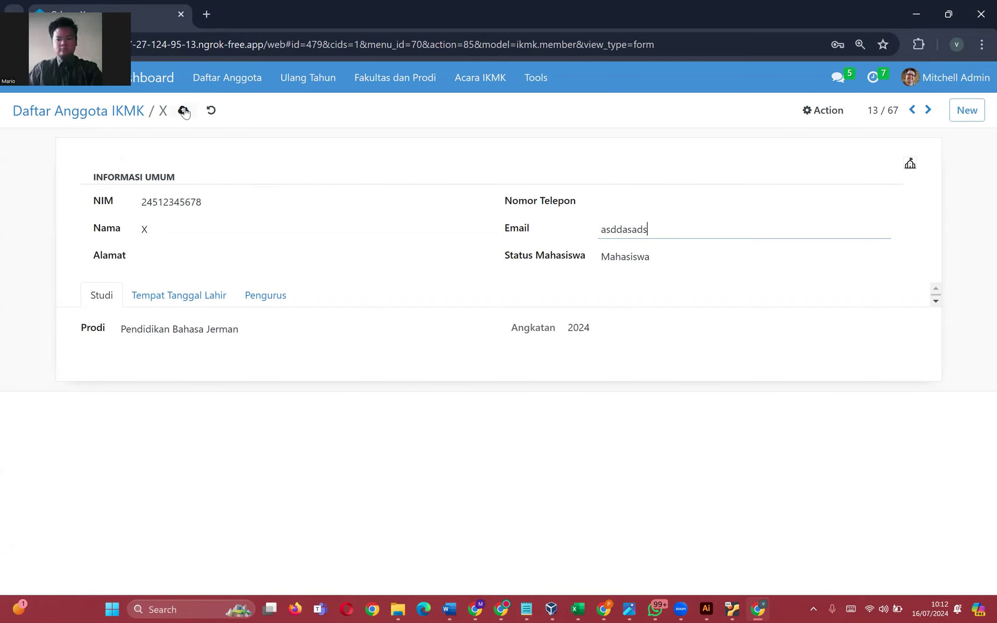
left_click(183, 110)
left_click_drag(169, 159, 320, 163)
left_click(143, 213)
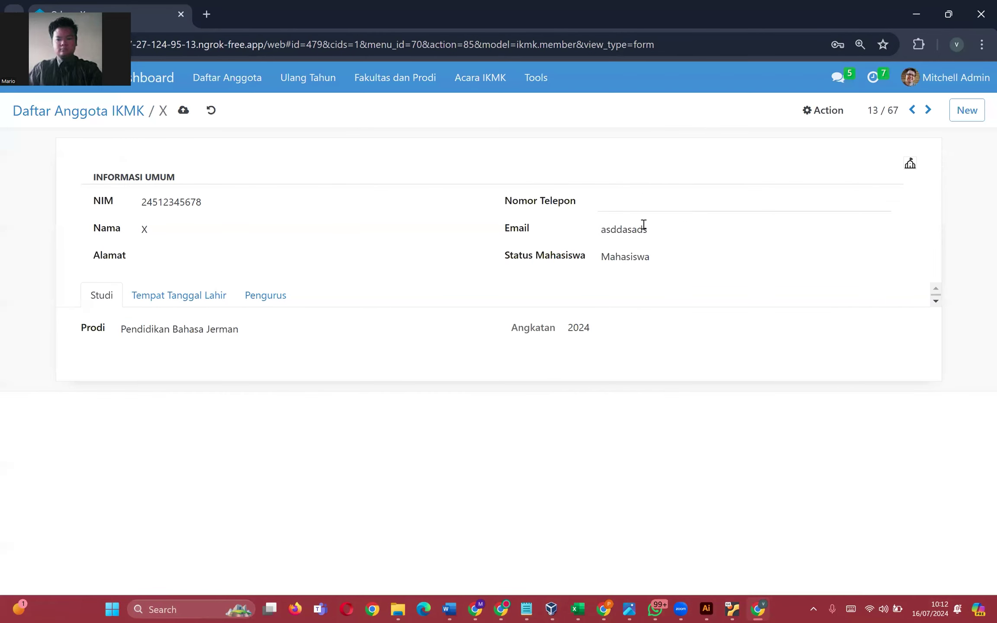
double_click(641, 228)
key("BackSpace")
left_click(211, 110)
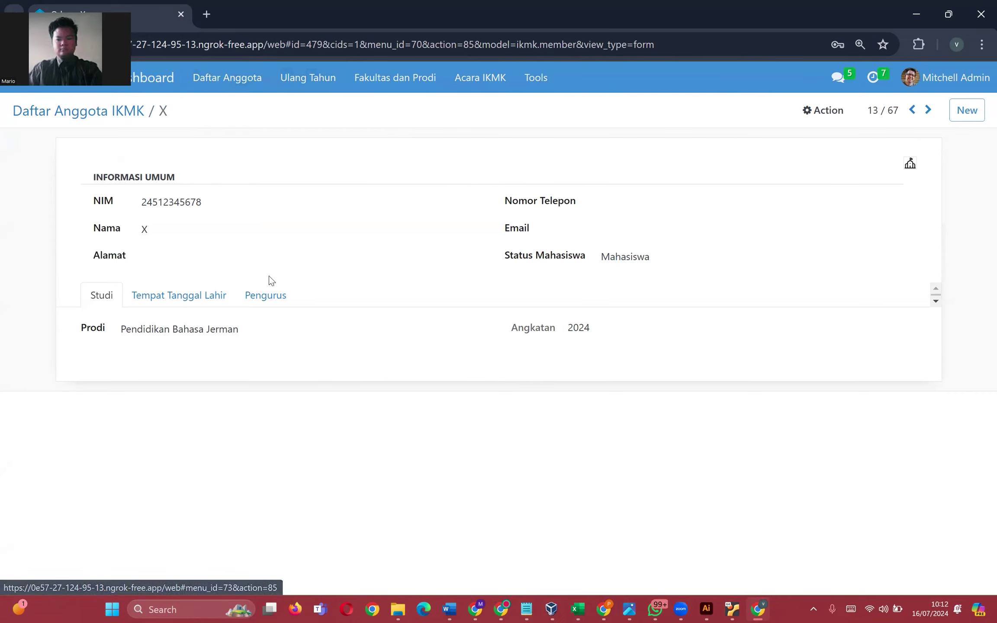
- Browse the birth province list on the Tempat Tanggal Lahir tab without choosing one
left_click(175, 295)
left_click(231, 327)
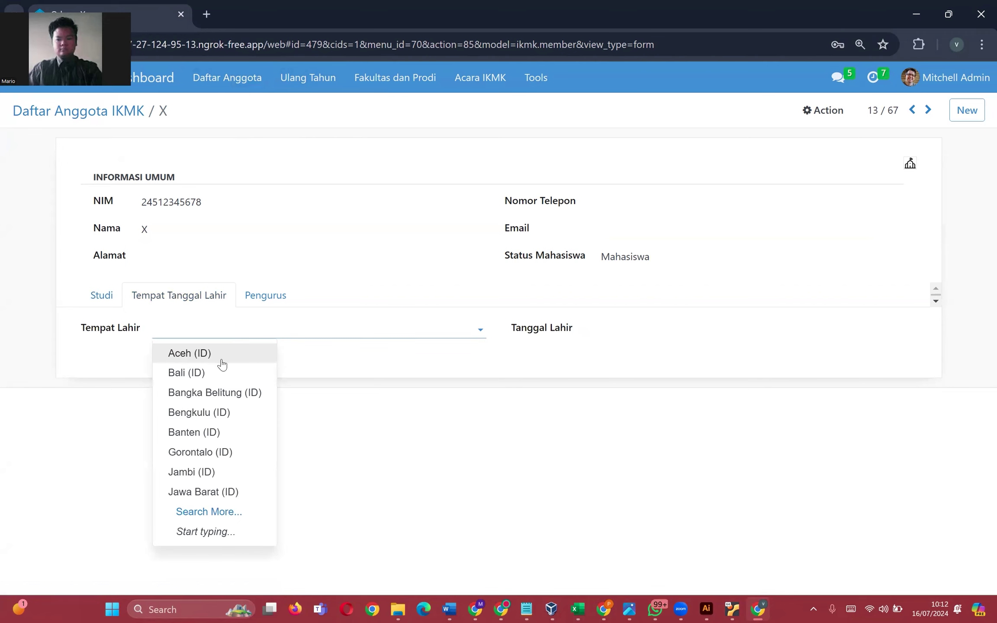
left_click(211, 511)
scroll(378, 278, "down", 10)
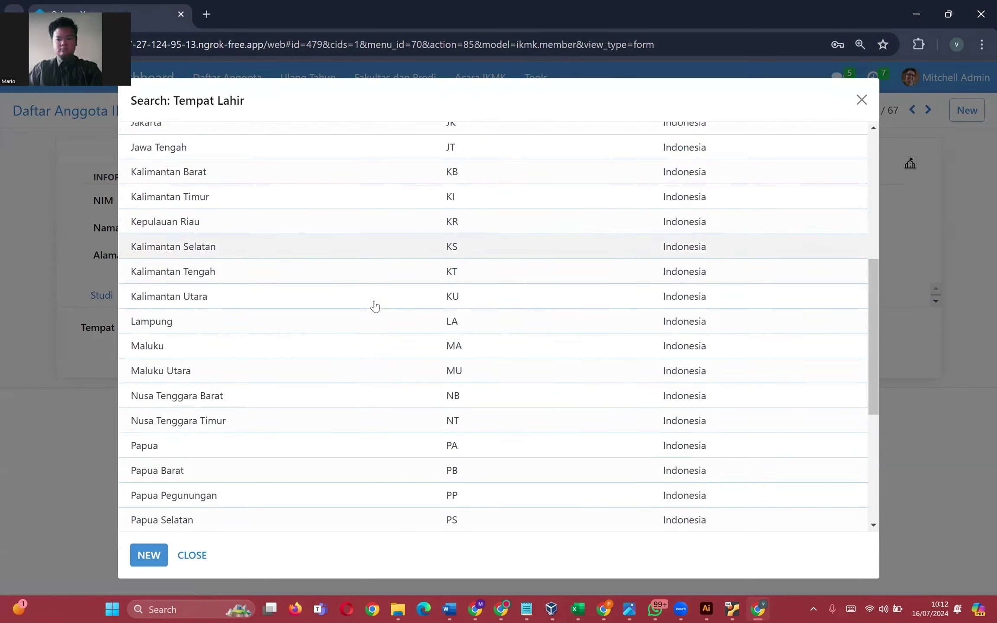
scroll(381, 312, "up", 6)
scroll(387, 344, "up", 7)
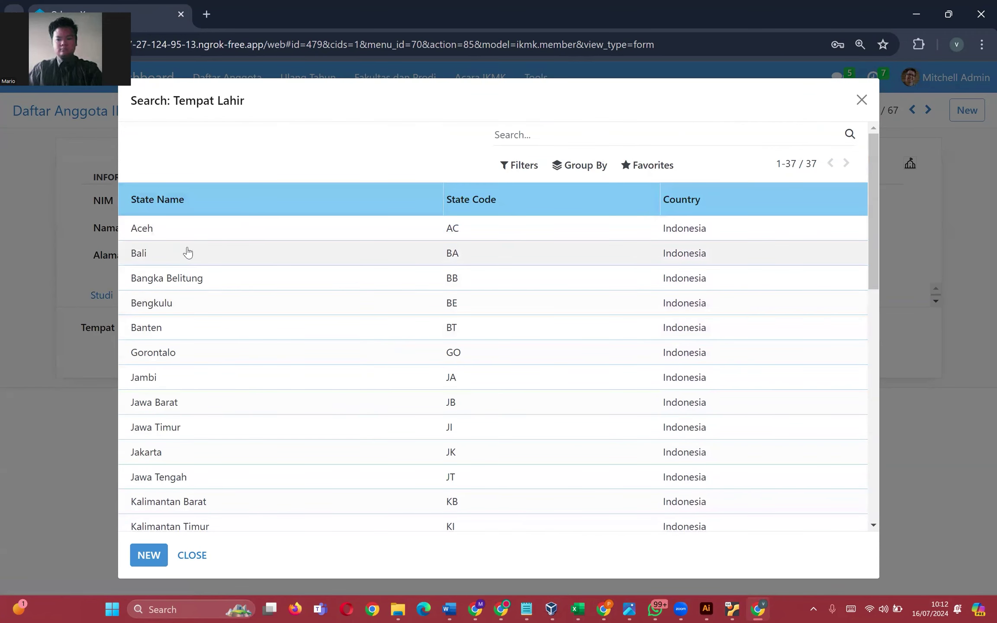
scroll(753, 372, "down", 10)
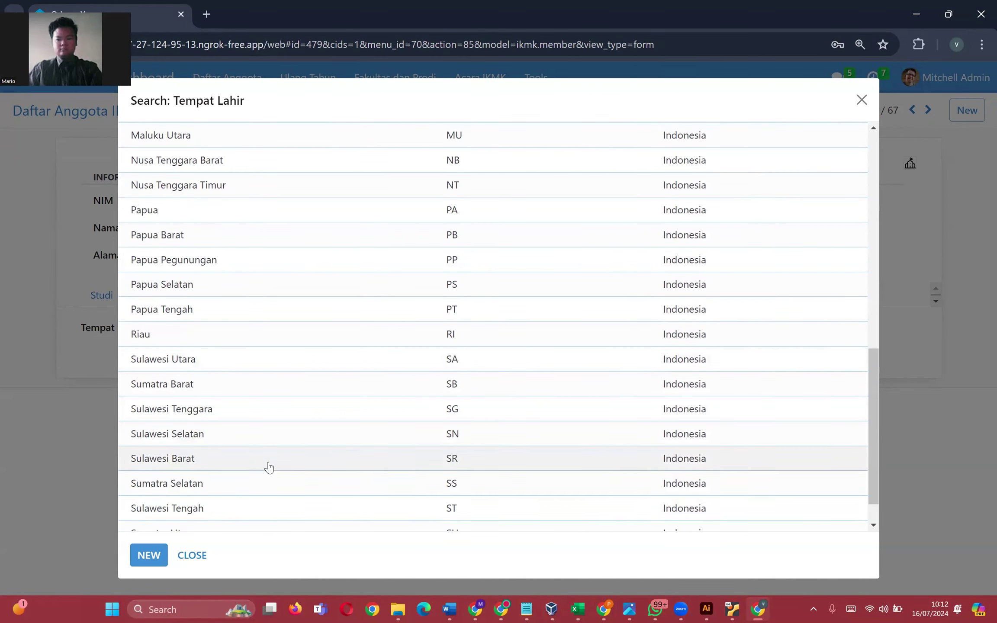
left_click(196, 559)
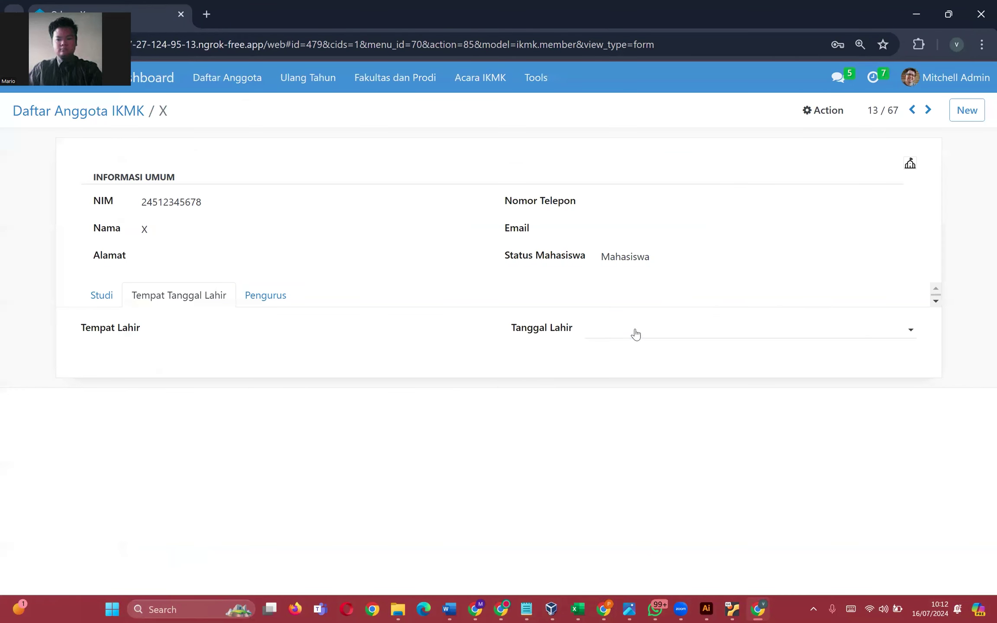
- Set the birth date to 16 July 2024 (07/16/2024)
left_click(634, 333)
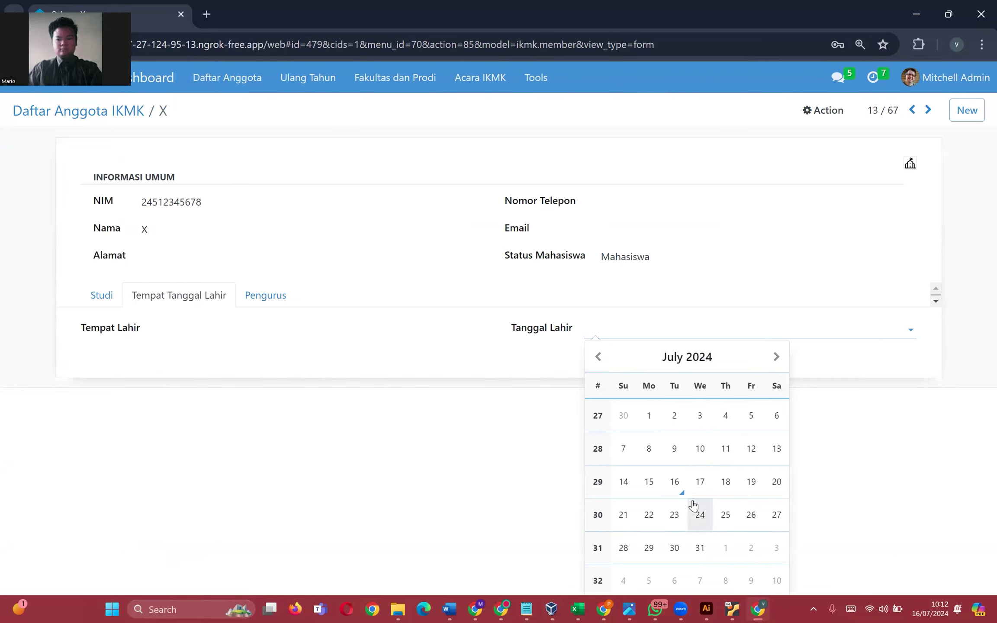
left_click(648, 333)
left_click(649, 334)
left_click(674, 481)
left_click(660, 334)
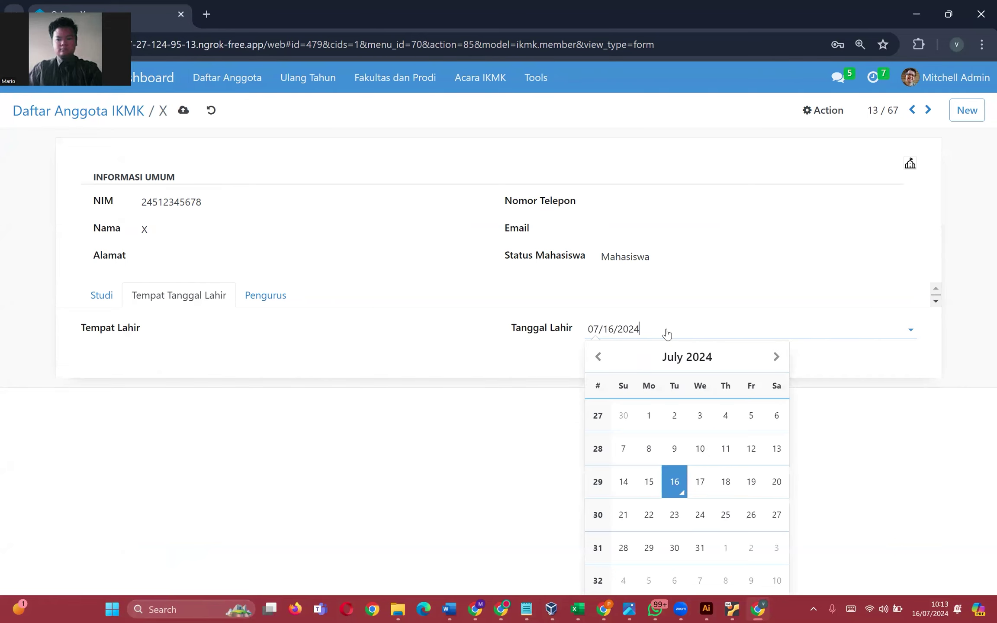
left_click_drag(669, 331, 563, 328)
left_click(539, 369)
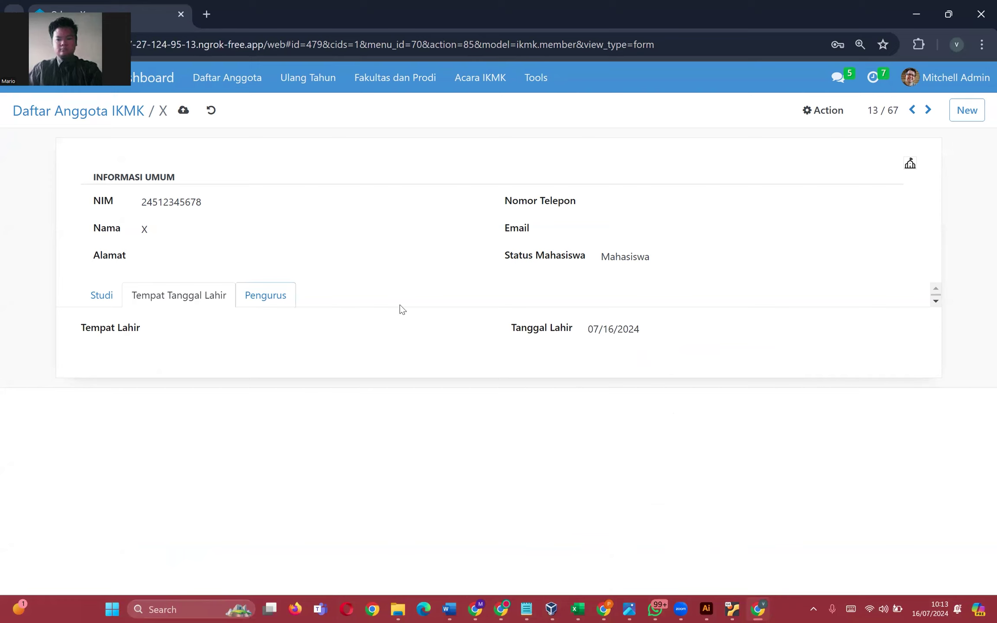
- Mark the member as Pengurus with position Studi Kepenulisan, save, and return to the list
left_click(237, 298)
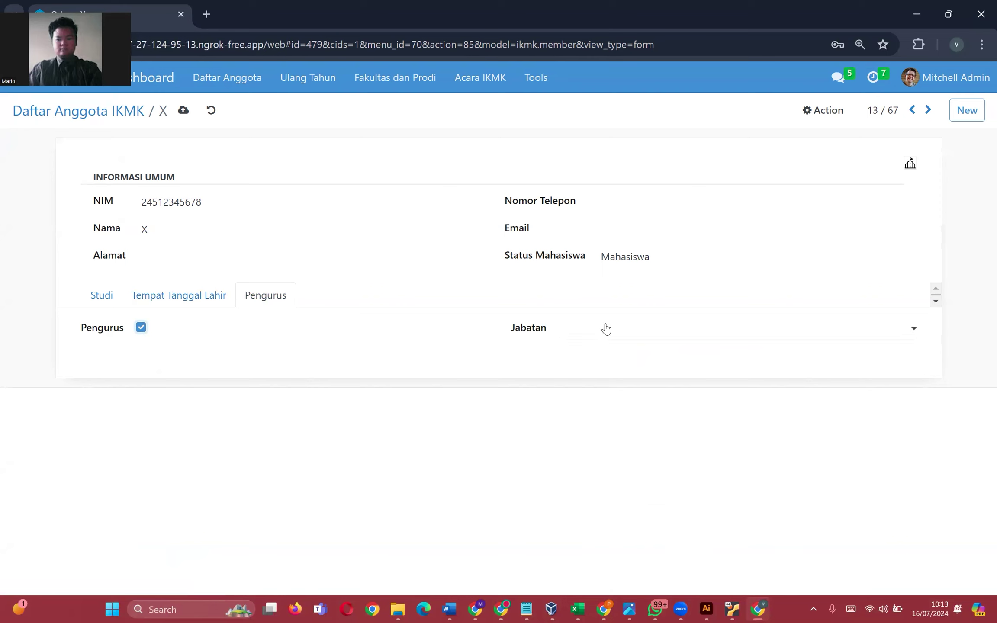
left_click(606, 328)
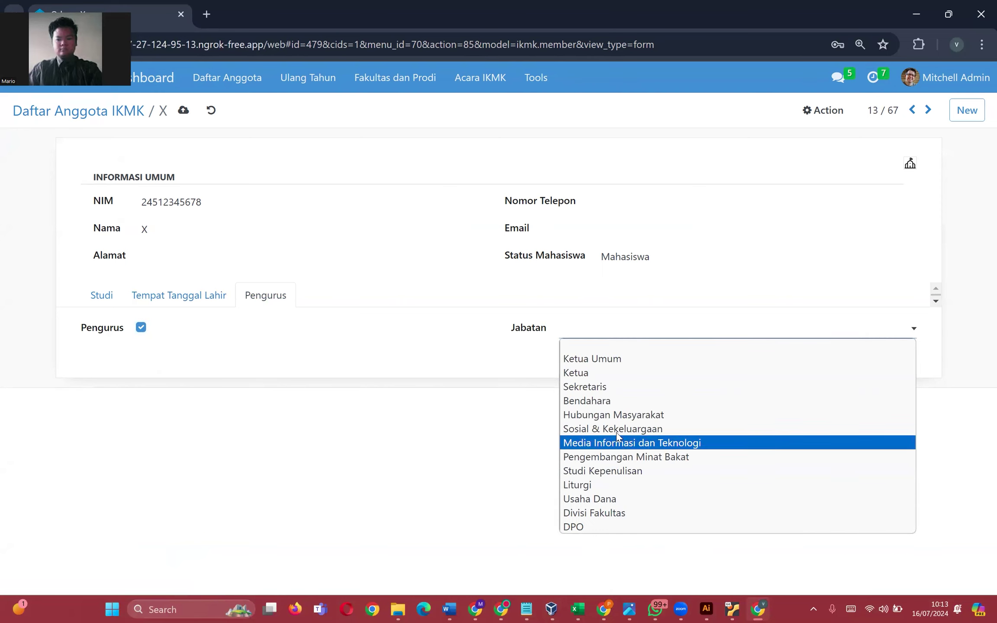
left_click(612, 471)
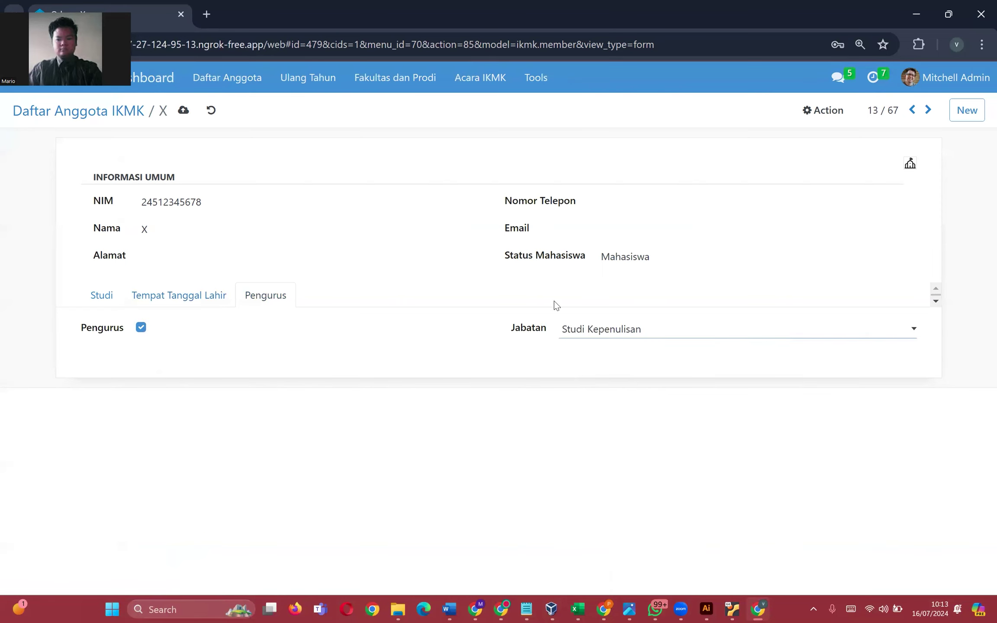
left_click(184, 110)
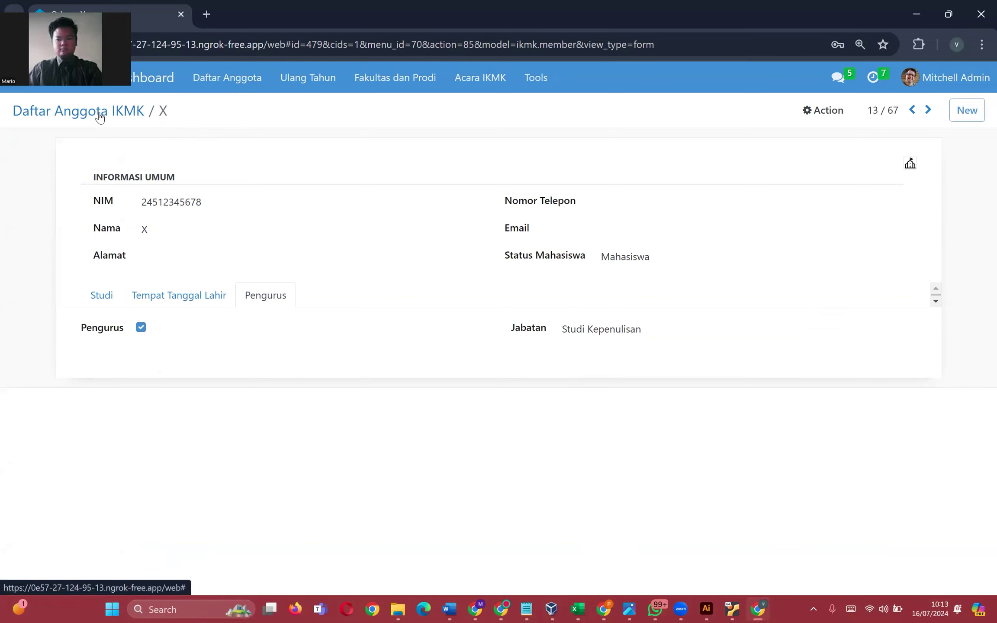
left_click(102, 111)
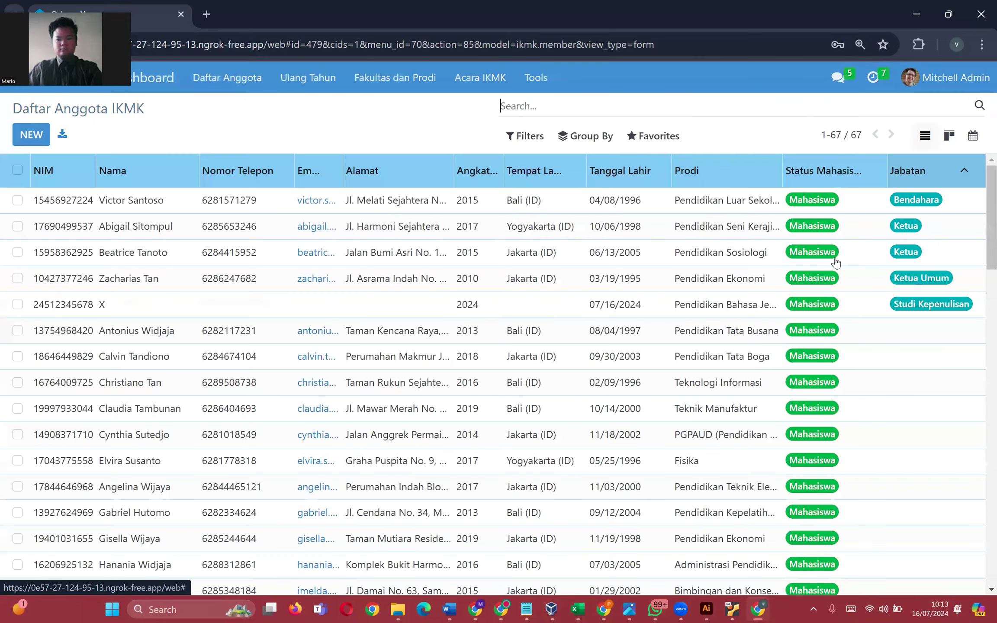
left_click(941, 171)
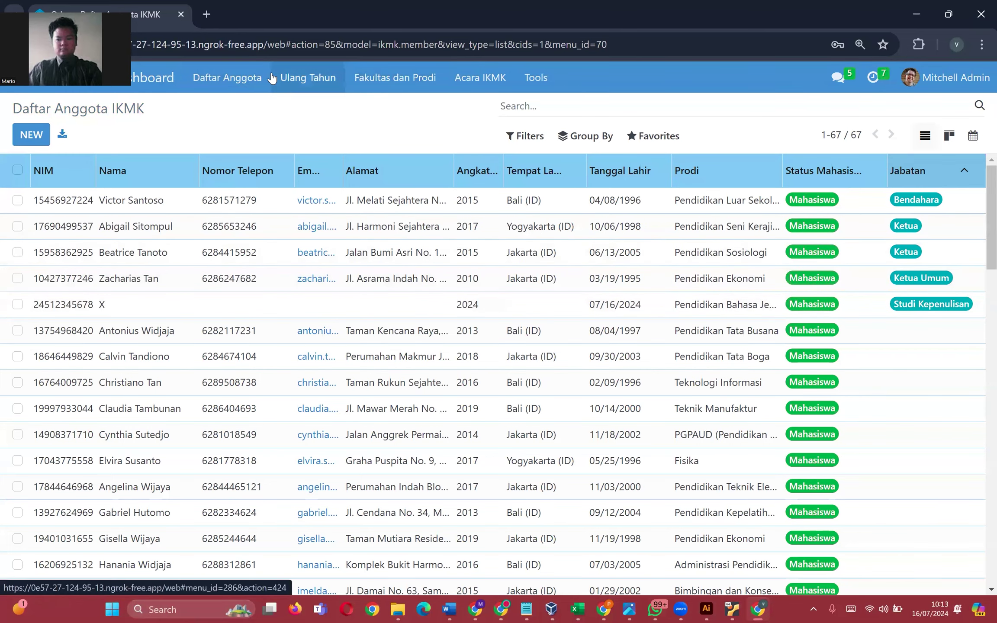
left_click(257, 78)
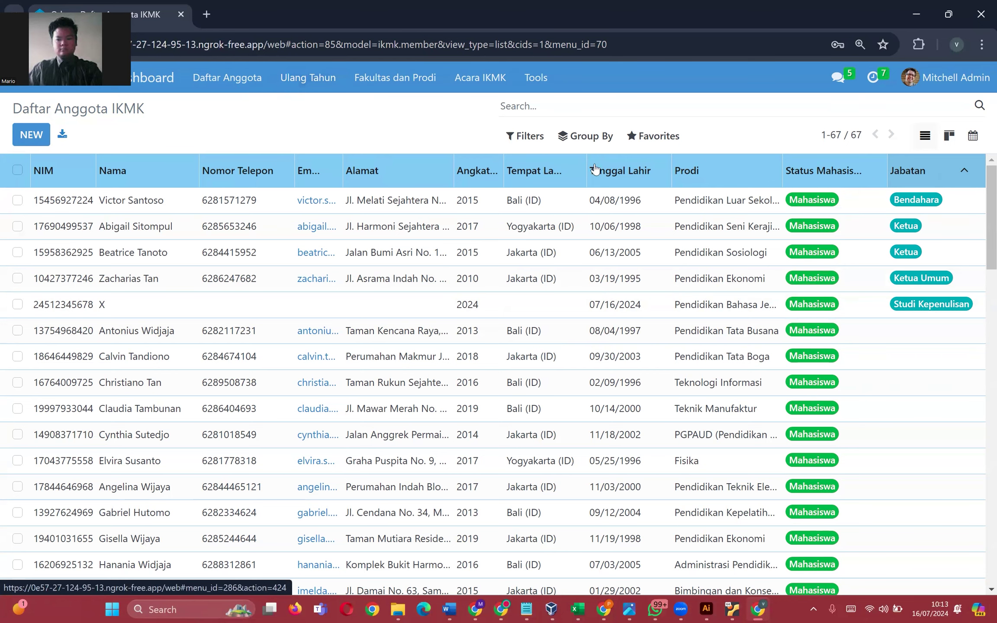
left_click(305, 80)
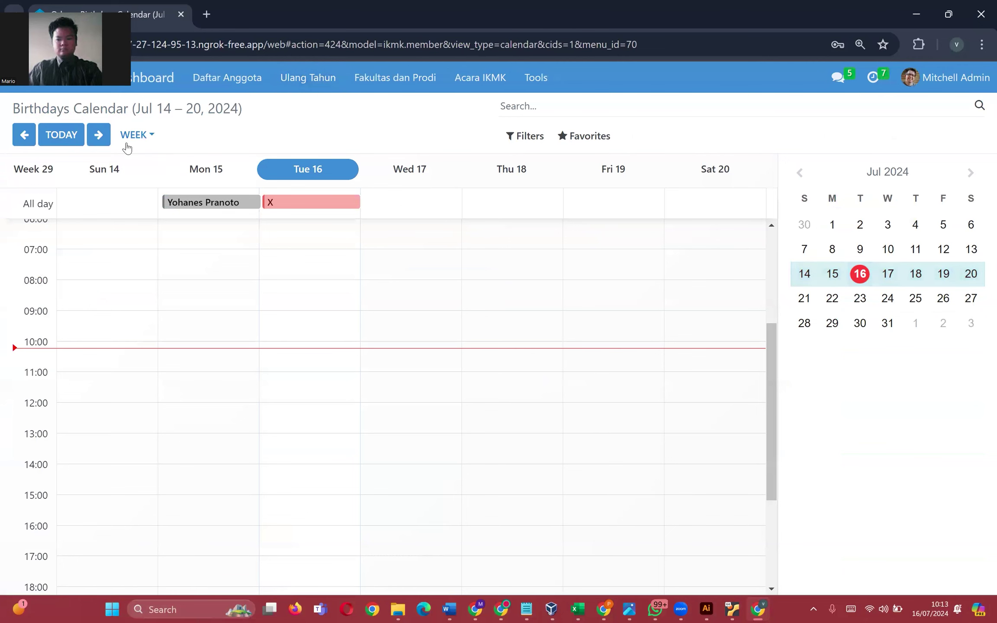
left_click(137, 134)
left_click(155, 227)
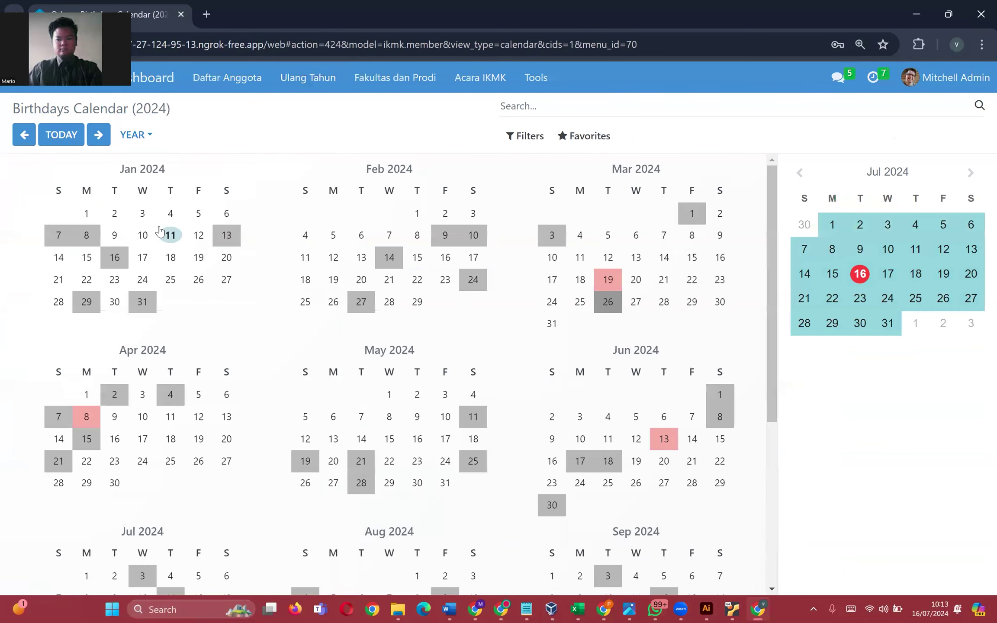
left_click(84, 421)
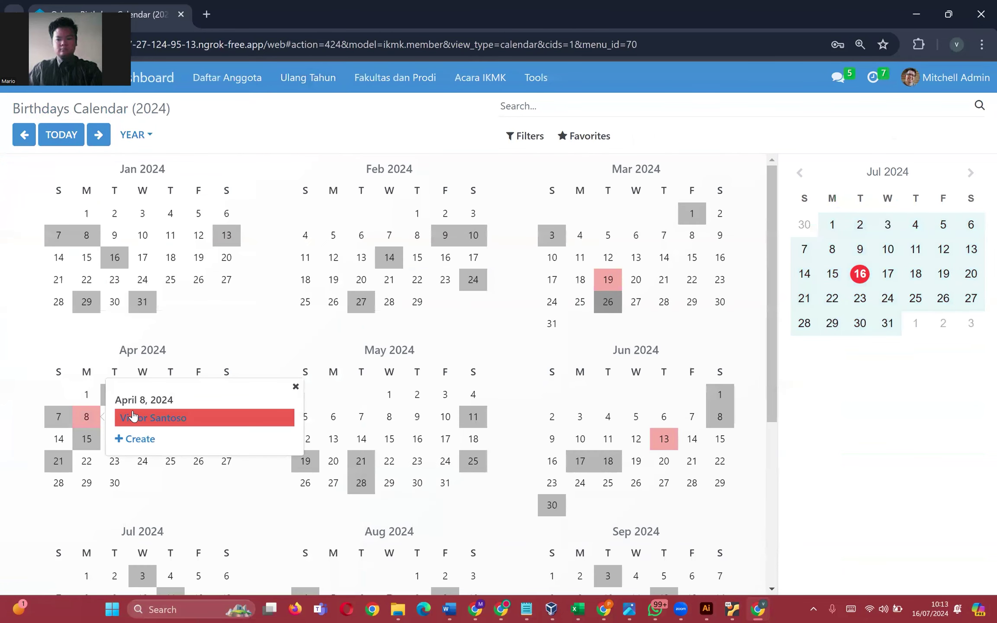
left_click(608, 279)
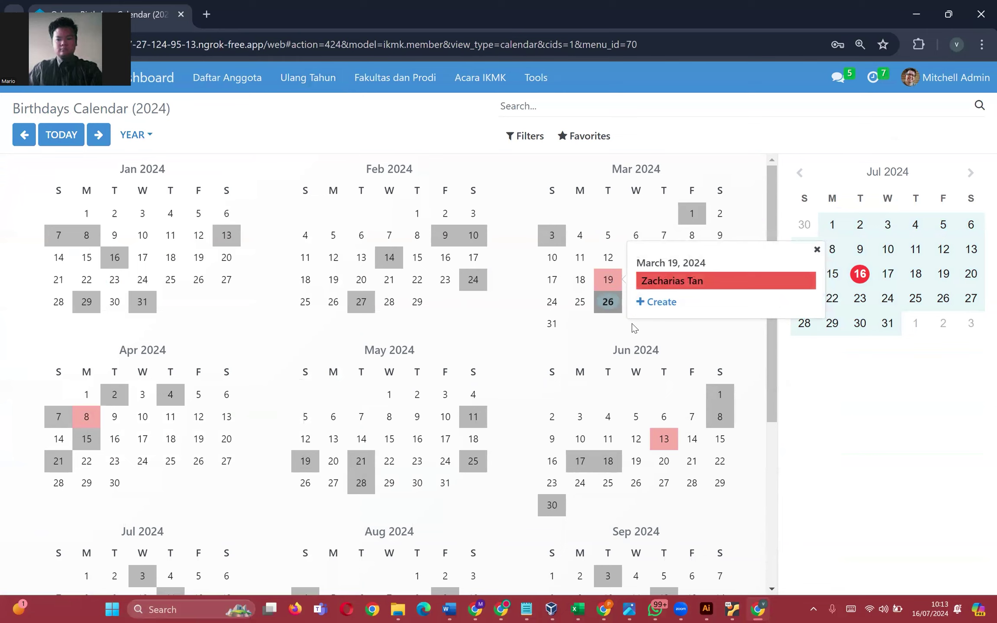
left_click(664, 439)
scroll(463, 423, "down", 5)
left_click(114, 343)
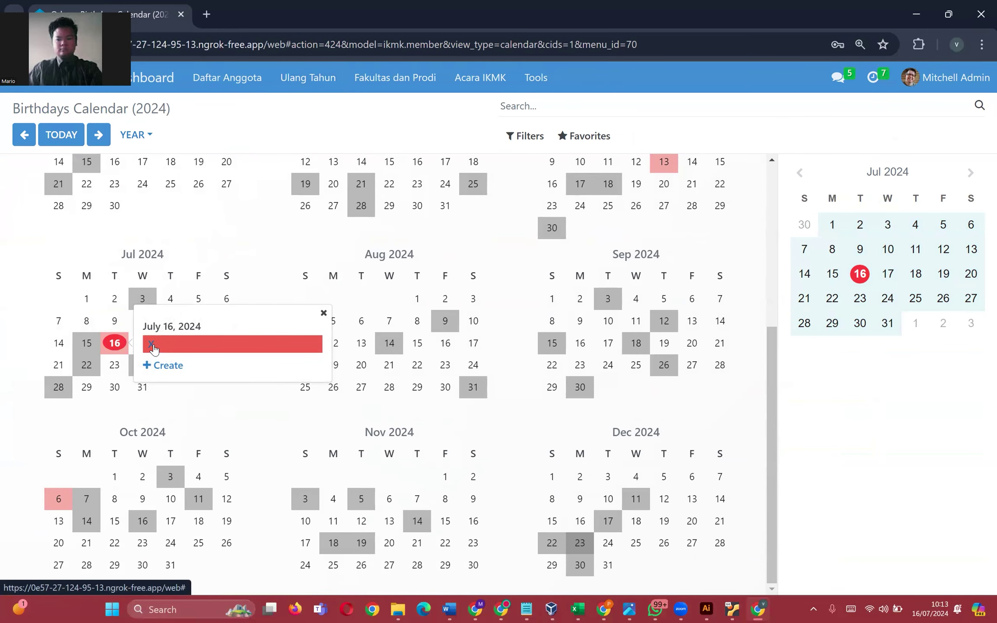
left_click_drag(143, 327, 212, 328)
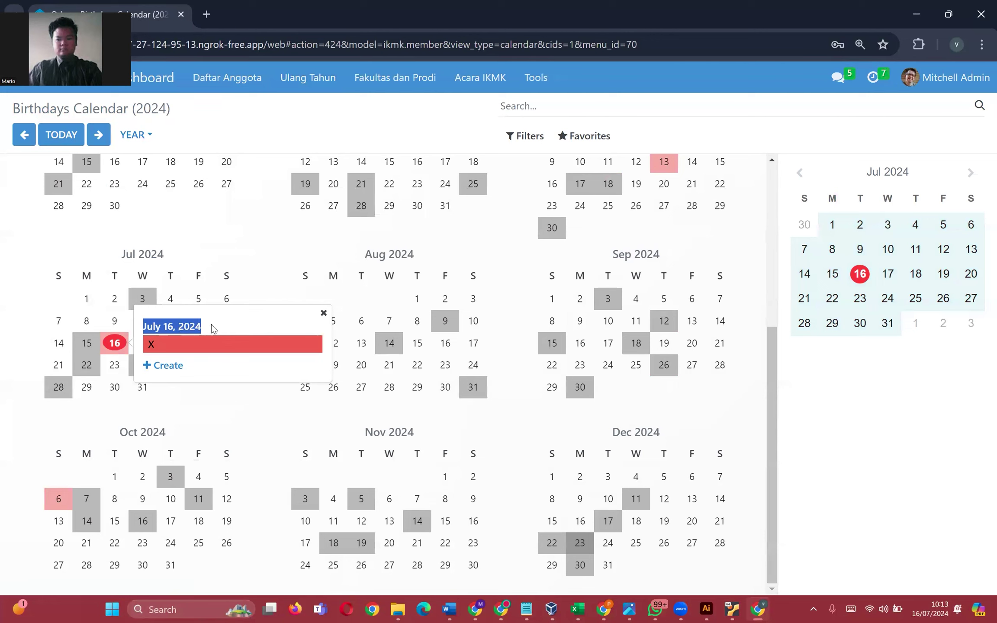
left_click(213, 328)
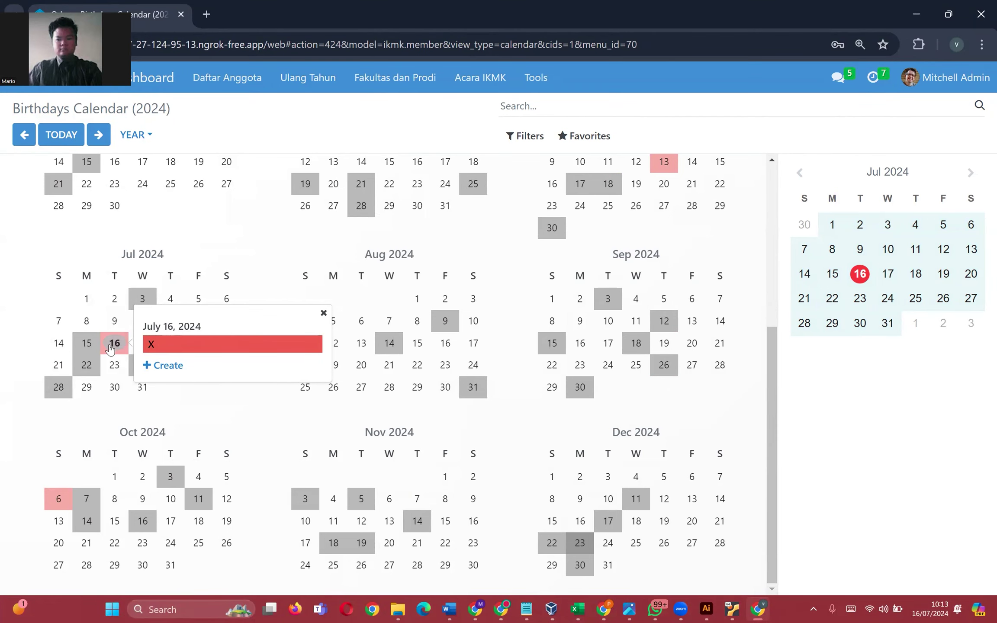
left_click(235, 421)
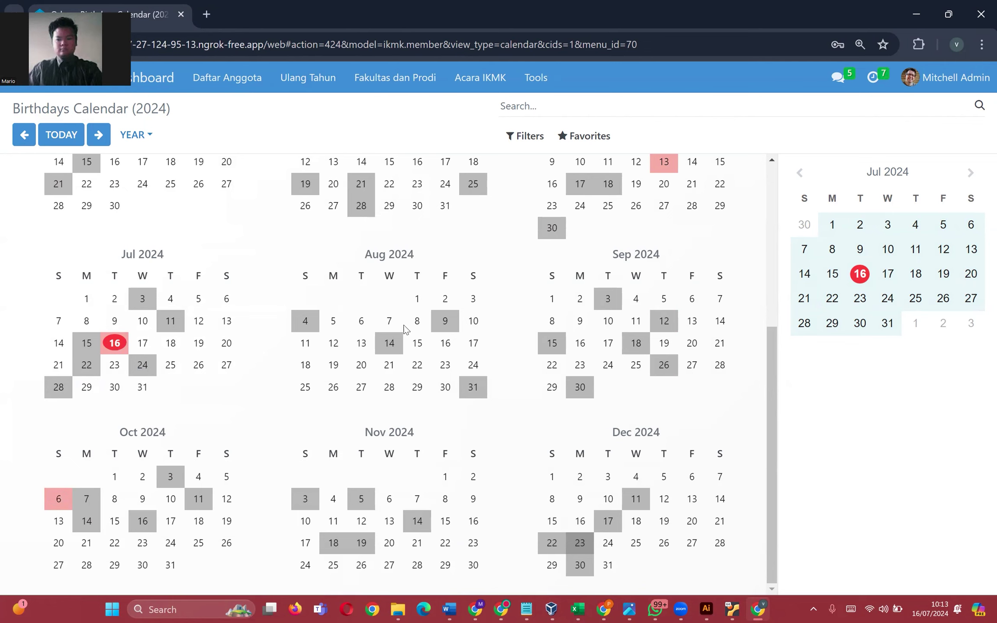
left_click(52, 502)
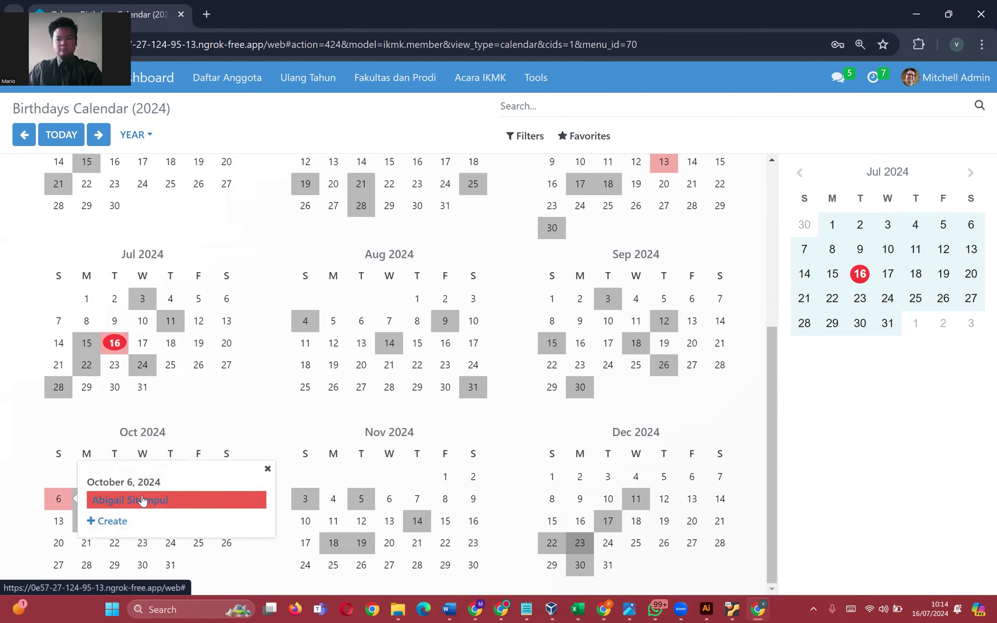
left_click(223, 85)
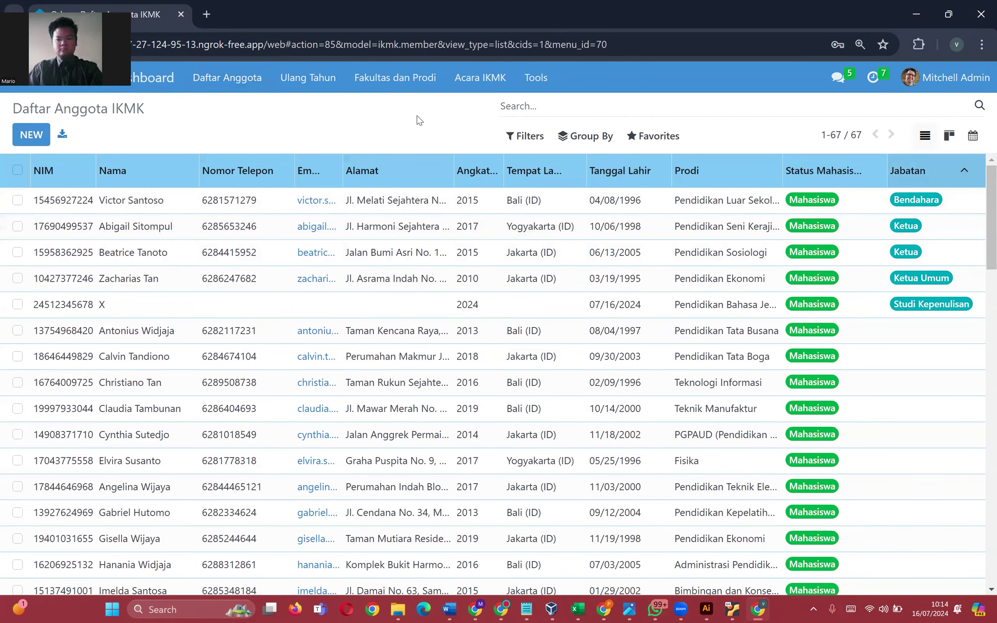
left_click(303, 78)
left_click(136, 134)
left_click(142, 220)
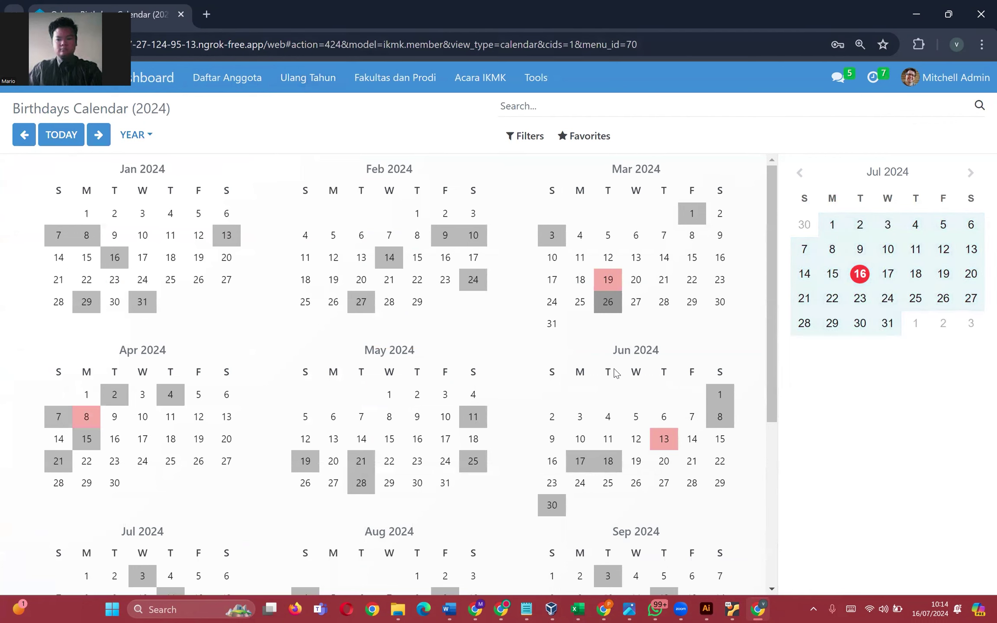
left_click(608, 302)
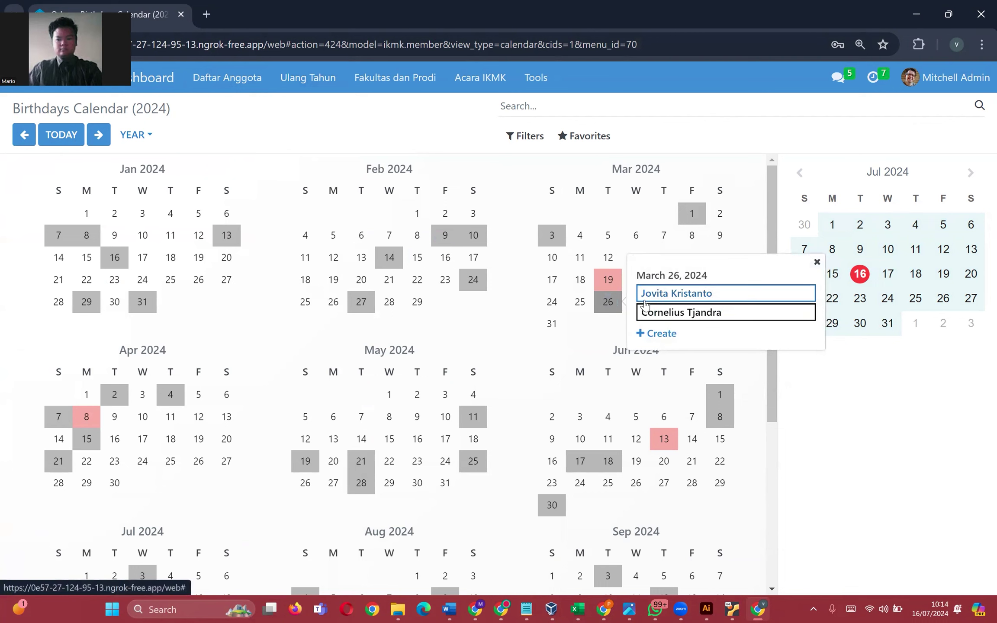
left_click(395, 77)
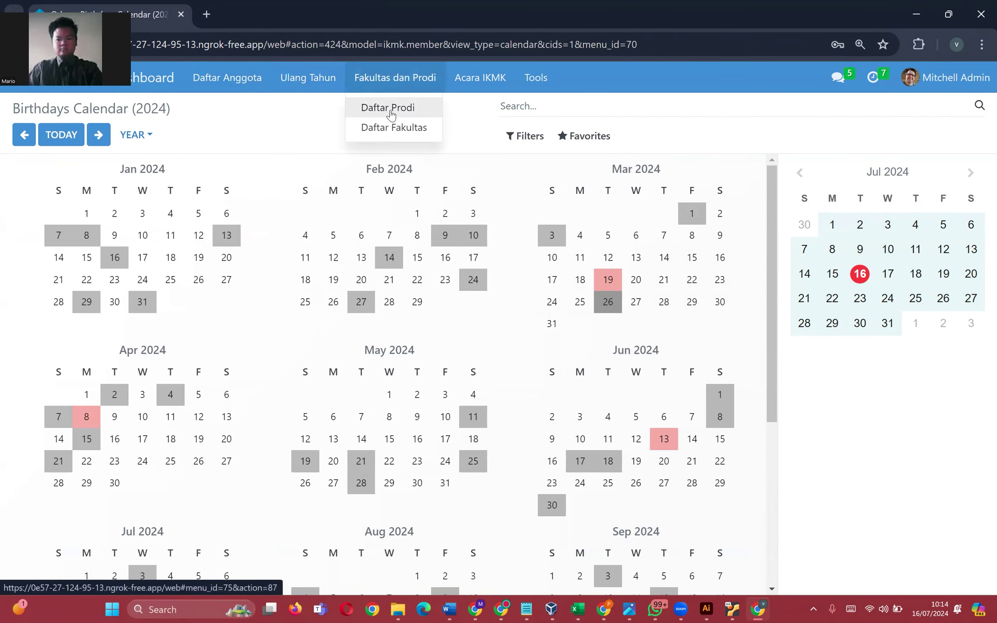
left_click(309, 82)
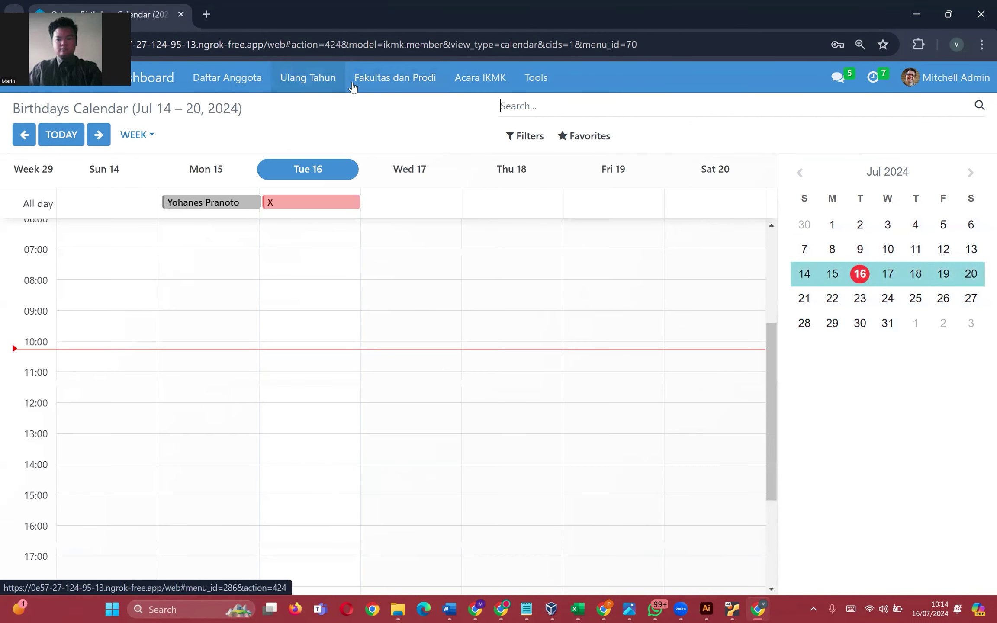
left_click(146, 135)
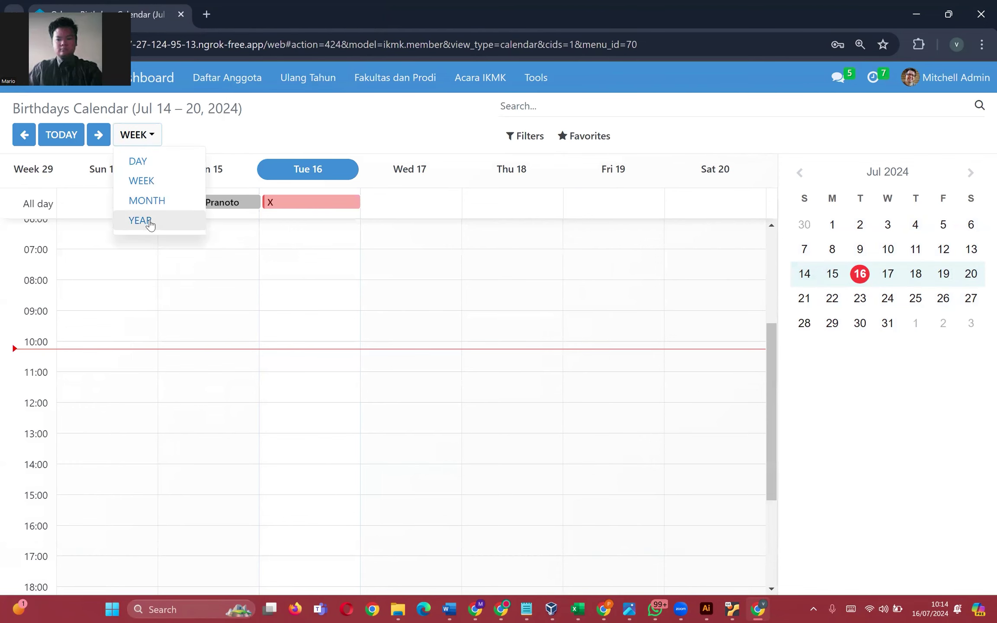
left_click(138, 139)
left_click(139, 137)
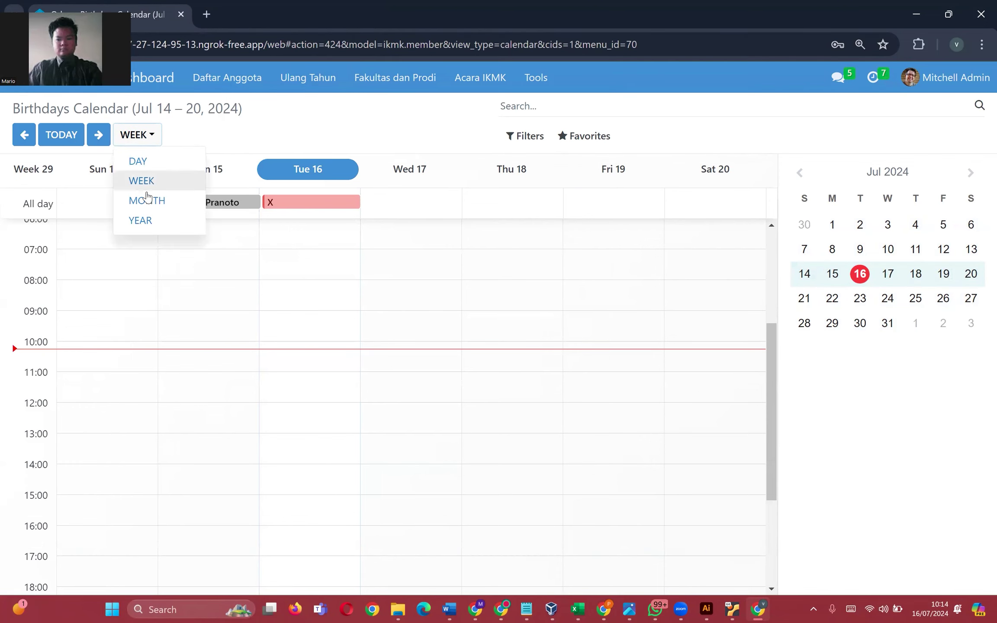
left_click(149, 219)
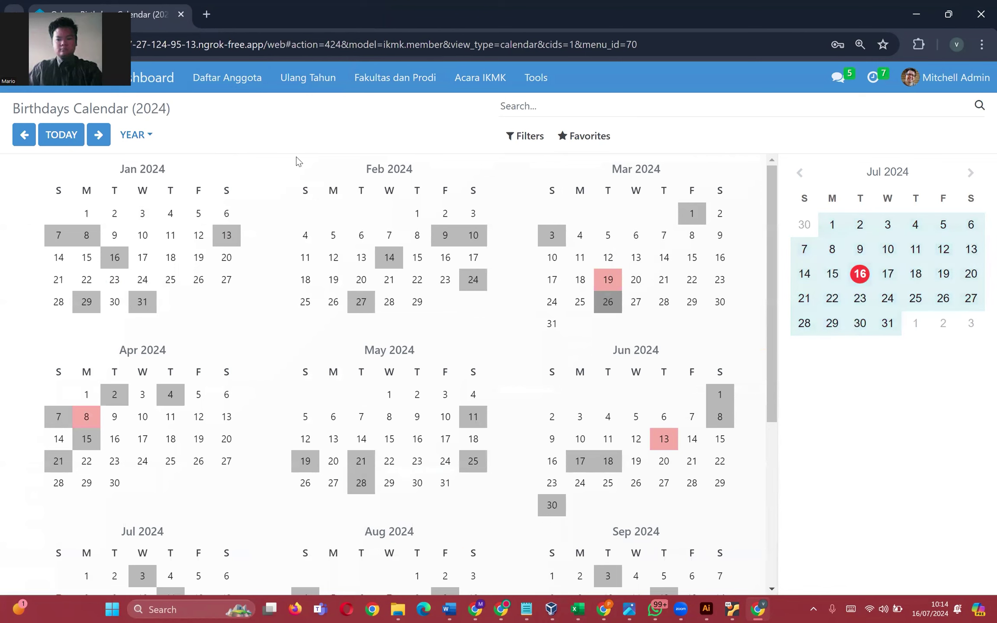
left_click(147, 130)
left_click(154, 199)
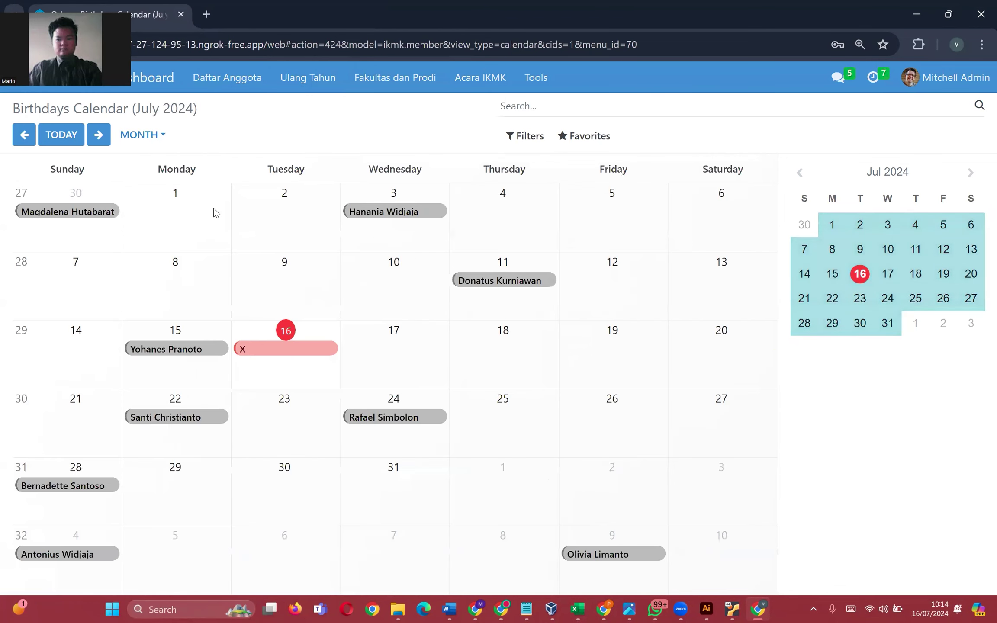
left_click(266, 355)
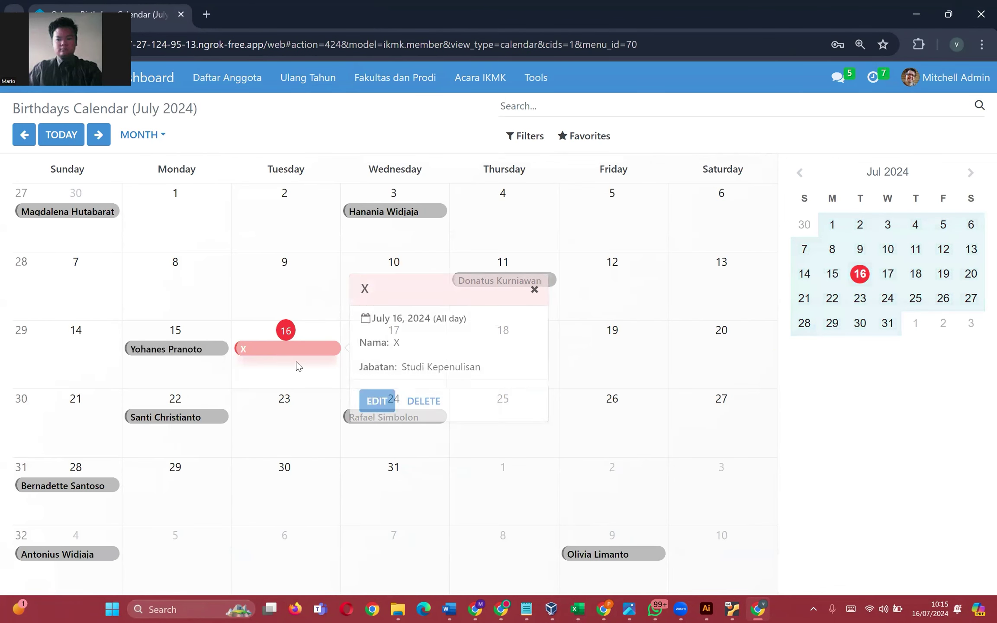
left_click_drag(395, 370, 480, 366)
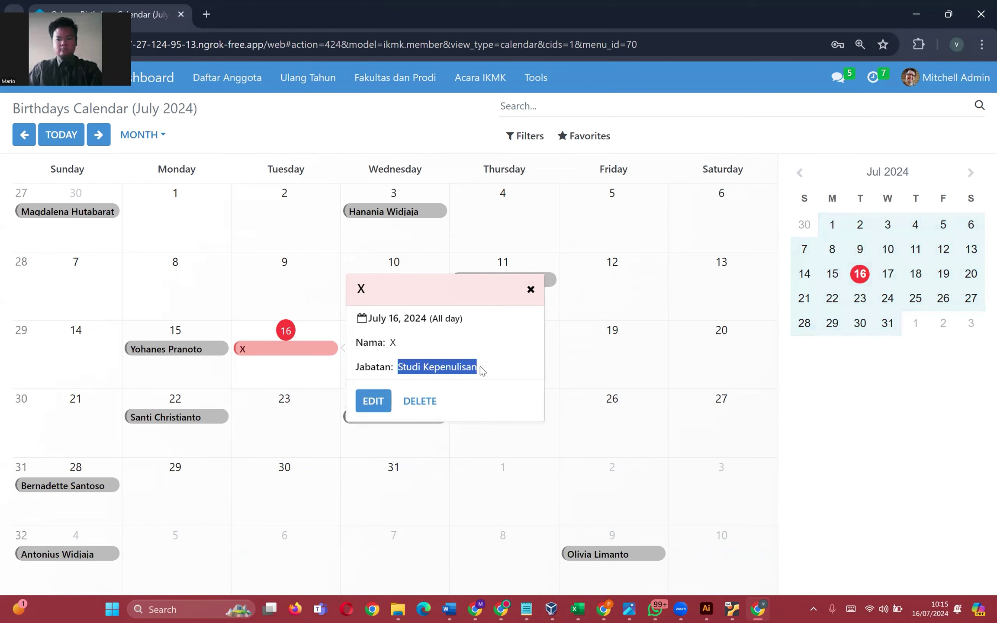
left_click(224, 147)
left_click(372, 214)
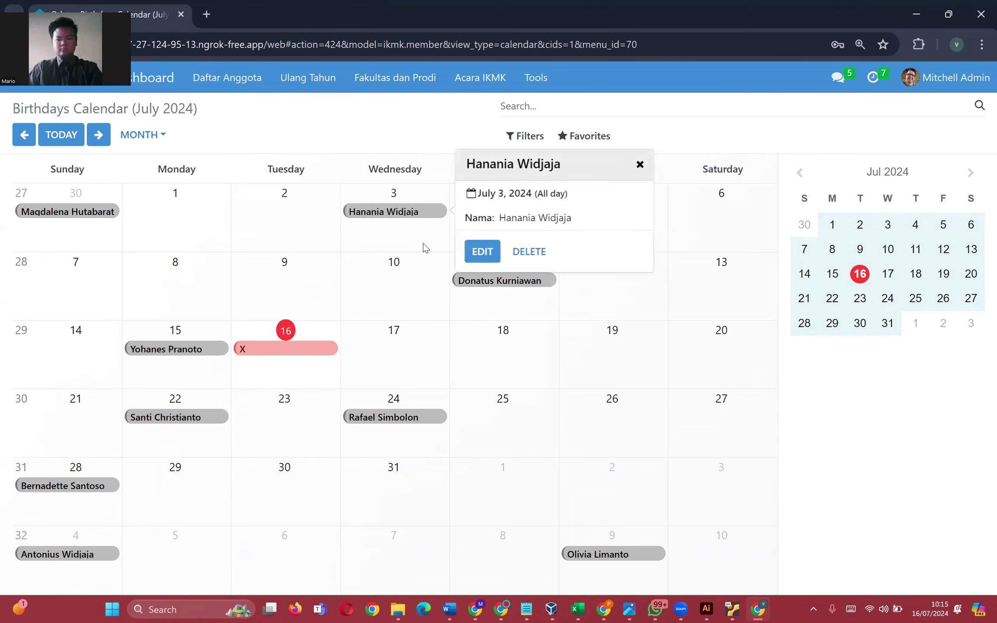
left_click_drag(499, 218, 582, 221)
left_click(544, 219)
left_click(171, 135)
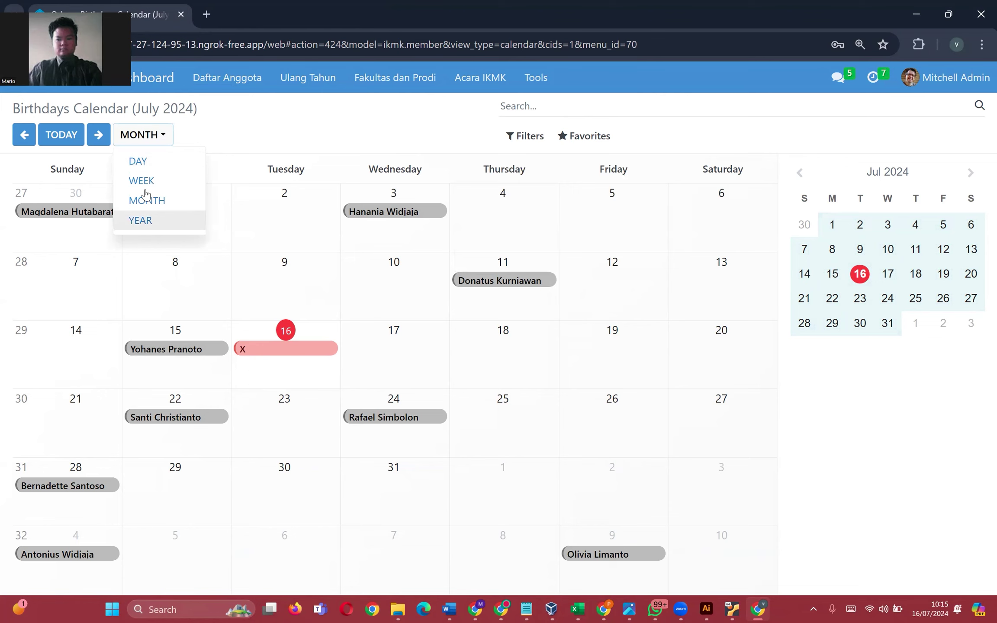
left_click(139, 161)
left_click(147, 135)
left_click(142, 180)
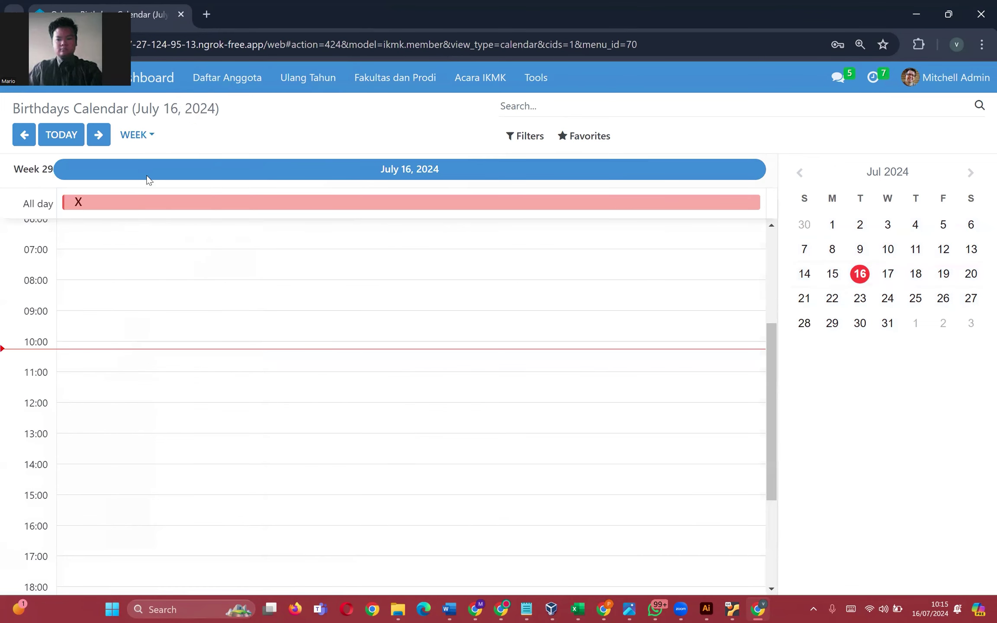
left_click(151, 138)
left_click(143, 220)
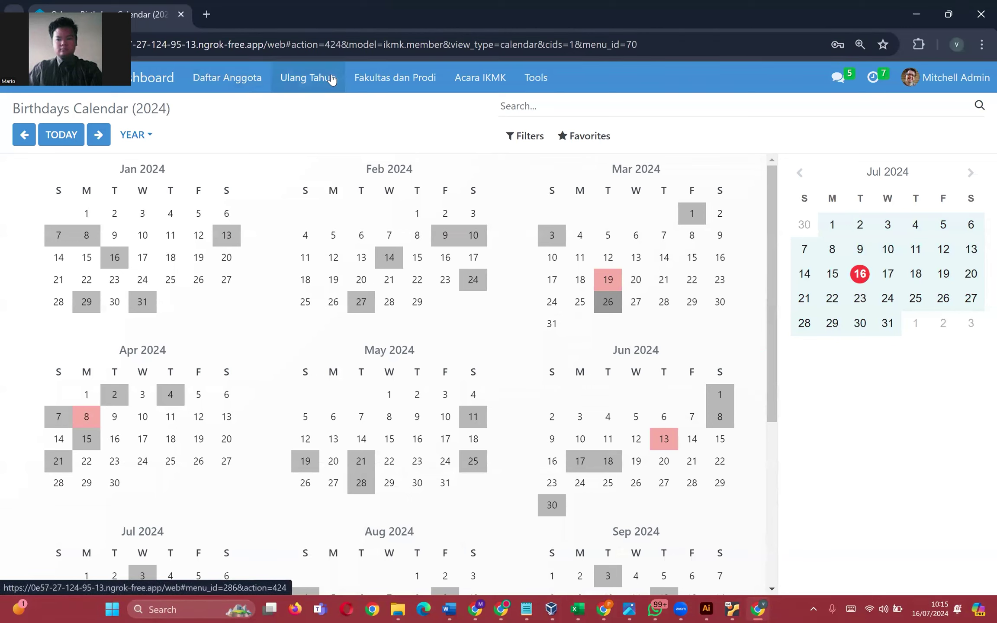
left_click(495, 85)
left_click(418, 110)
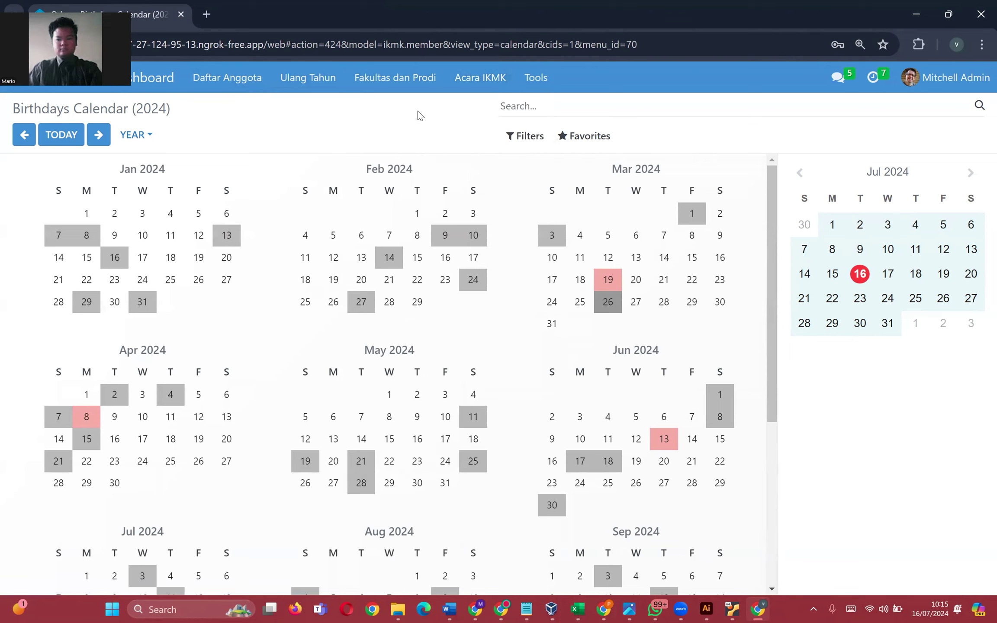
- Go to the IKMK events list from the Acara IKMK menu and start a new event
left_click(476, 81)
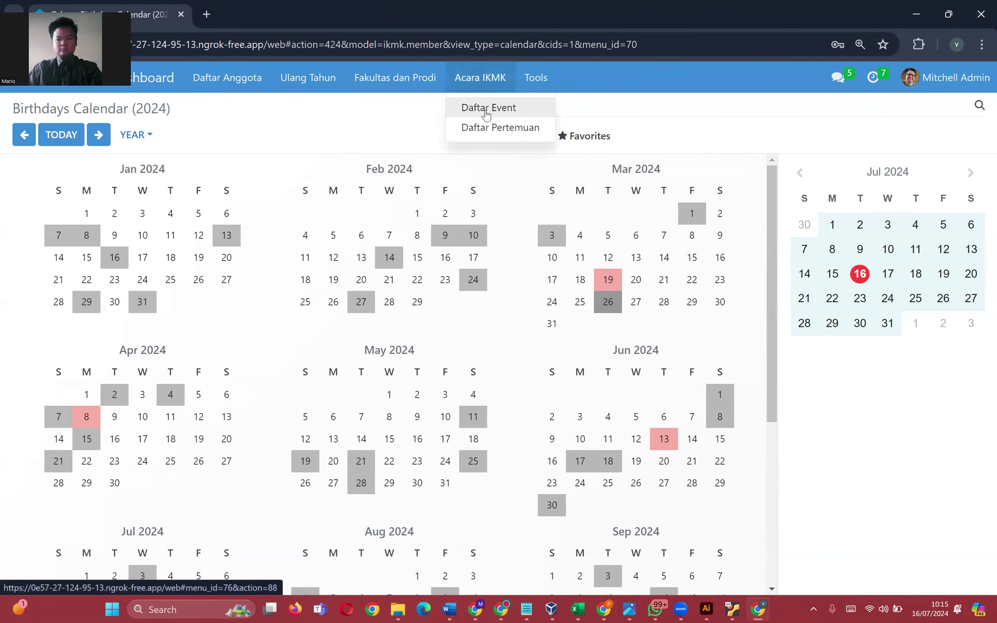
left_click(485, 109)
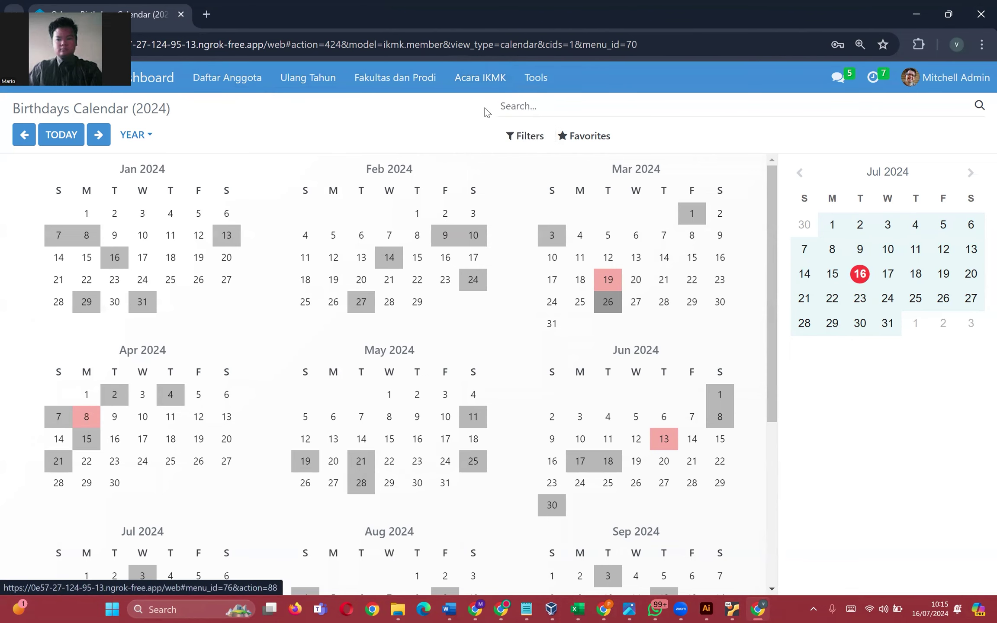
left_click(475, 87)
left_click(481, 129)
left_click(471, 88)
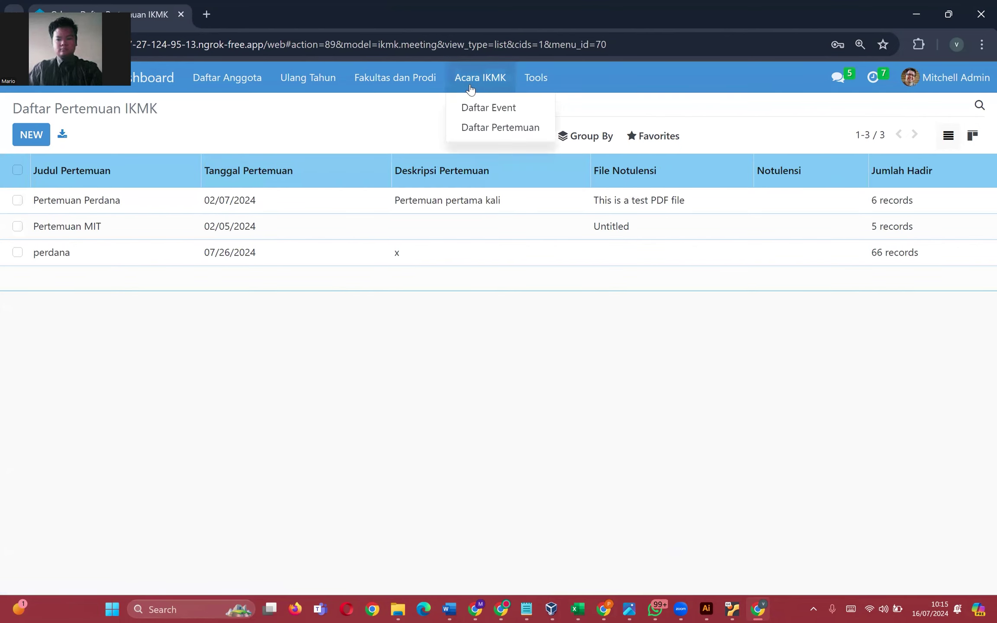
left_click(472, 106)
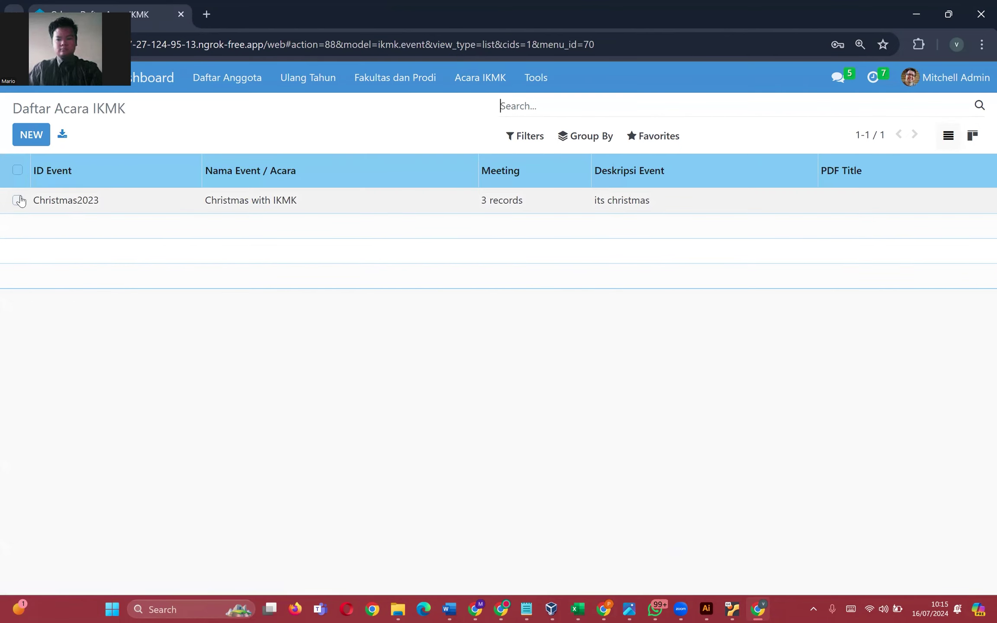
left_click(30, 138)
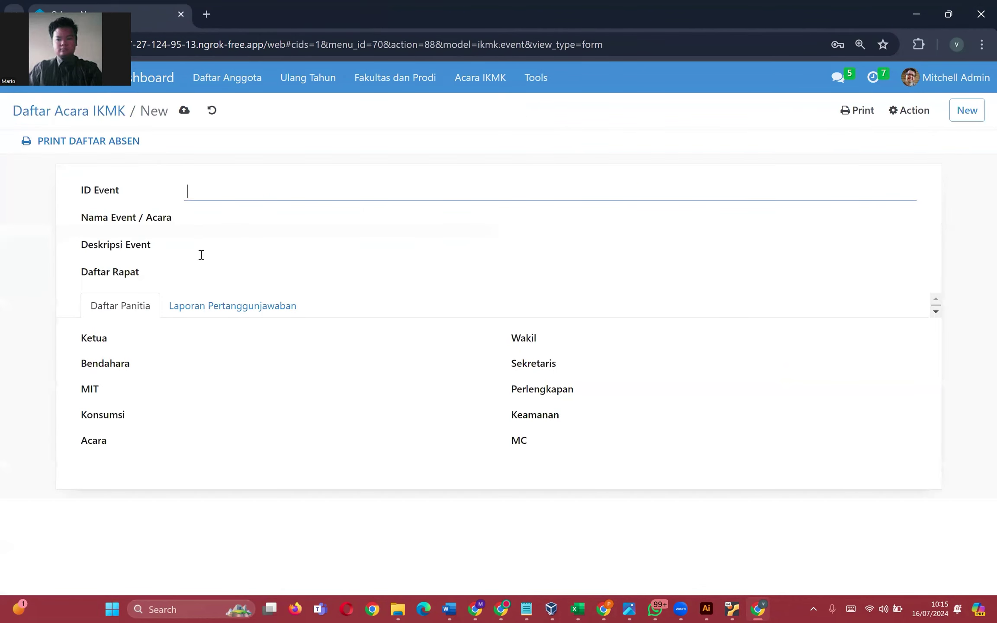
- Move through the event name and description fields and view the Daftar Rapat choices without picking one
left_click(219, 216)
left_click(203, 254)
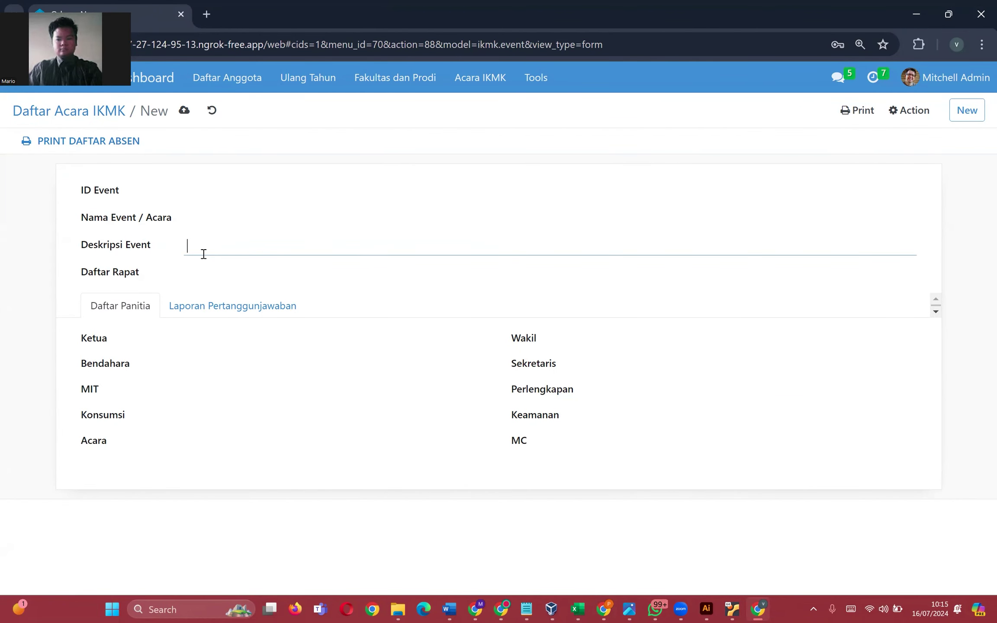
left_click(189, 271)
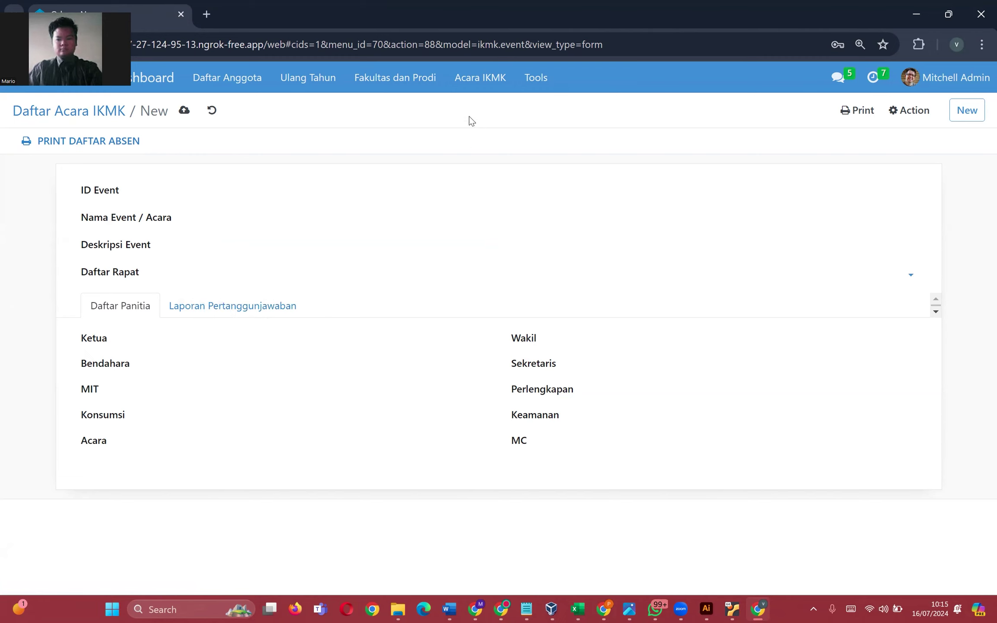
left_click(480, 77)
left_click(238, 273)
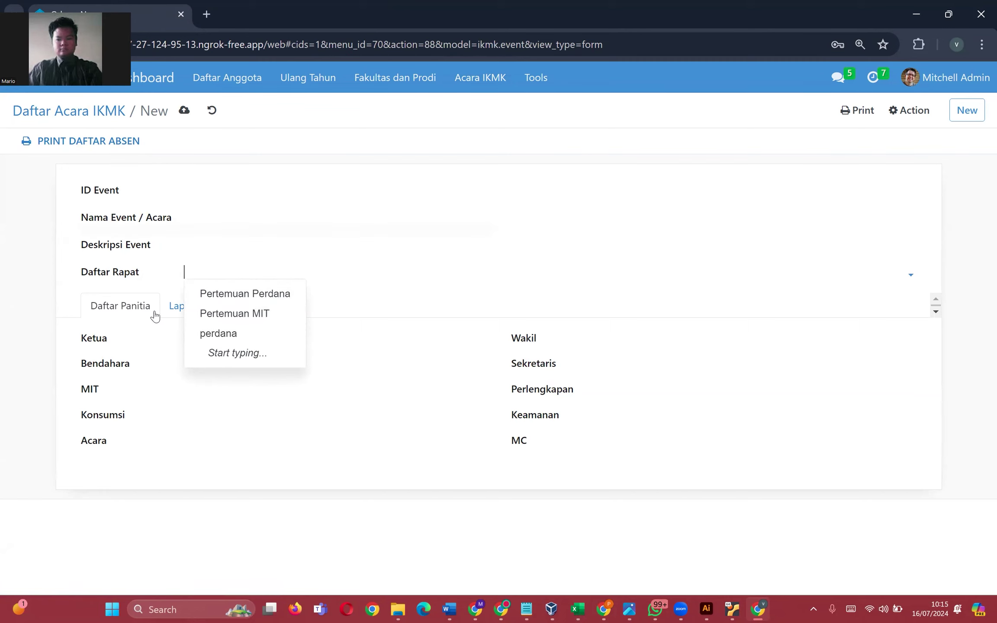
left_click(159, 290)
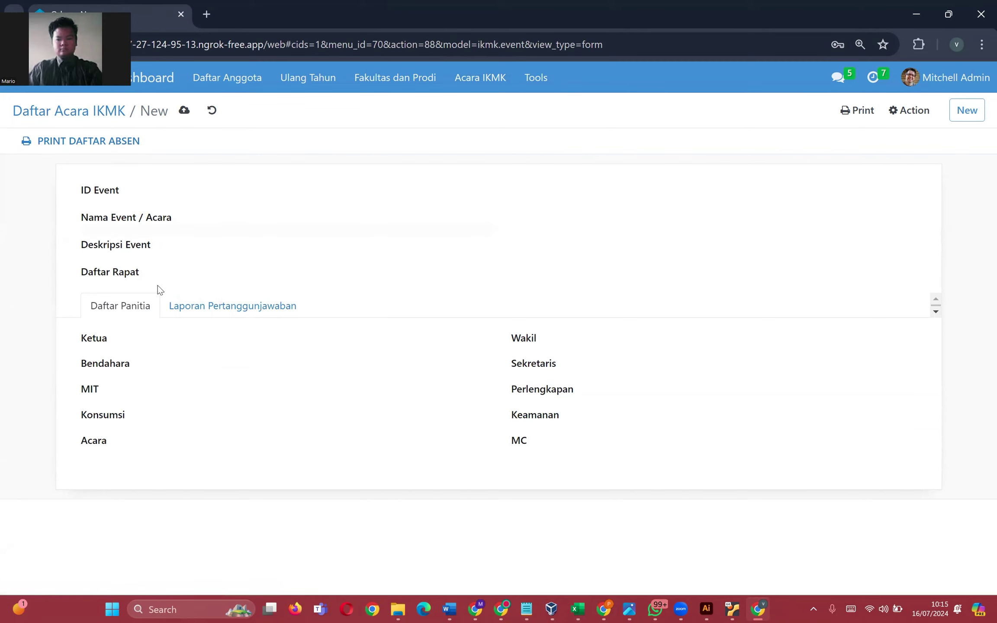
- Check the Ketua, Bendahara, MIT, Konsumsi and Sekretaris choices, then click into Judul PDF under Laporan Pertanggunjawaban
left_click(178, 338)
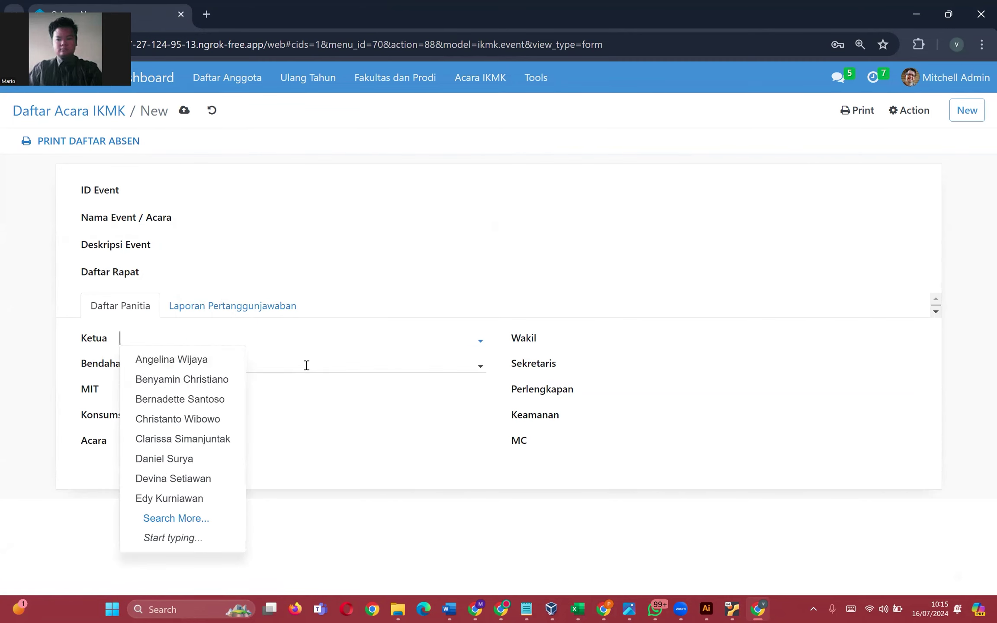
left_click(306, 365)
left_click(334, 389)
left_click(415, 407)
left_click(637, 370)
left_click(494, 487)
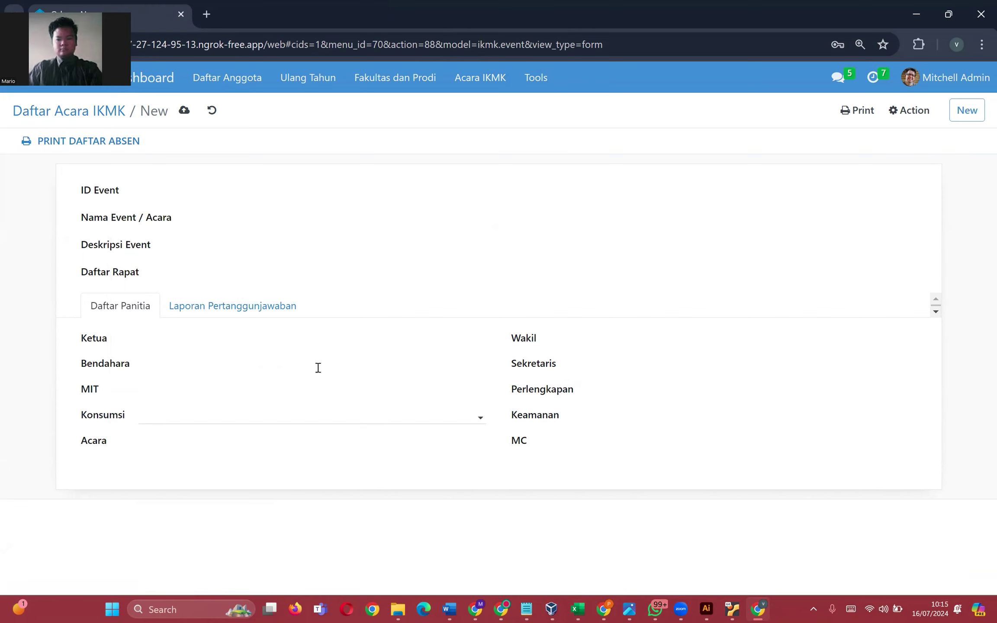
left_click(270, 321)
left_click(236, 340)
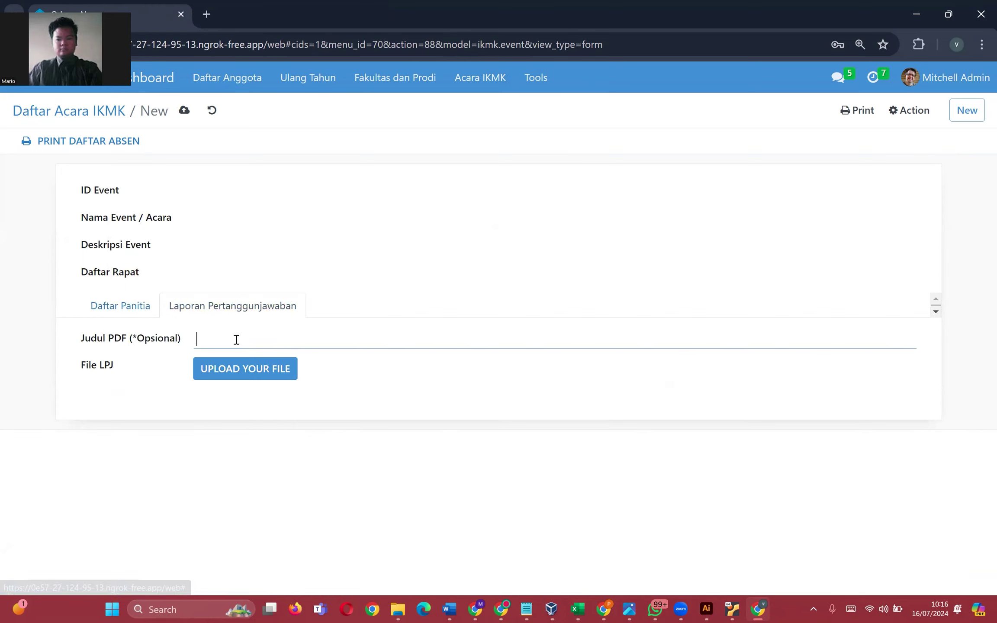
- Upload privilege2 as the LPJ file and select the extension in the Judul PDF title
left_click(244, 370)
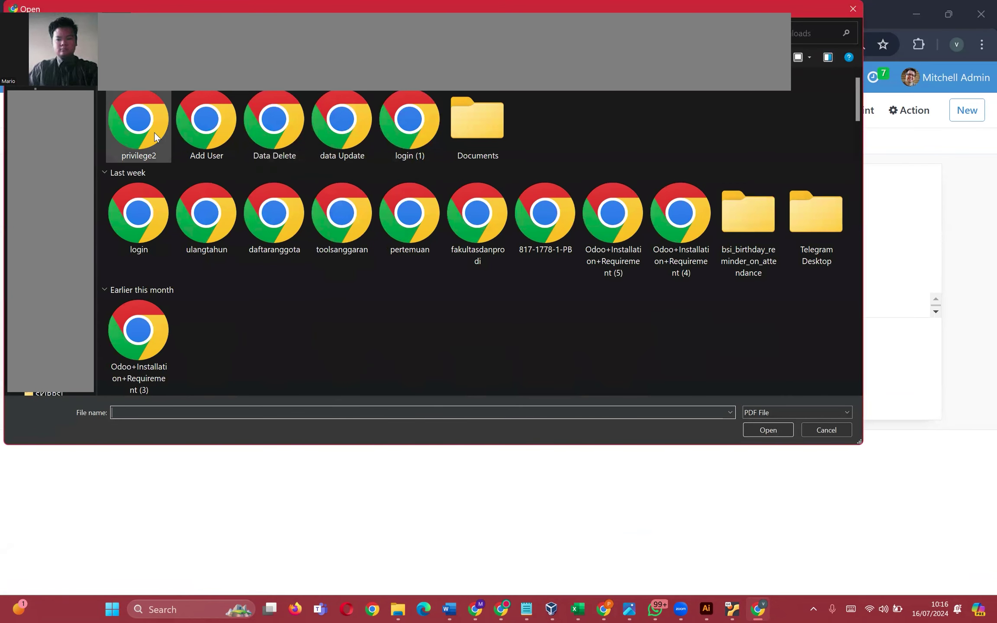
double_click(155, 136)
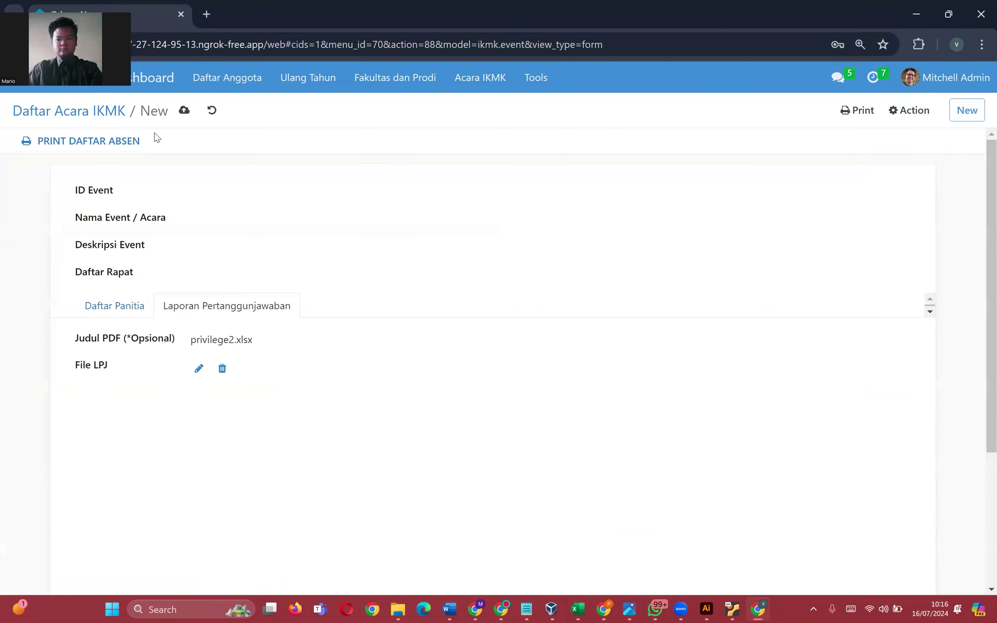
left_click_drag(271, 338, 233, 338)
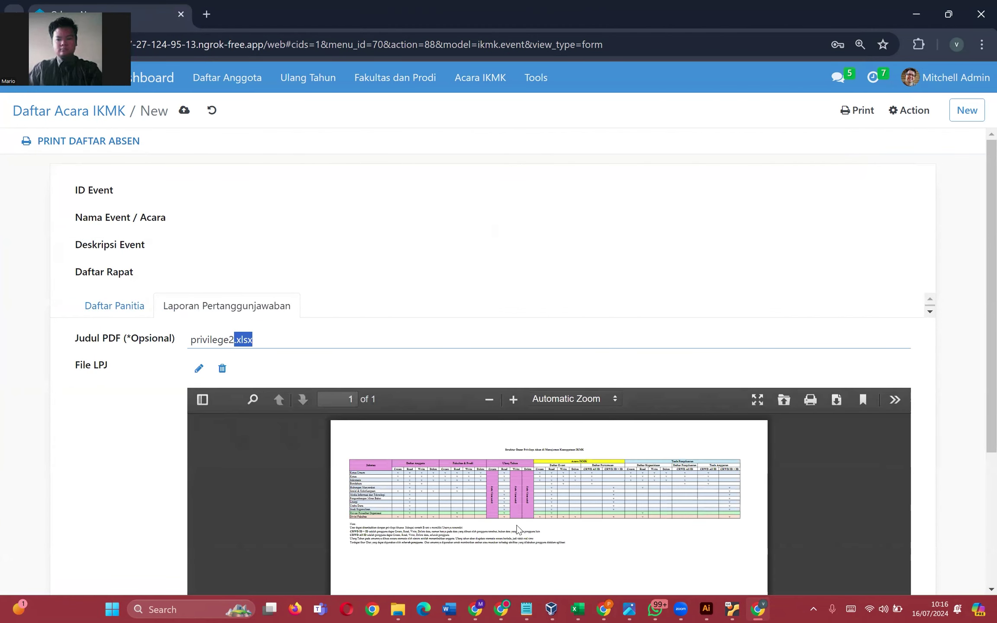
- Discard the unsaved new event and open the Christmas with IKMK event (Christmas2023)
scroll(488, 352, "down", 4)
scroll(465, 405, "up", 2)
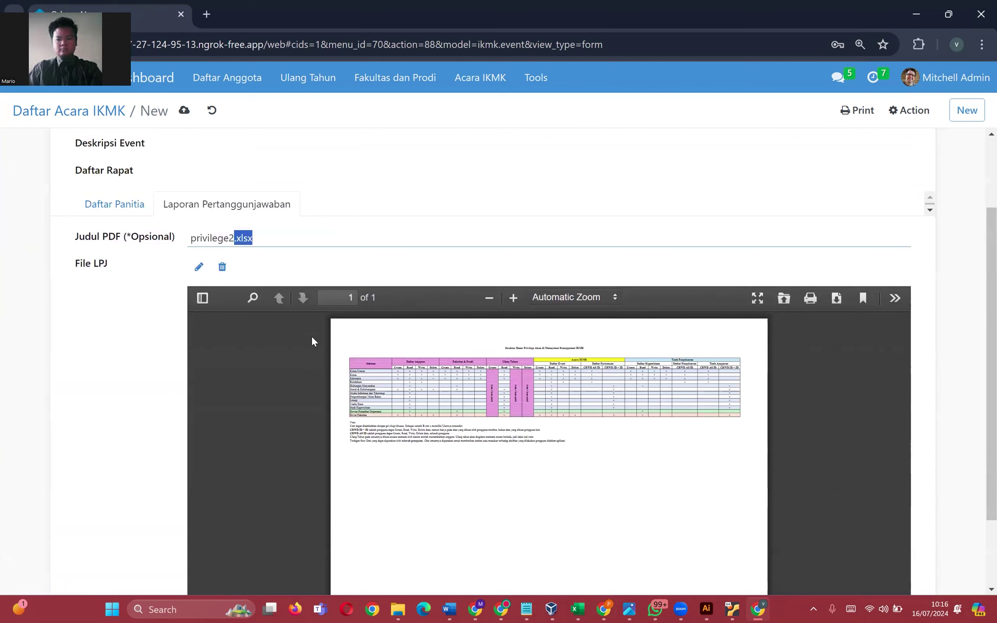
scroll(283, 326, "up", 2)
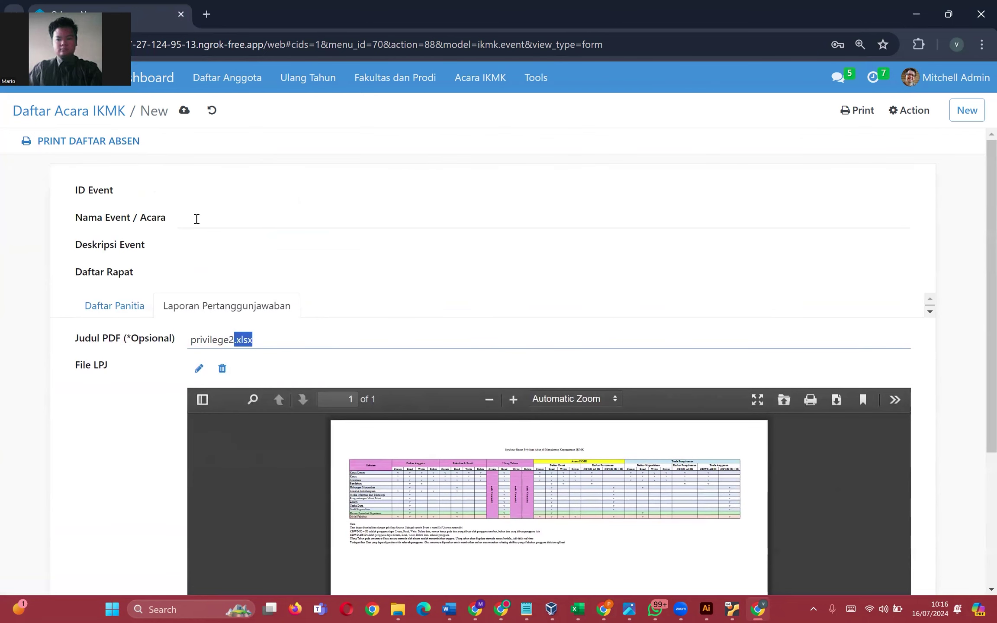
left_click(212, 110)
left_click(148, 197)
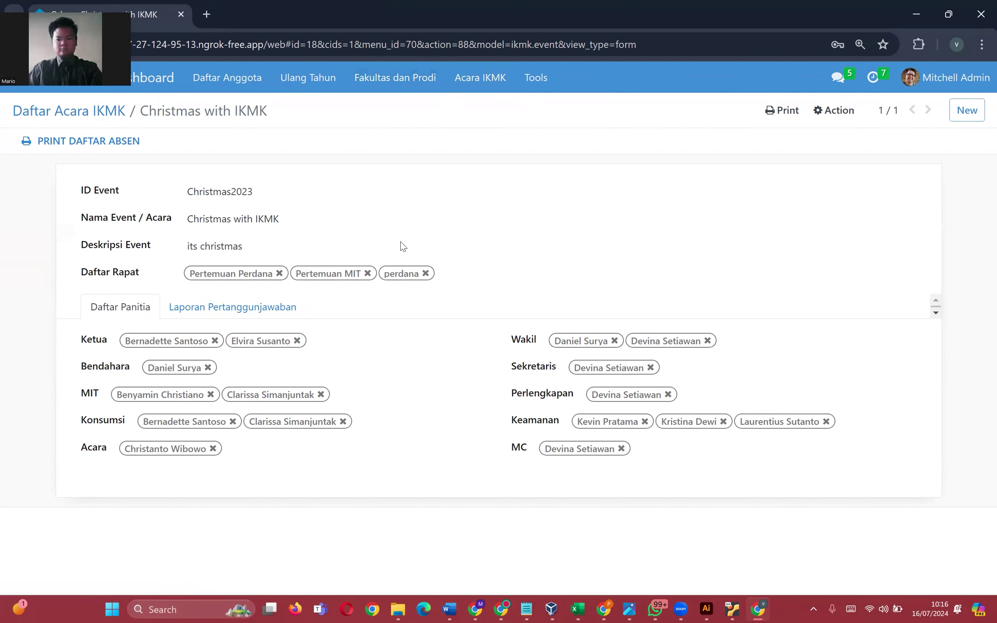
- View the Christmas event's Laporan Pertanggungjawaban section, then go to Daftar Pertemuan via Acara IKMK
left_click(468, 83)
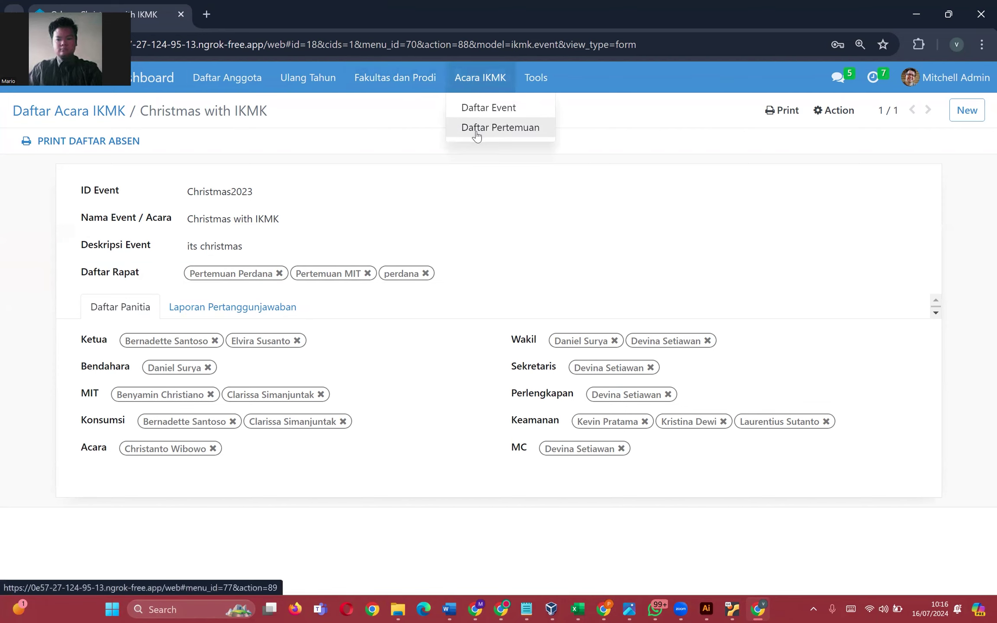
left_click(258, 308)
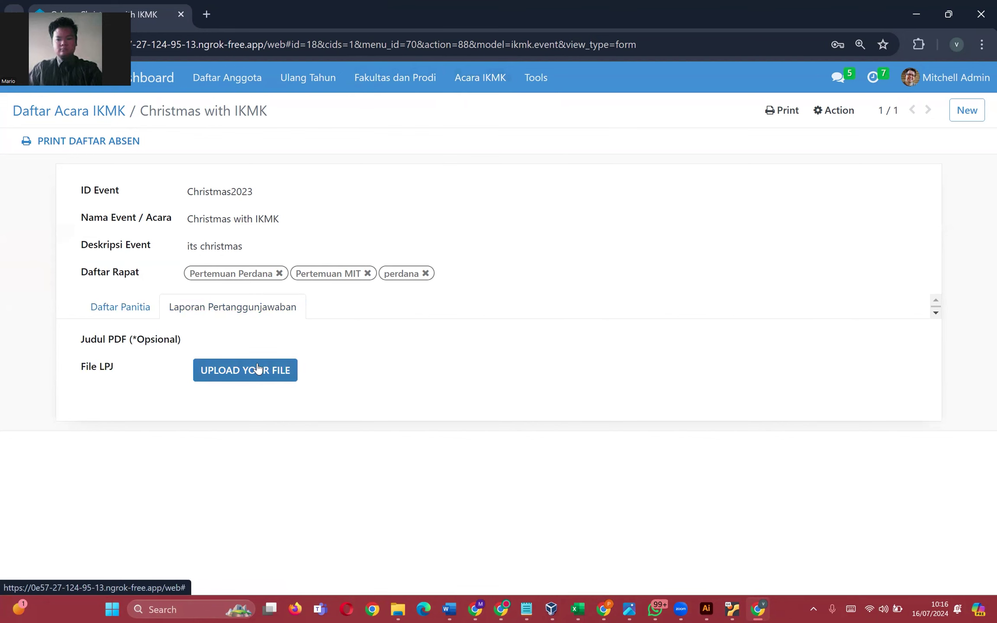
left_click(480, 78)
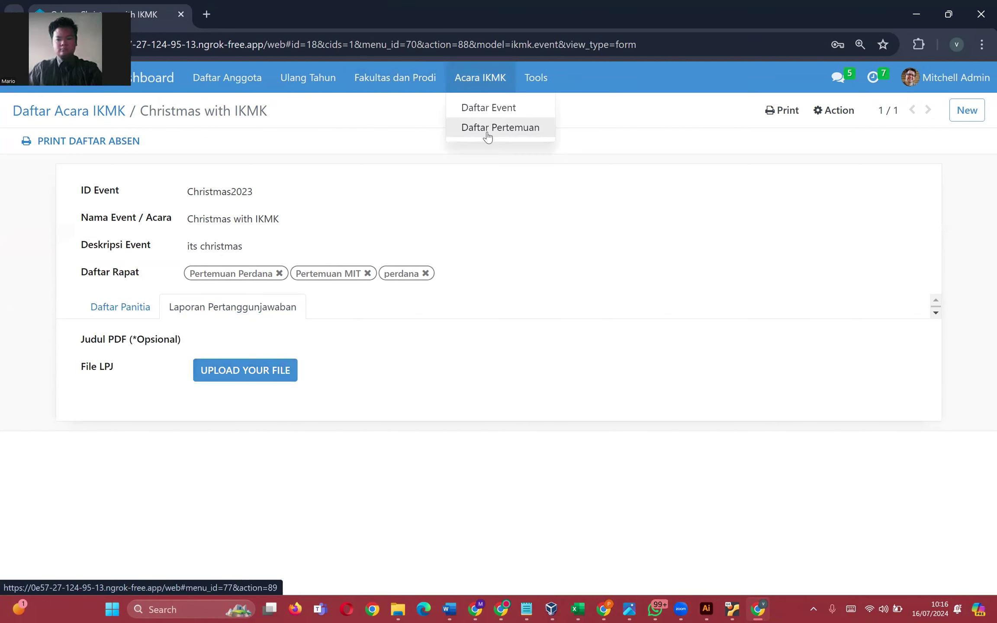
left_click(485, 128)
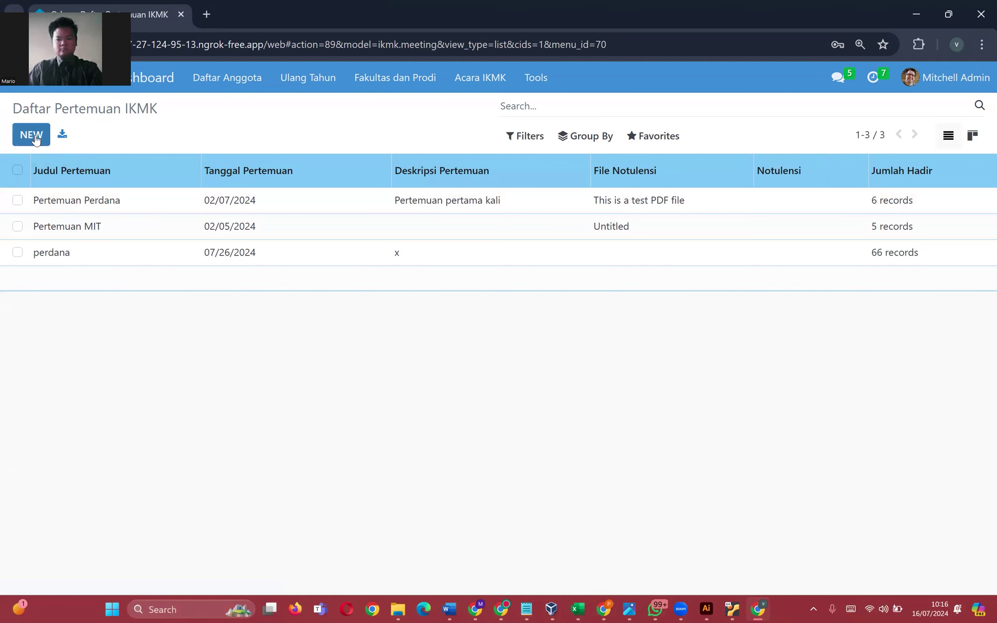
- Open the perdana meeting, check its date picker without changes, and scroll through the 66 attendees
left_click(137, 264)
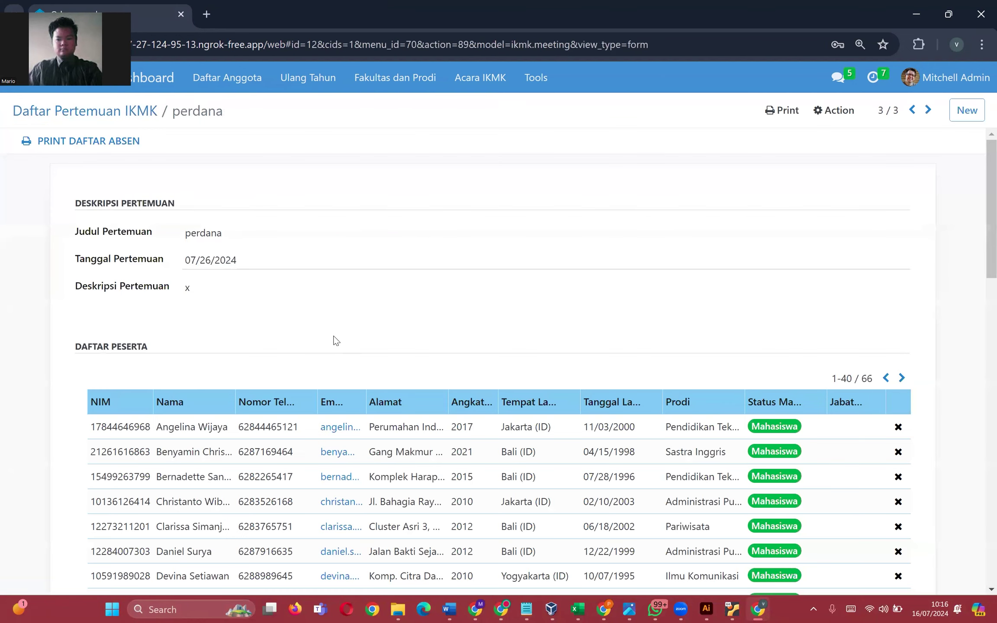
left_click(243, 260)
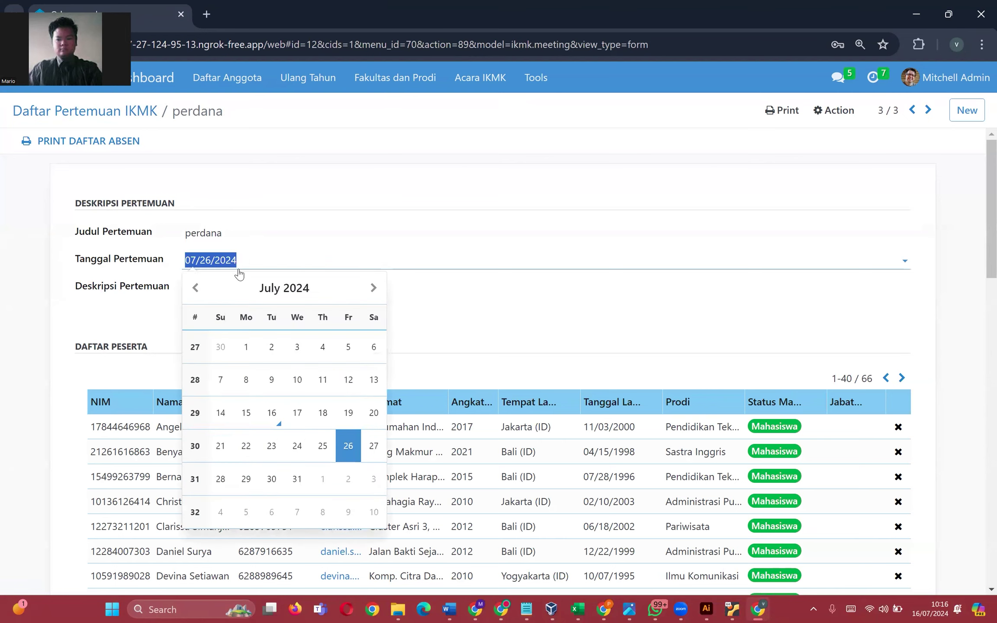
left_click(354, 287)
scroll(308, 331, "down", 3)
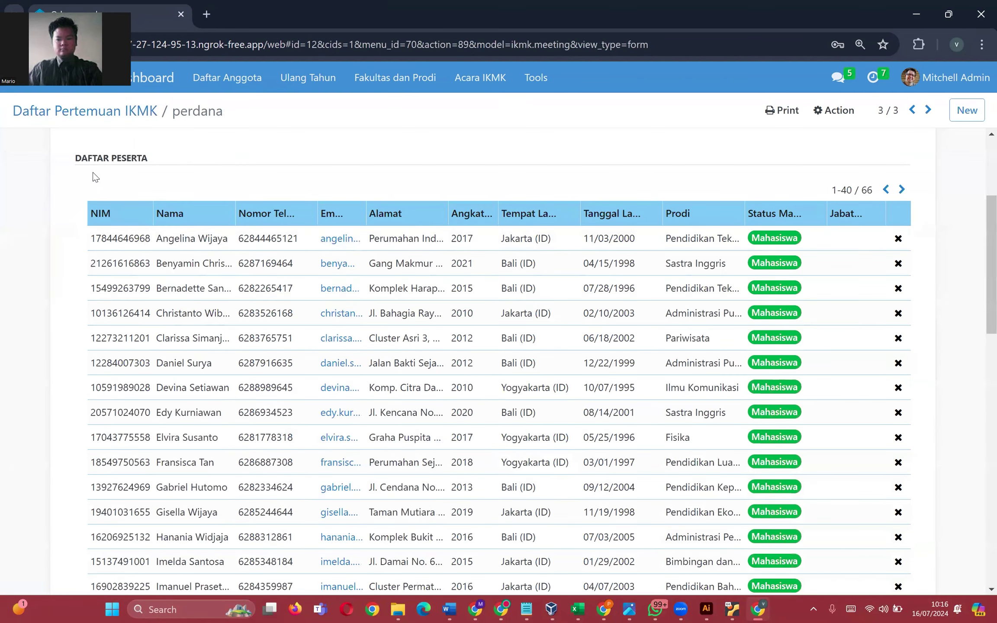
scroll(311, 185, "down", 6)
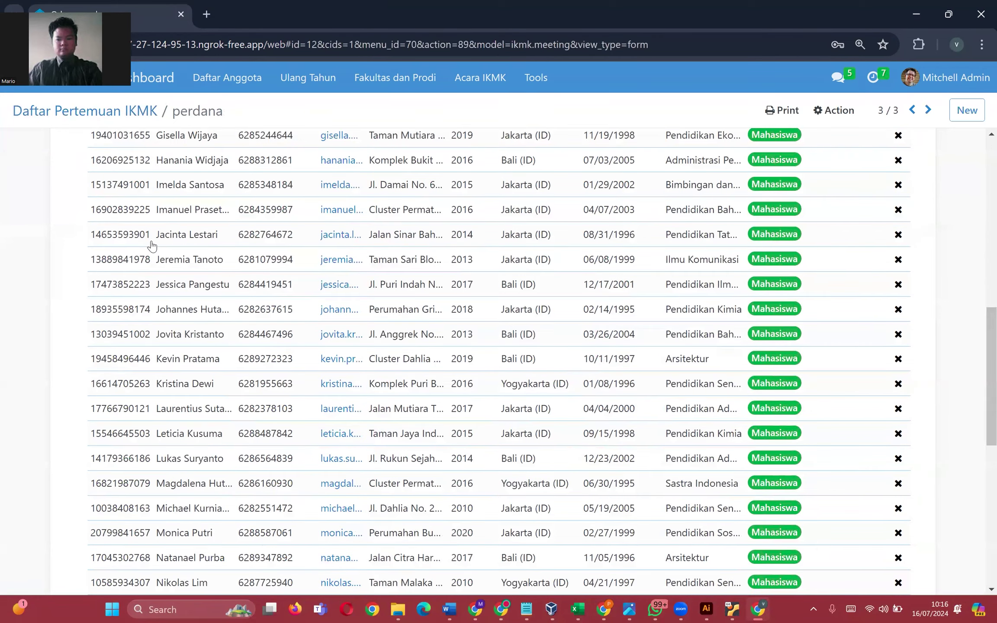
scroll(151, 246, "down", 7)
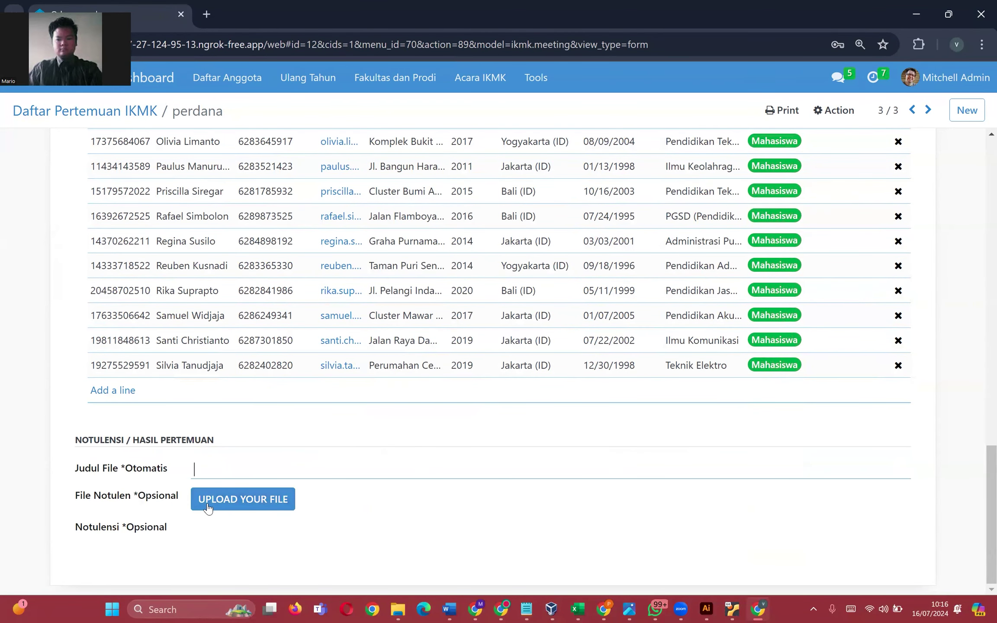
- Type test characters into Notulensi, then delete them so the field stays empty
left_click(212, 529)
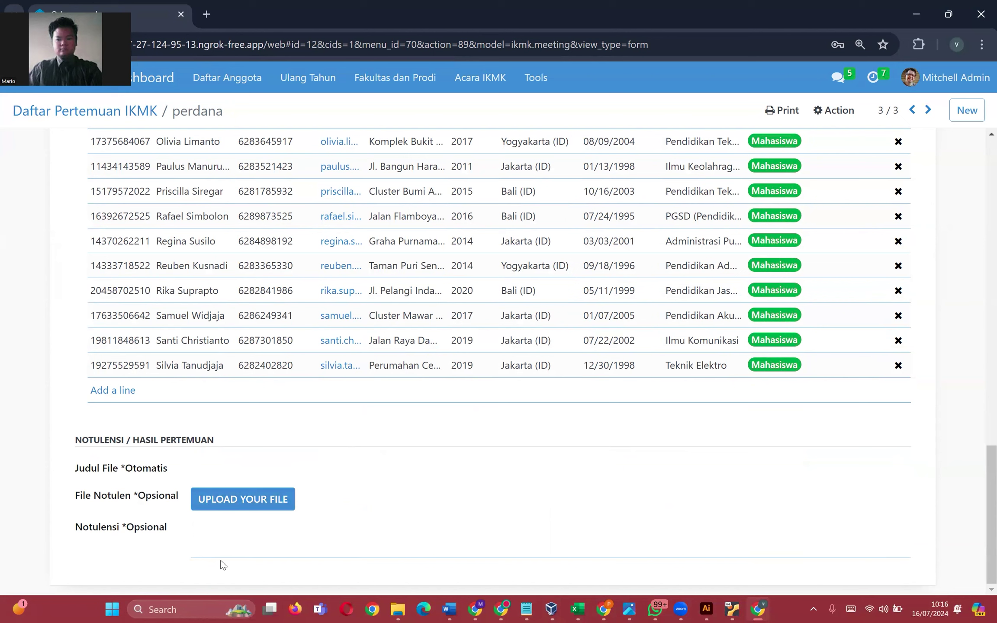
type("aaaaaaaaaaaaaaaaaaaaaaaa")
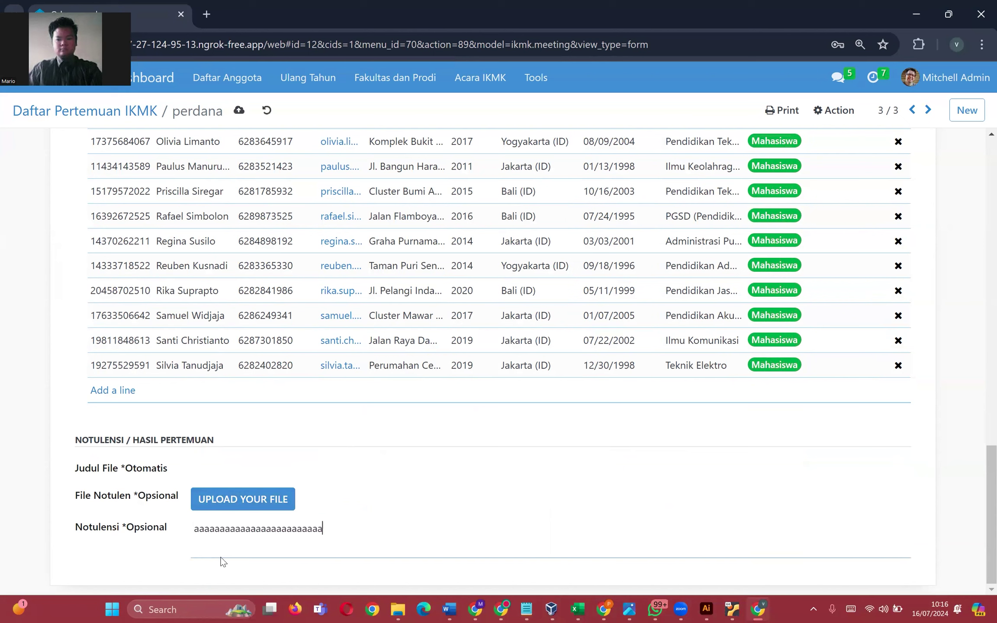
key("ctrl+a")
key("BackSpace")
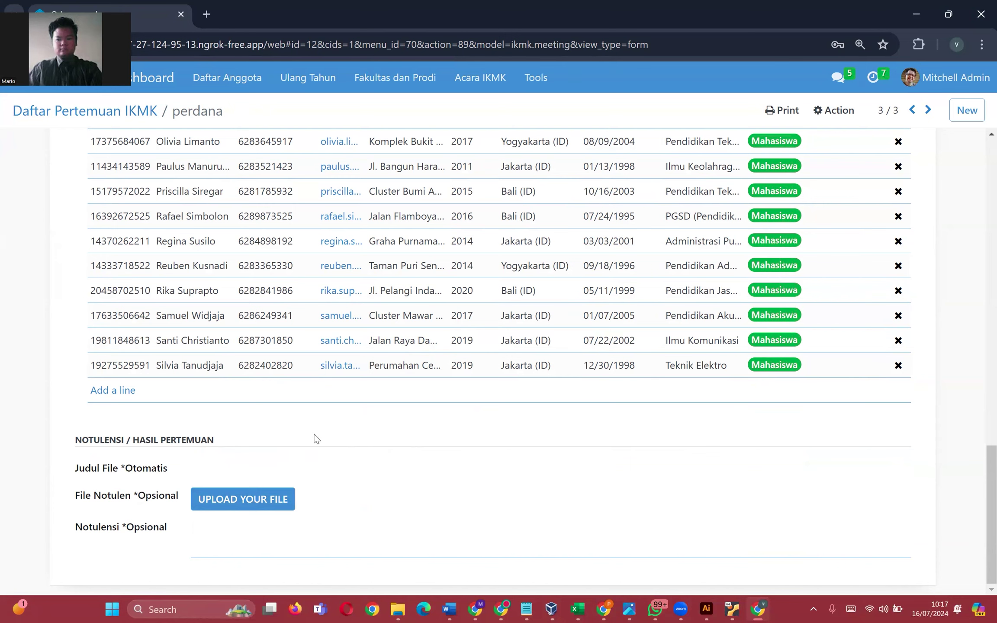
scroll(306, 447, "up", 15)
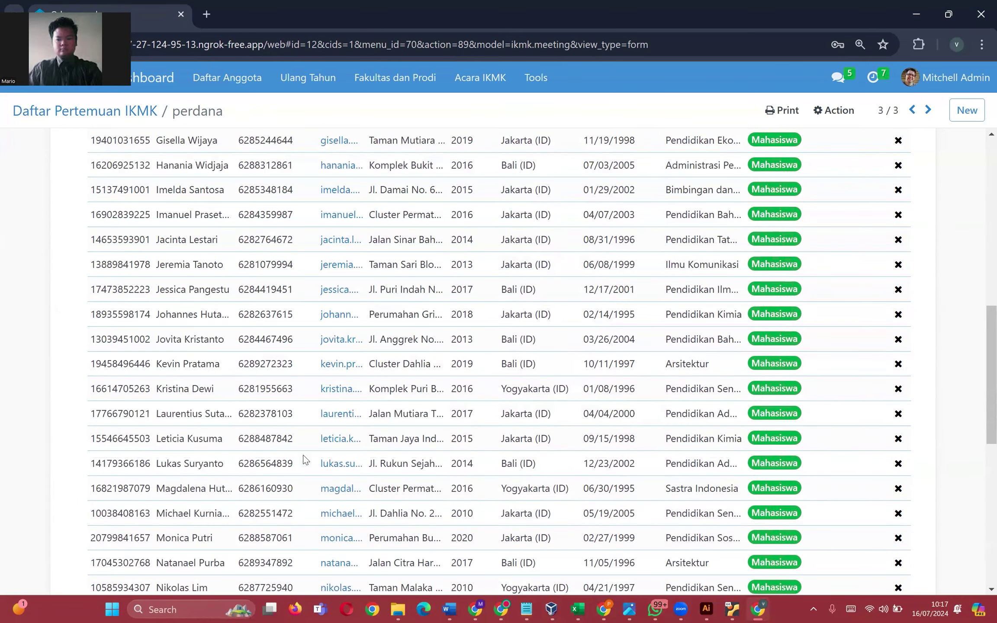
scroll(291, 452, "down", 5)
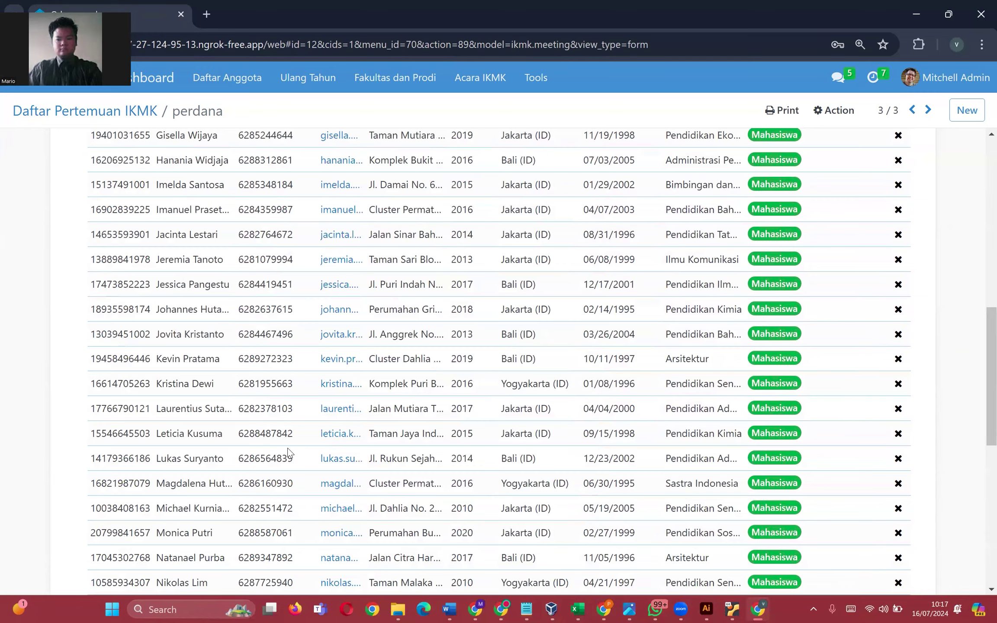
scroll(291, 454, "down", 3)
scroll(390, 389, "up", 6)
scroll(714, 132, "up", 5)
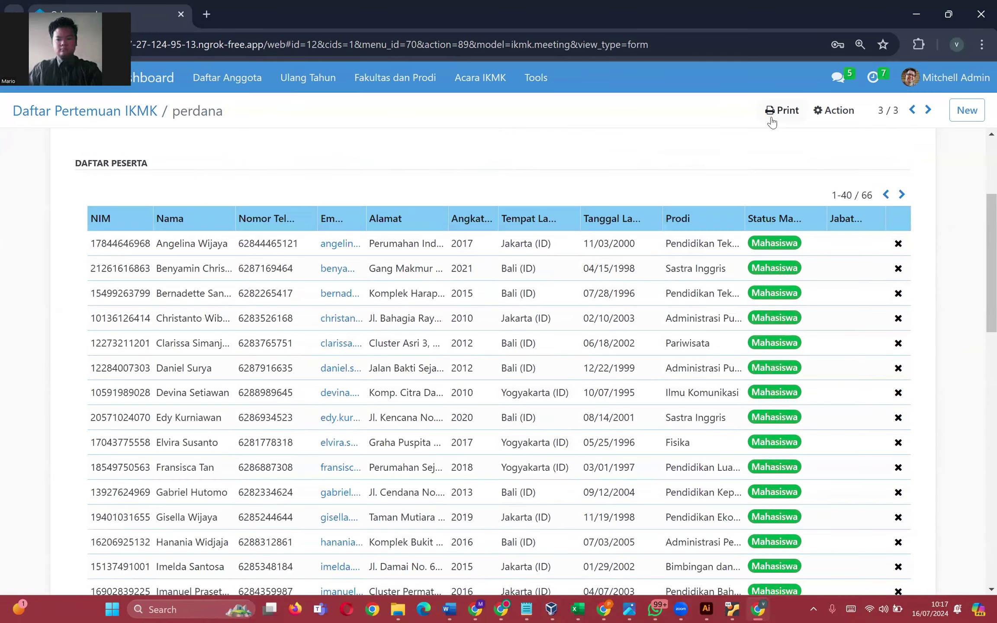
- Print the perdana meeting's attendance list and download it as a PDF
left_click(773, 123)
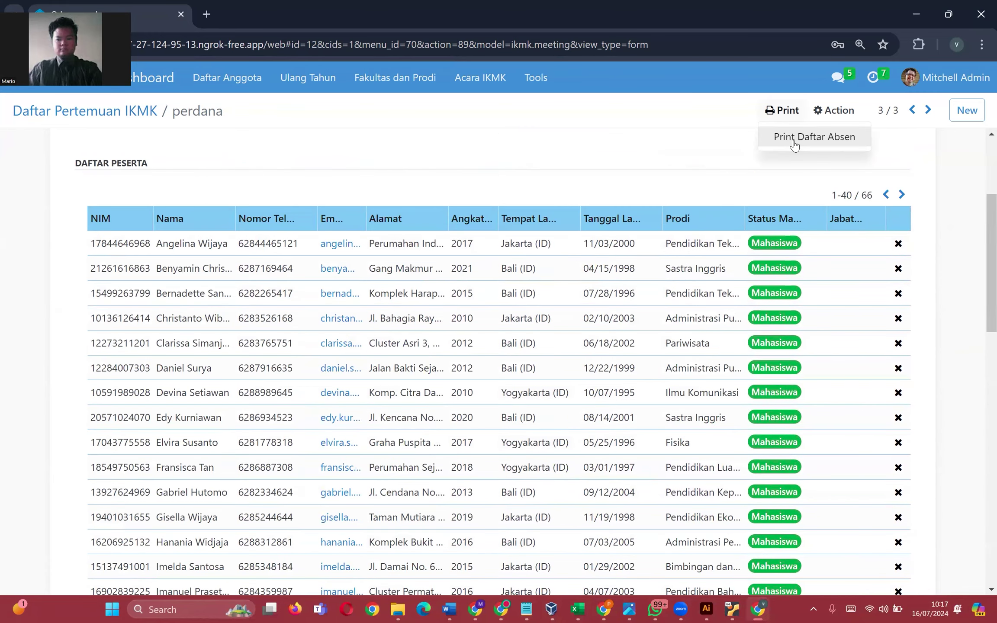
left_click(794, 145)
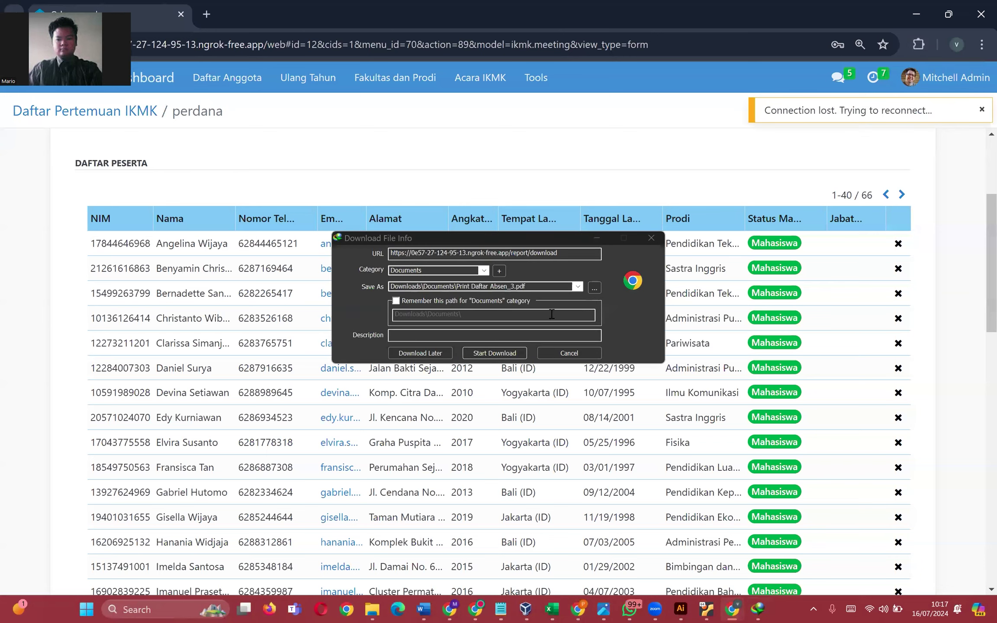
left_click(508, 353)
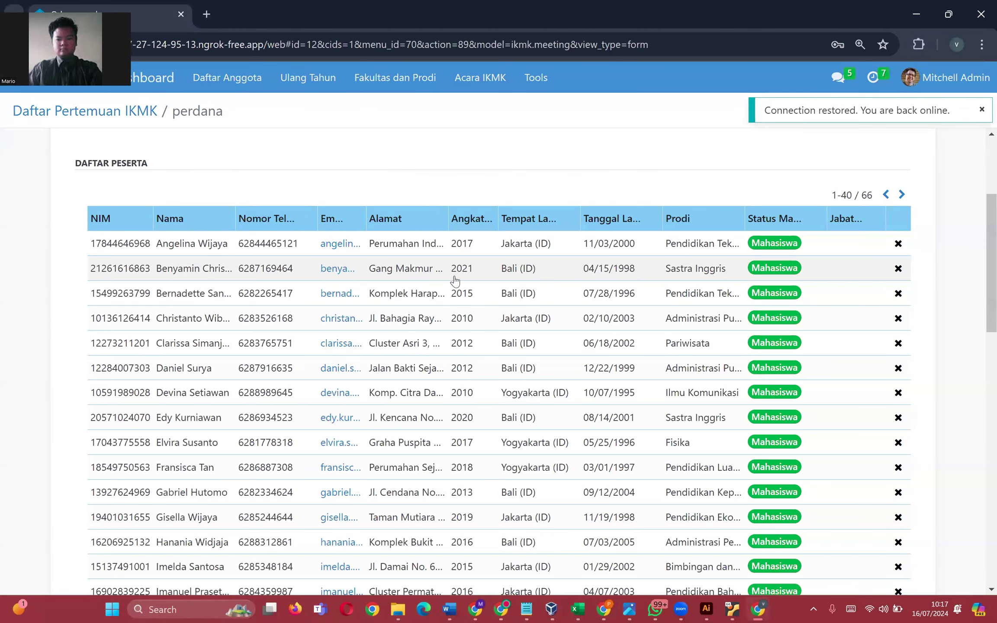
- Open Print Daftar Absen_3.pdf from Internet Download Manager's download list
left_click(814, 609)
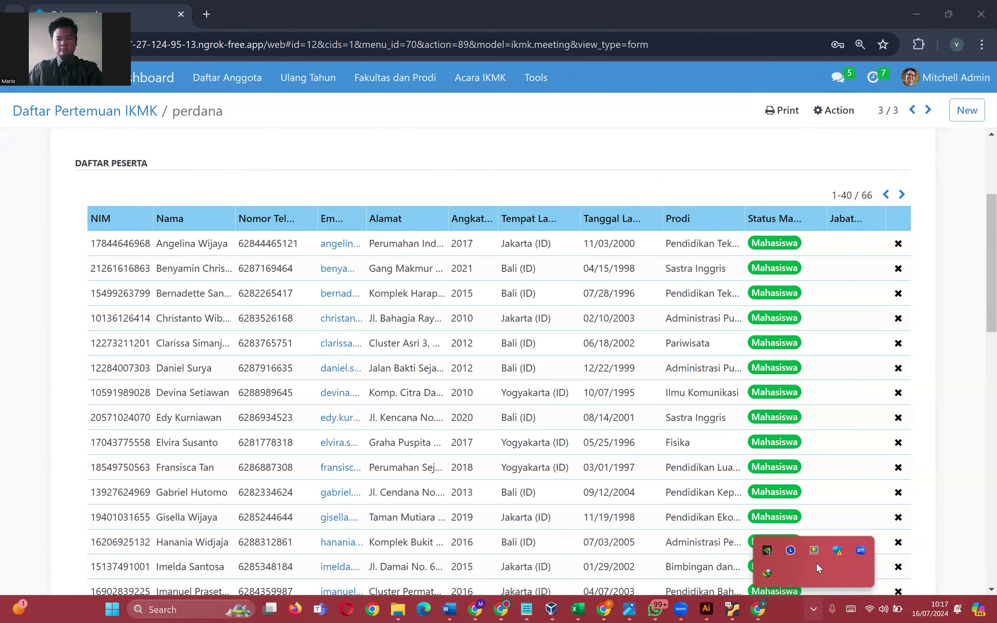
left_click(768, 573)
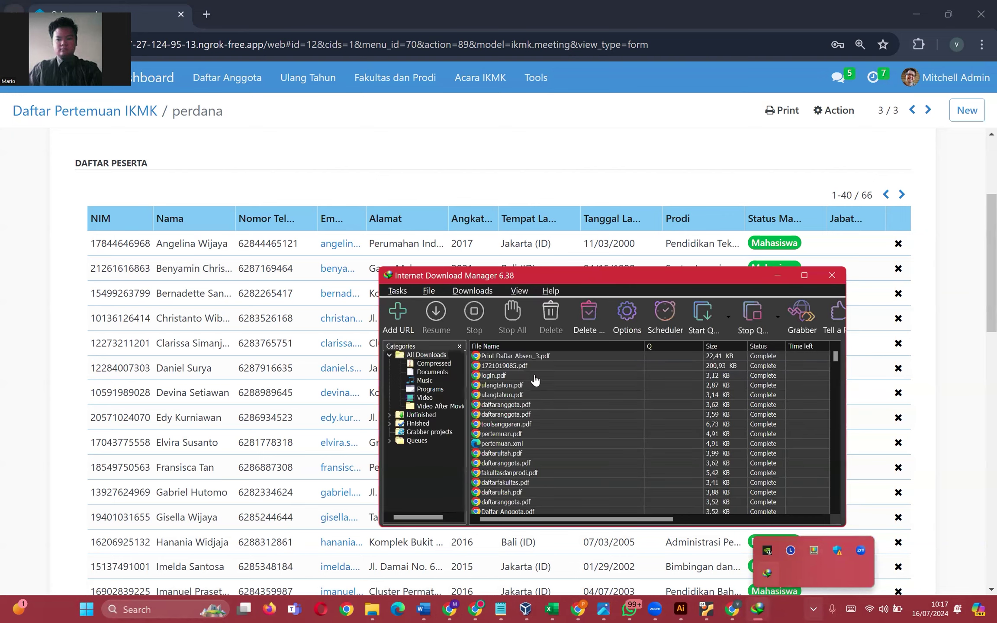
double_click(536, 356)
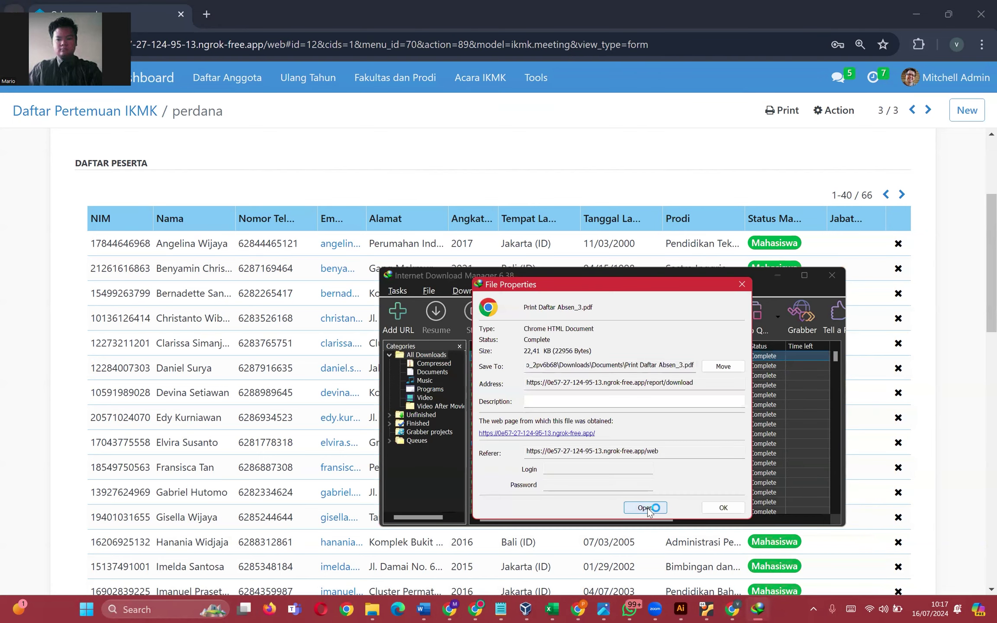
left_click(645, 509)
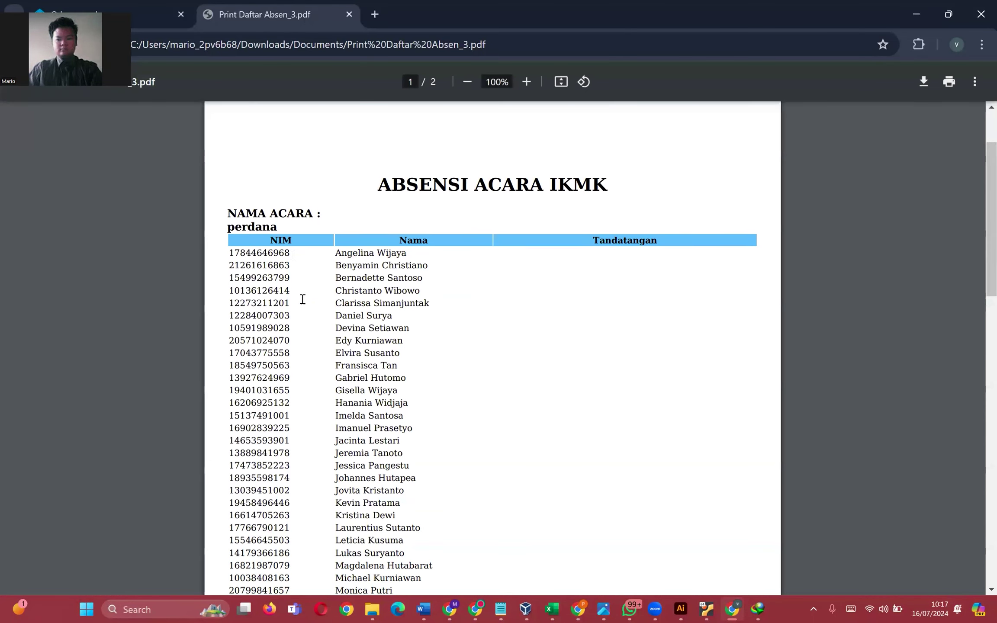
- Select the ABSENSI ACARA IKMK title and table rows in the PDF, then close it and return to the meeting list
left_click_drag(376, 232, 616, 249)
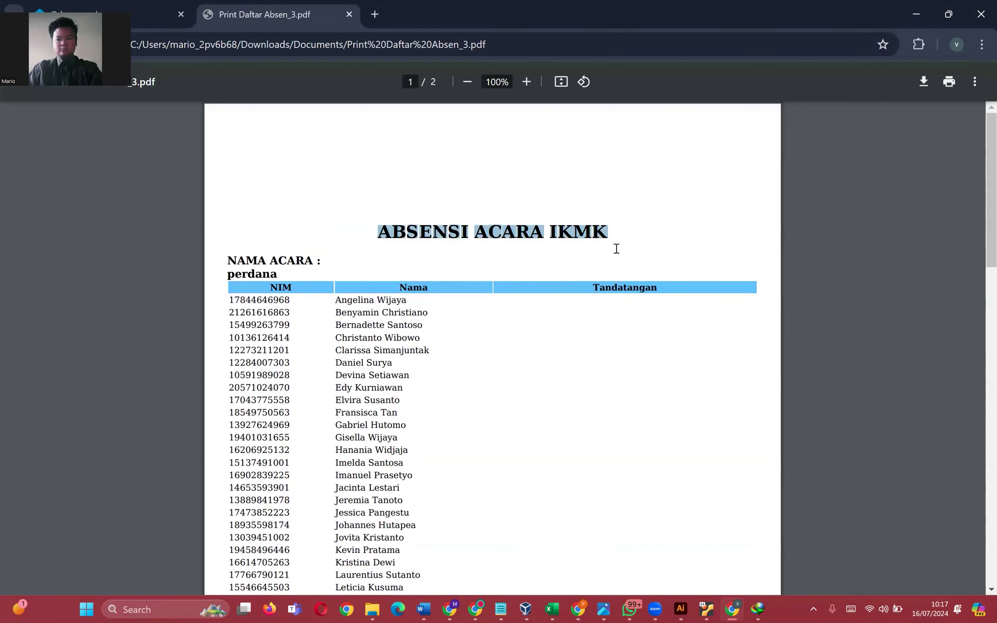
left_click(308, 308)
left_click_drag(226, 299, 412, 400)
left_click(631, 308)
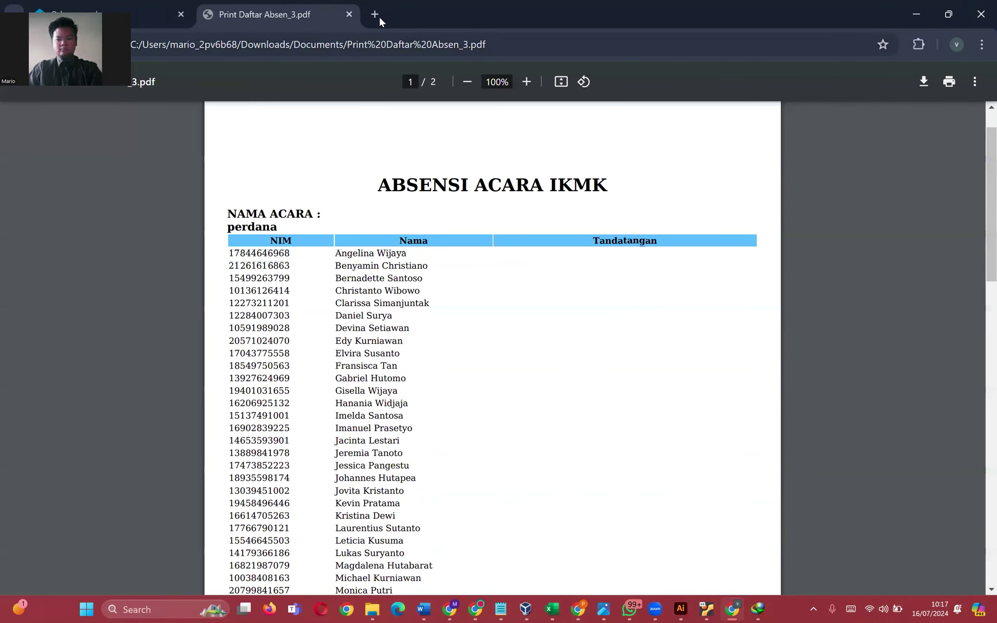
left_click(349, 14)
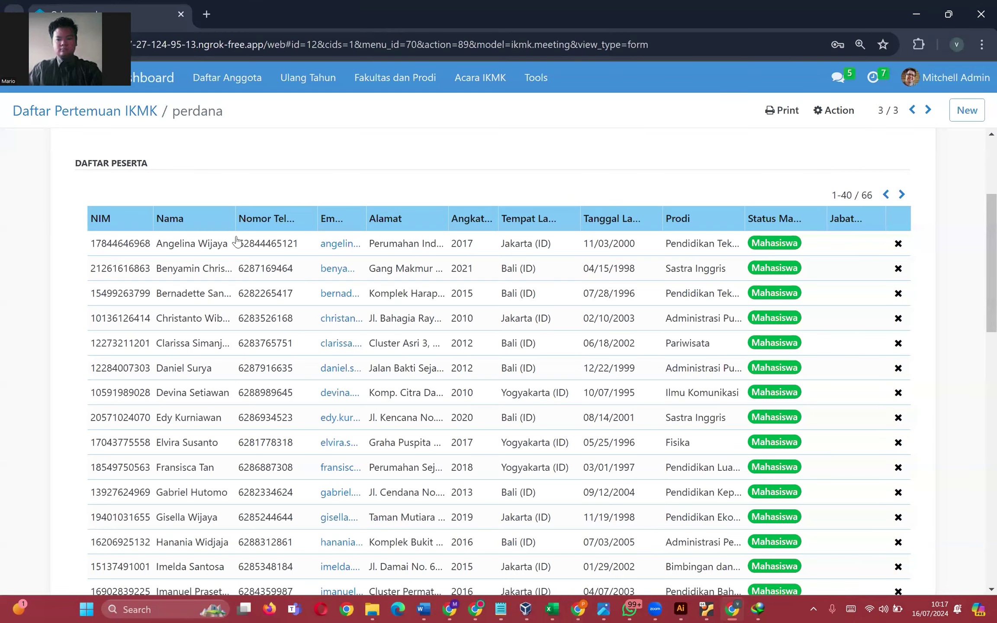
left_click(131, 107)
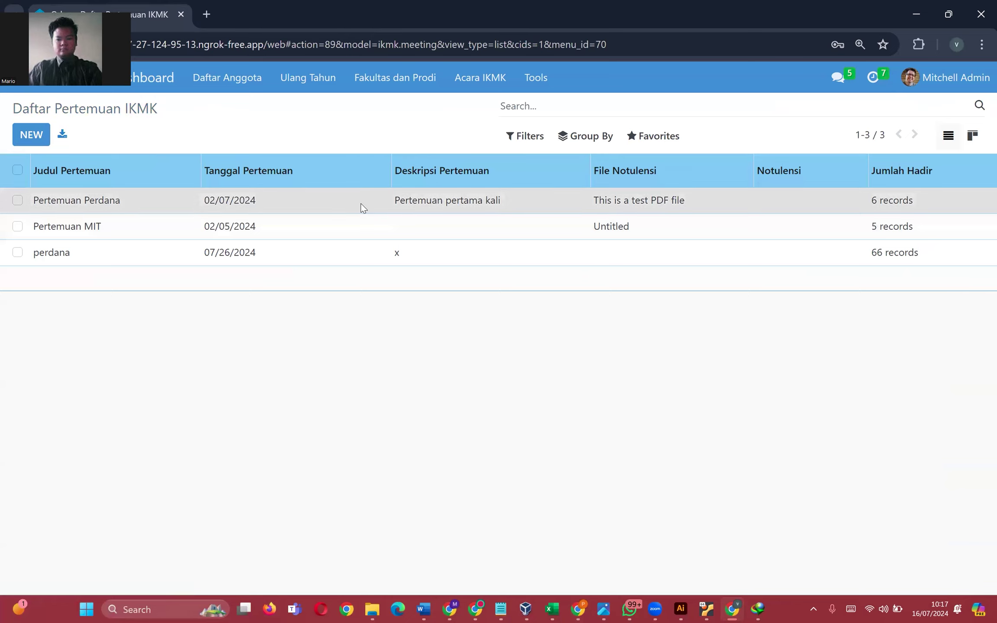
- Open Pertemuan Perdana, cancel the unwanted download, and dismiss the PDF loading error
left_click(363, 207)
left_click(569, 352)
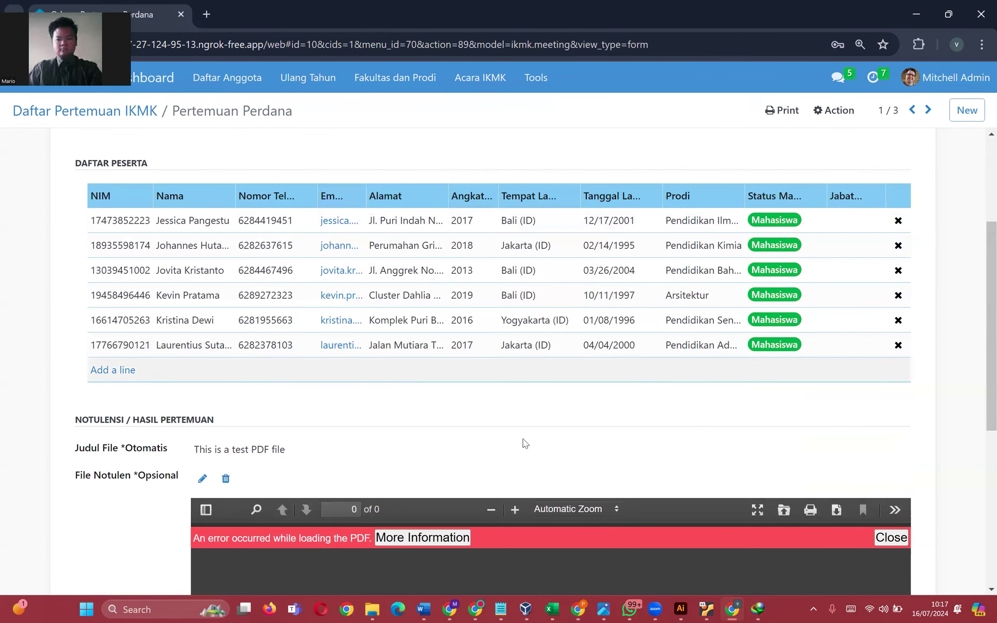
scroll(387, 458, "down", 2)
scroll(203, 370, "up", 1)
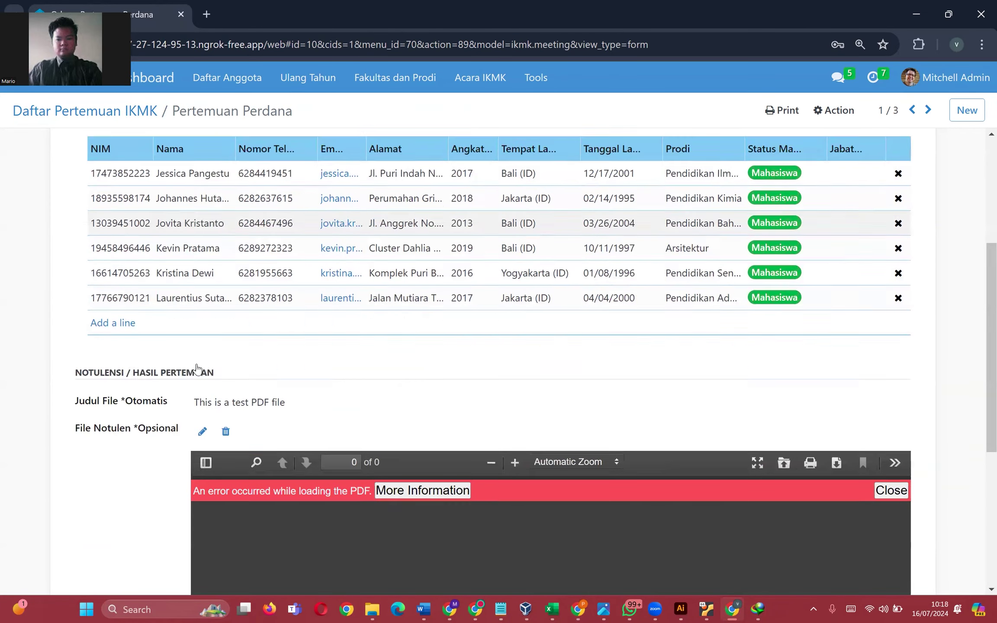
scroll(550, 417, "down", 2)
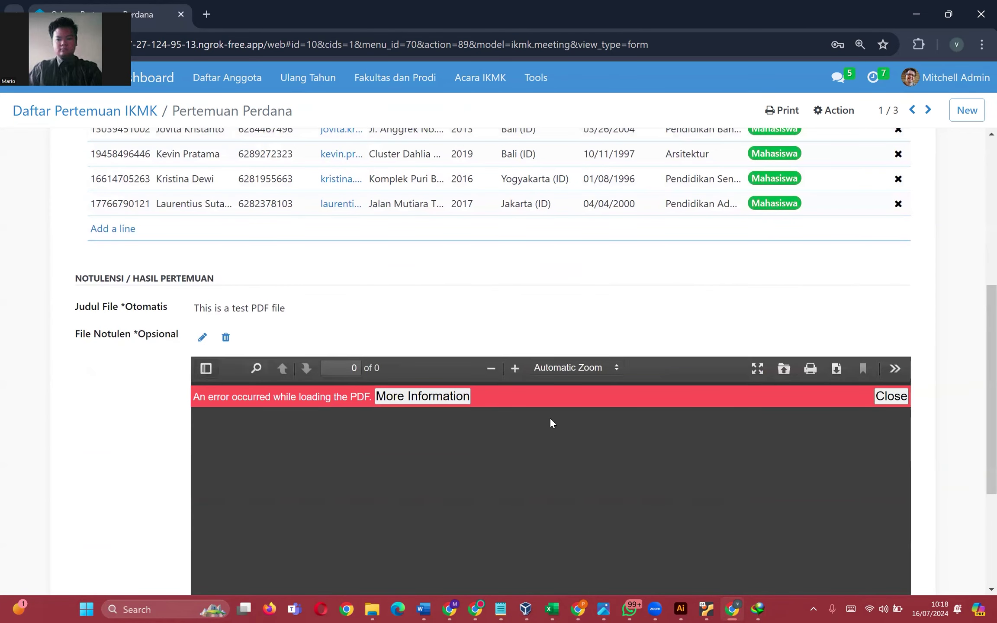
left_click(882, 396)
- Remove the attached File Notulen and print the meeting's Daftar Absen
left_click(225, 337)
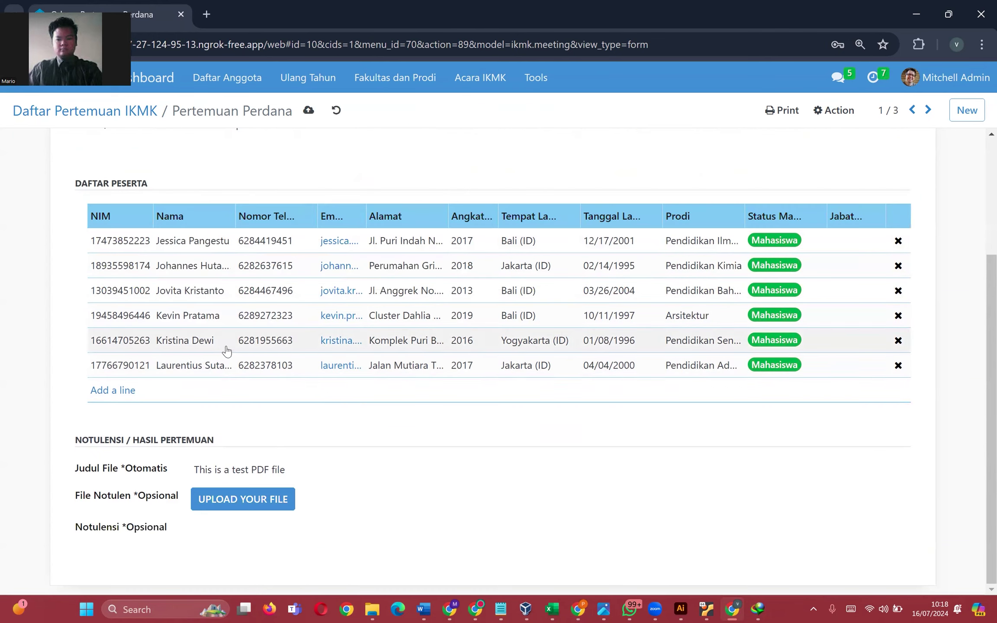
left_click(787, 116)
left_click(794, 136)
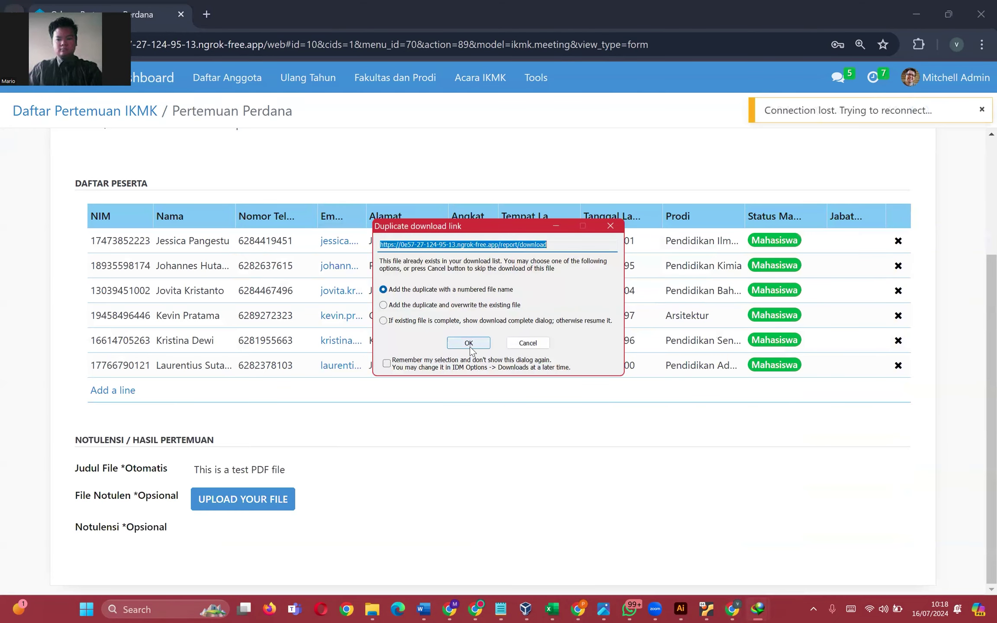
- Download the Pertemuan Perdana attendance sheet as Print Daftar Absen_4.pdf, view it, and close it
left_click(470, 344)
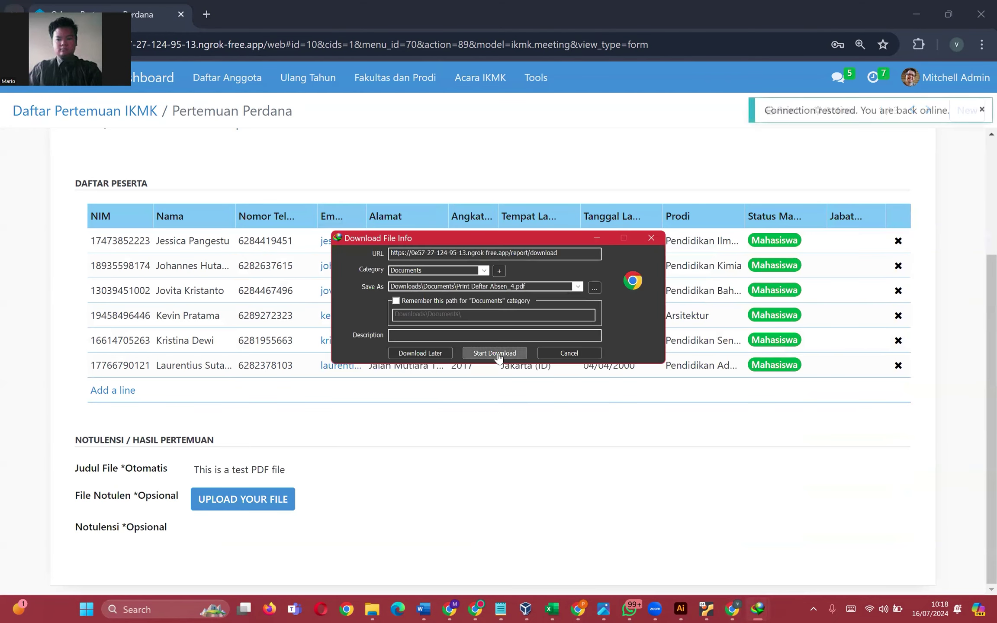
left_click(528, 348)
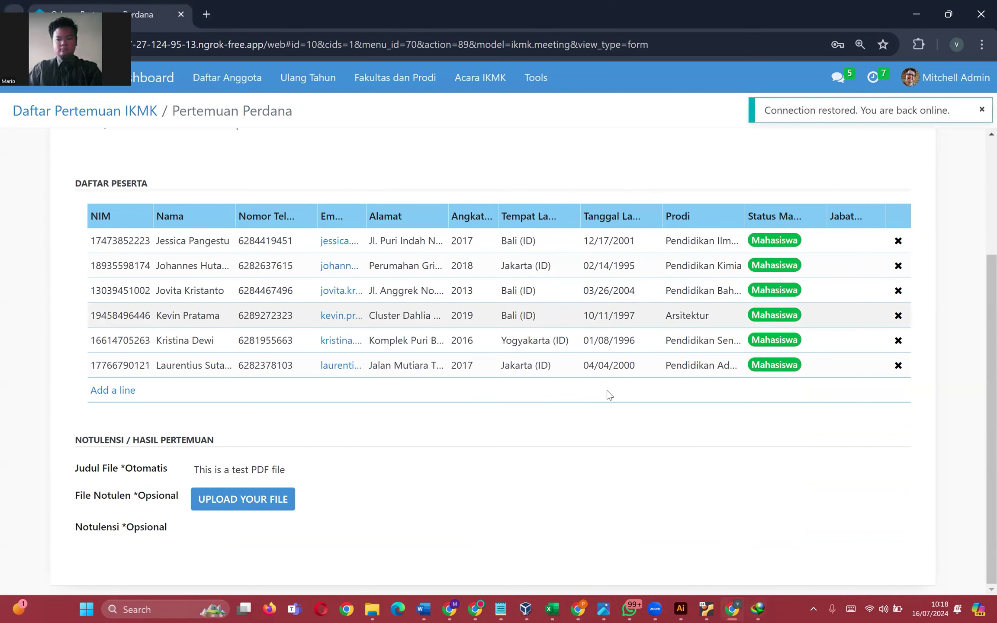
left_click(813, 609)
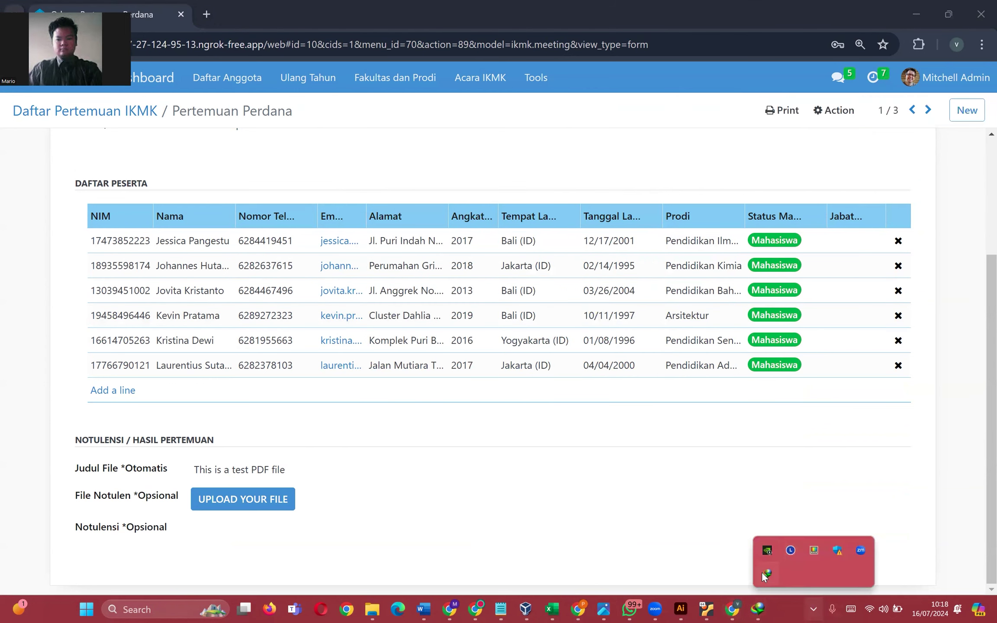
left_click(765, 572)
left_click(712, 509)
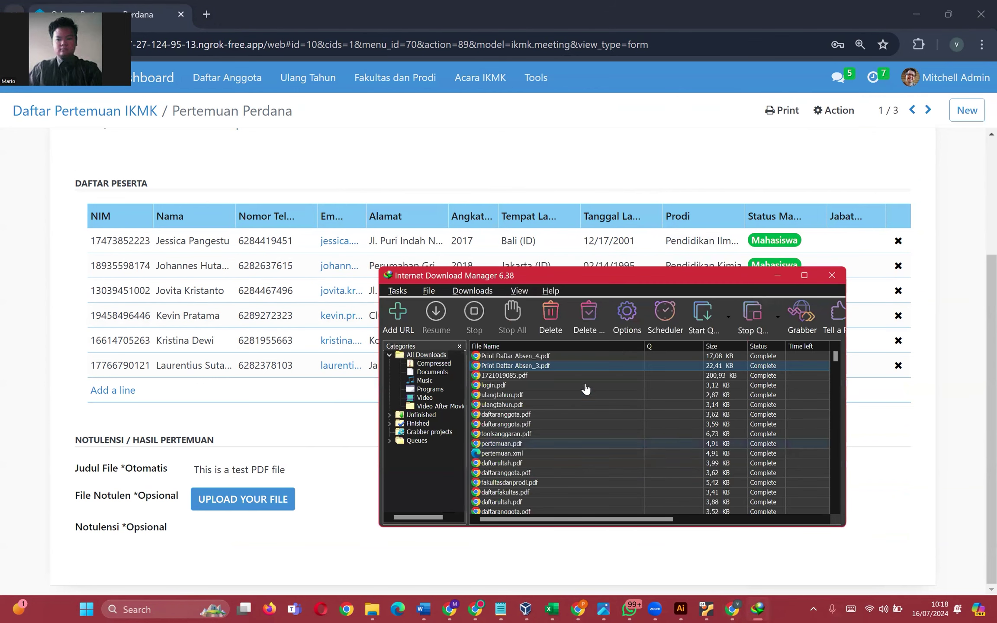
double_click(606, 356)
left_click(645, 507)
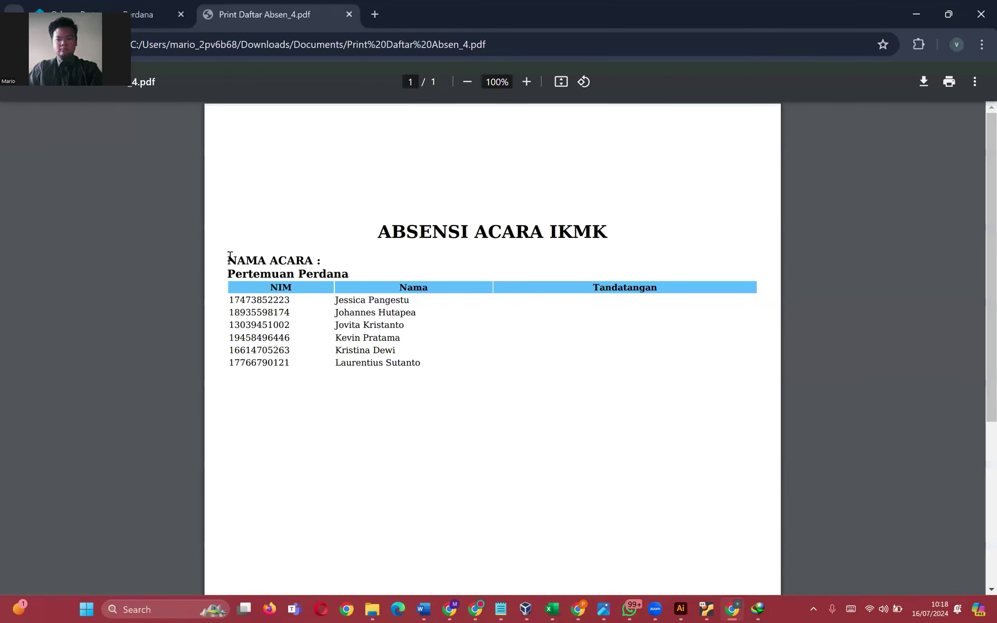
left_click_drag(230, 256, 535, 303)
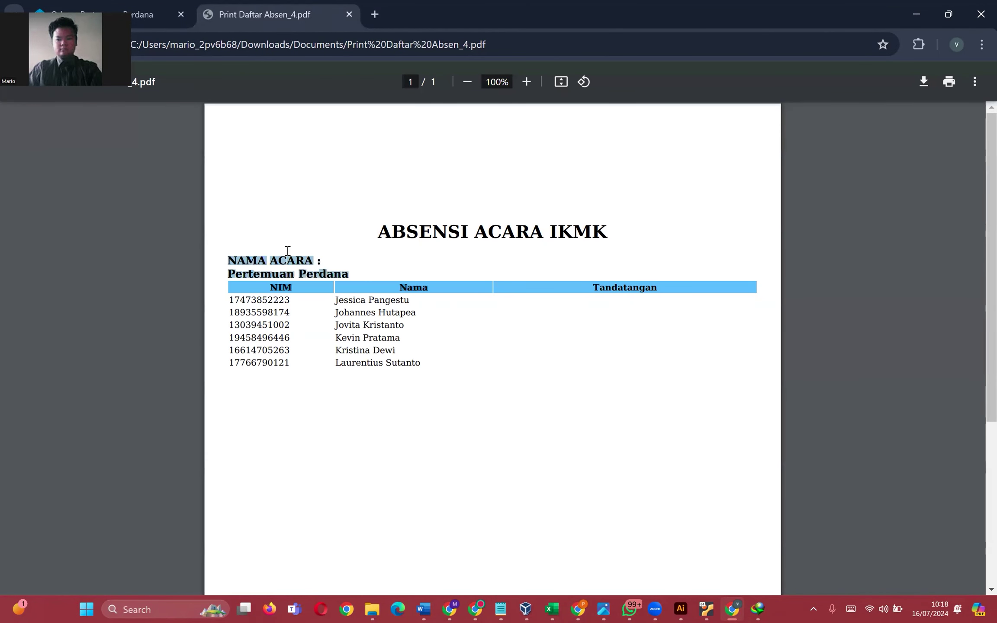
left_click(318, 262)
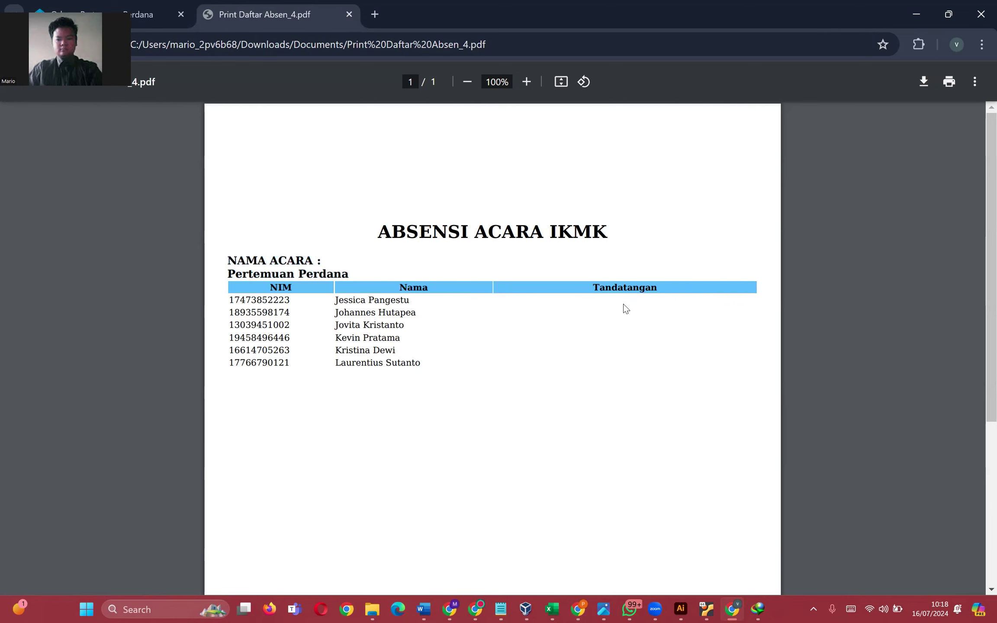
middle_click(311, 17)
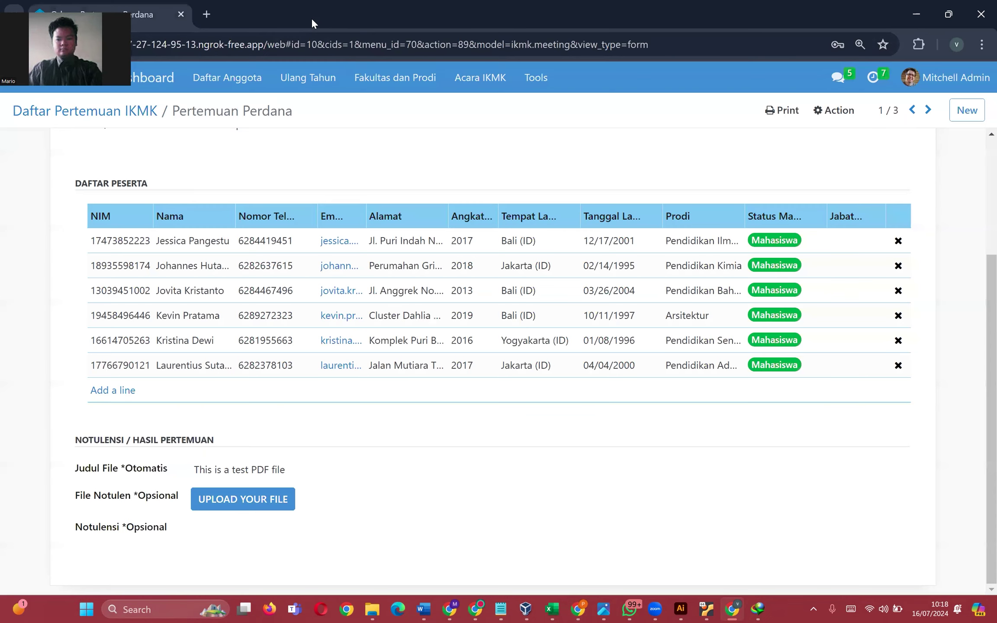
- Print the attendance list again as Print Daftar Absen_5.pdf, open it, and return to the meeting list
scroll(239, 243, "up", 4)
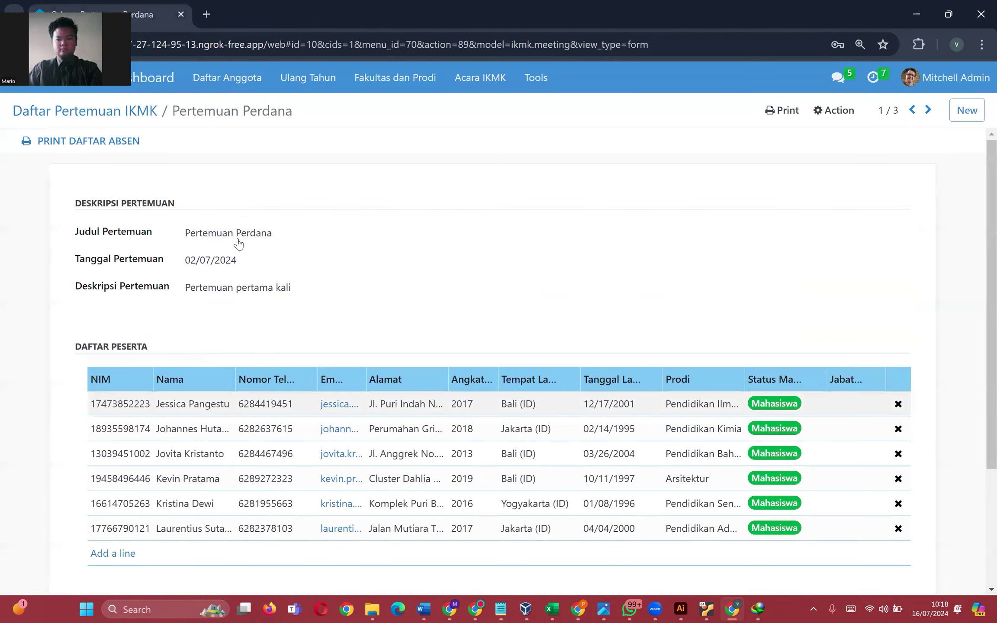
left_click(108, 141)
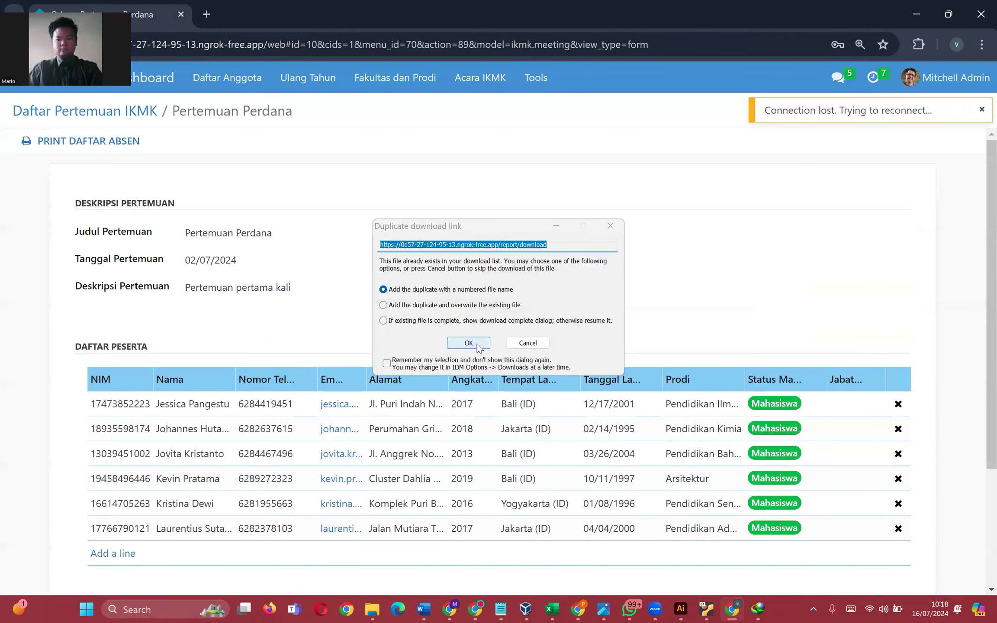
left_click(479, 347)
left_click(502, 348)
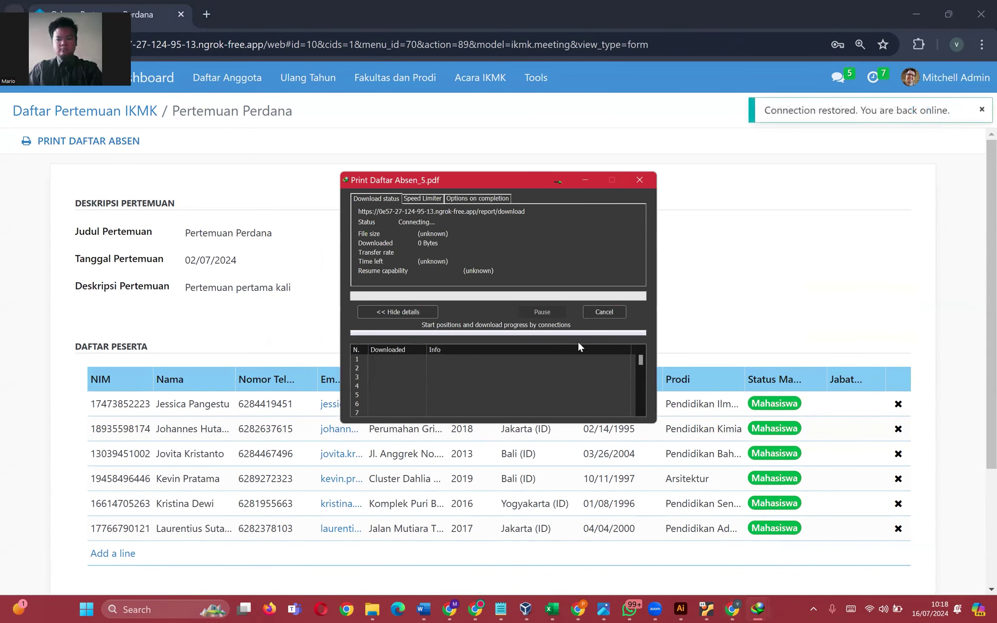
left_click(814, 609)
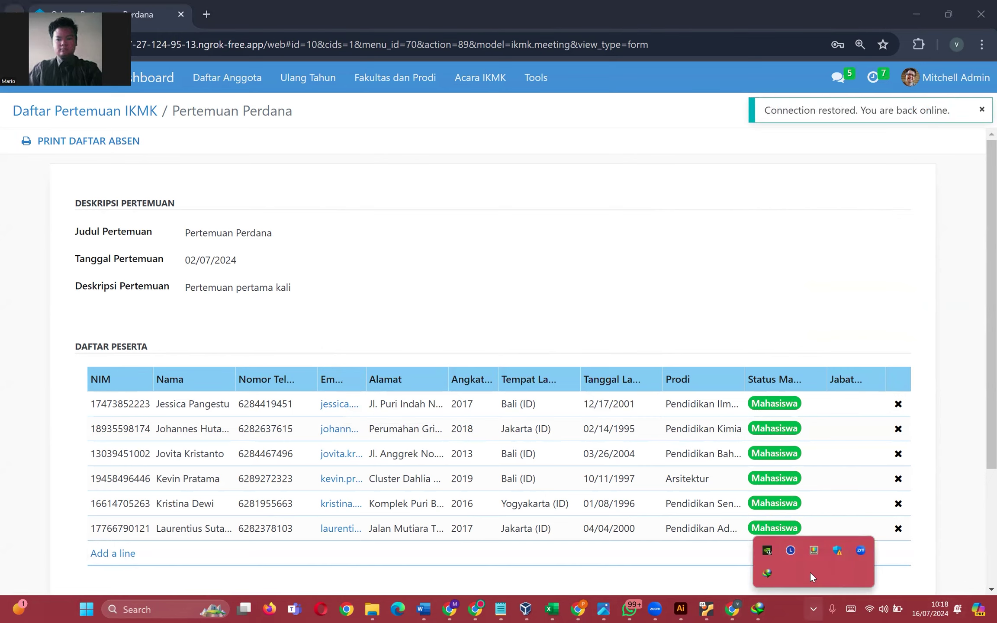
double_click(773, 573)
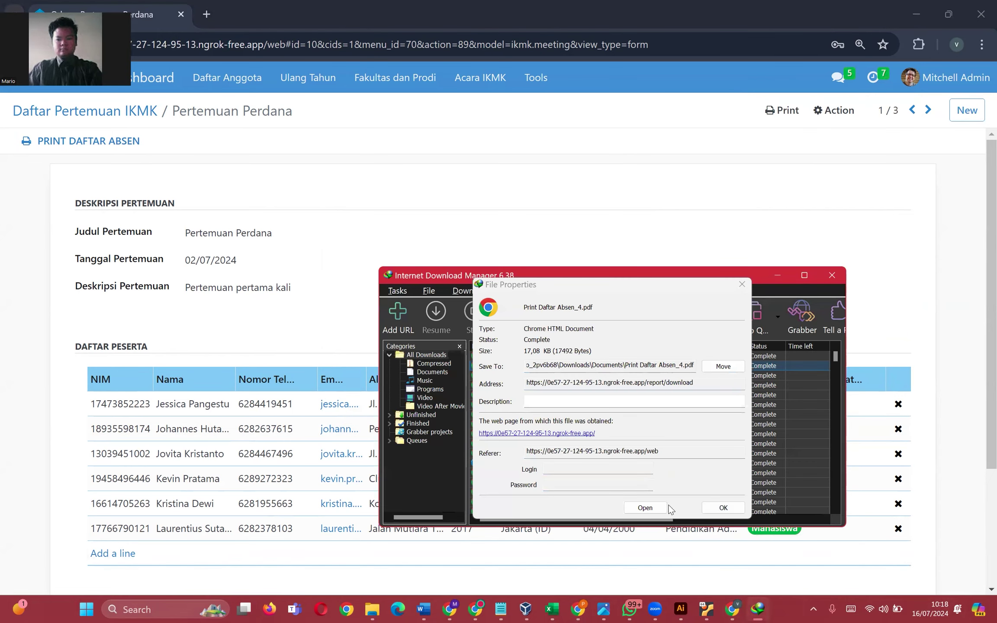
left_click(722, 510)
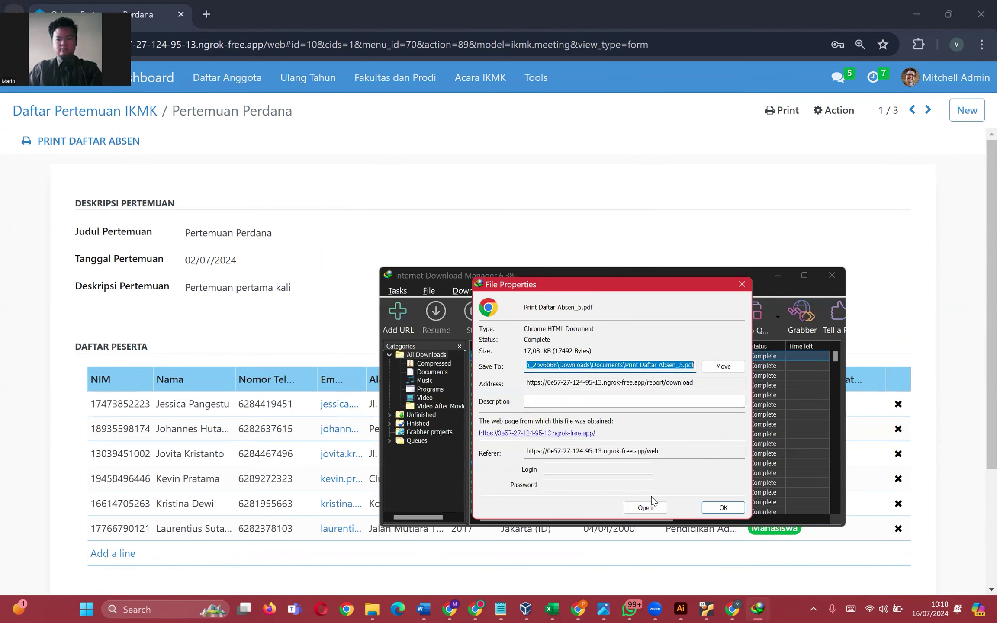
left_click(649, 506)
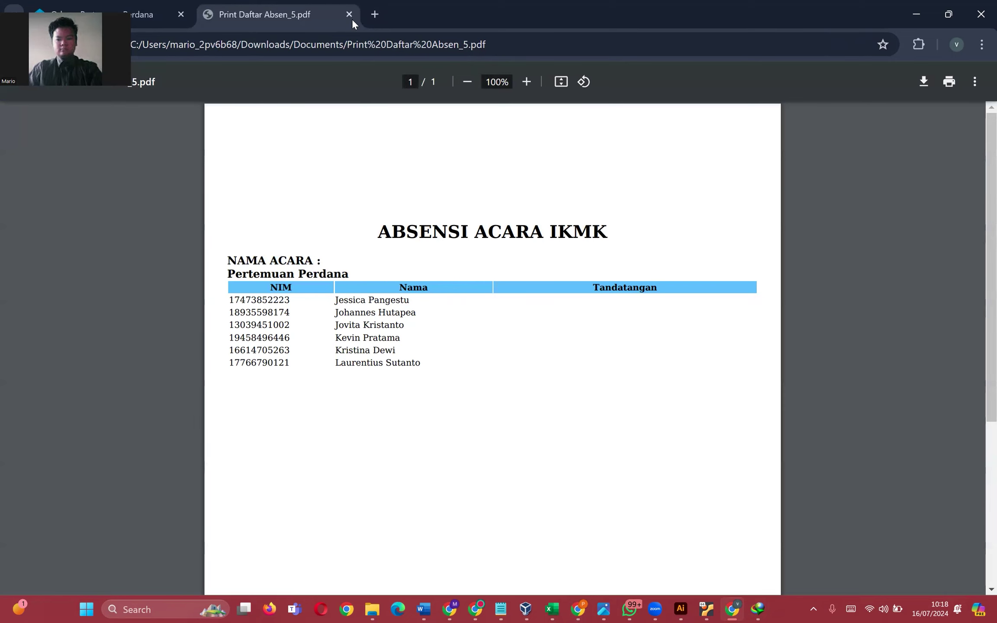
left_click(349, 15)
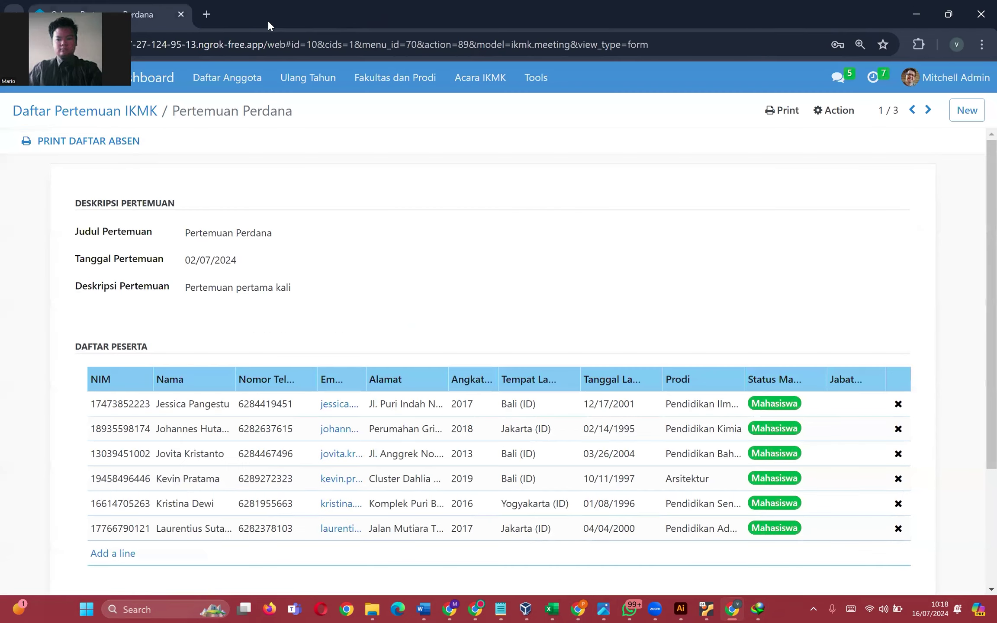
left_click(80, 114)
left_click(395, 78)
- Print the Christmas with IKMK event's attendance list and download it as Print Daftar Absen_6.pdf
left_click(469, 106)
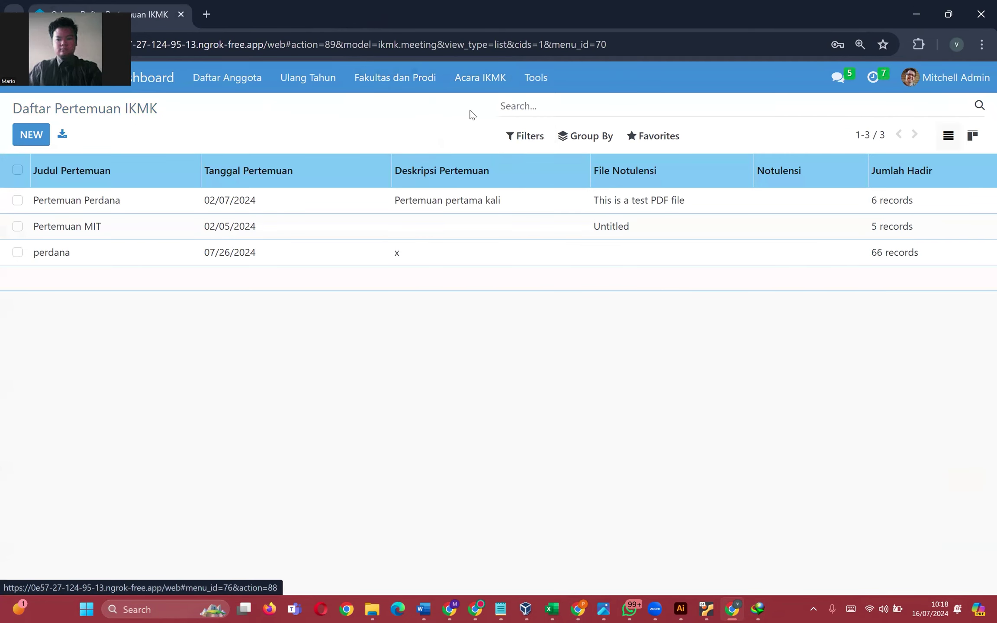
left_click(485, 200)
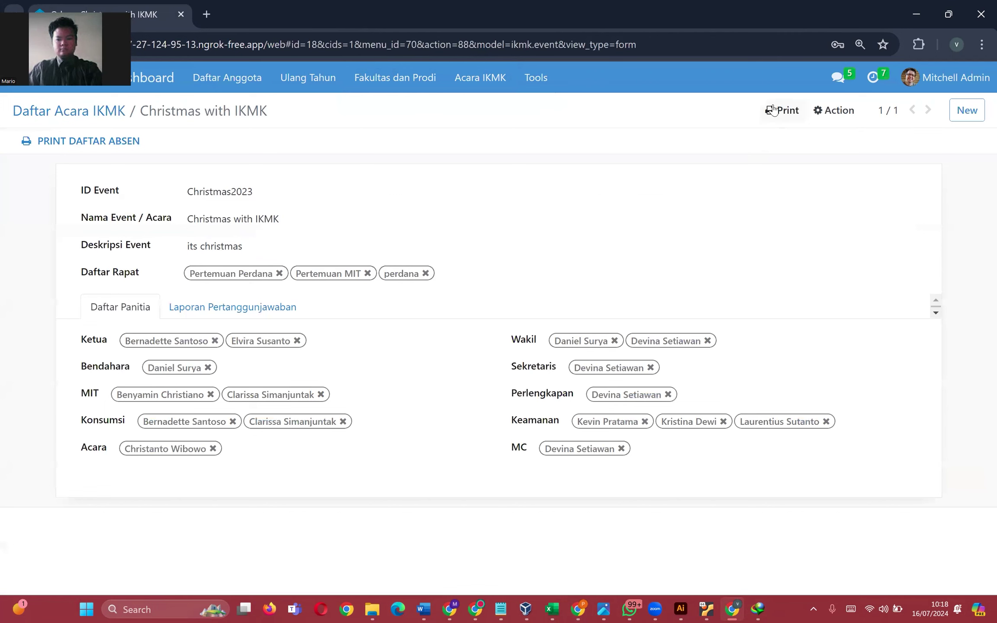
left_click(781, 110)
left_click(797, 139)
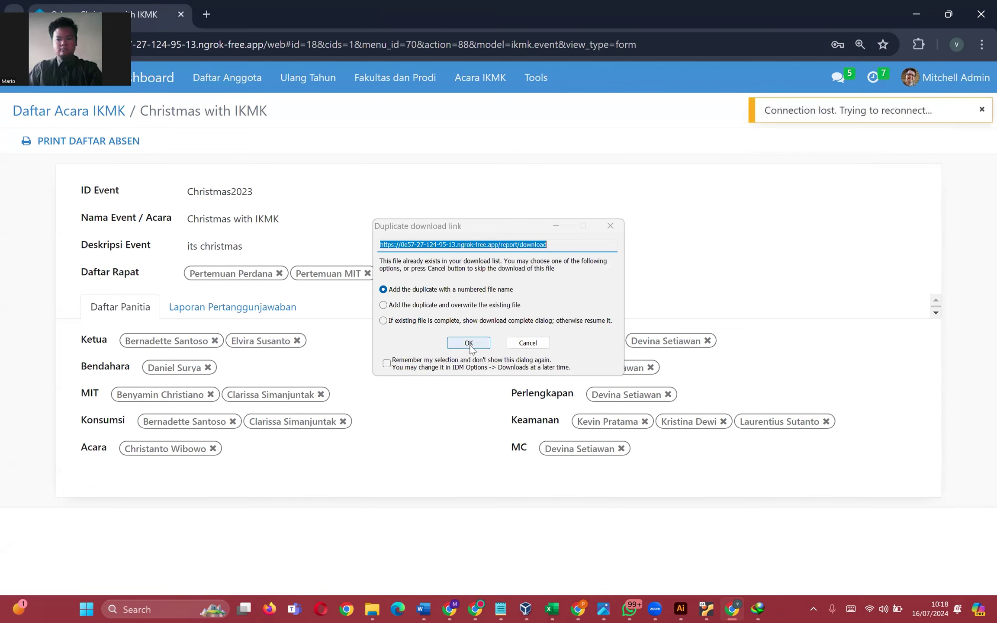
left_click(469, 343)
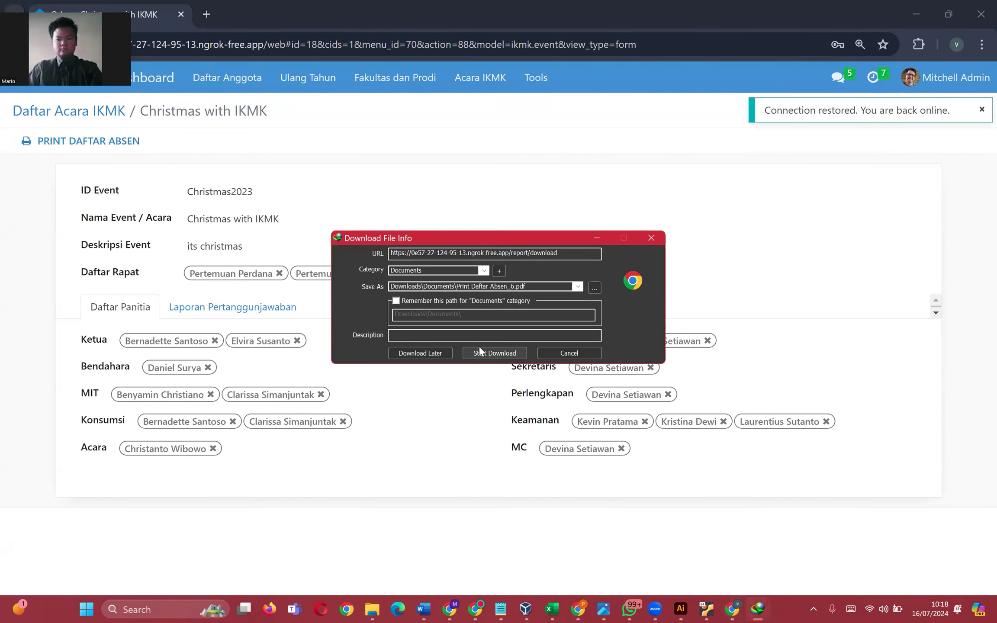
left_click(480, 351)
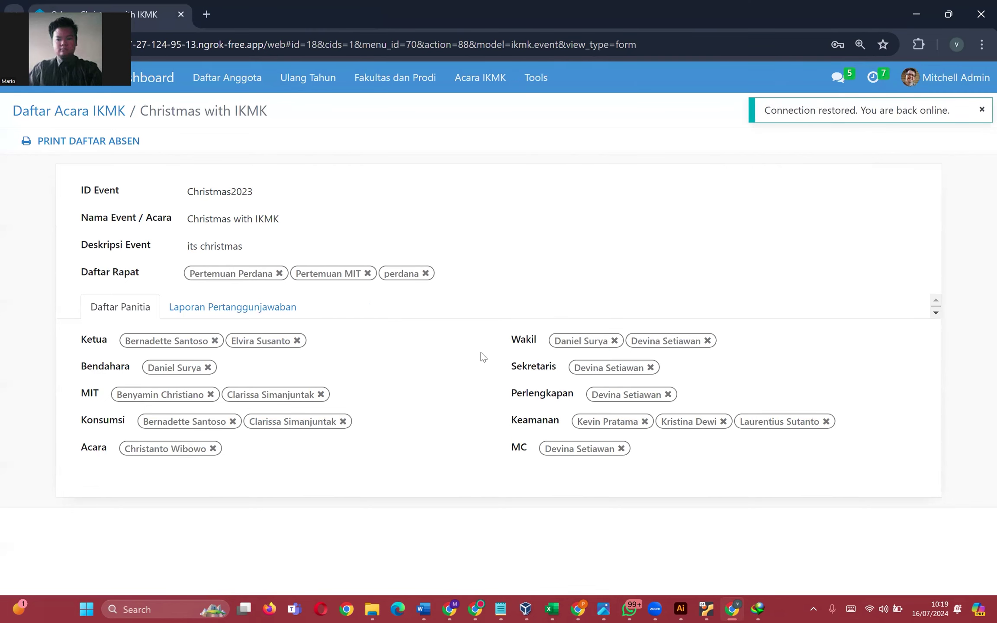
- Open Print Daftar Absen_6.pdf from the download manager, review its title and rows, then close it
left_click(813, 609)
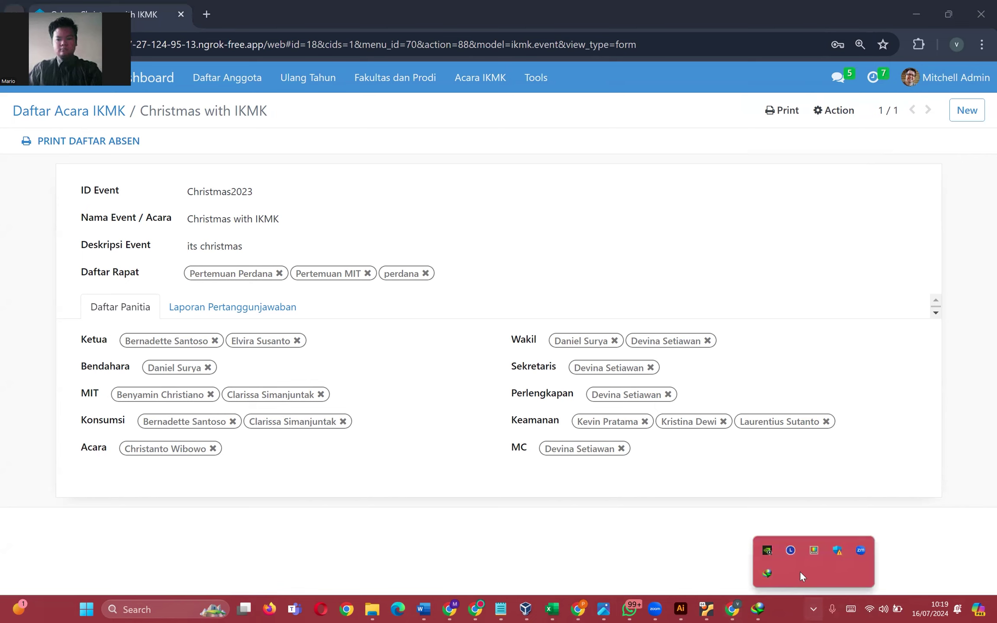
left_click(769, 574)
left_click(724, 508)
double_click(541, 356)
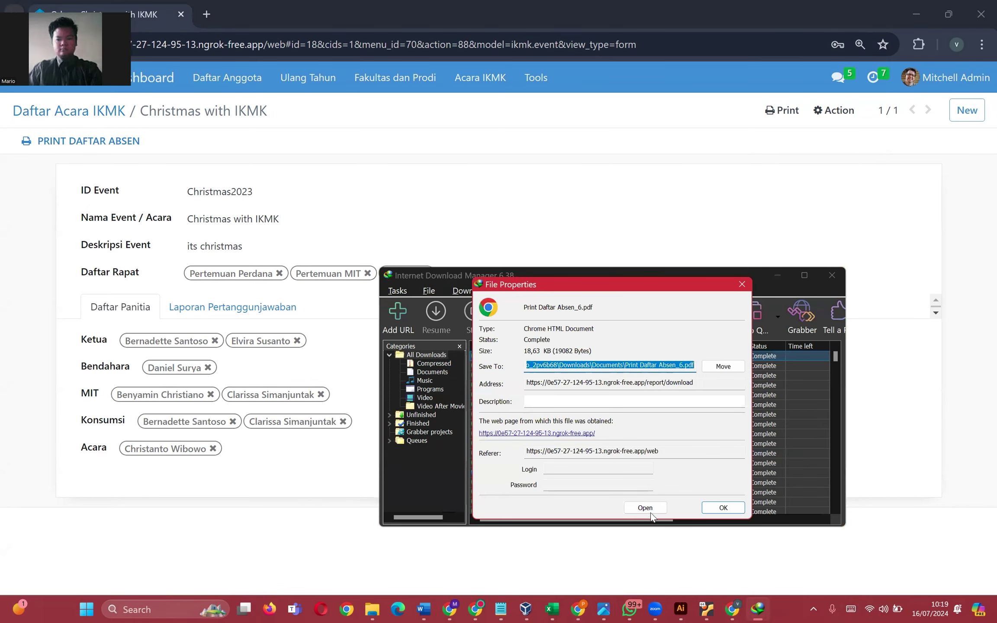
left_click(647, 508)
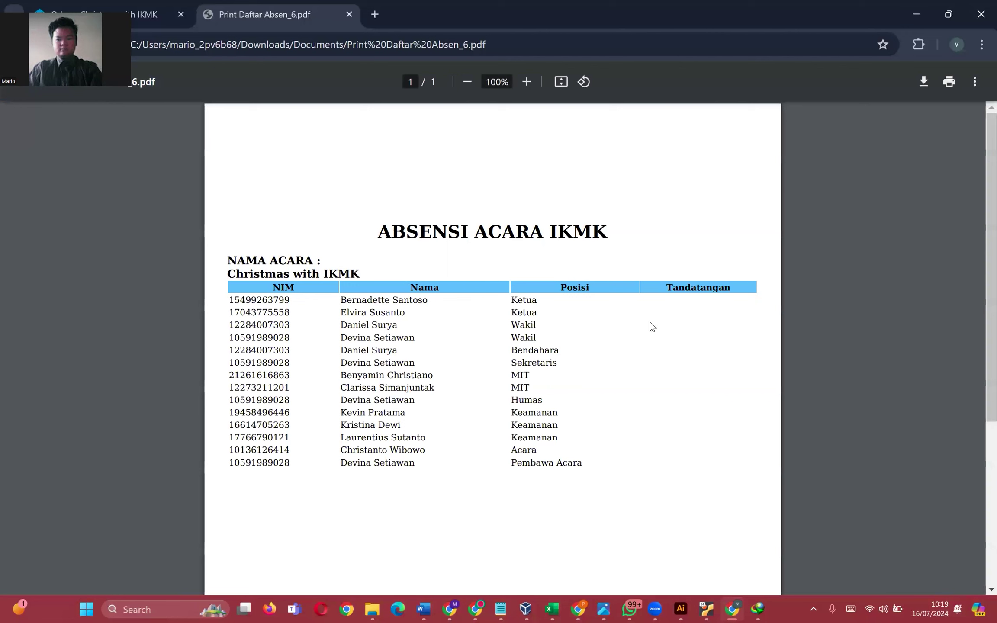
left_click_drag(375, 232, 614, 240)
left_click(615, 242)
left_click_drag(231, 300, 537, 301)
left_click(539, 302)
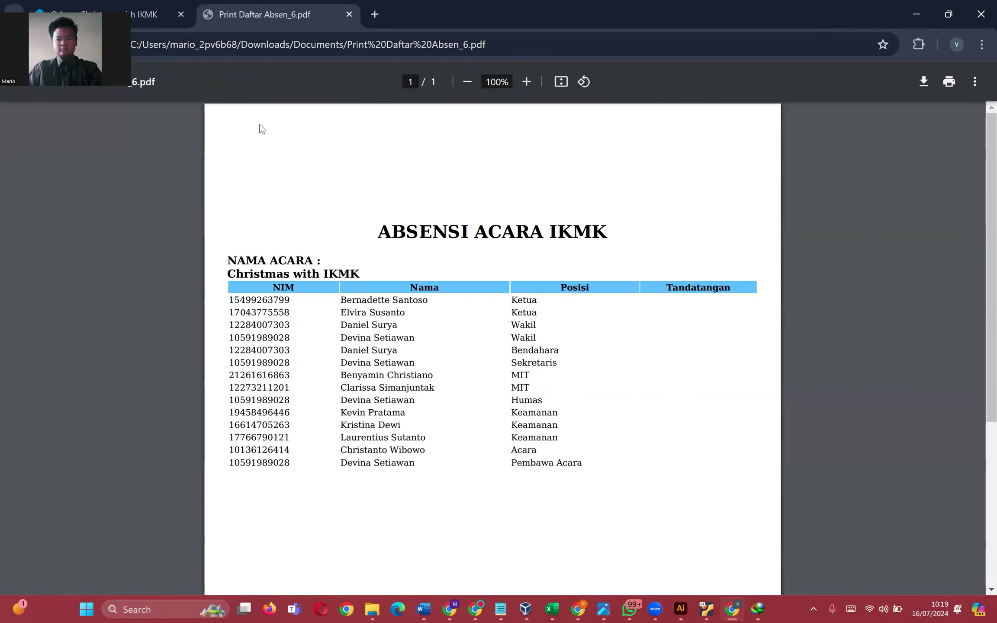
left_click(147, 15)
left_click(276, 3)
left_click(348, 14)
- Navigate the event menus to the Daftar Kepanitiaan Event IKMK committee list
left_click(494, 78)
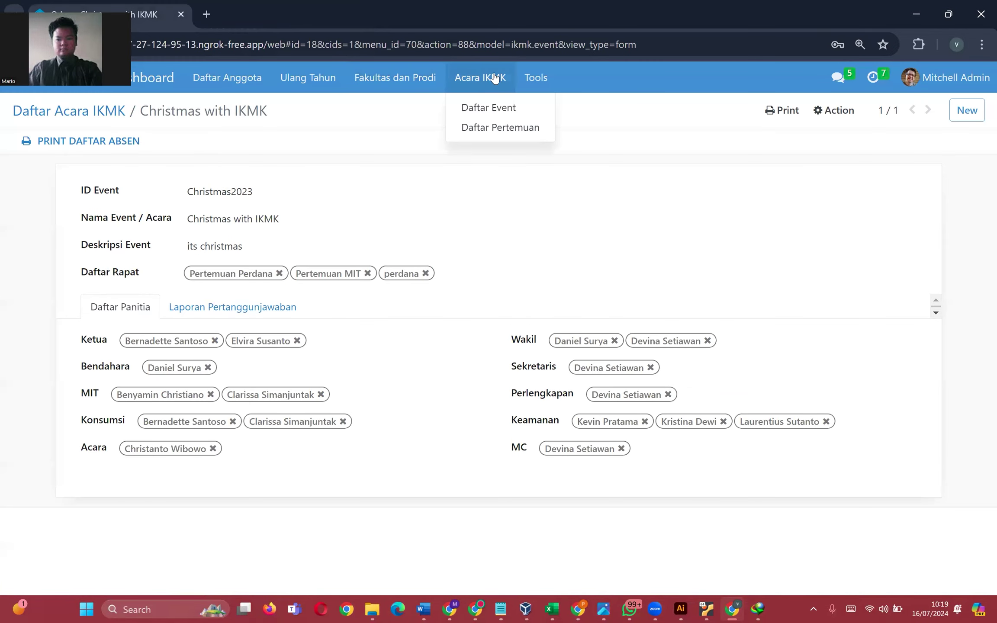
mouse_move(539, 83)
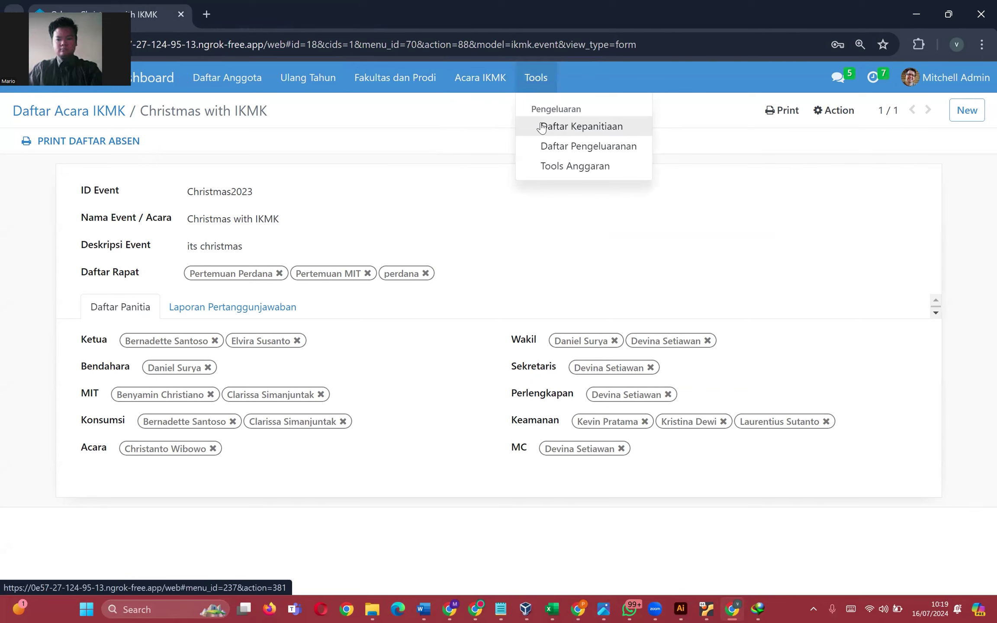
left_click(232, 307)
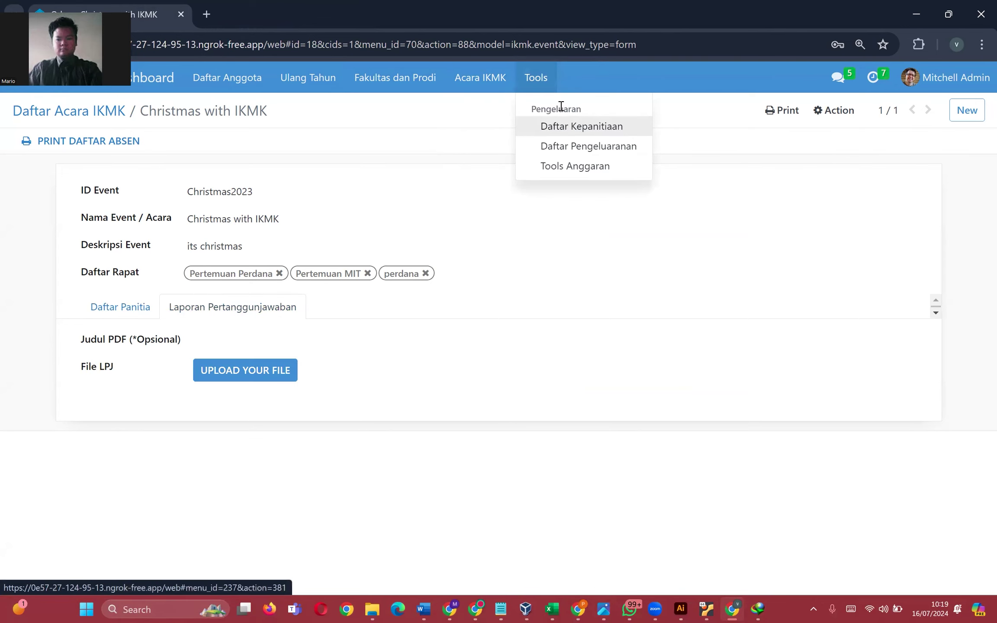
double_click(544, 107)
left_click(544, 108)
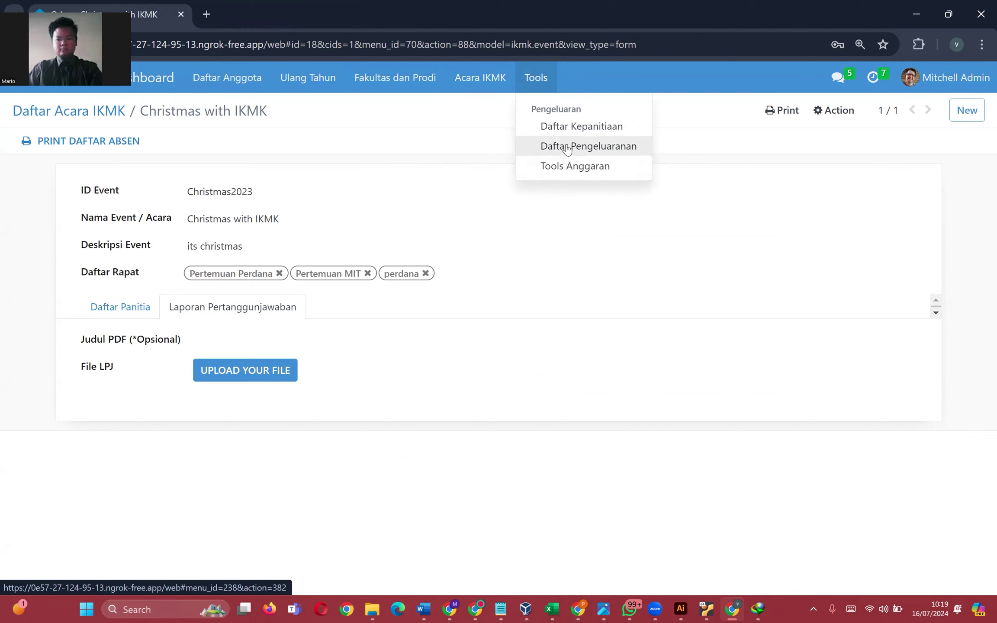
left_click(567, 126)
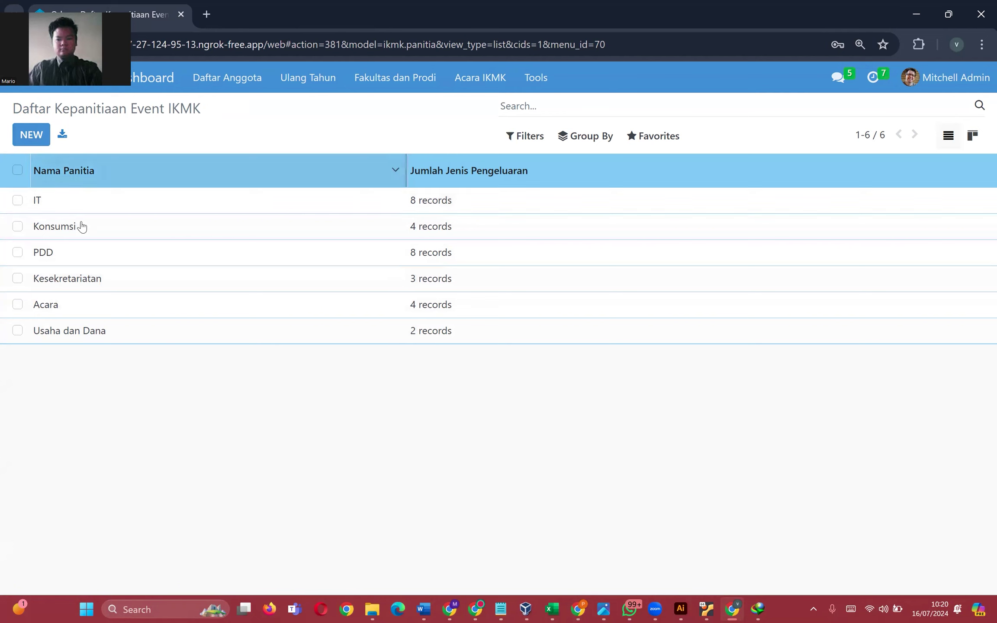
- Open the IT committee, try adding an expense line, check its ID Pengeluaran choices, and discard it
left_click(148, 209)
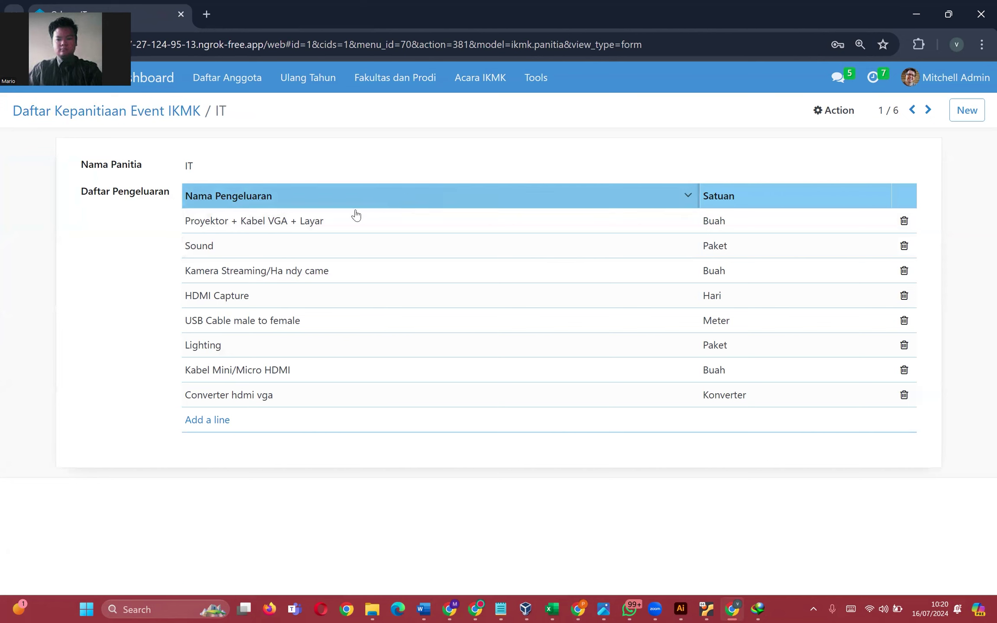
left_click(207, 420)
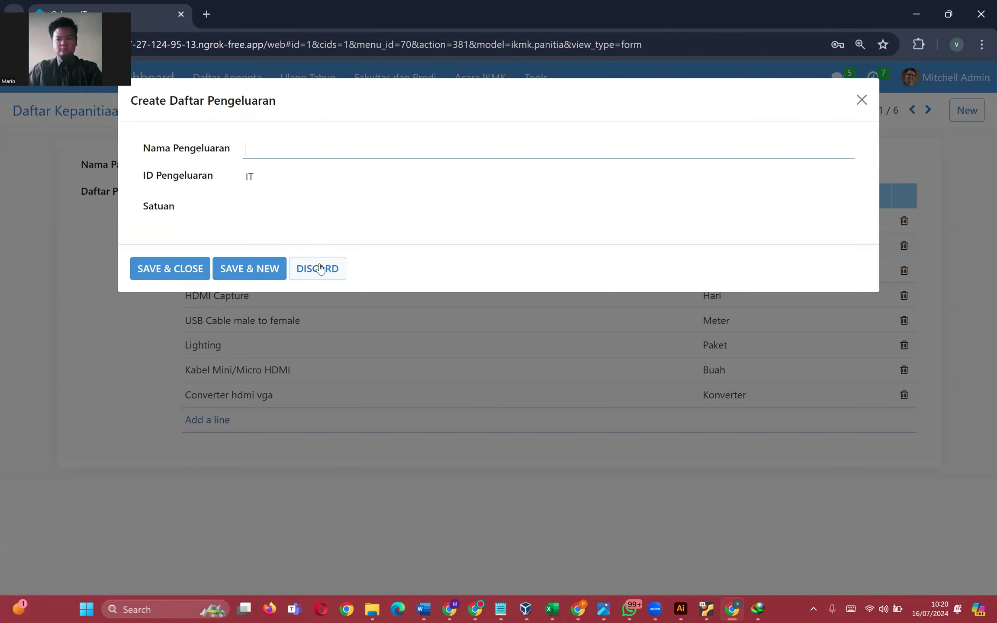
left_click(269, 173)
left_click(327, 272)
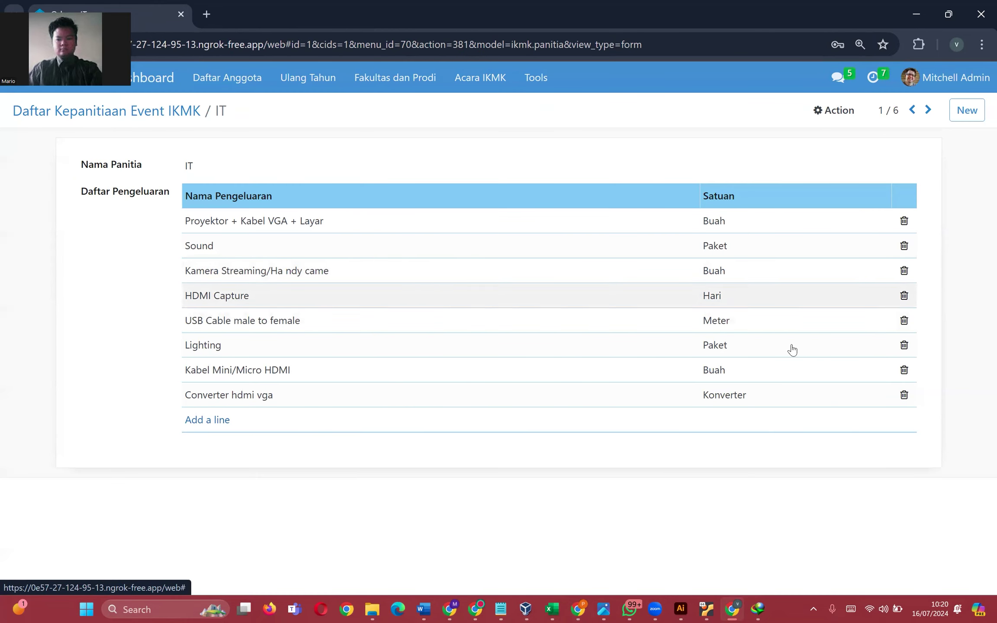
left_click(210, 423)
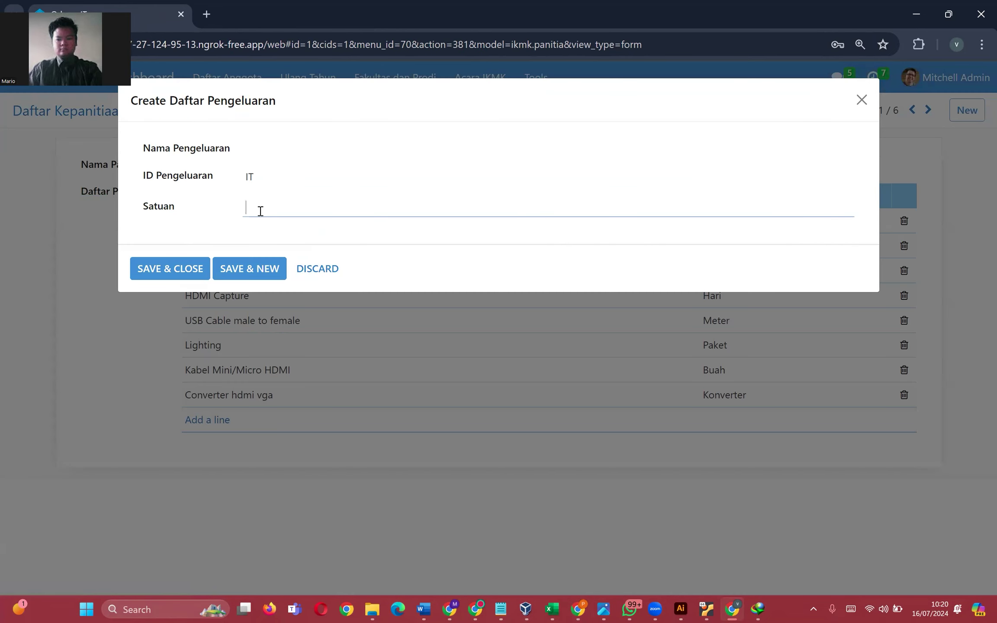
left_click(280, 173)
left_click(294, 144)
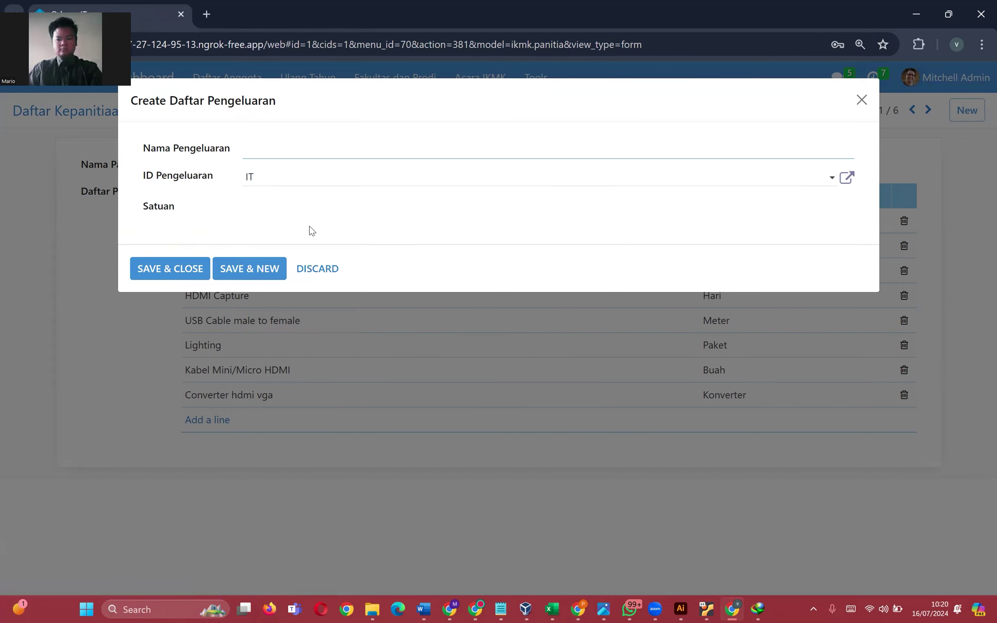
left_click(311, 268)
left_click(476, 76)
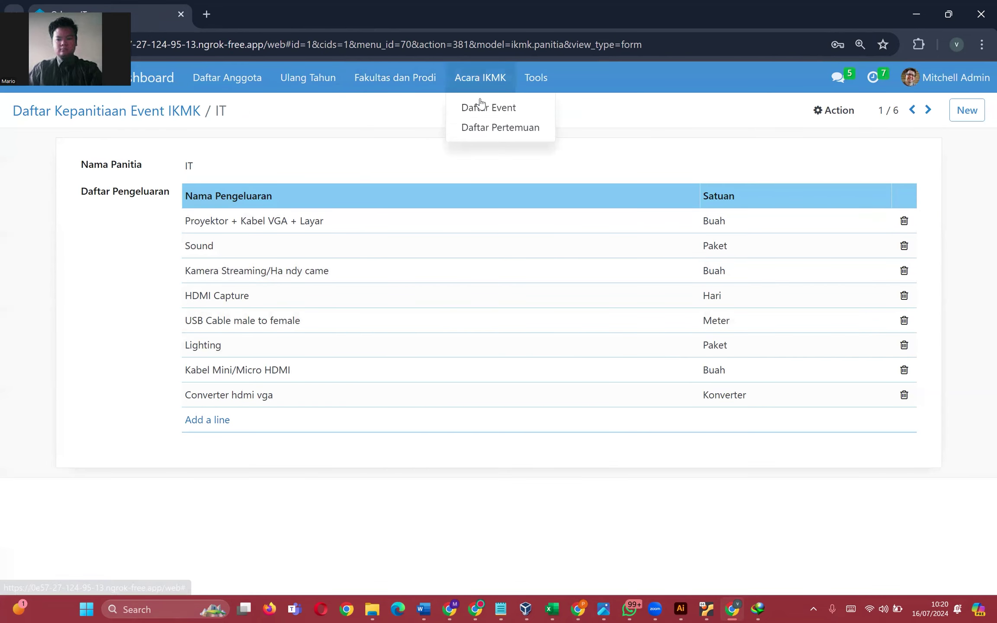
- Create and save a Makan Pagi expense under the Konsumsi committee with unit Unit
mouse_move(538, 91)
left_click(556, 146)
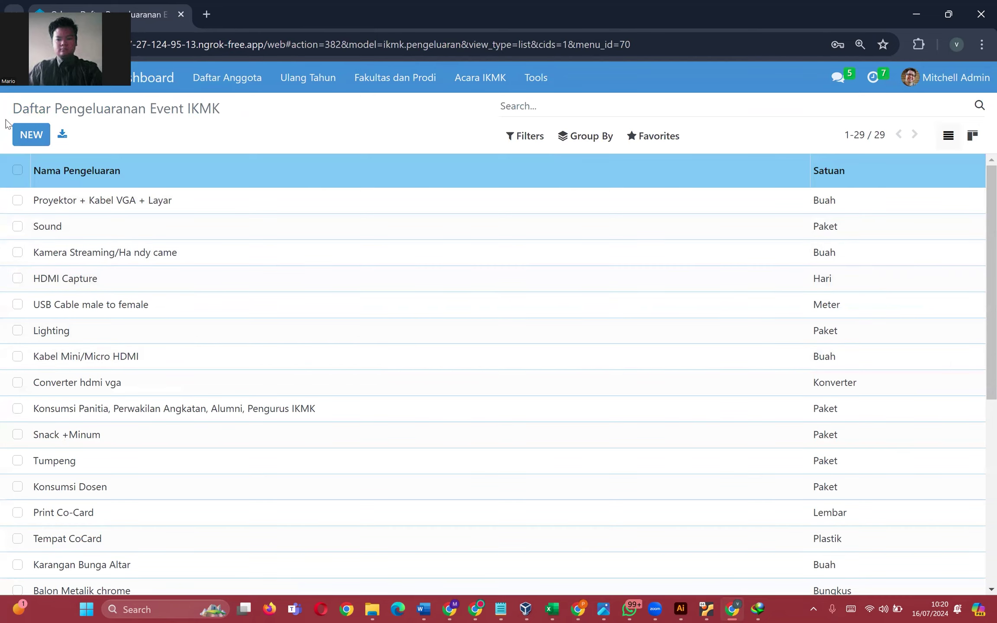
left_click(26, 135)
left_click(244, 197)
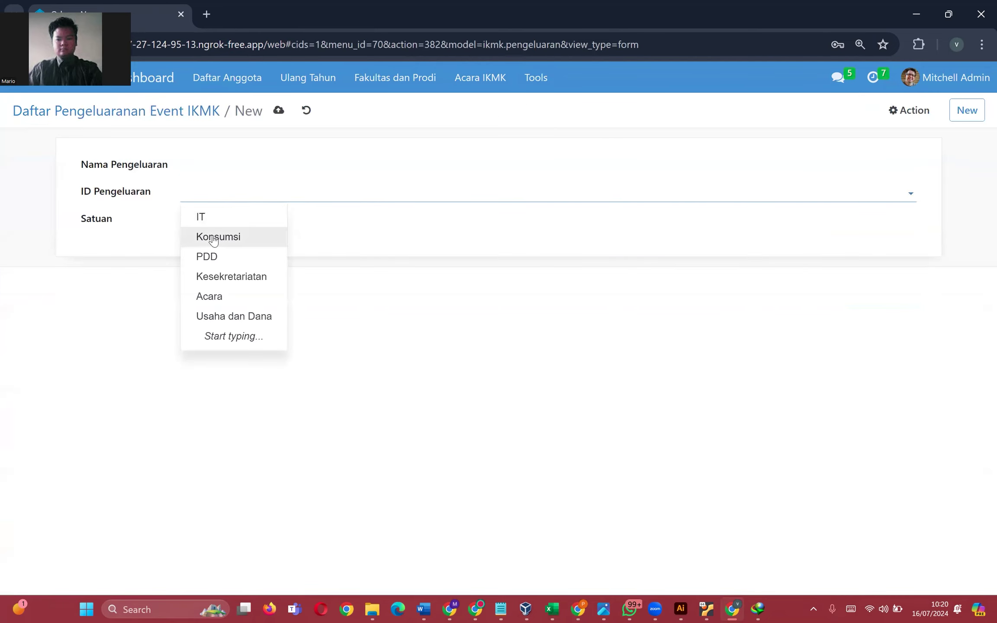
left_click(241, 238)
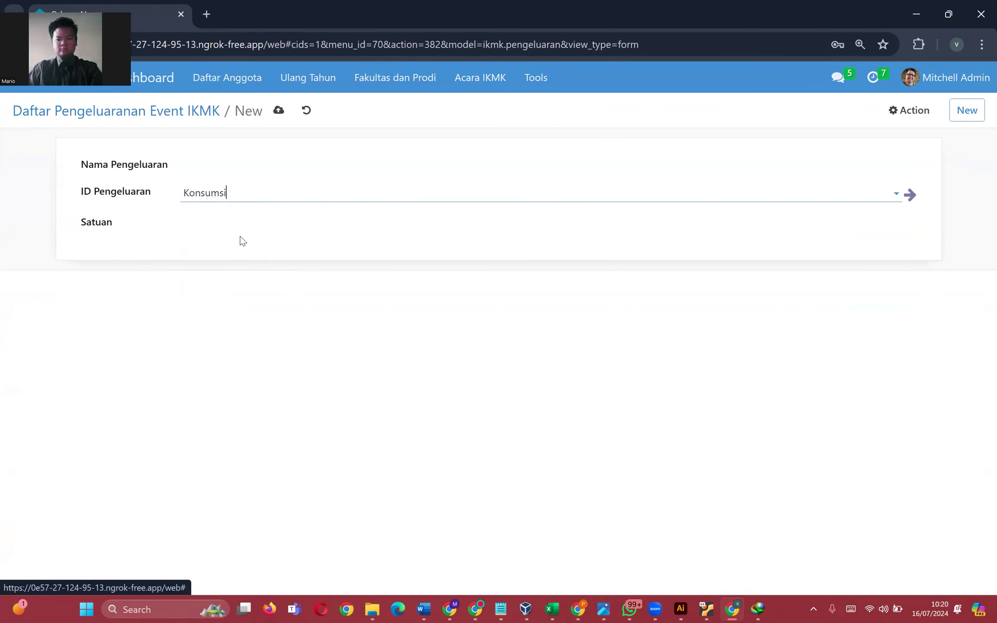
left_click(219, 168)
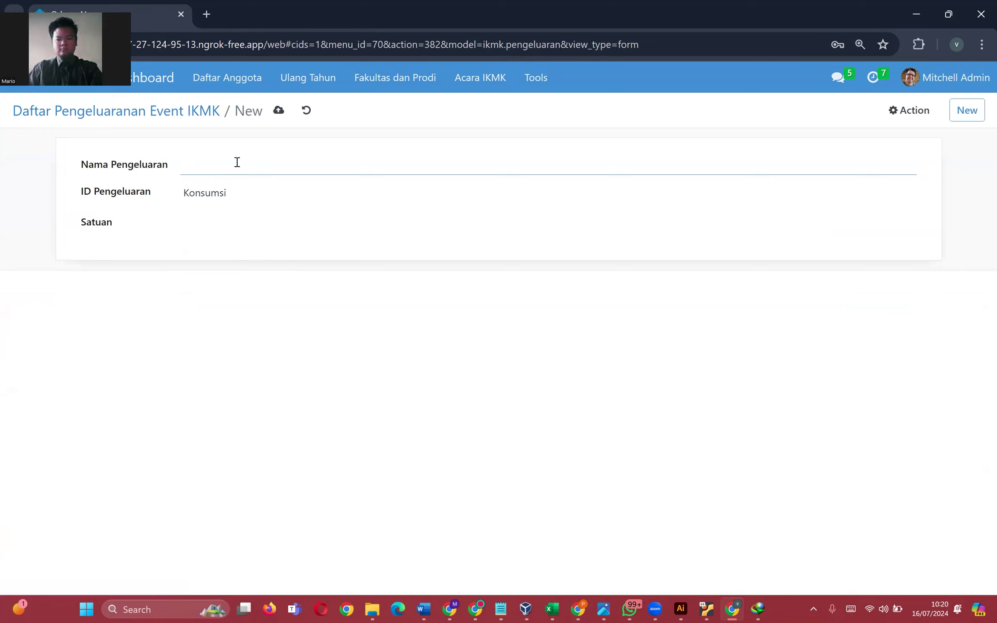
type("Makana")
left_click(312, 214)
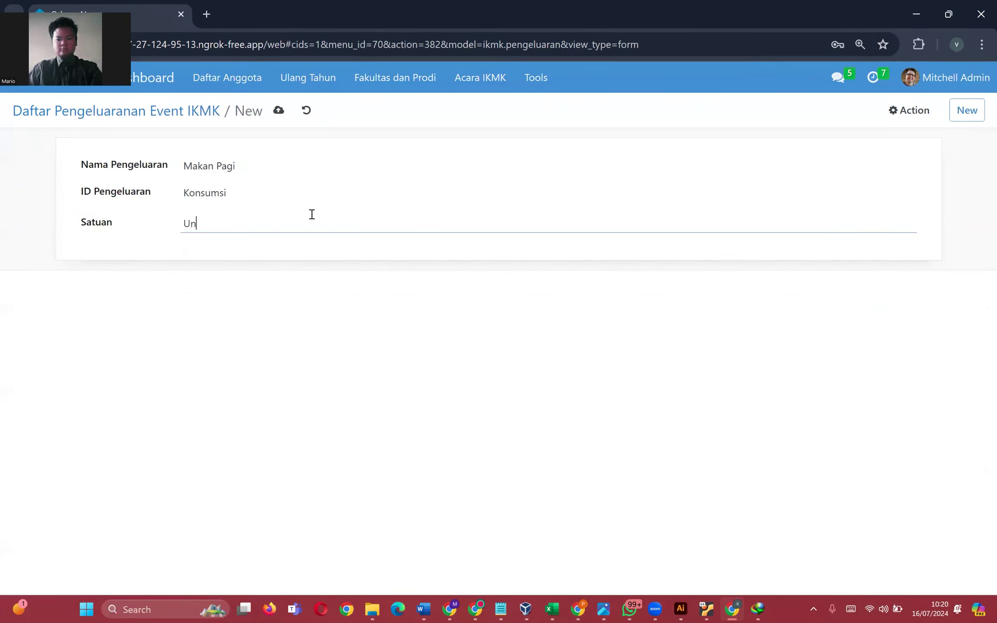
left_click(278, 111)
- Check that Makan Pagi now appears among the Konsumsi committee's expenses
left_click(487, 90)
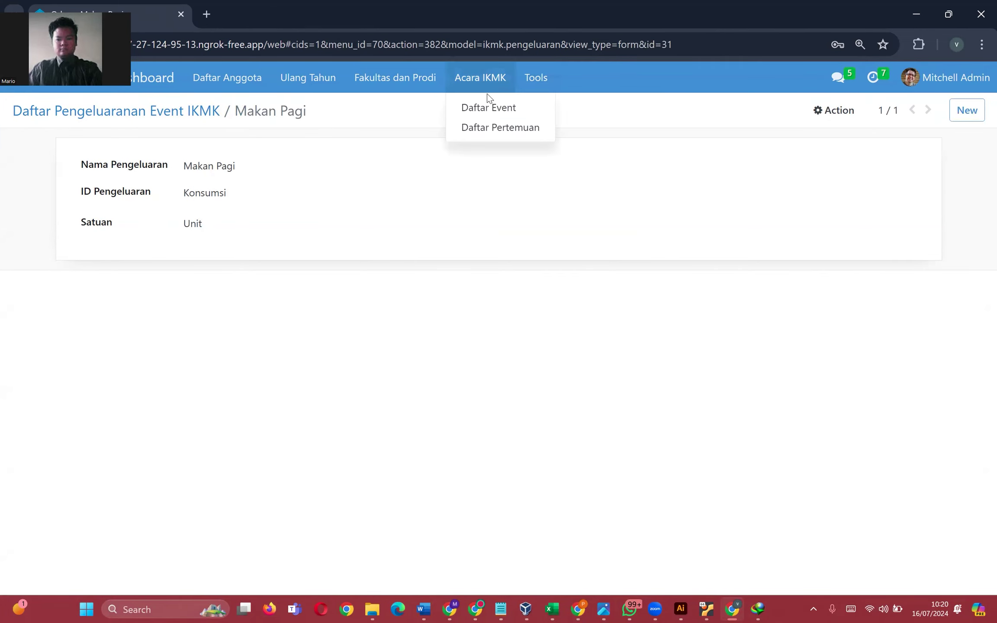
left_click(469, 107)
left_click(536, 76)
left_click(549, 124)
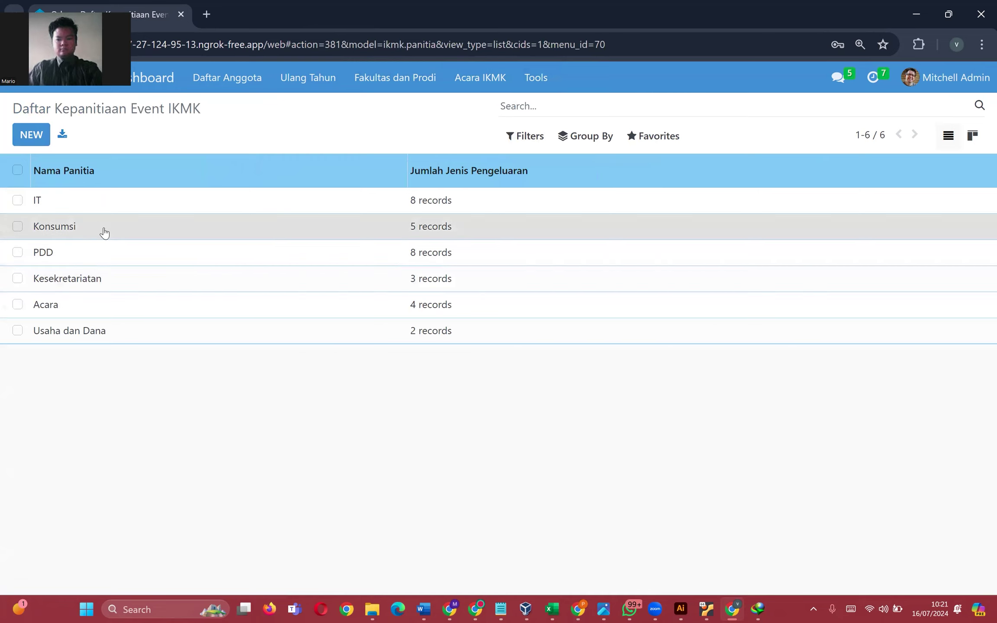
left_click(104, 232)
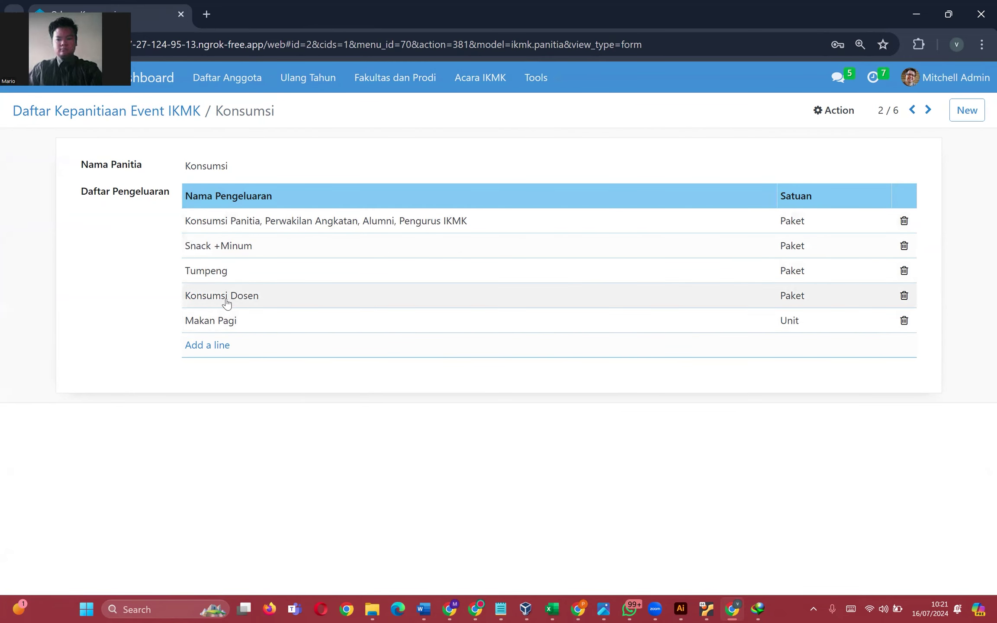
left_click(481, 78)
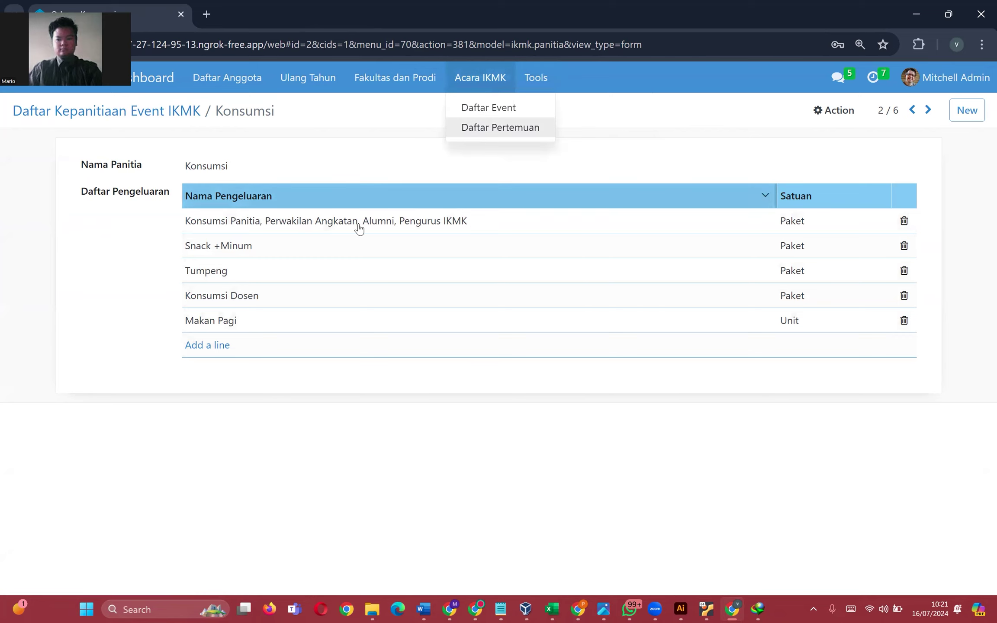
left_click(283, 321)
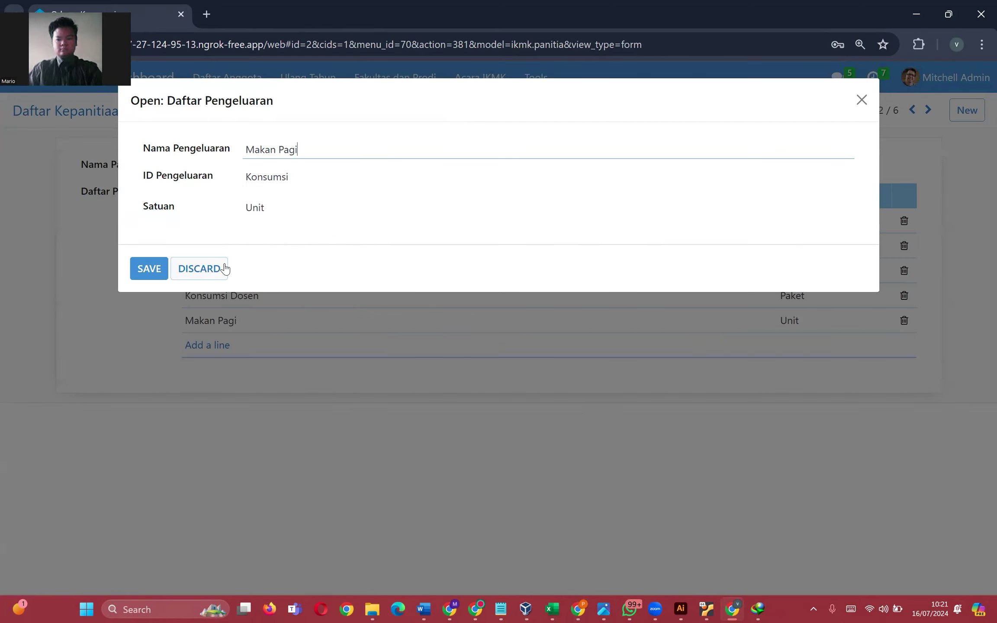
left_click(225, 268)
- Open the Tools Anggaran budget list from the Tools menu
left_click(494, 80)
mouse_move(543, 95)
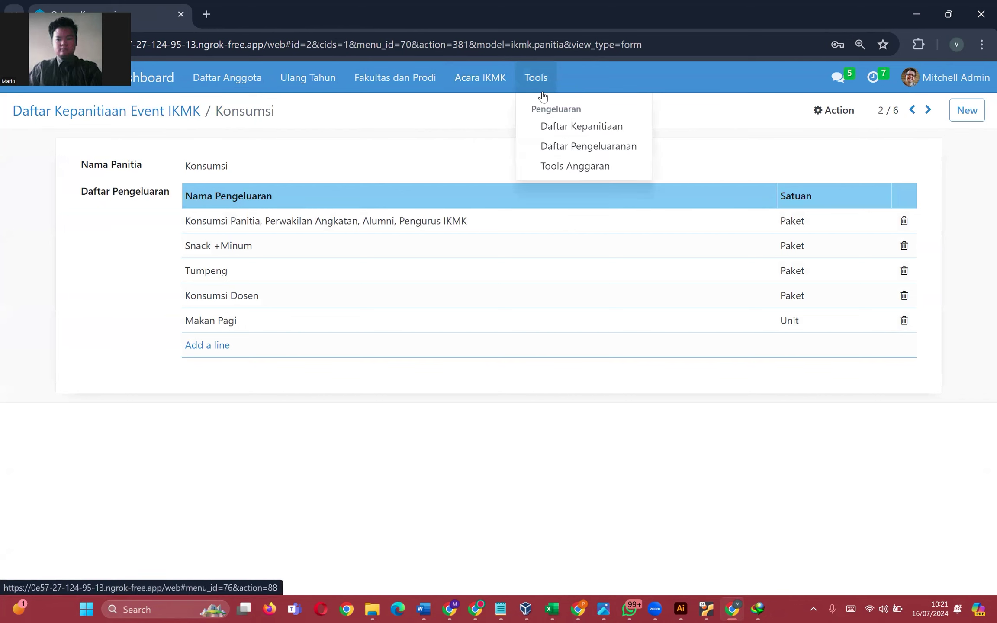
left_click(571, 169)
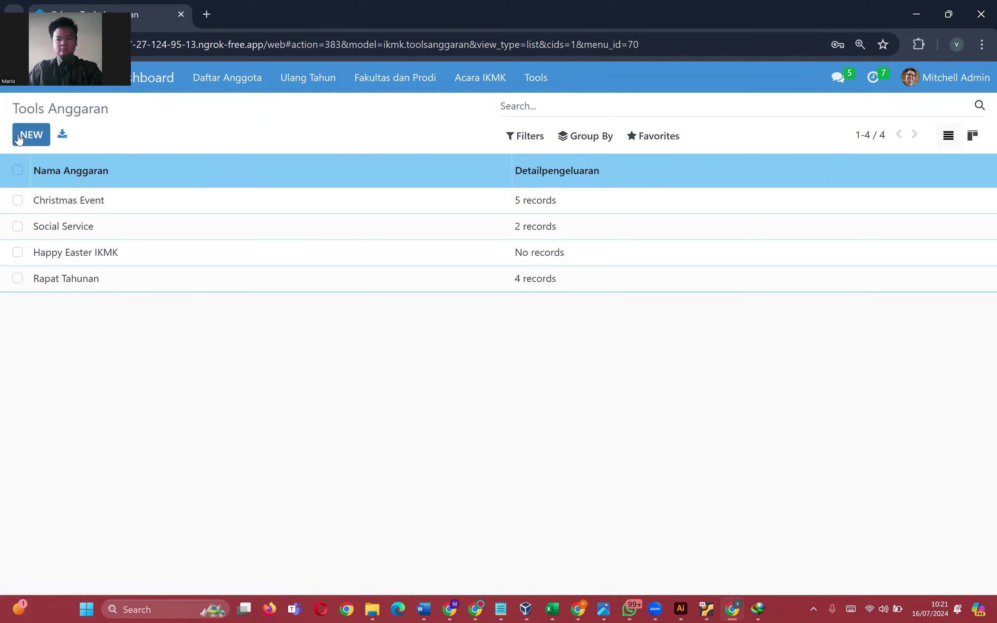
- Start a new budget and name it 'Pertemuan Antar Organisasi'
left_click(19, 139)
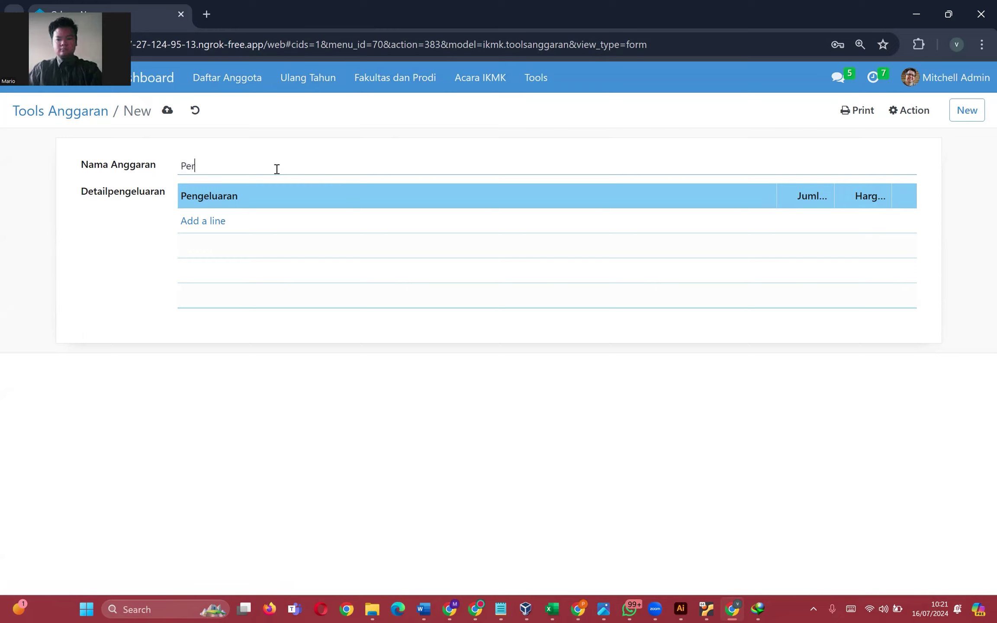
type("temuan Antar")
type("Organisasi")
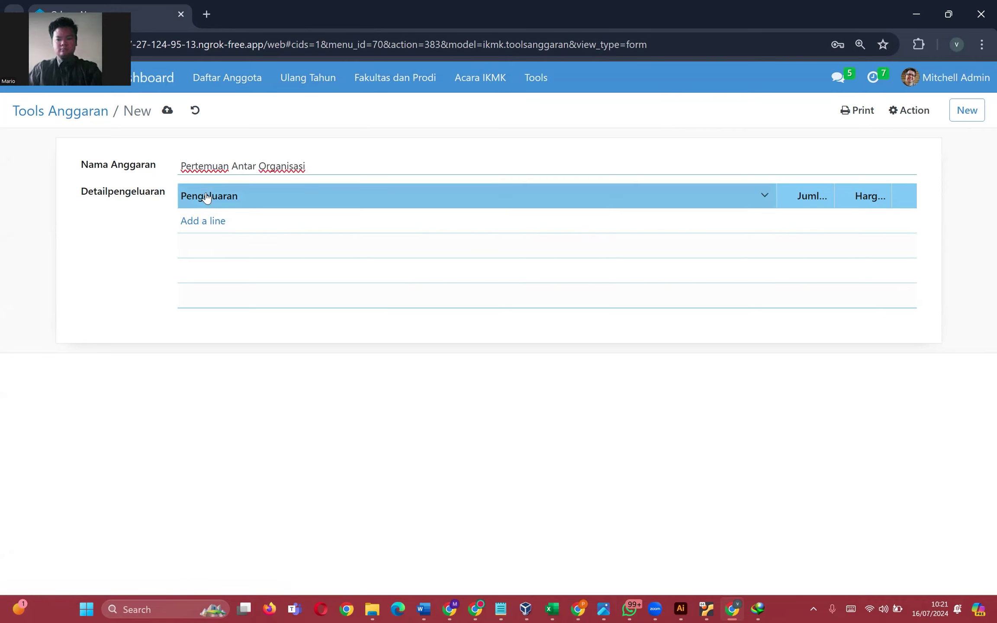
- Add the first budget line with expense item HDMI Capture
left_click(192, 225)
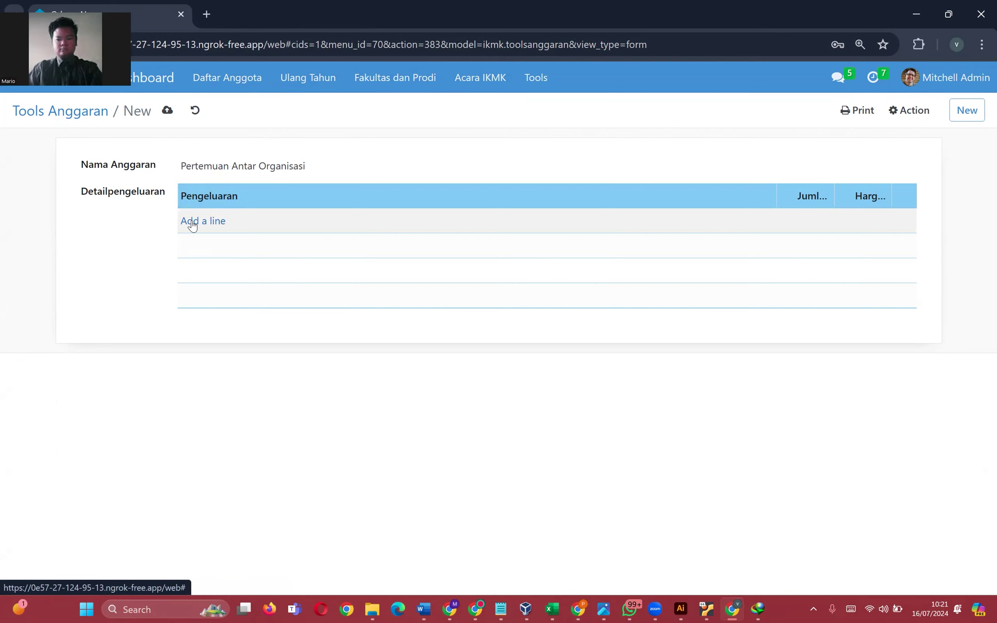
left_click(263, 220)
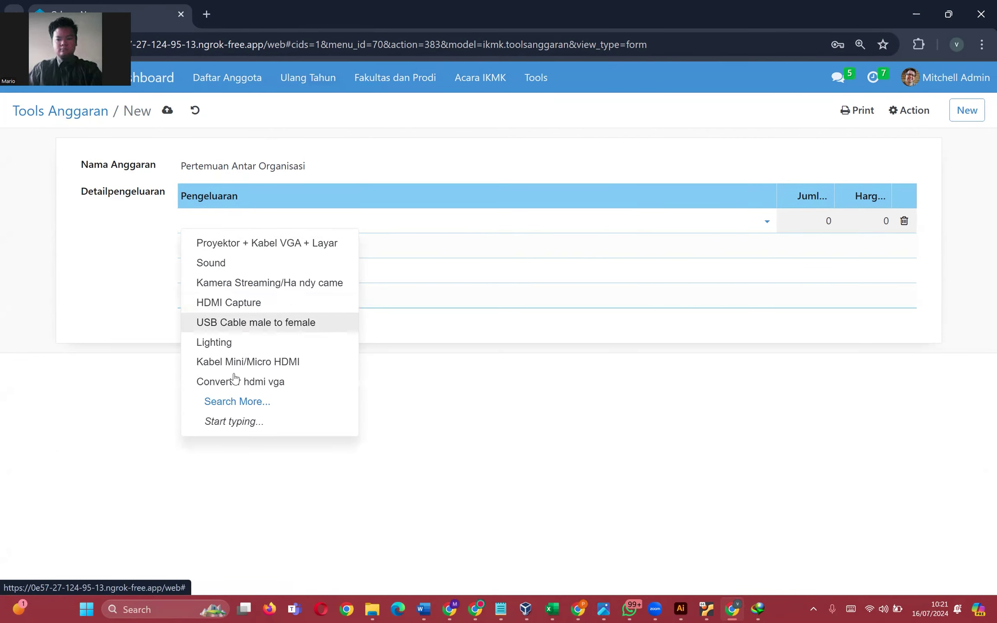
left_click(236, 401)
scroll(219, 343, "down", 5)
scroll(219, 344, "down", 2)
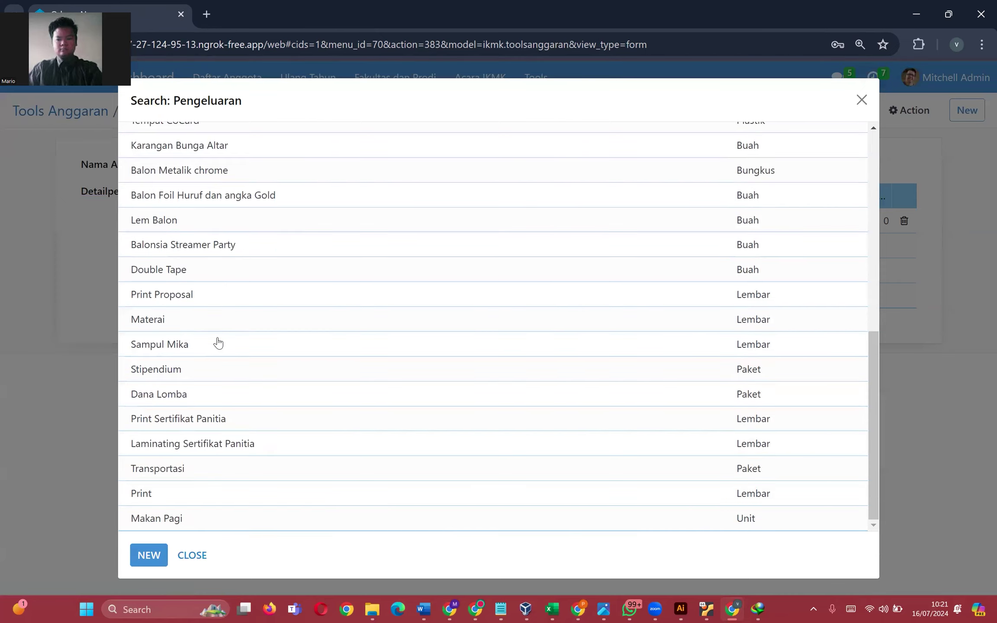
scroll(230, 341, "up", 10)
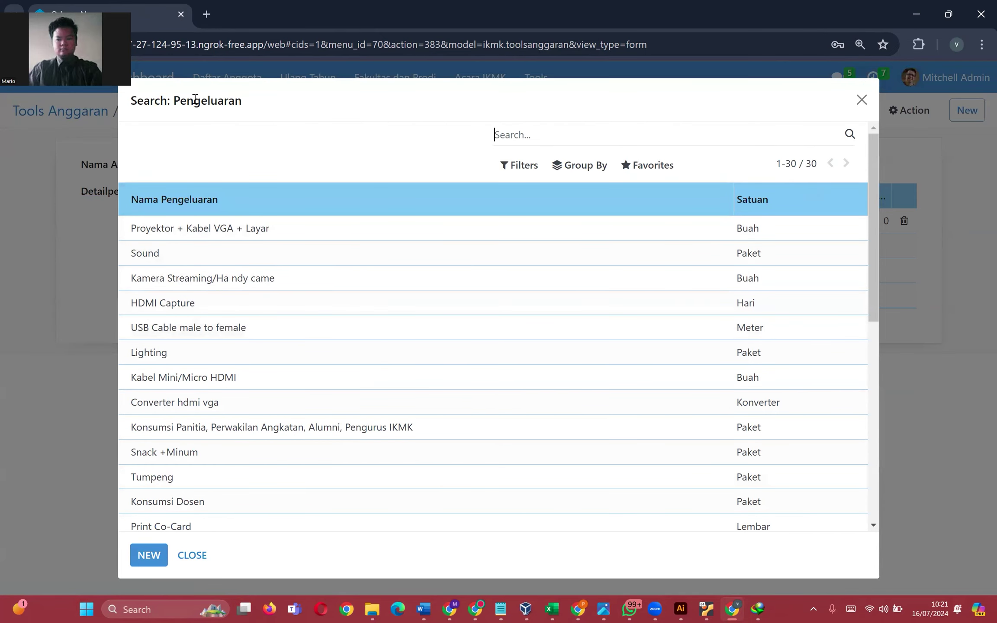
left_click(195, 553)
left_click(203, 246)
left_click(214, 219)
left_click(231, 300)
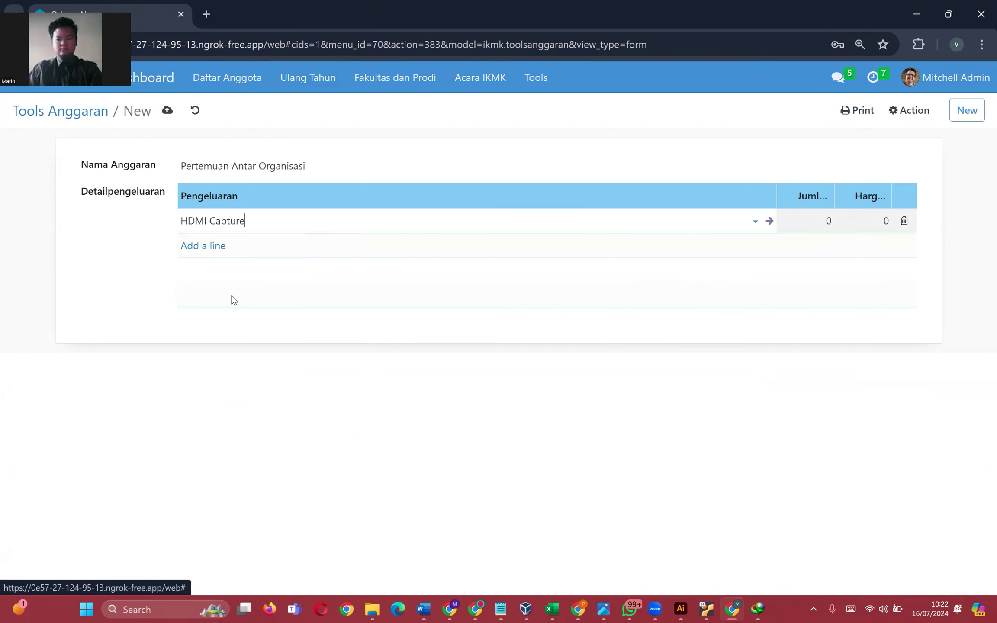
- Add two more lines with expense items Tempat CoCard and Stipendium
left_click(206, 246)
left_click(207, 249)
left_click(238, 426)
scroll(236, 428, "down", 10)
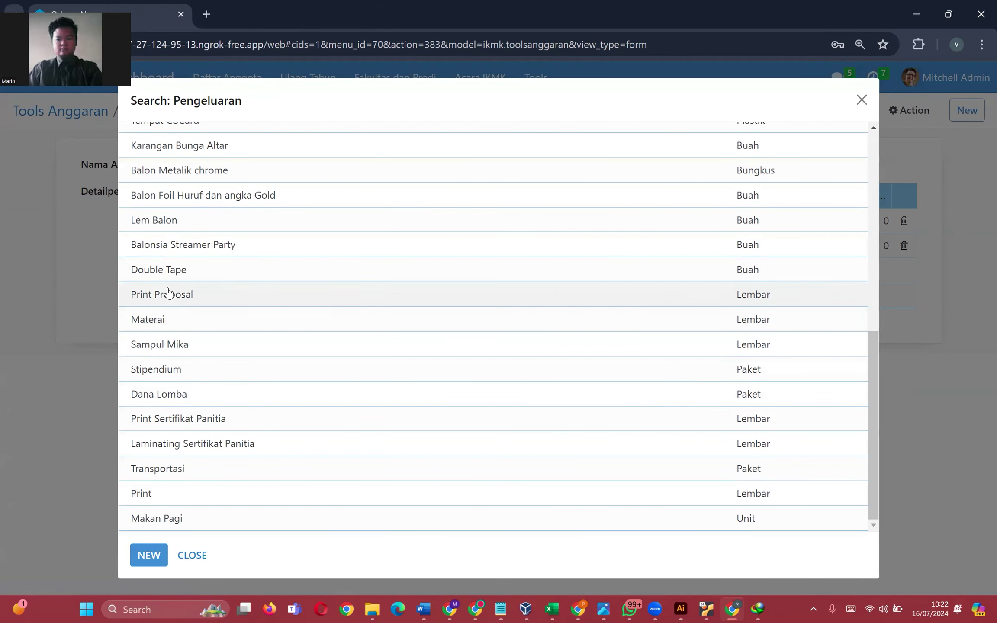
scroll(177, 212, "up", 2)
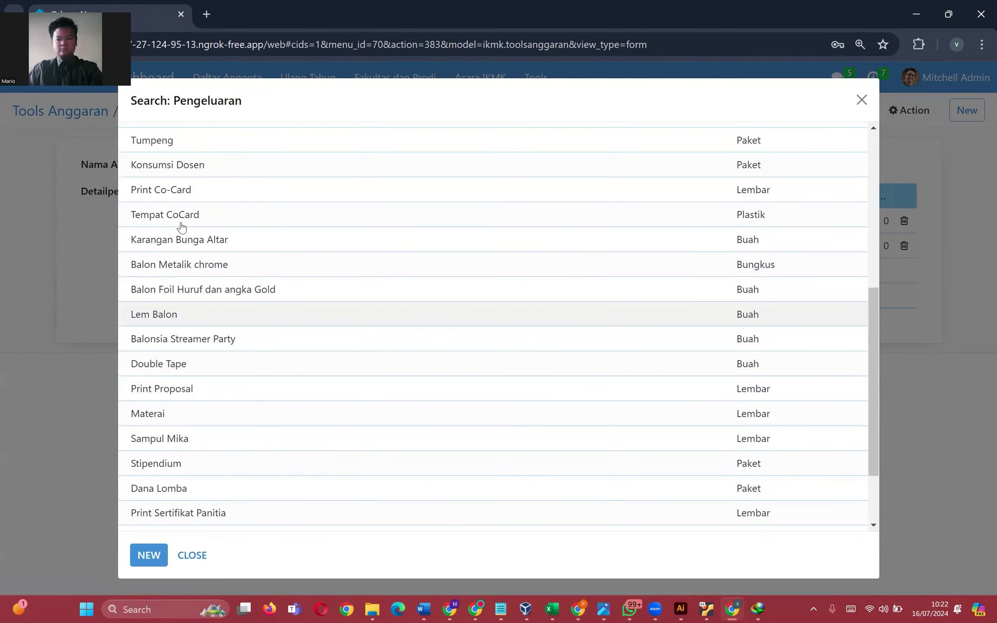
left_click(179, 215)
left_click(209, 270)
left_click(223, 269)
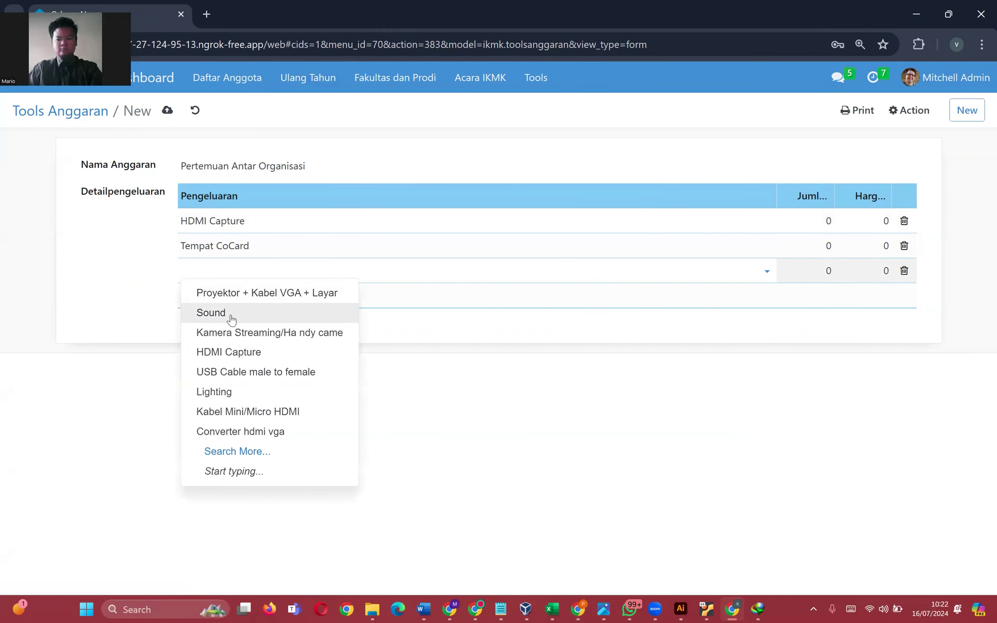
left_click(249, 450)
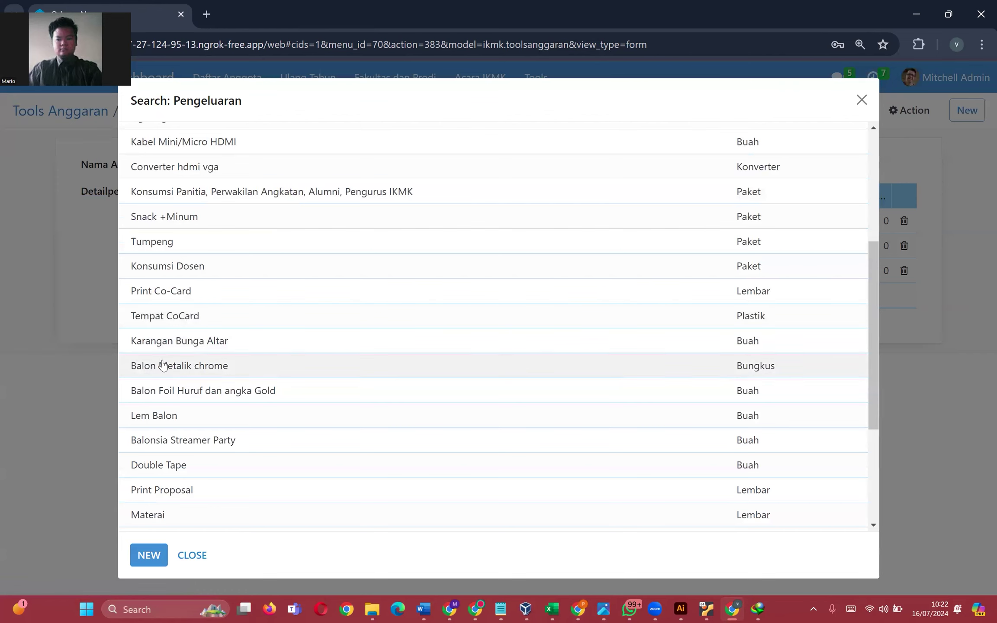
scroll(186, 421, "down", 2)
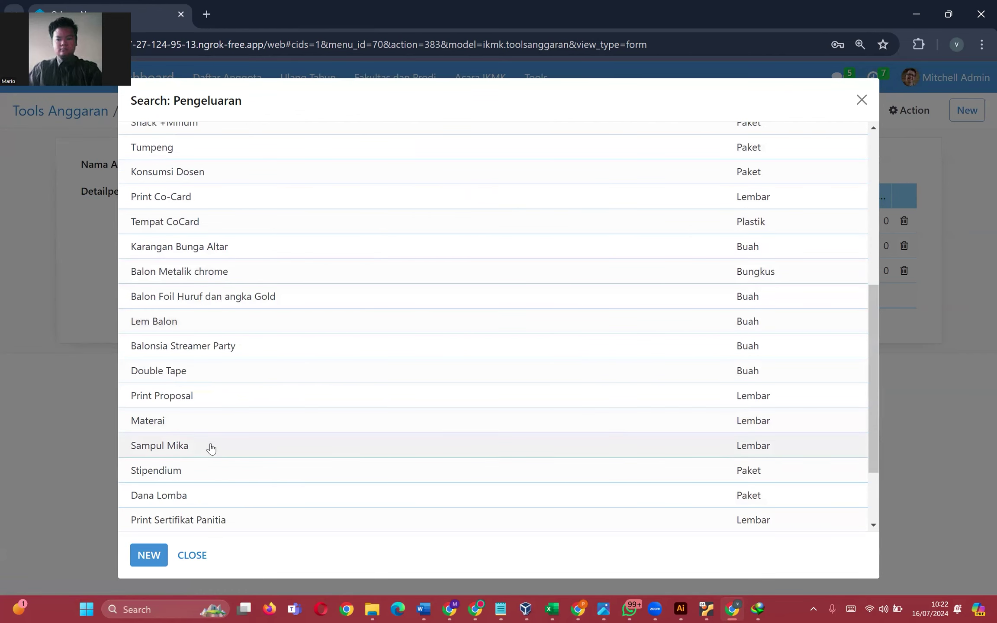
scroll(211, 448, "down", 2)
left_click(211, 380)
left_click(590, 337)
- Set the HDMI Capture line to quantity 2 at price 80,000
left_click(809, 223)
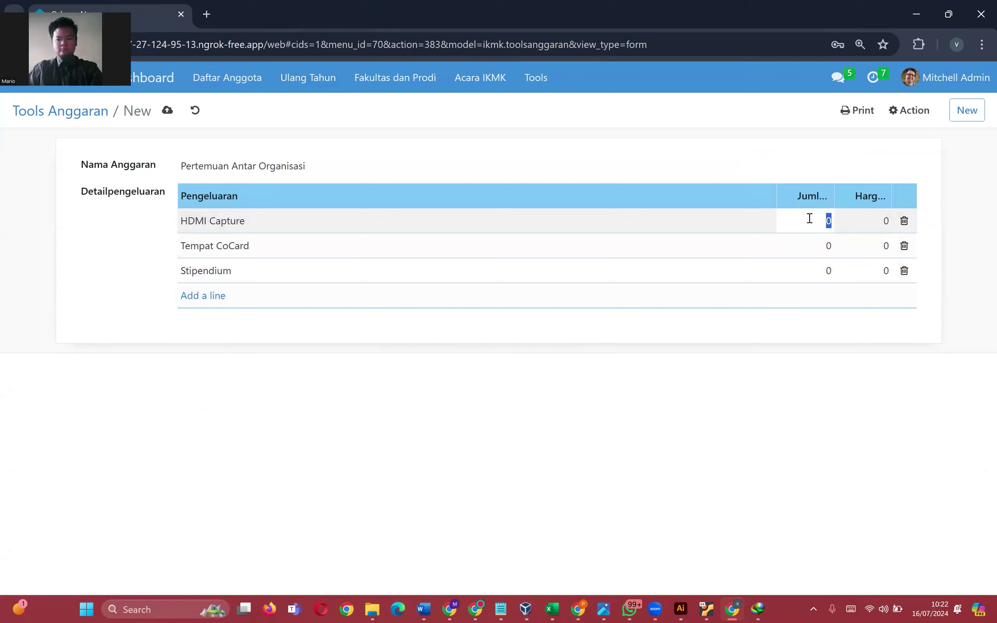
left_click(537, 78)
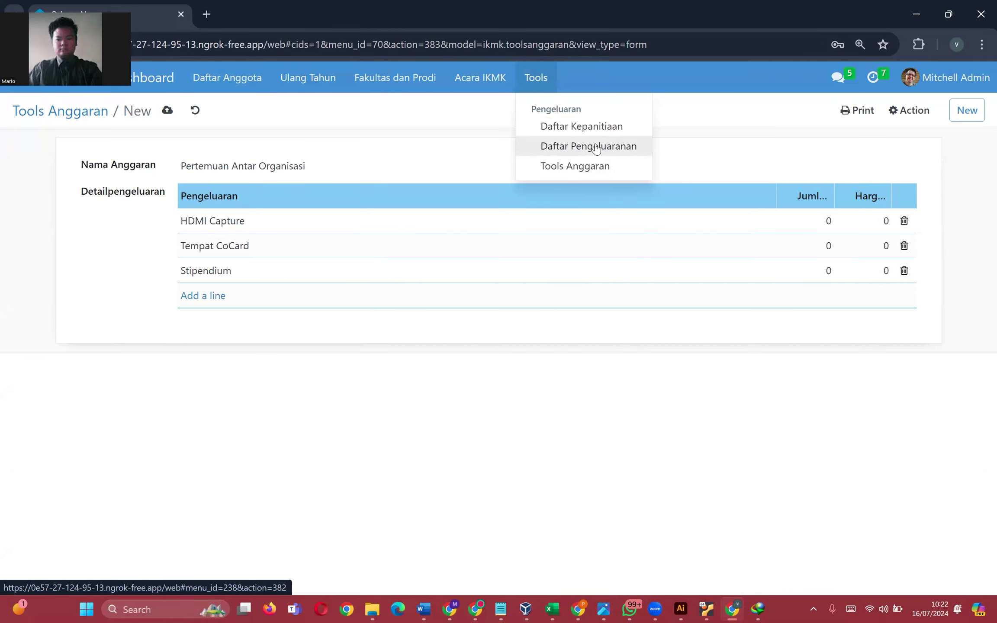
left_click(816, 225)
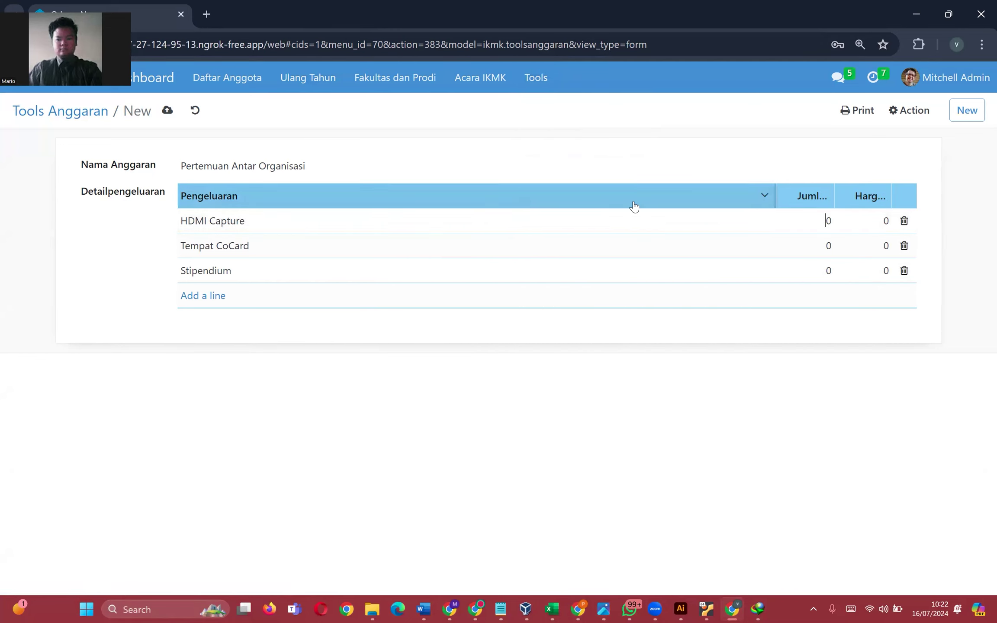
key("Tab")
type("80,000")
key("Tab")
- Set Tempat CoCard to 30 × 2,000 and Stipendium to 1 × 200,000
key("Tab")
type("3")
key("Tab")
key("Left")
left_click(808, 256)
type("0")
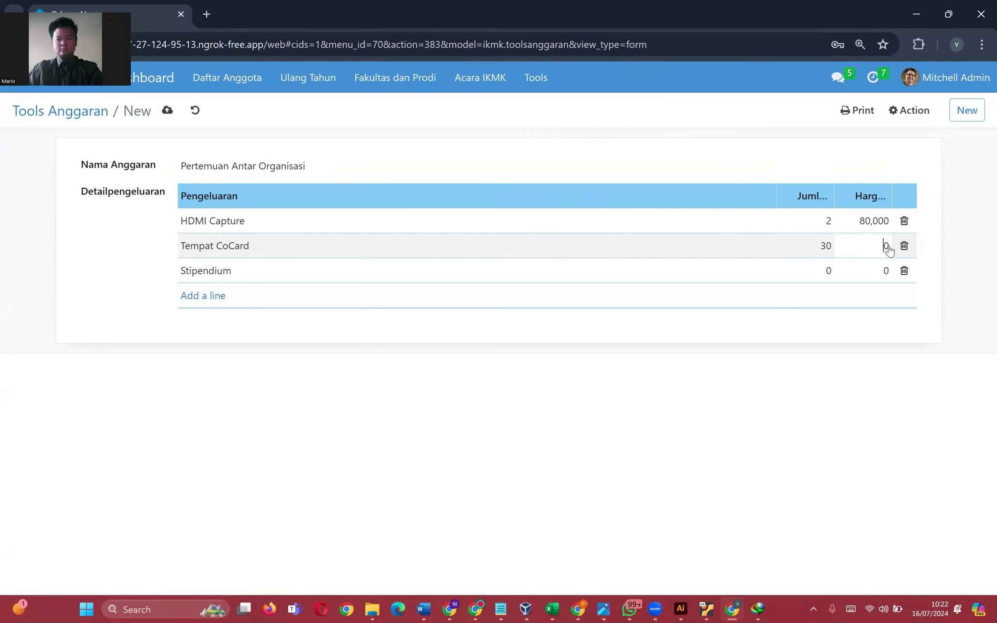
left_click(802, 243)
key("Tab")
type("2000")
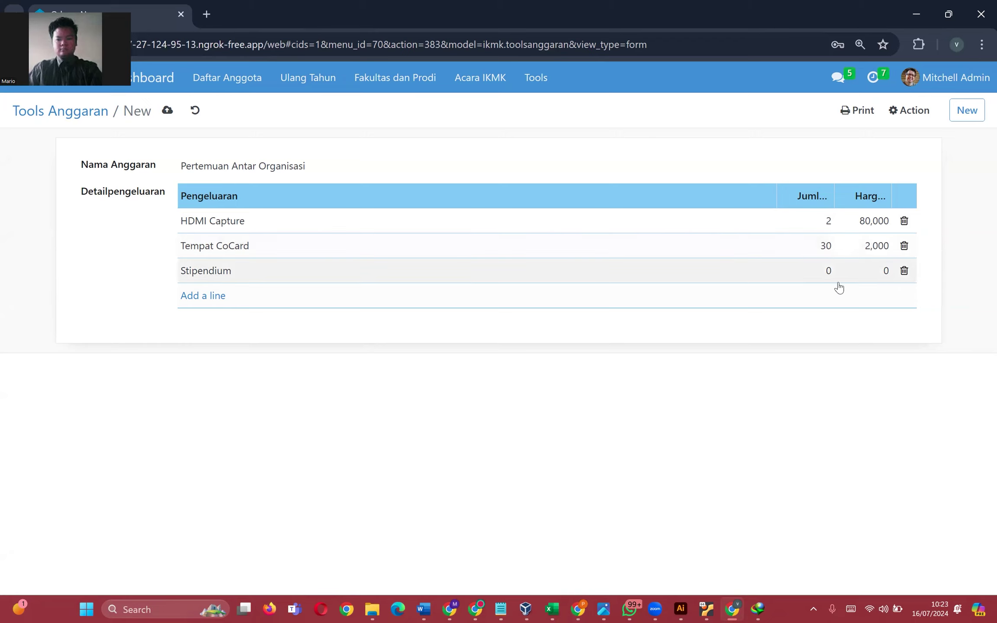
left_click(830, 270)
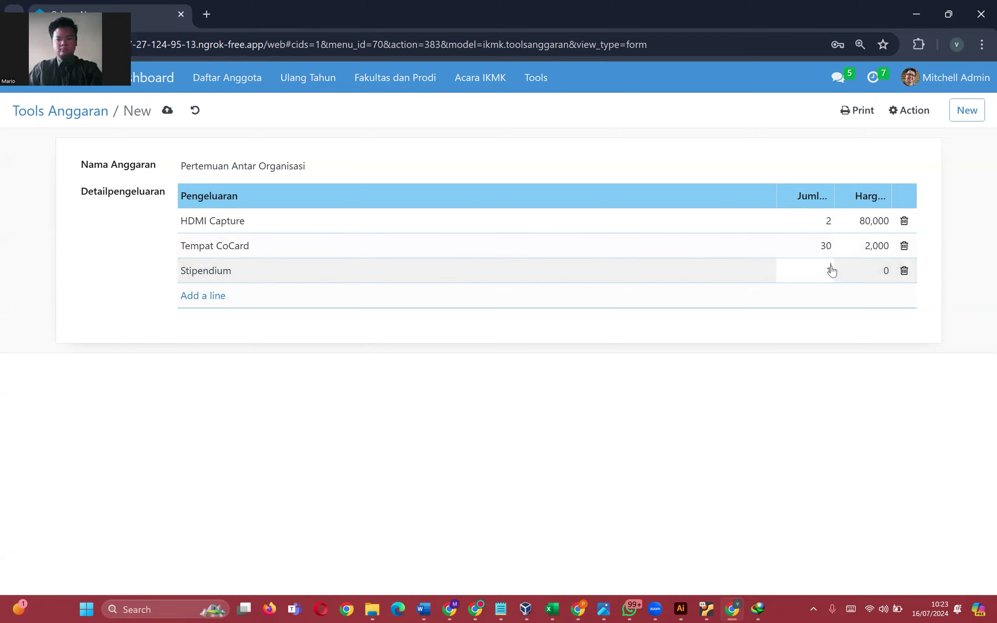
key("Tab")
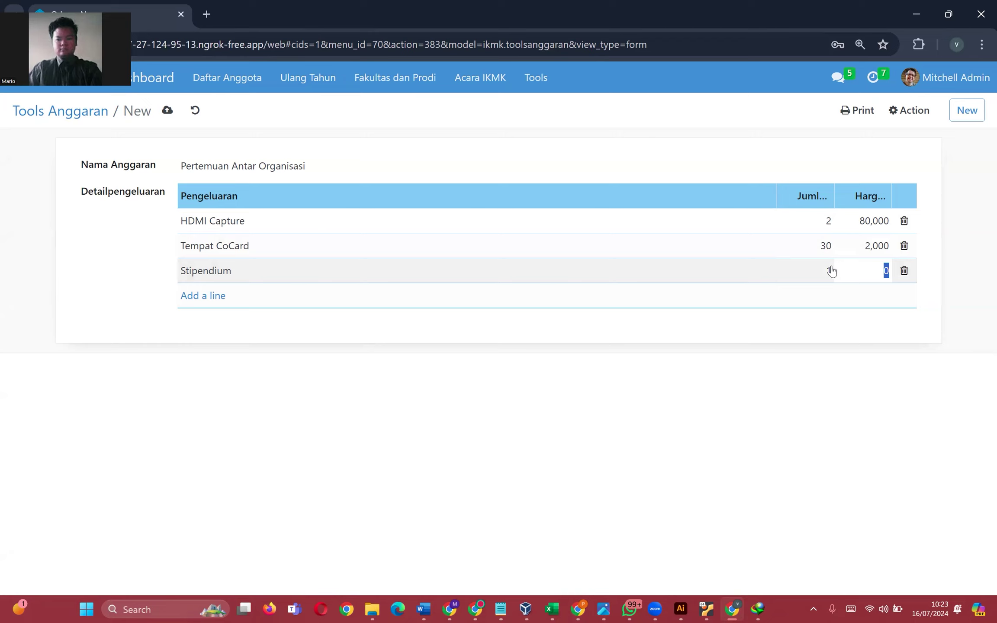
type("50")
type("000")
left_click(693, 339)
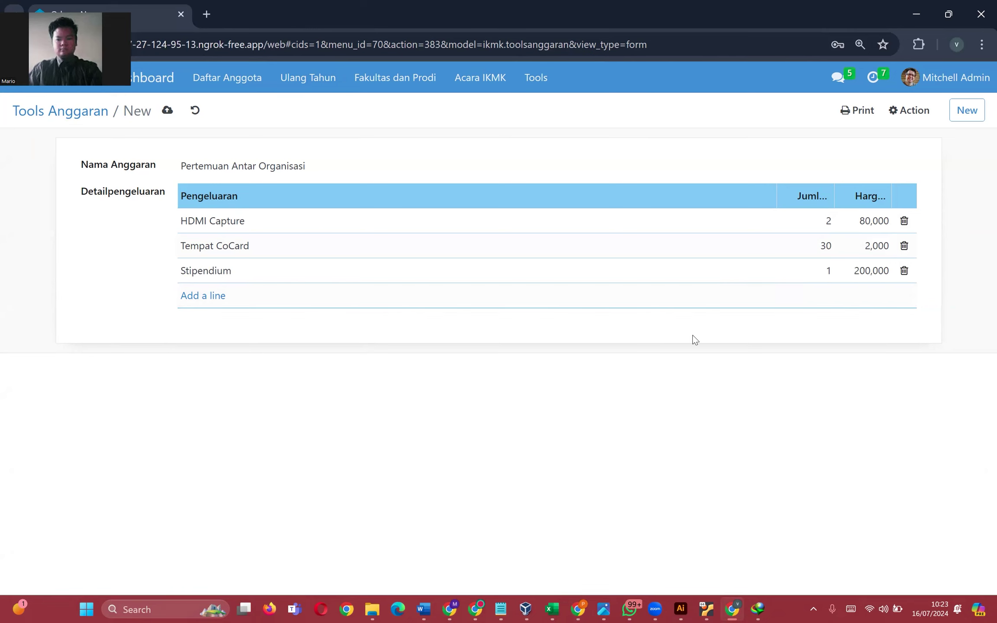
- Save the budget and export it as Print Anggaran Xlsx, opening the downloaded spreadsheet
left_click(168, 111)
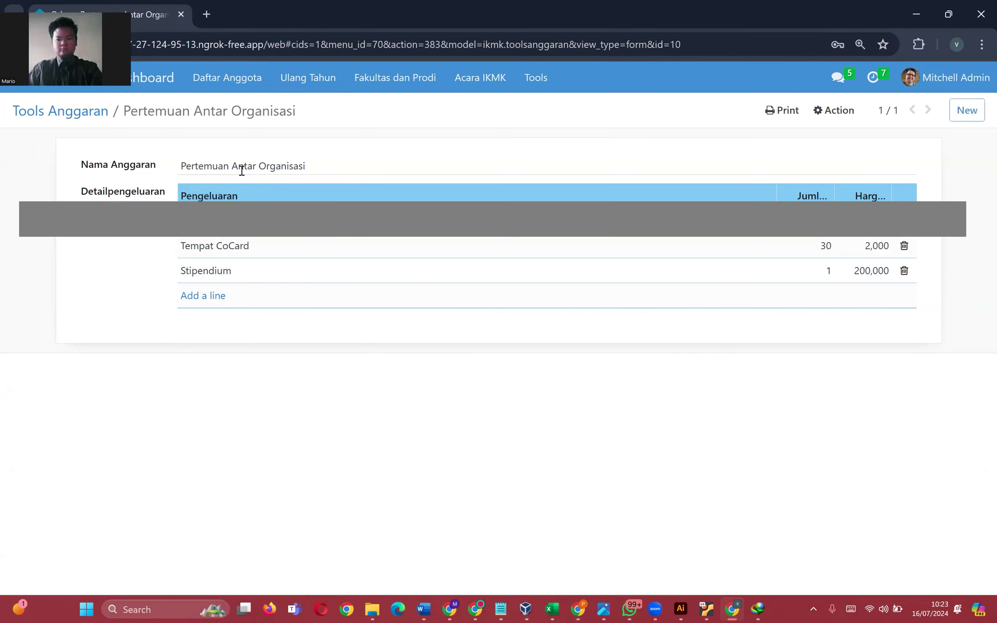
left_click(773, 111)
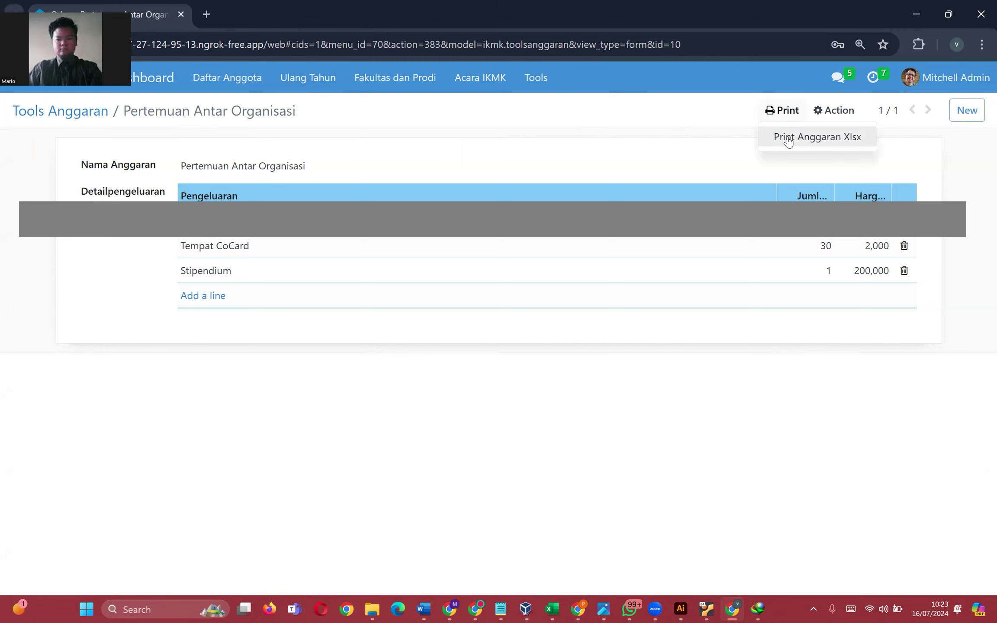
left_click(788, 137)
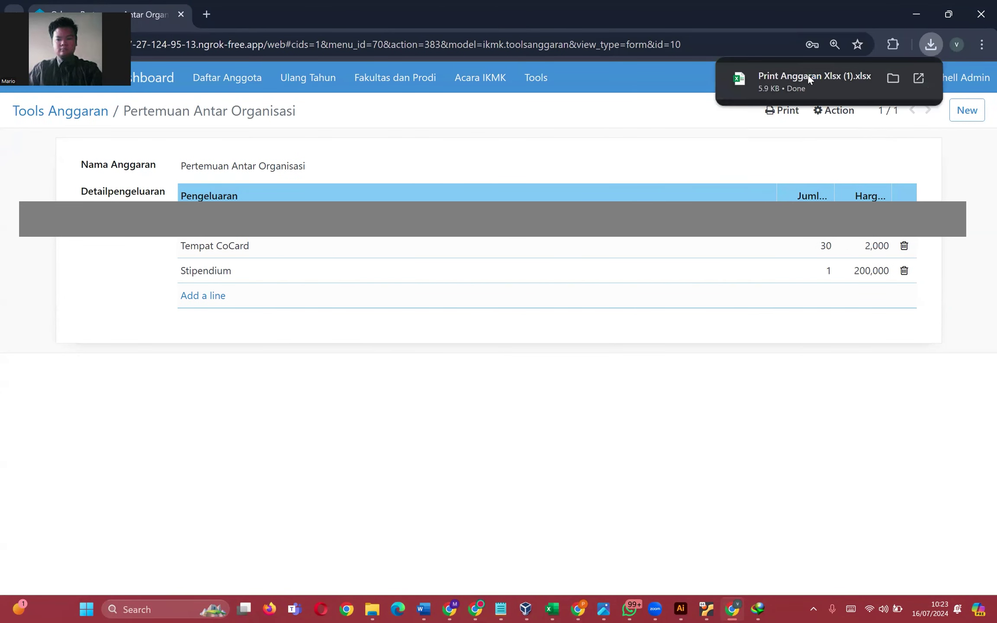
left_click(808, 74)
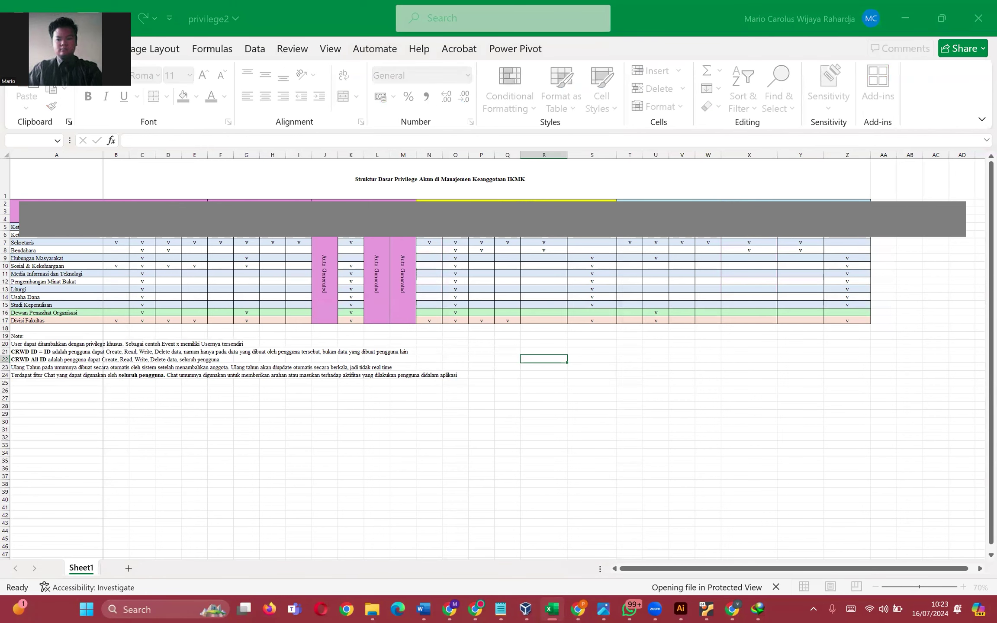
- Widen column C so Nama Barang fits, check the division cells, then return to Odoo
scroll(58, 154, "up", 1, "ctrl")
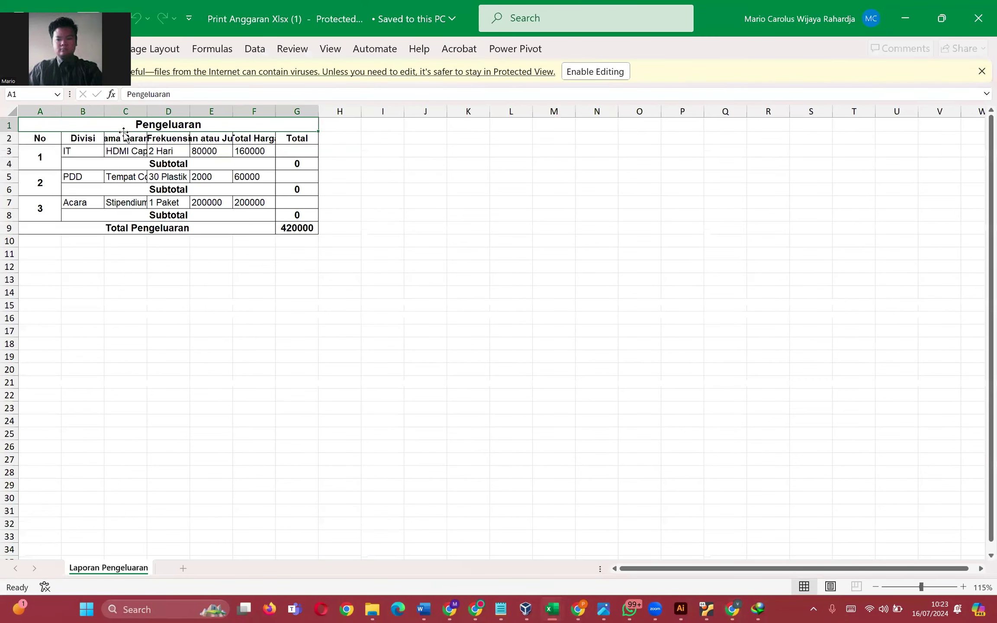
left_click_drag(147, 114, 350, 111)
left_click(83, 151)
left_click(81, 175)
left_click(82, 202)
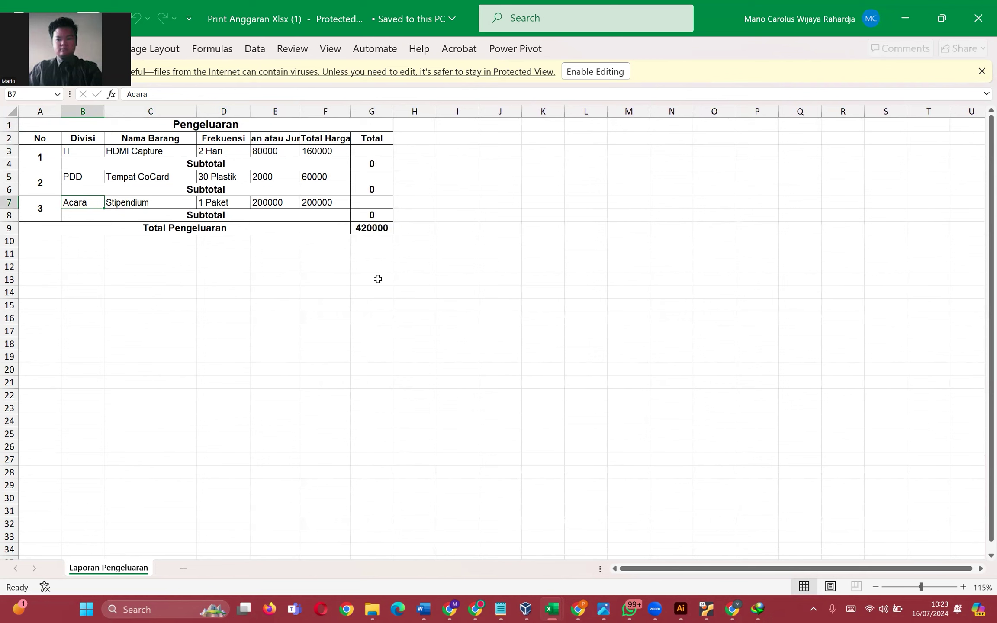
left_click(45, 211)
left_click_drag(75, 256, 75, 267)
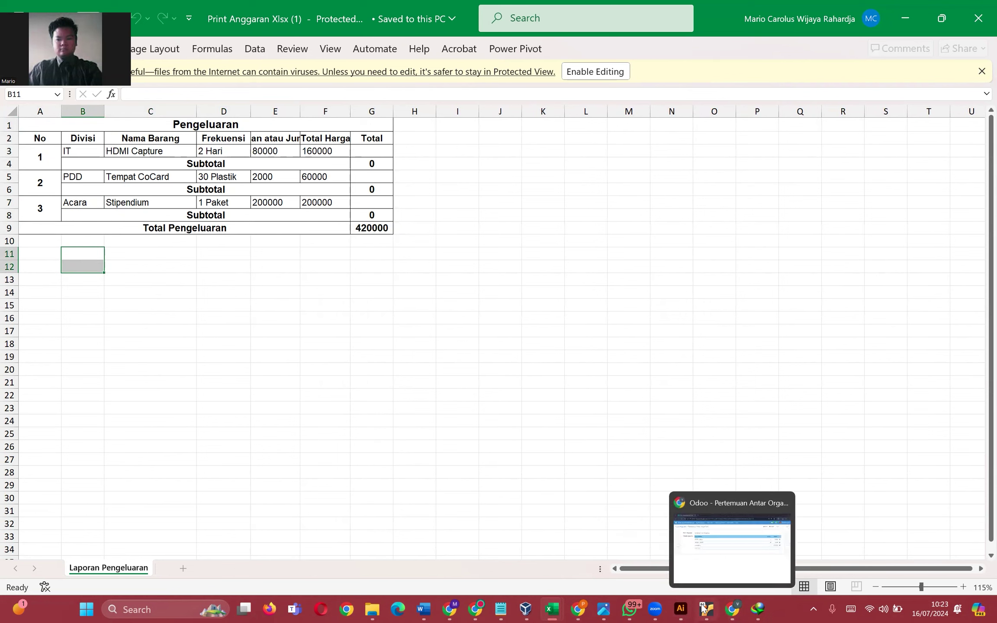
left_click(706, 545)
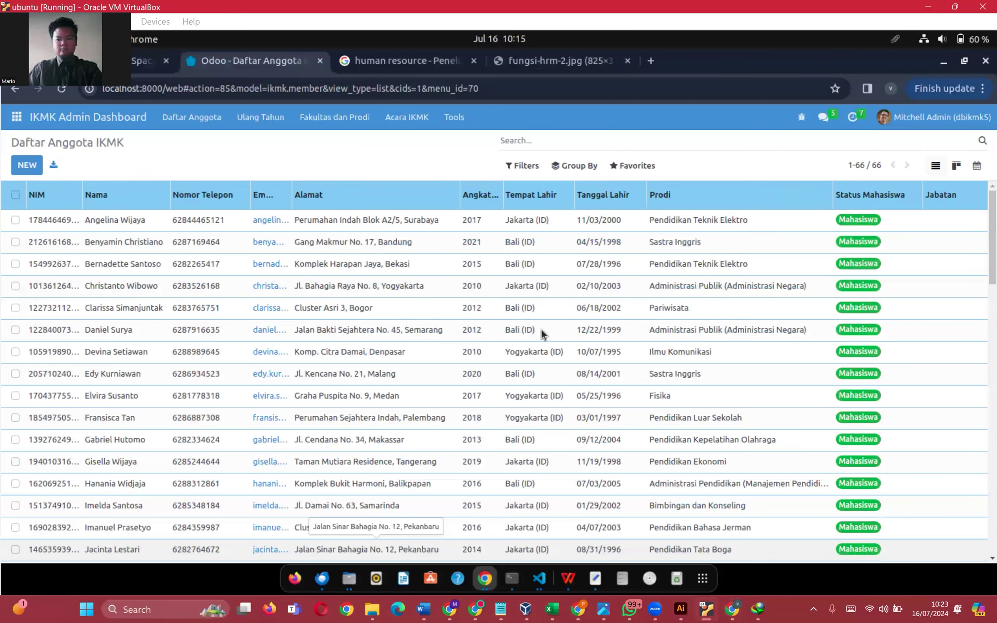
- Open the Users list from the Settings app and remove the Internal Users filter
left_click(732, 609)
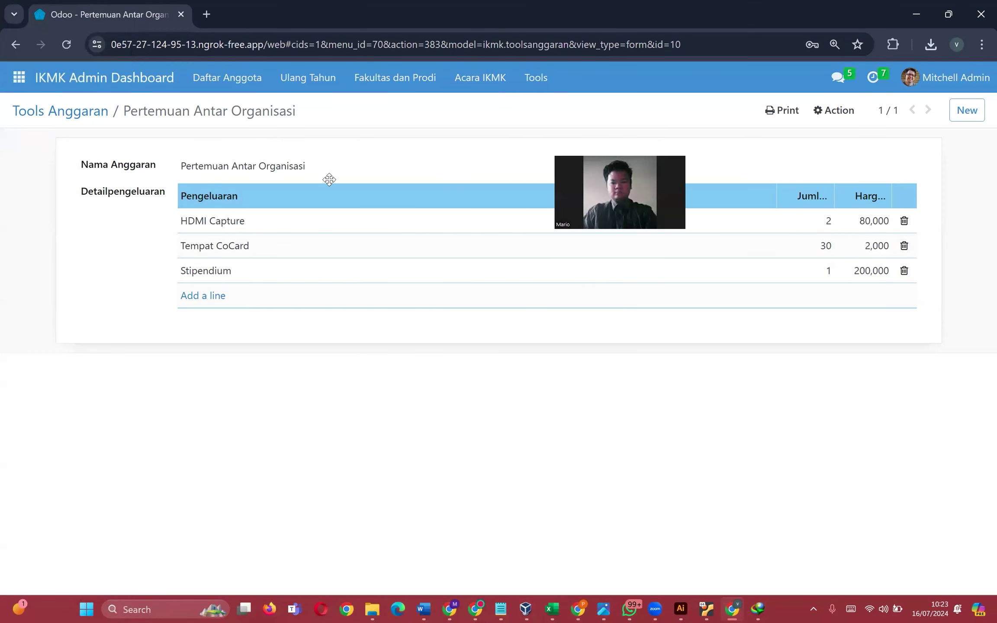
left_click(18, 90)
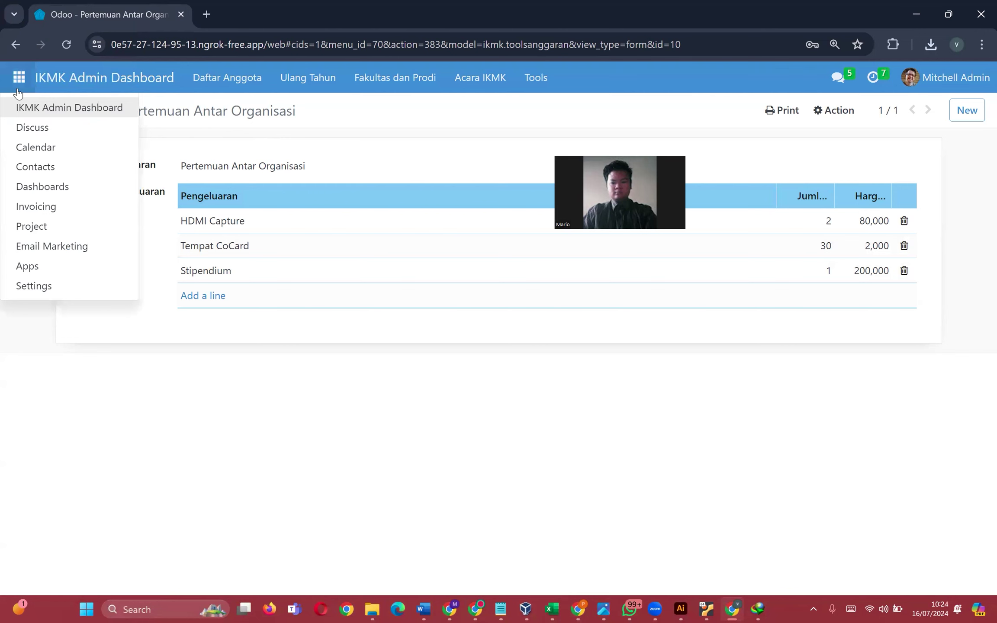
left_click(52, 287)
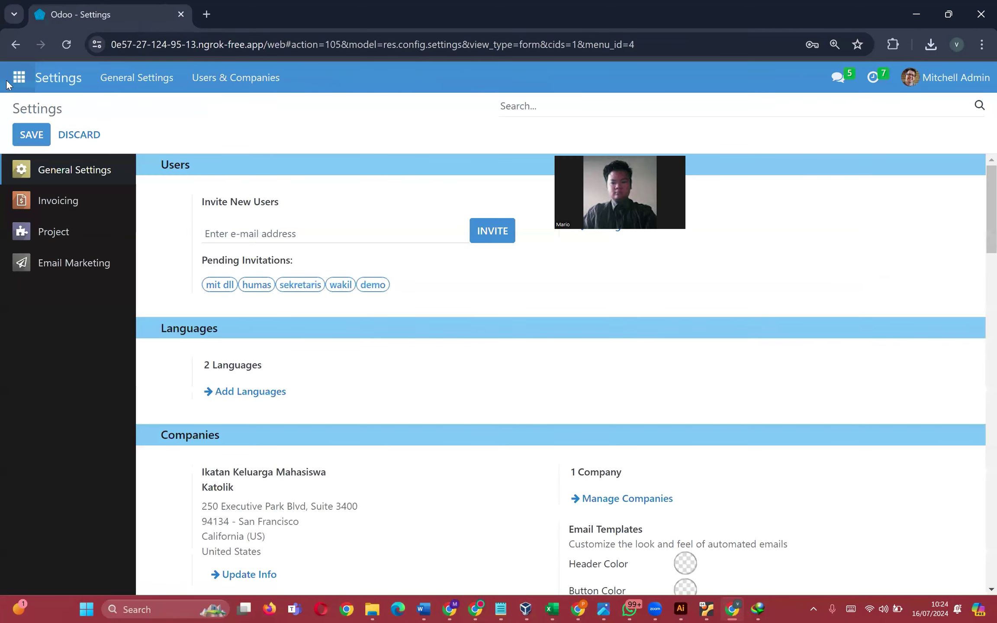
left_click(9, 83)
left_click(236, 78)
left_click(208, 112)
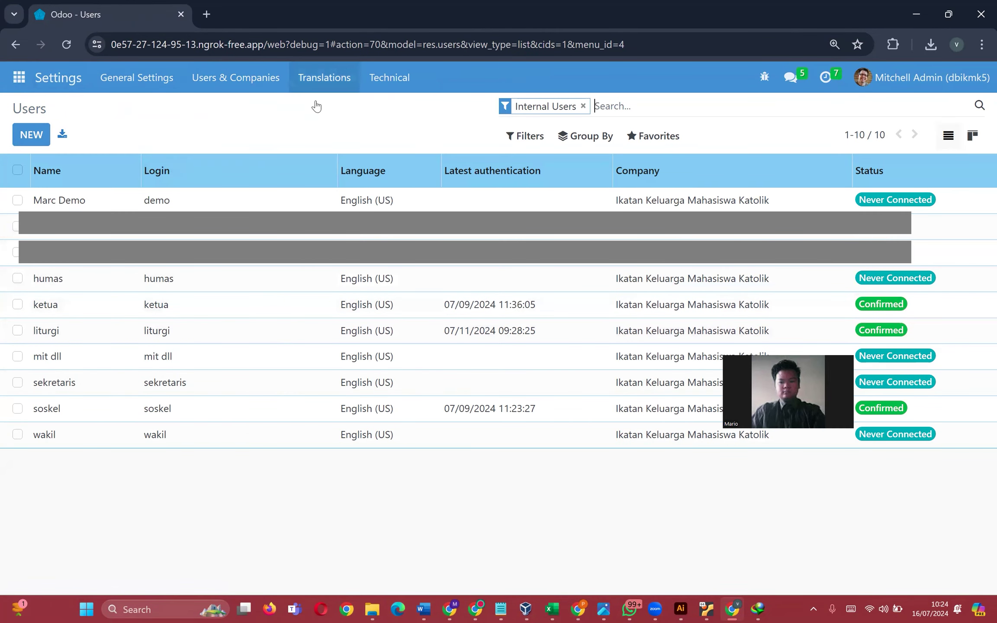
left_click(583, 106)
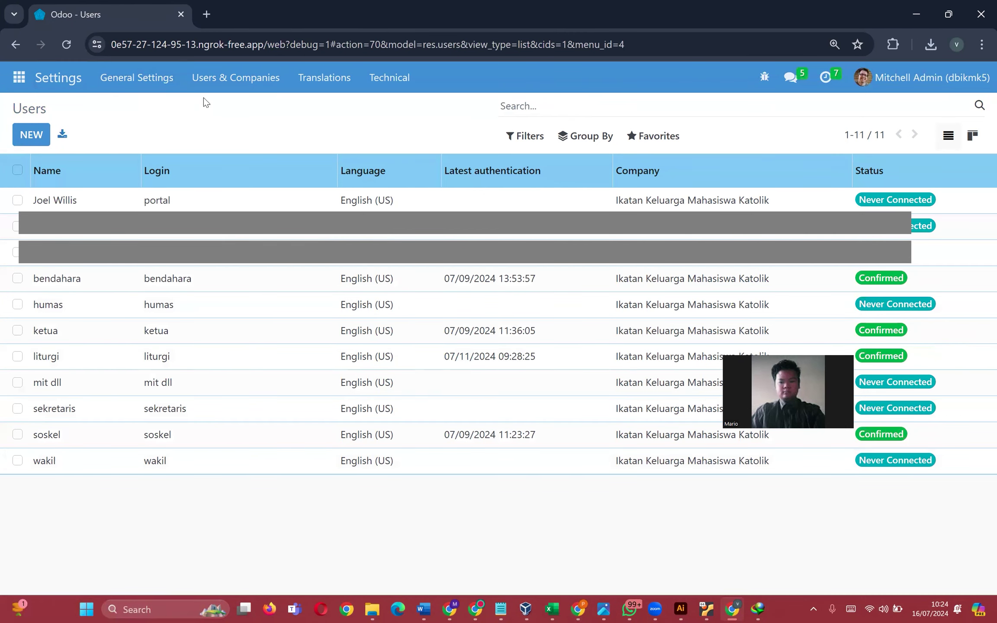
- Return to Settings and reopen Users & Companies > Users
left_click(18, 78)
left_click(69, 298)
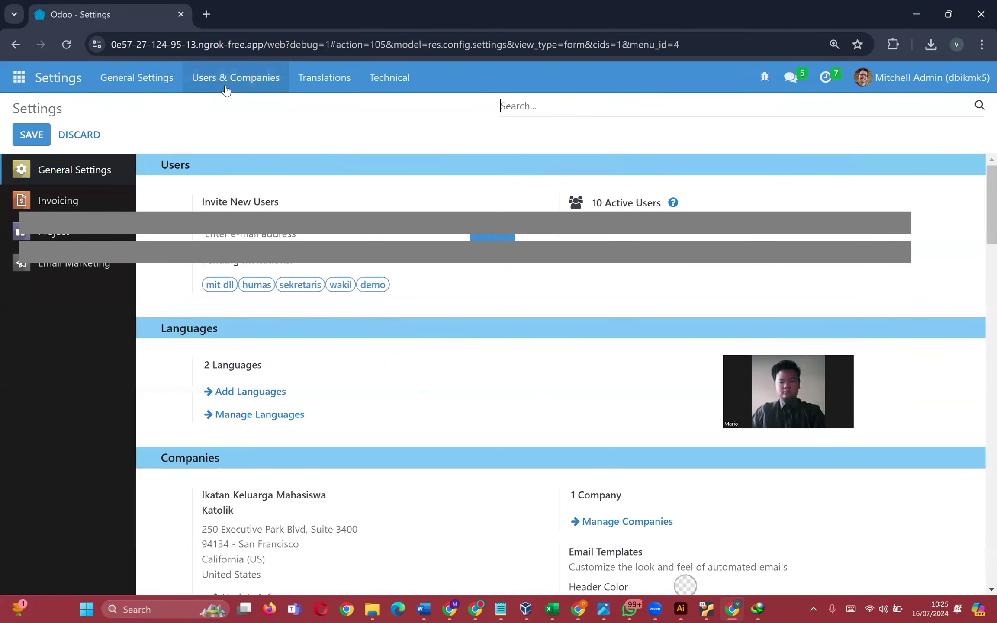
left_click(234, 80)
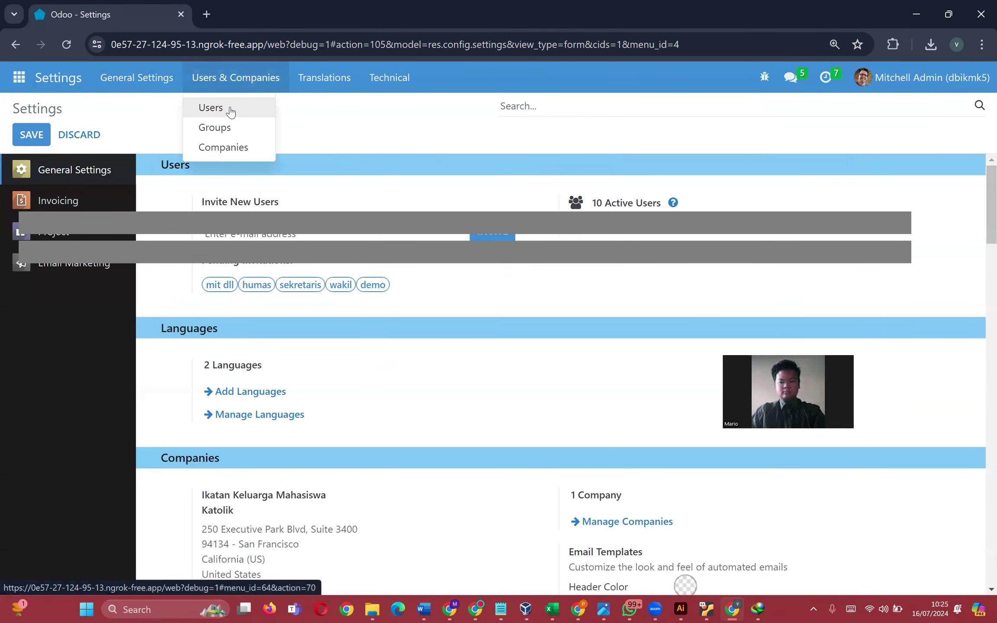
left_click(229, 107)
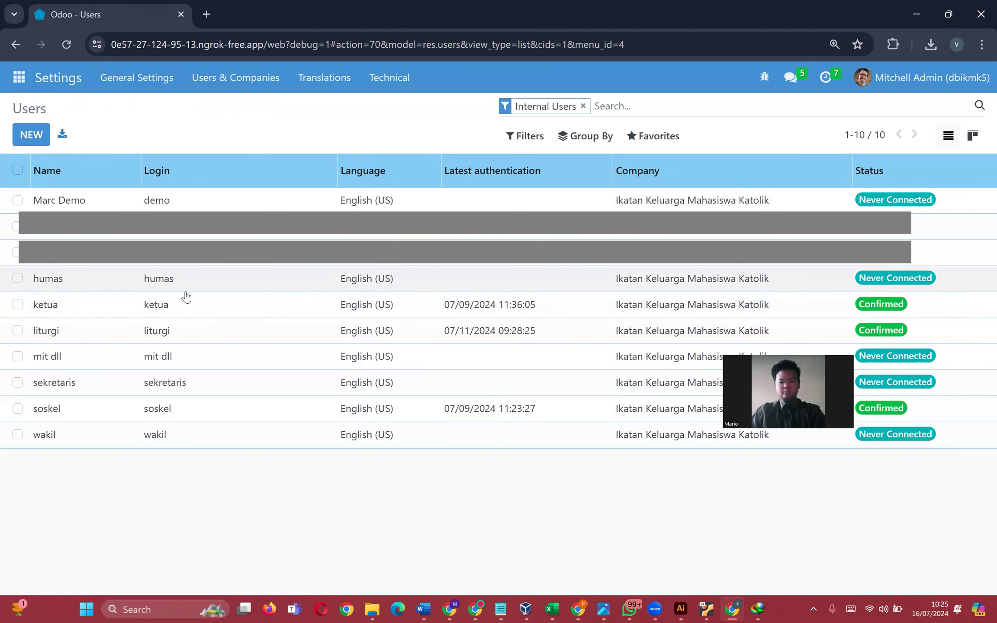
- Start a new user named Liturgi and enter its login e-mail address
left_click(30, 135)
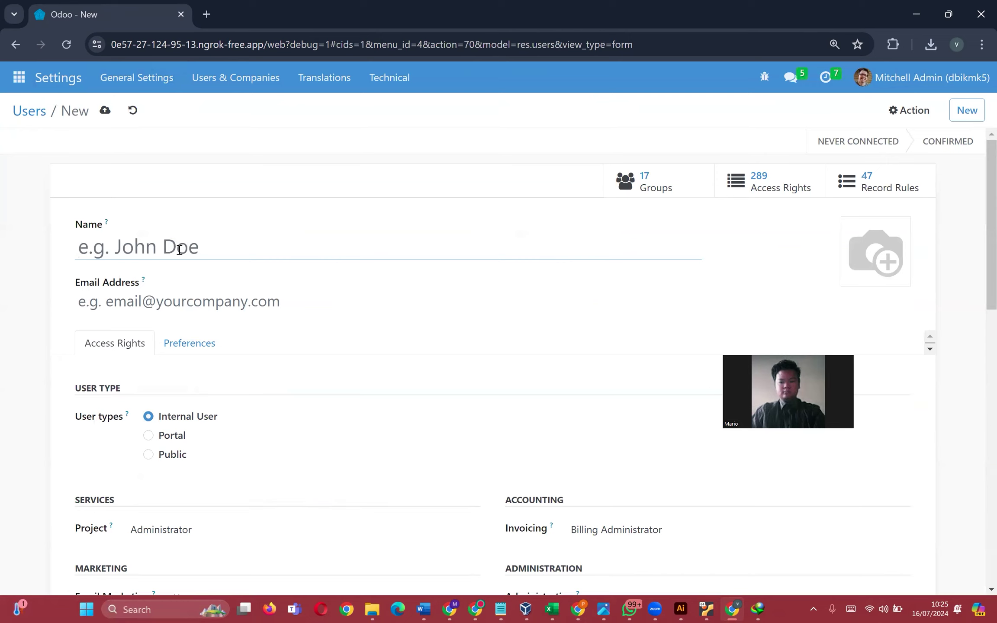
type("Lityur")
key("BackSpace")
key("BackSpace")
key("BackSpace")
type("urgi")
left_click(185, 304)
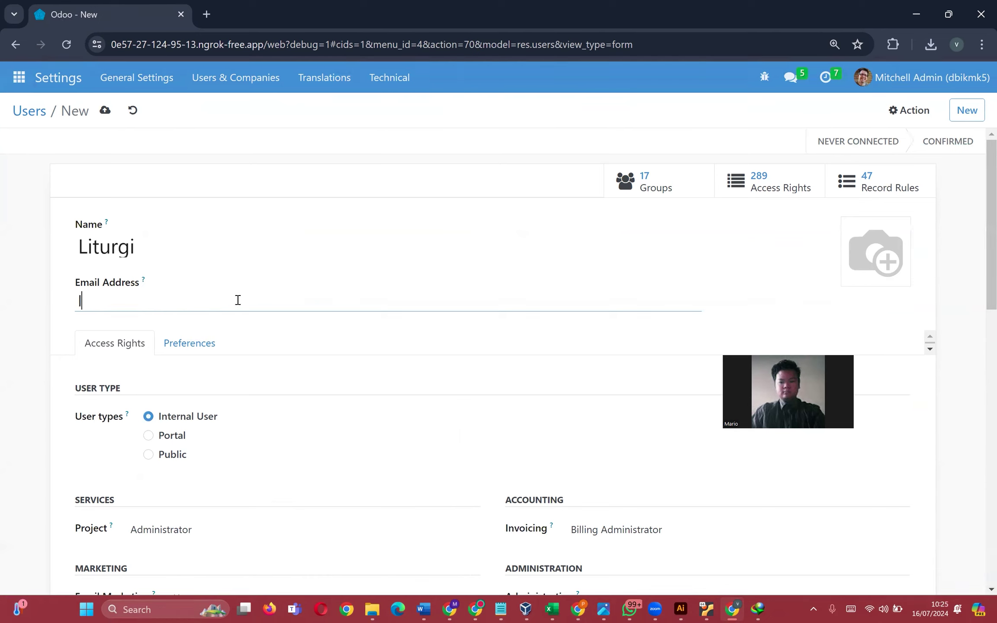
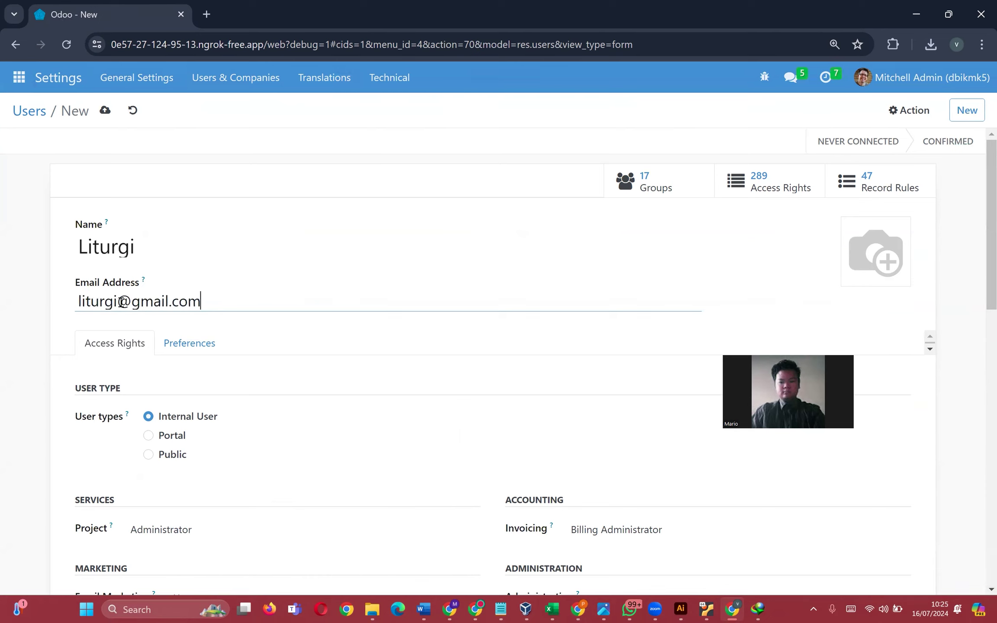
left_click_drag(118, 302, 45, 302)
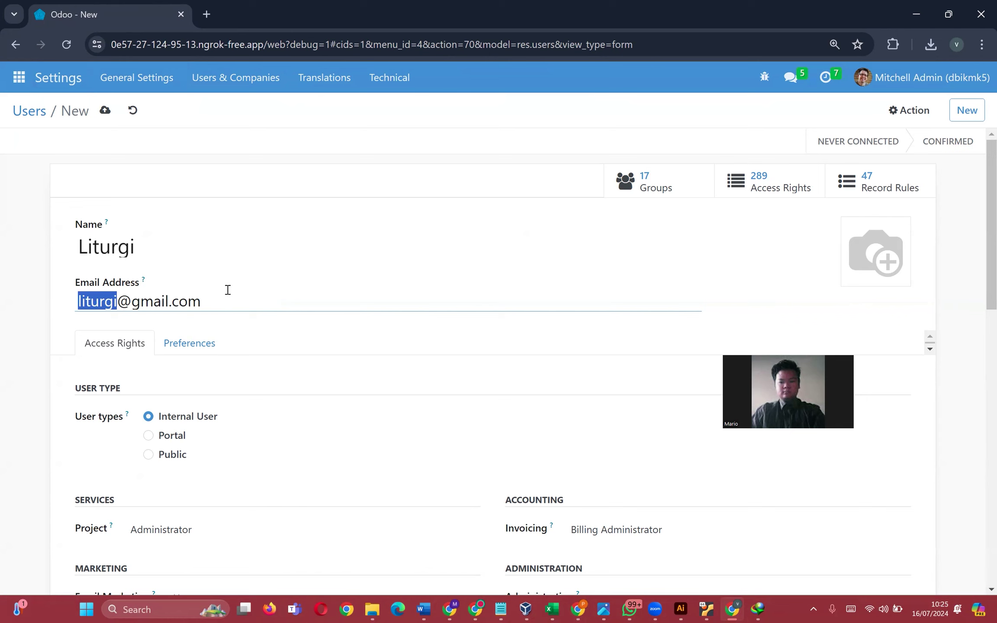
left_click(260, 300)
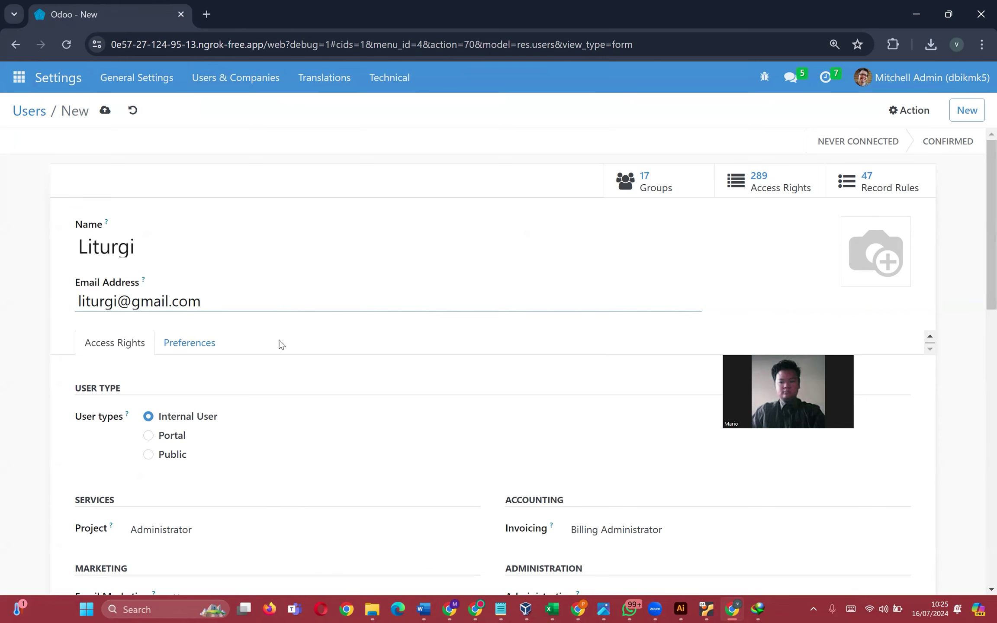
- Tick the Liturgi role under JABATAN and set the emoji-people image as the avatar
scroll(552, 422, "down", 5)
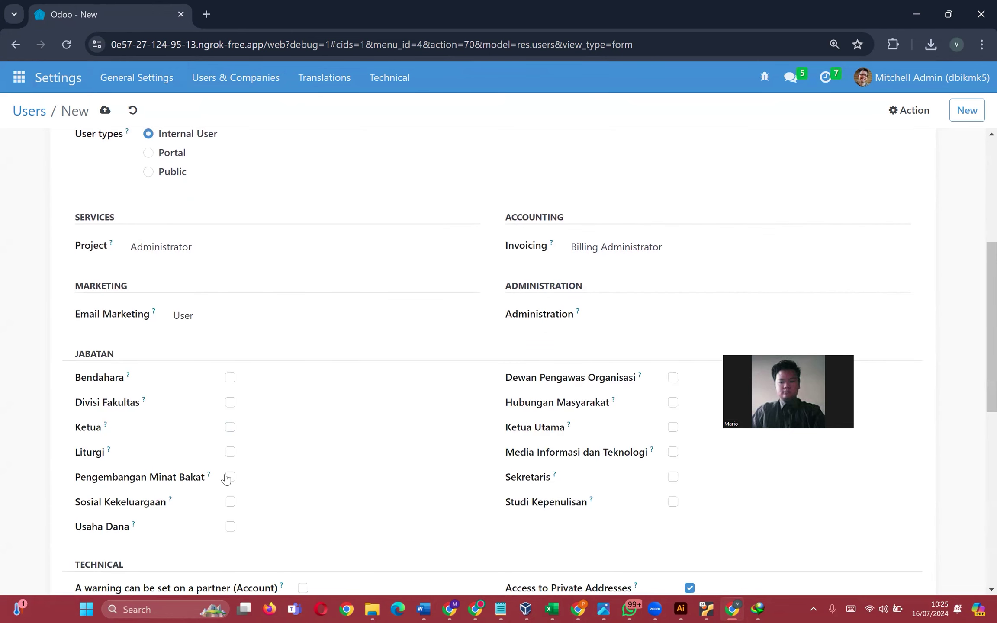
scroll(192, 411, "up", 3)
scroll(188, 321, "down", 3)
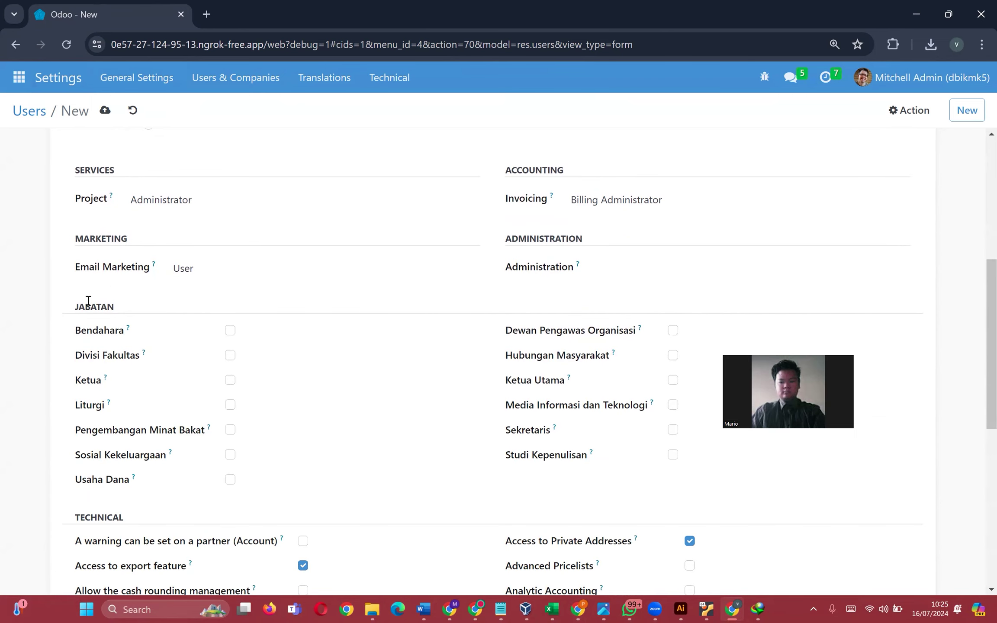
left_click_drag(76, 308, 113, 306)
left_click(229, 405)
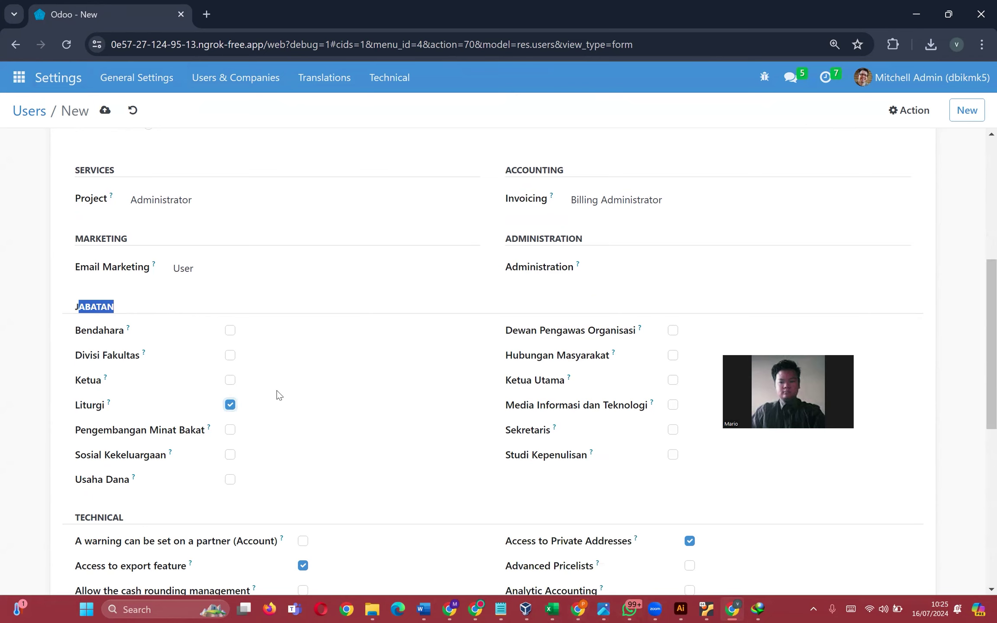
left_click(254, 403)
scroll(289, 424, "up", 3)
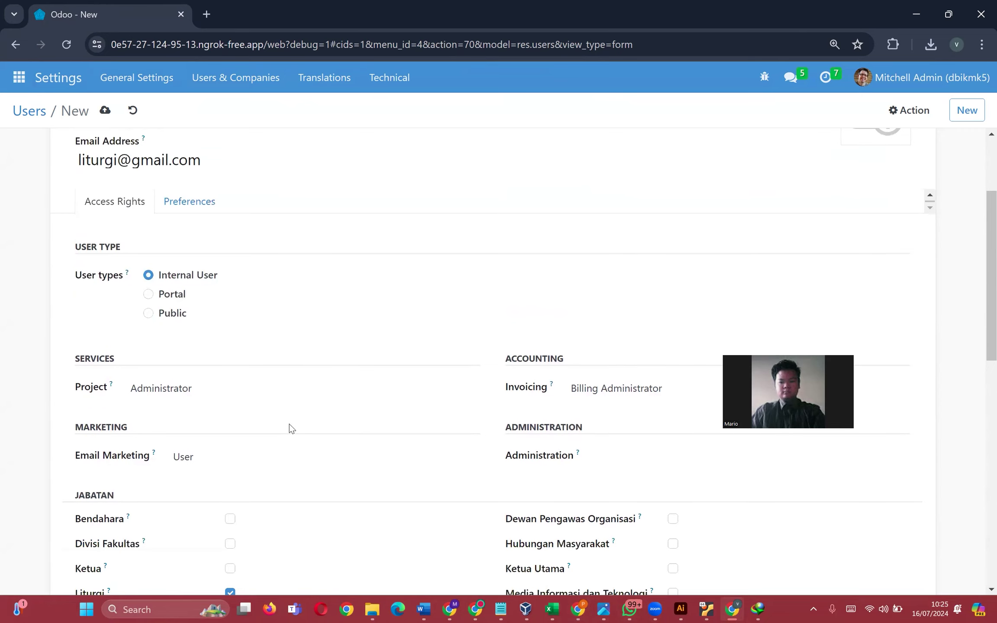
scroll(289, 424, "up", 2)
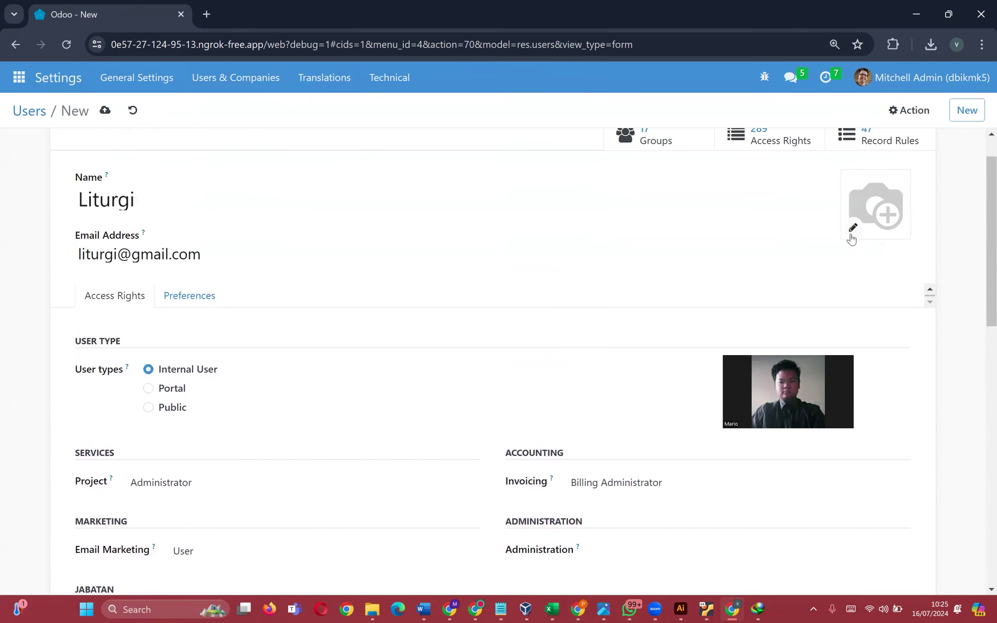
left_click(851, 229)
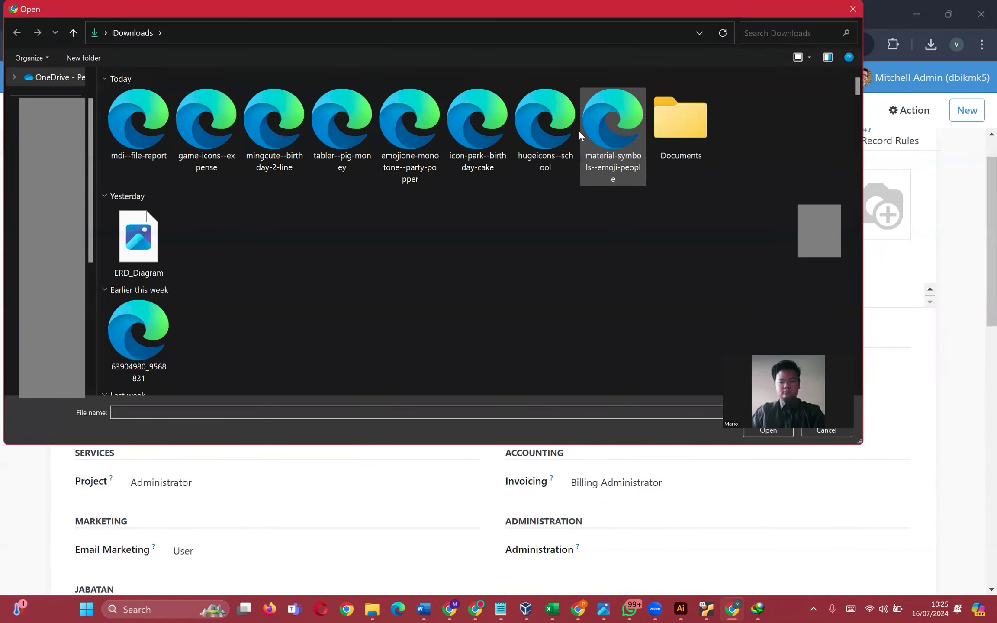
double_click(593, 126)
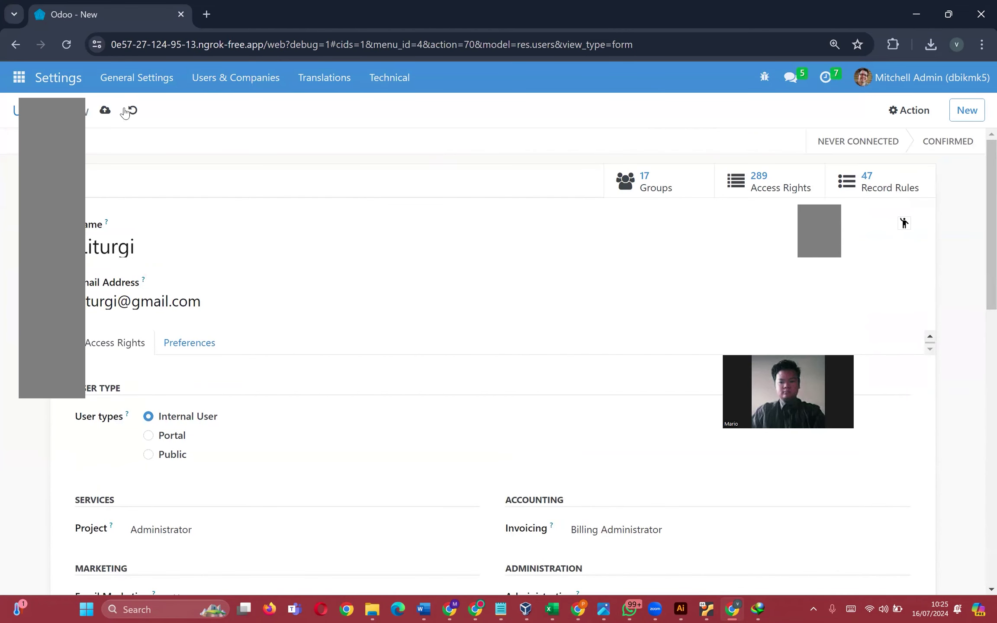
- Save the new Liturgi user
left_click(105, 111)
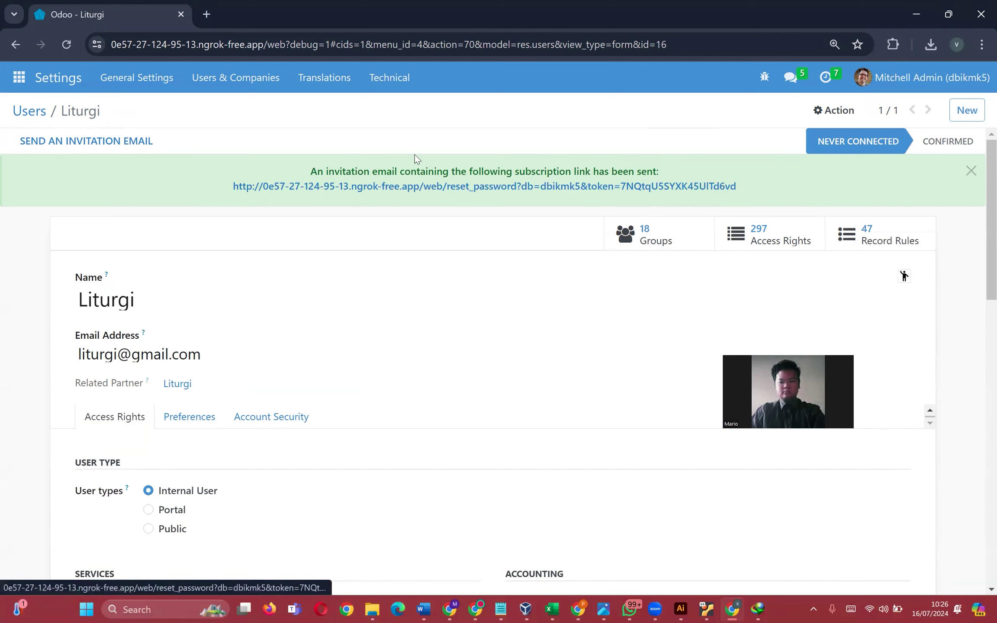
mouse_move(233, 186)
left_mouse_down()
mouse_move(737, 191)
mouse_move(229, 191)
left_mouse_up()
left_click(806, 190)
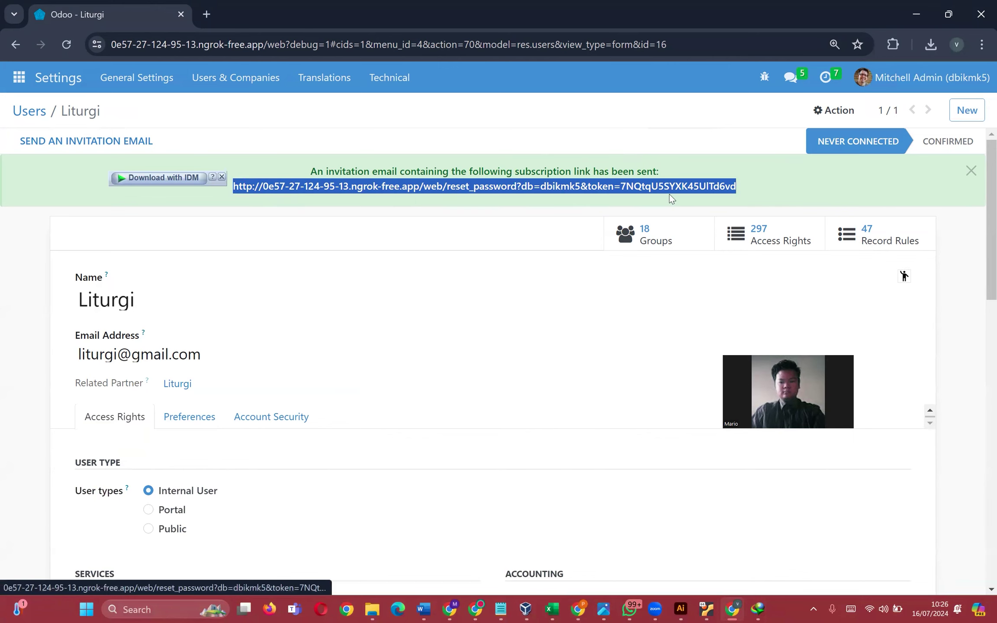
left_click(804, 196)
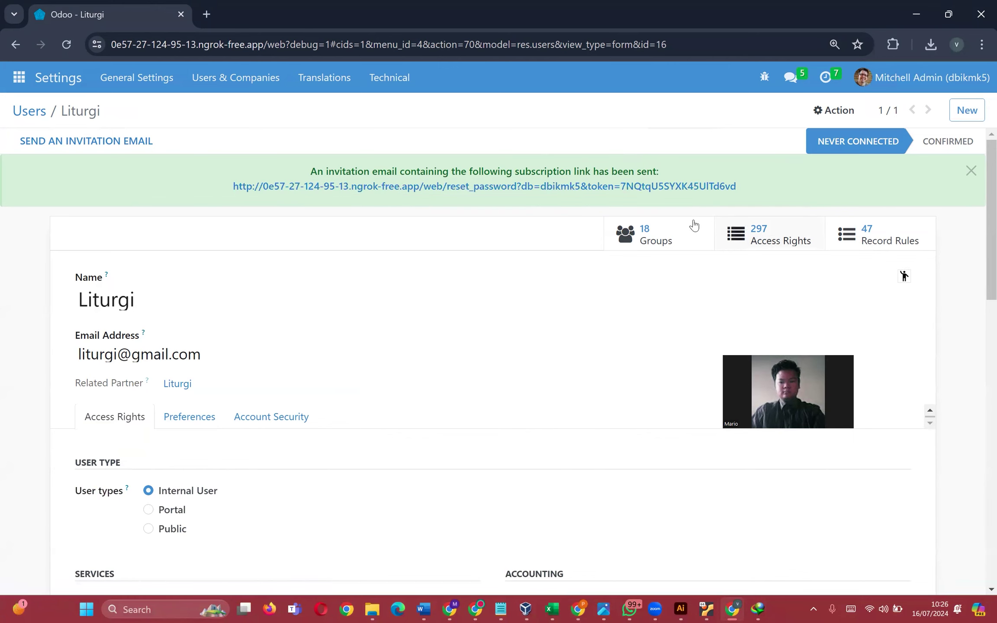
- Set a new password for the Liturgi login with Action > Change Password
left_click(844, 112)
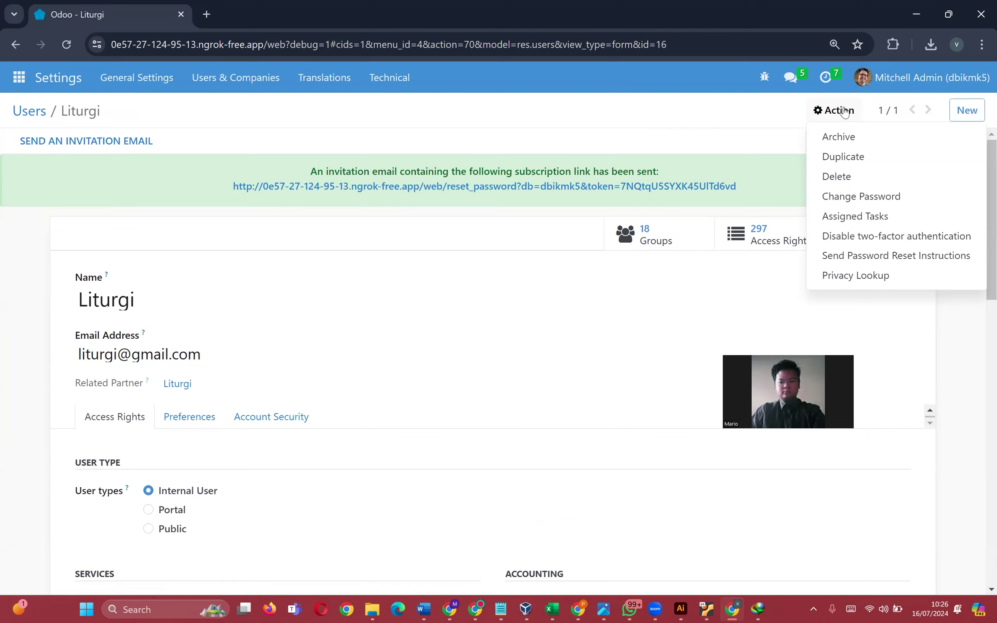
left_click(736, 135)
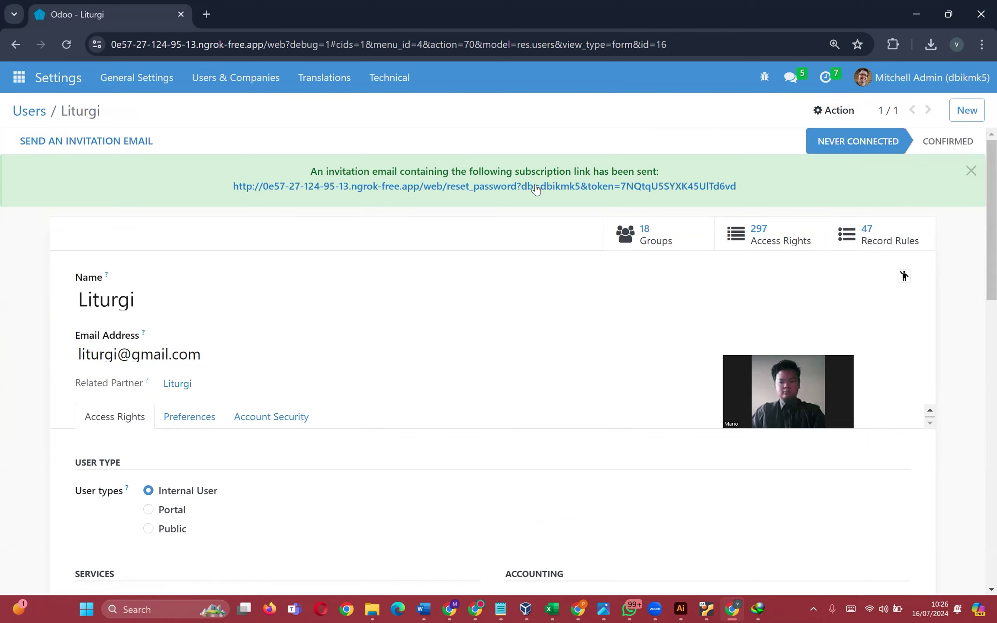
left_click(828, 112)
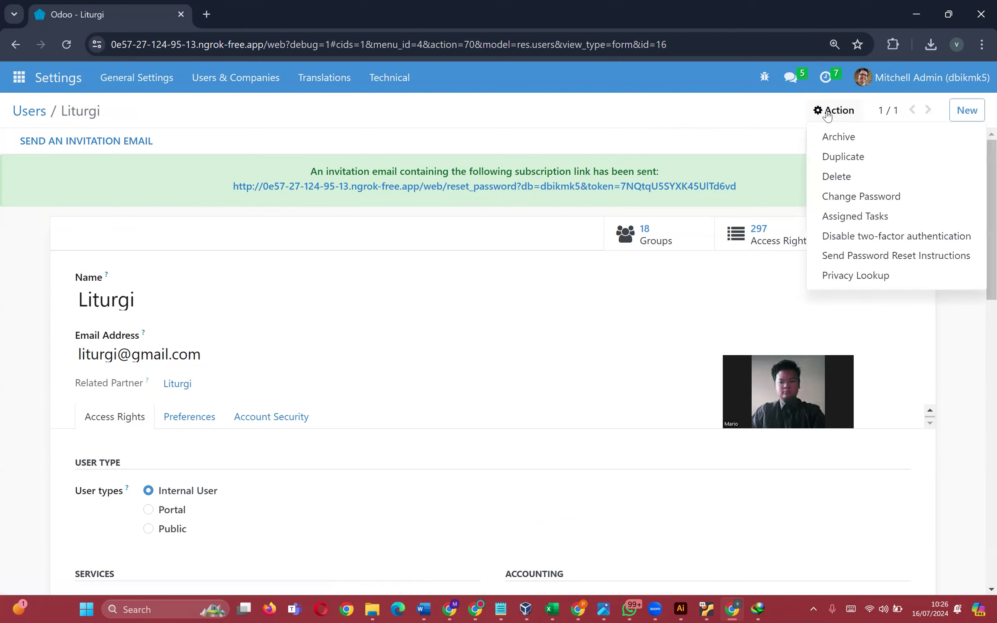
left_click(860, 197)
left_click(291, 178)
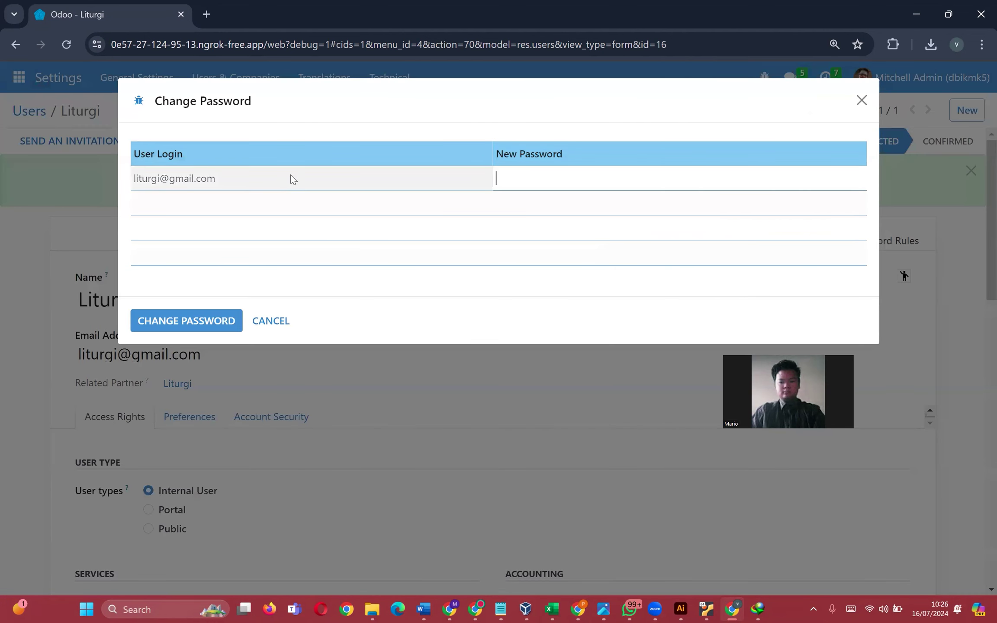
left_click(560, 183)
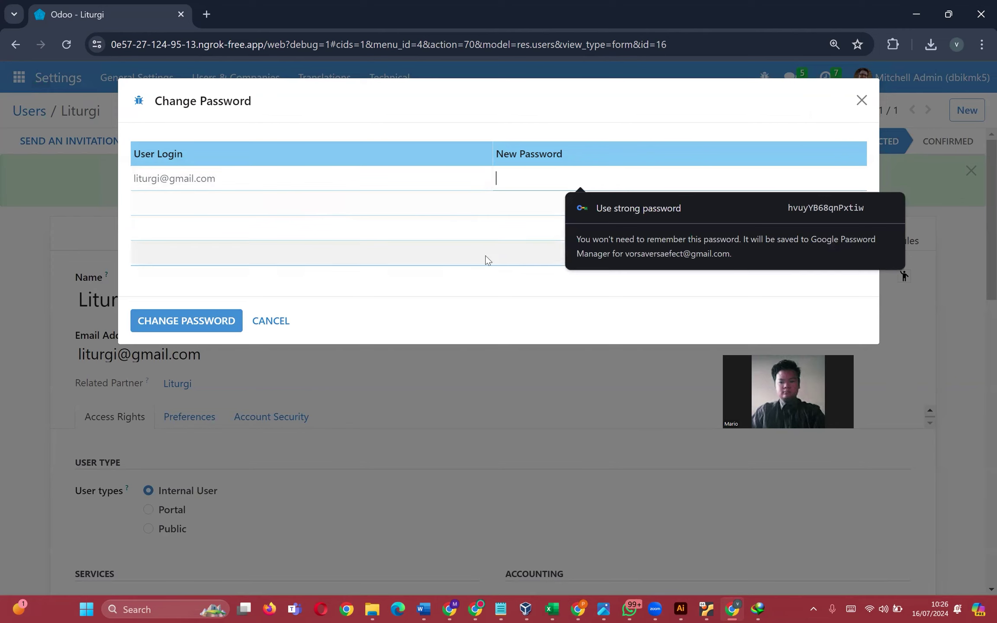
type("••••••••••••")
key("ctrl+a")
type("•••••••••")
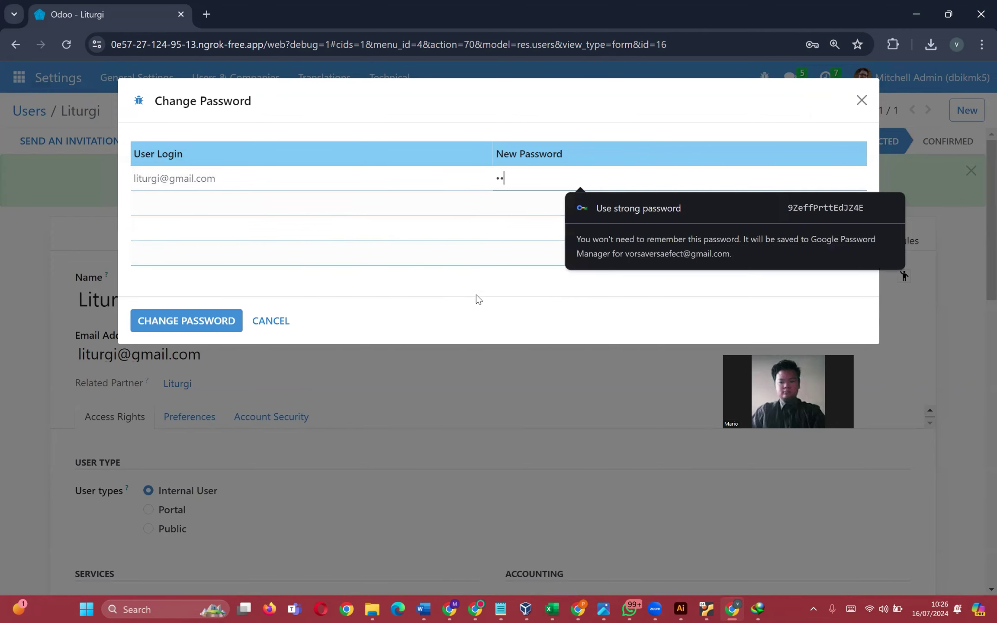
left_click(190, 320)
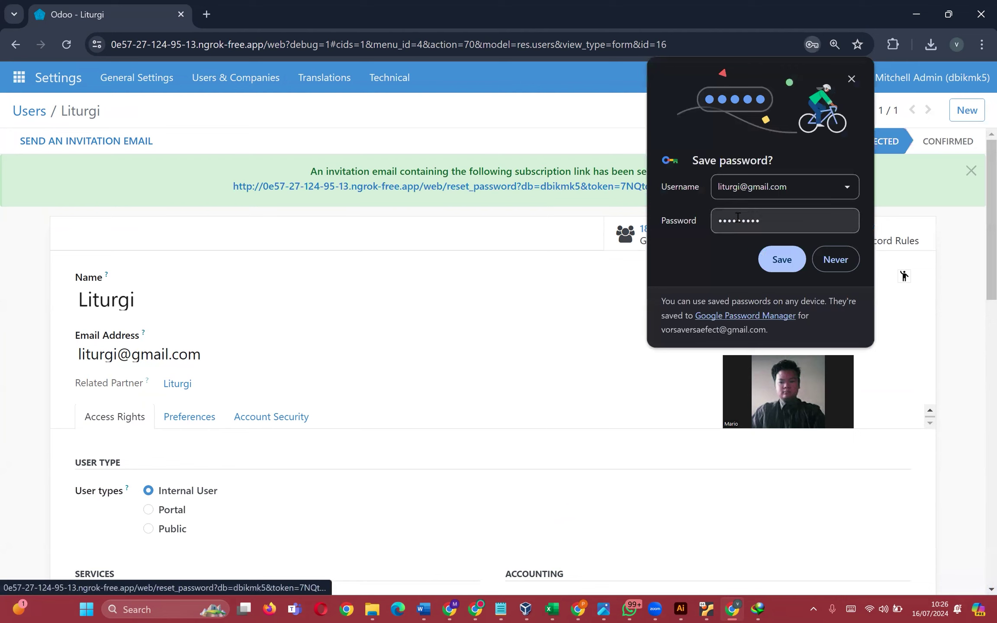
- Dismiss the browser's save-password prompt and log out of the admin account
left_click_drag(803, 186, 721, 177)
key("ctrl+c")
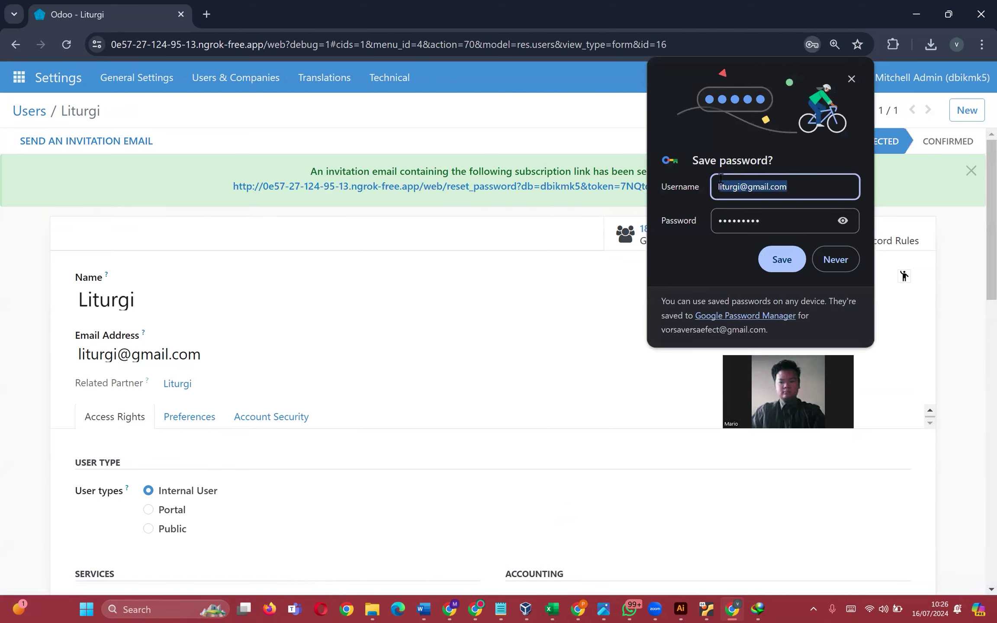
left_click(851, 78)
left_click(900, 78)
left_click(908, 215)
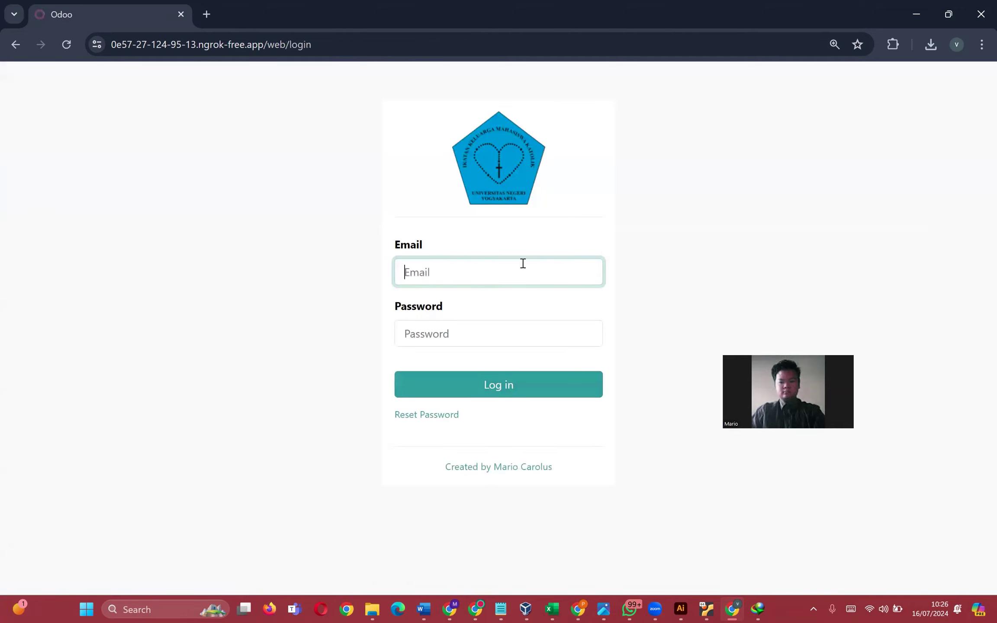
- Sign in with the corrected role login e-mail and its password, dismissing Chrome's save prompt
key("ctrl+v")
left_click(495, 333)
type("••••••••••")
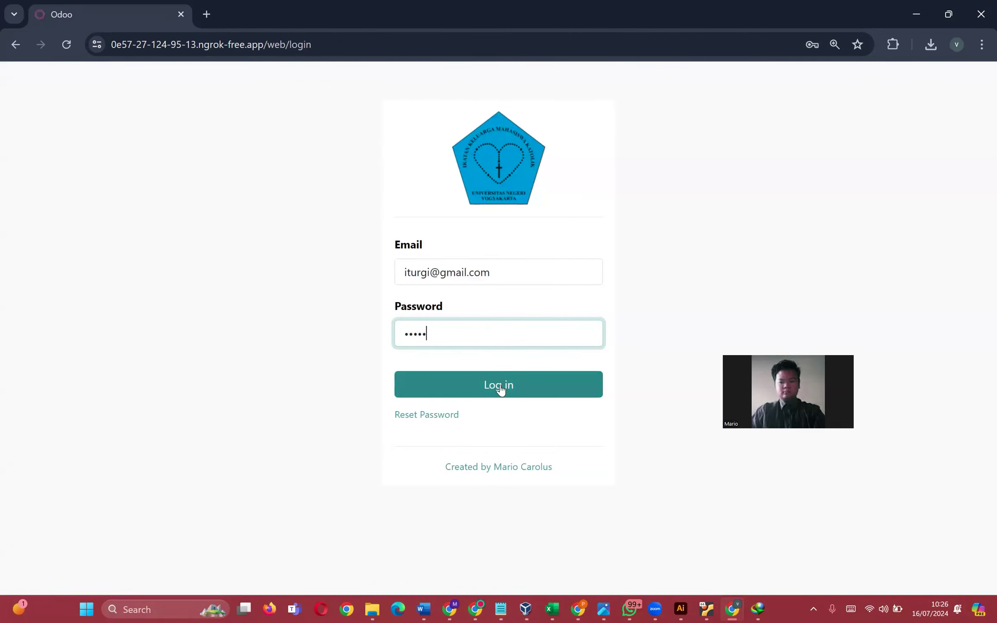
key("ctrl+a")
type("••••")
left_click(506, 392)
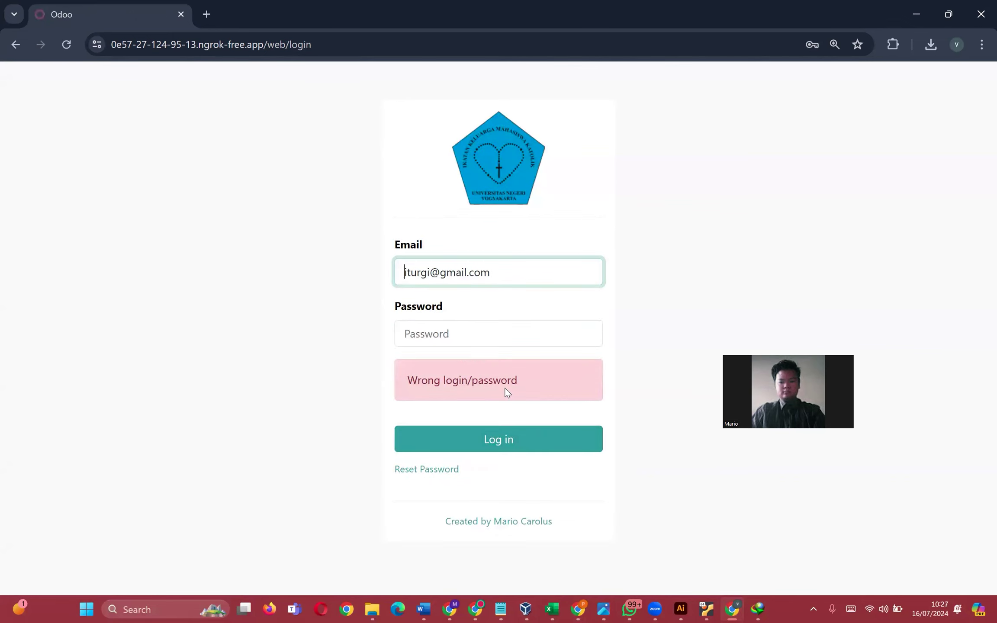
left_click(505, 336)
type("•••••••••")
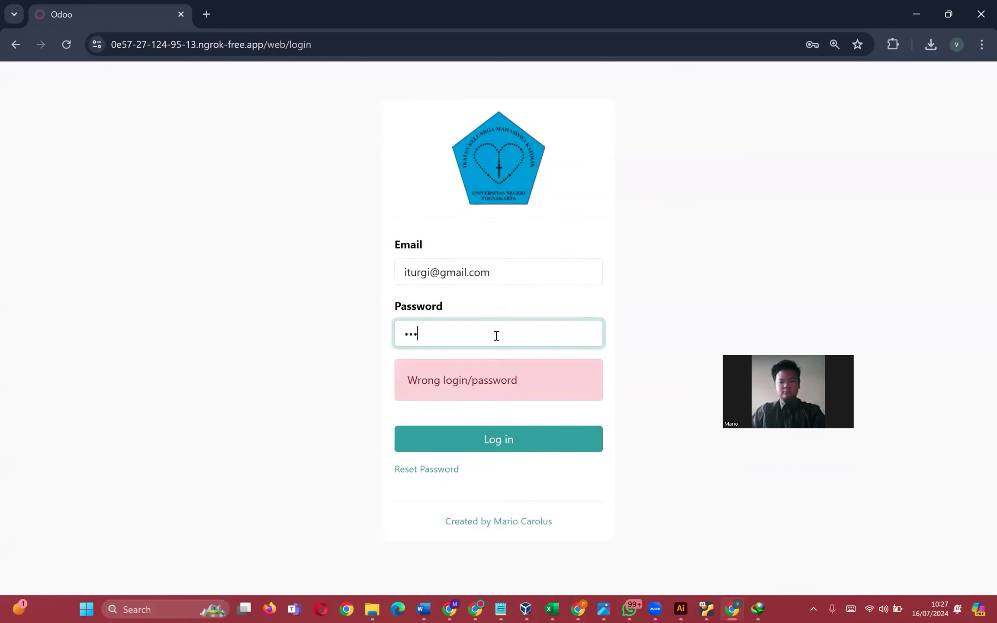
left_click(414, 276)
type("l")
left_click(502, 436)
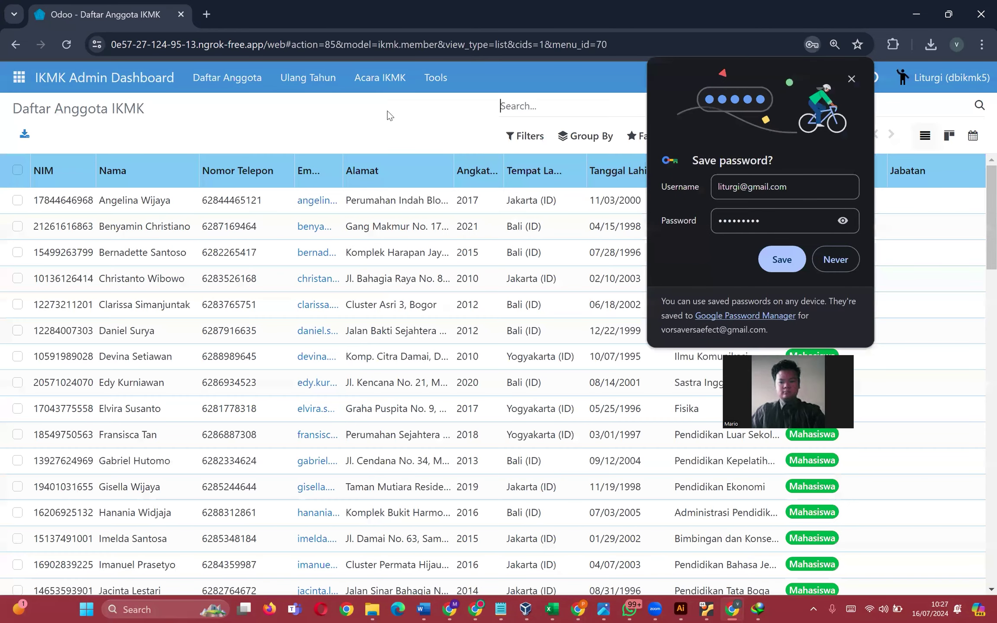
left_click(849, 77)
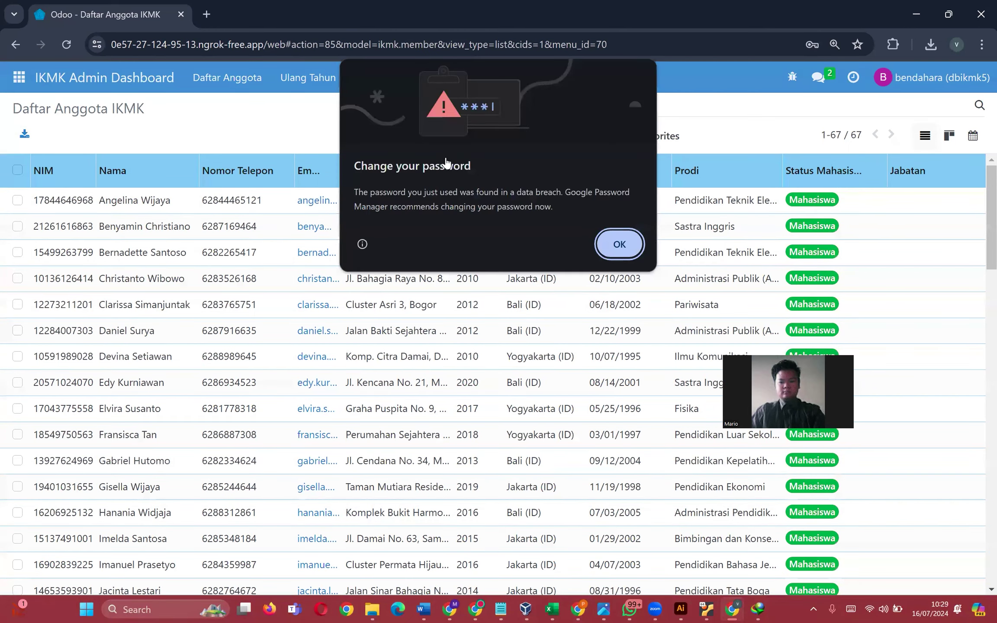
left_click(619, 245)
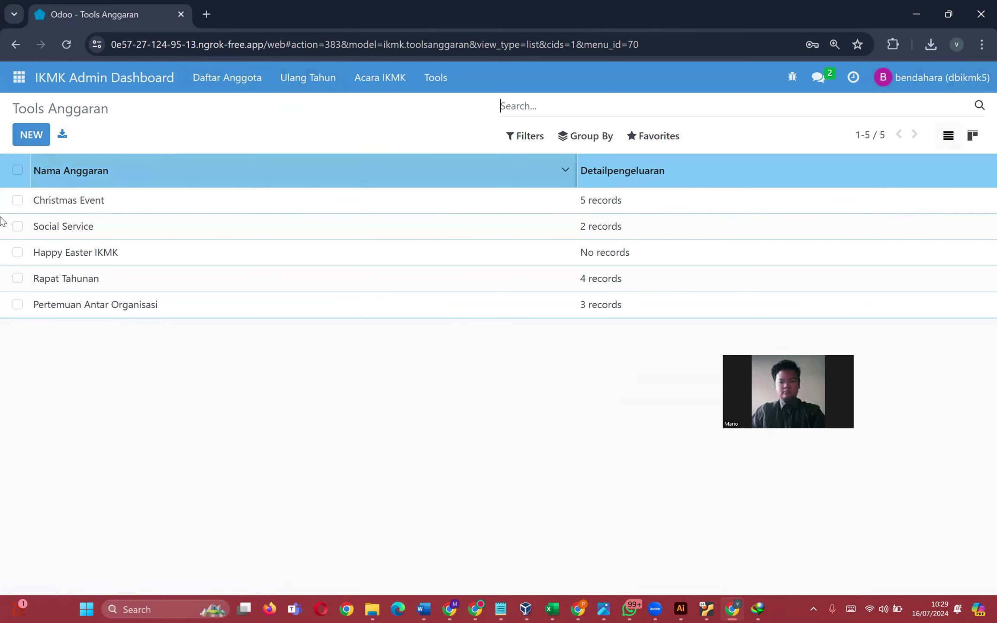
left_click(510, 239)
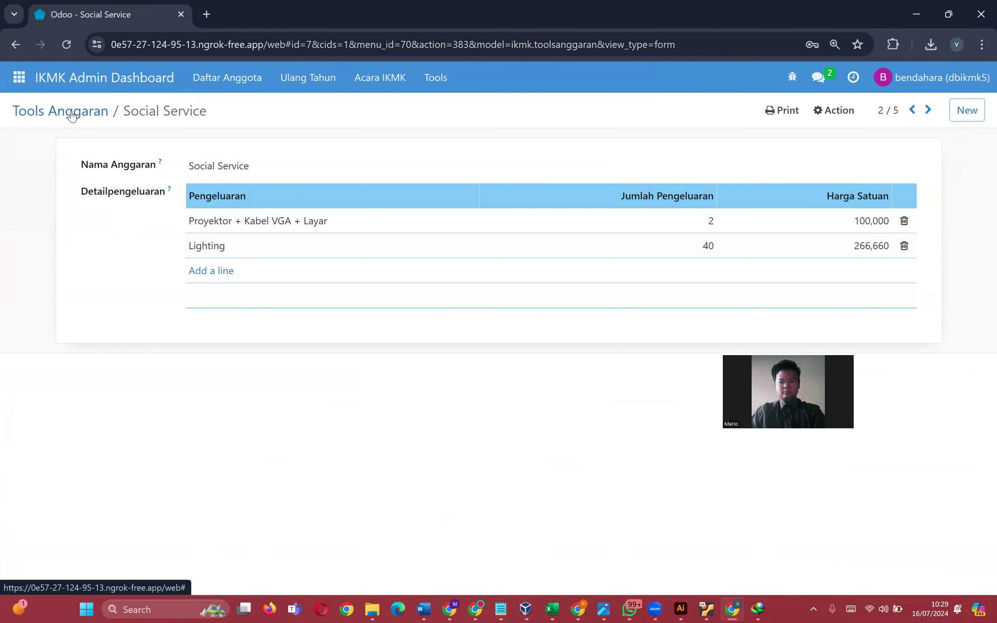
left_click(72, 116)
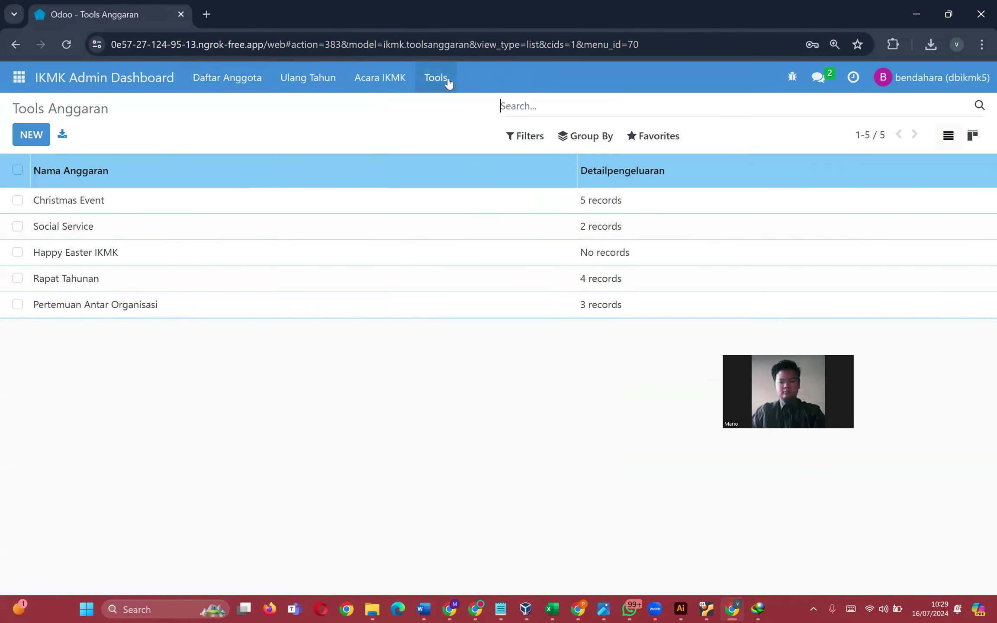
left_click(296, 83)
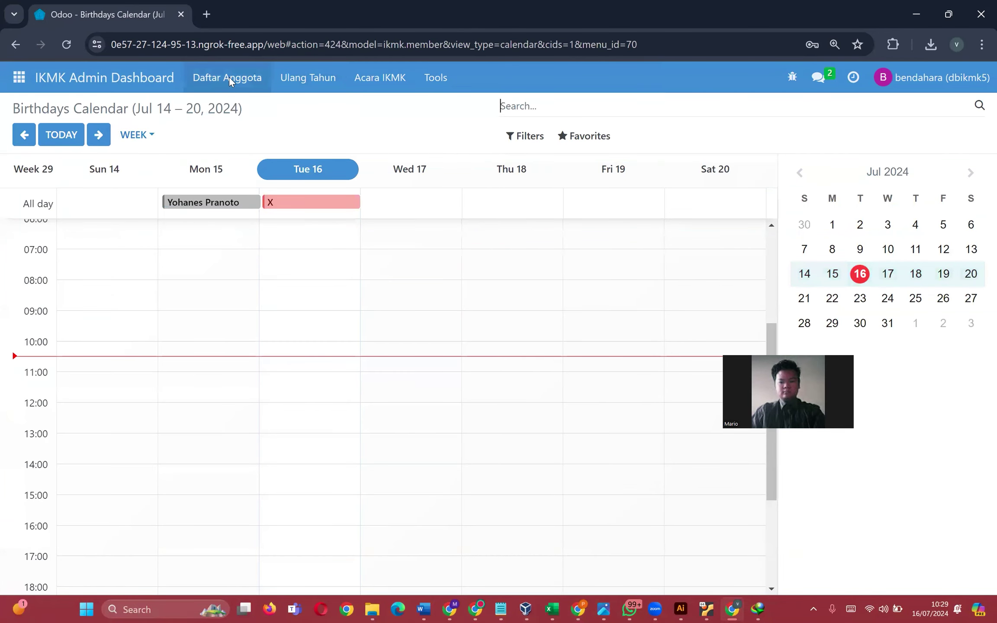
left_click(233, 80)
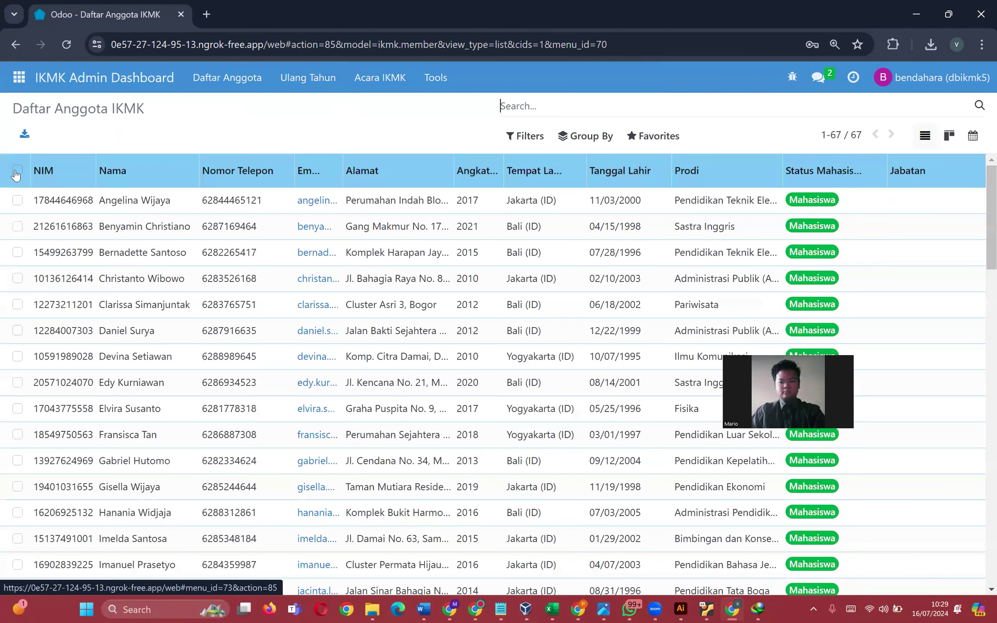
- Select the first two members and try exporting them, dismissing the access error
left_click(18, 170)
left_click(18, 201)
left_click(17, 227)
left_click(427, 138)
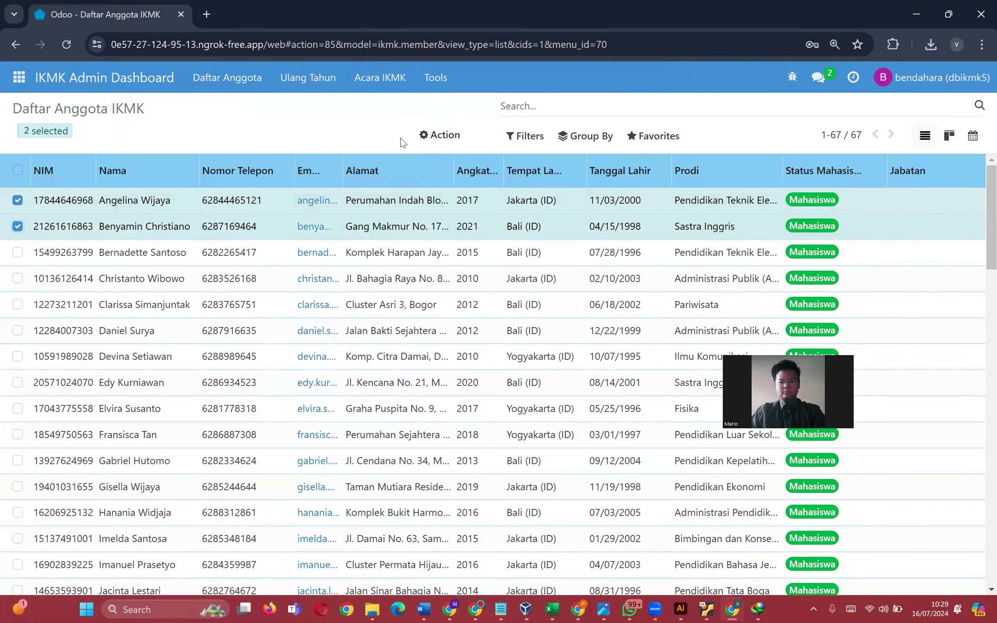
left_click(446, 162)
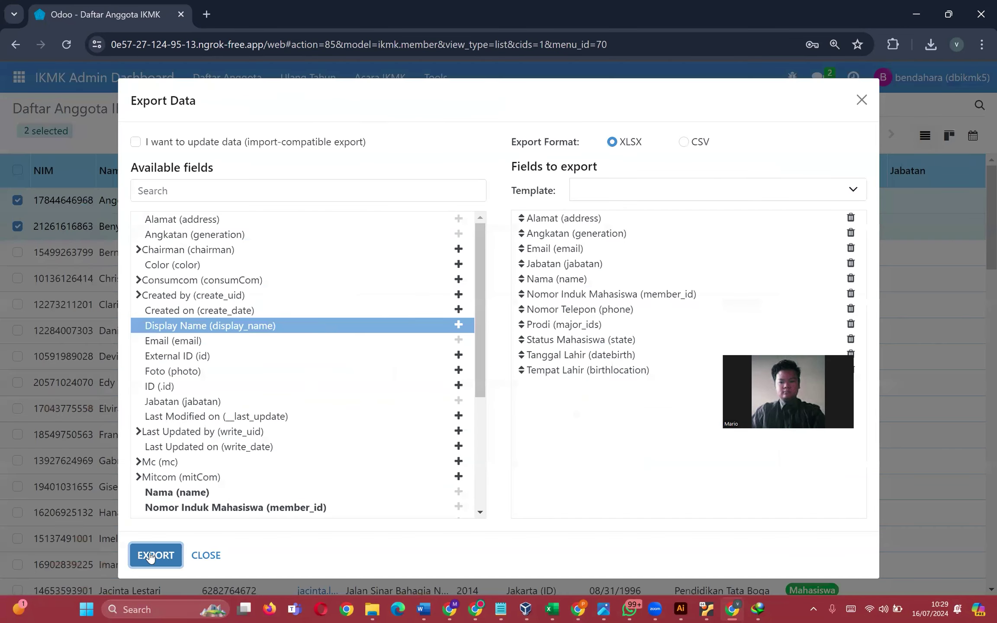
left_click(154, 553)
left_click_drag(386, 297, 101, 139)
left_click(145, 347)
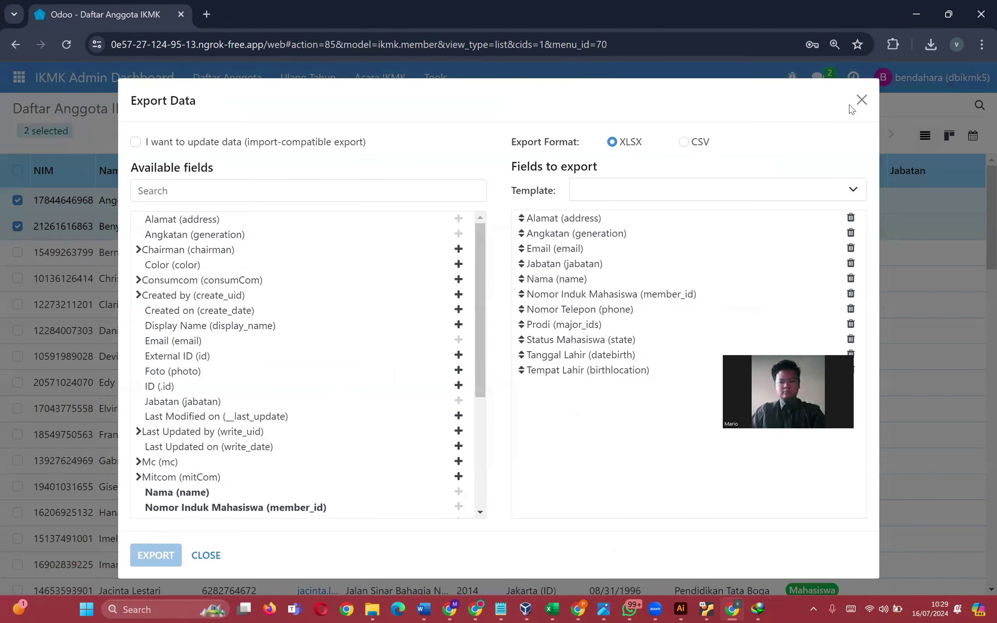
left_click(861, 100)
left_click(18, 200)
left_click(17, 226)
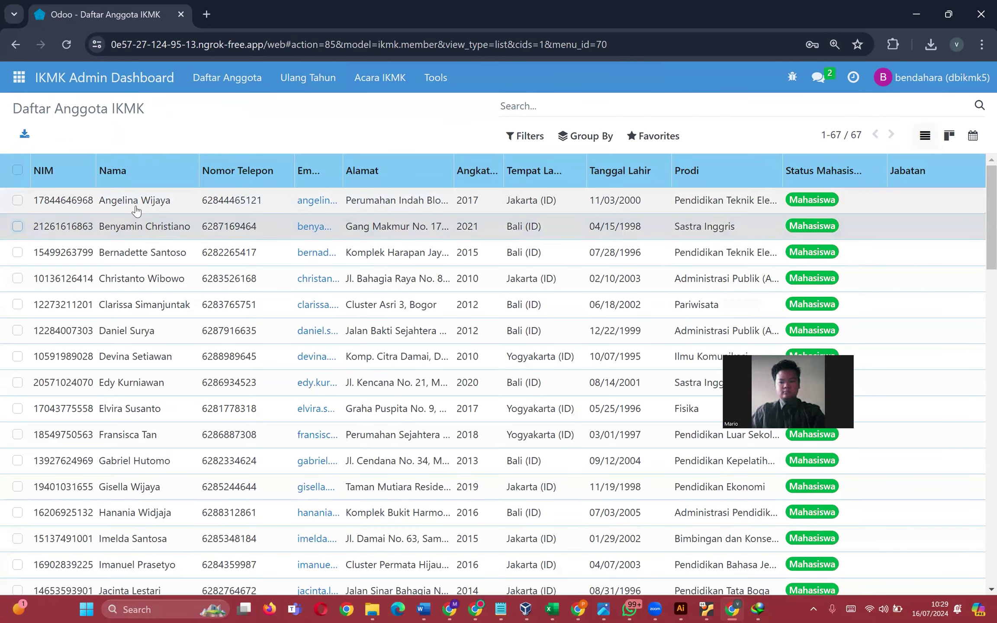
left_click(136, 211)
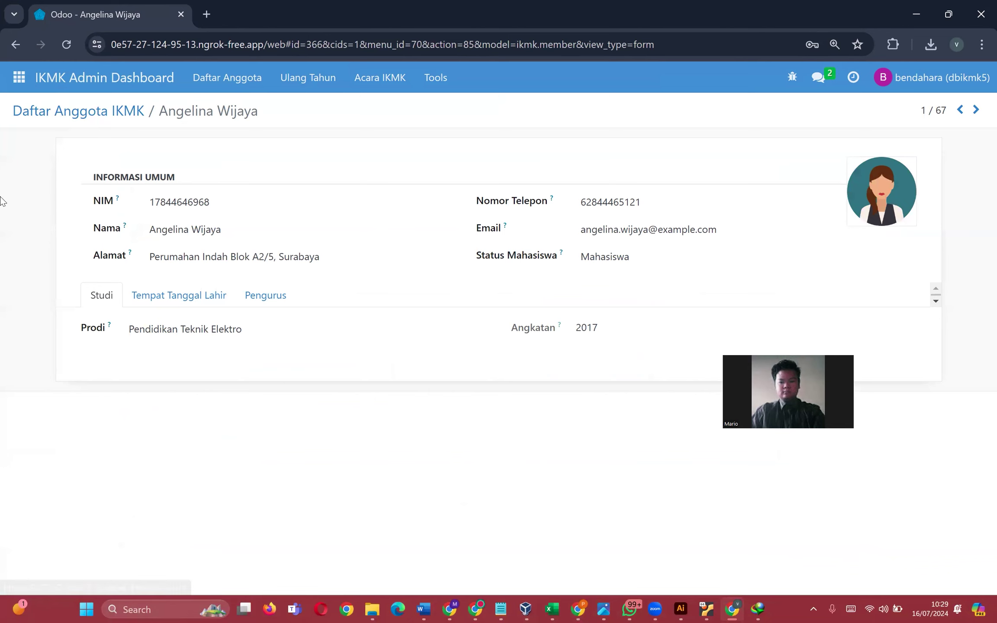
key("alt+Left")
- Export the two members to XLSX without the Prodi field and open the download
left_click(17, 200)
left_click(17, 226)
left_click(440, 134)
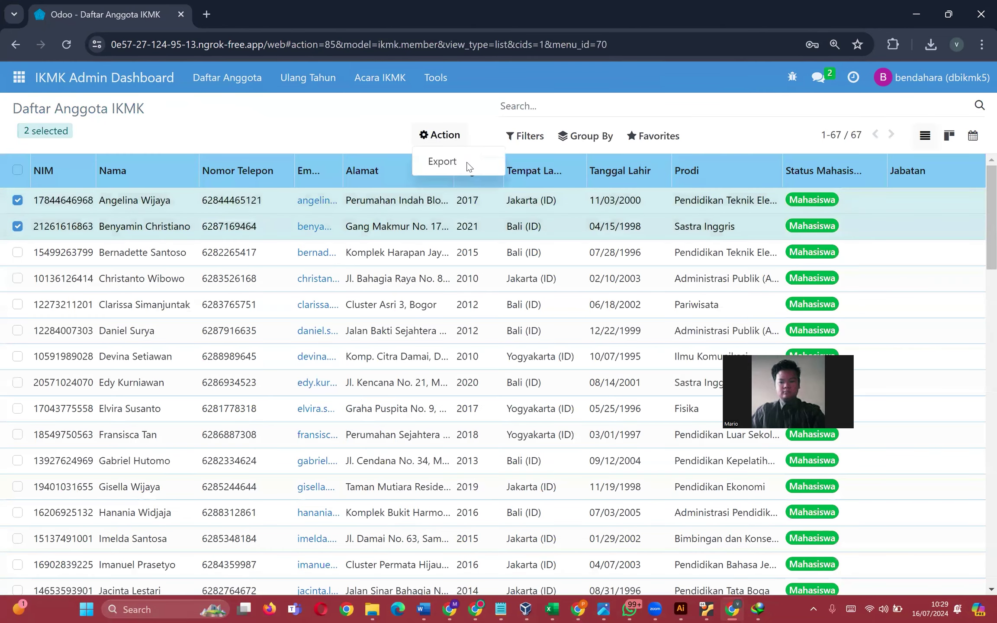
left_click(442, 161)
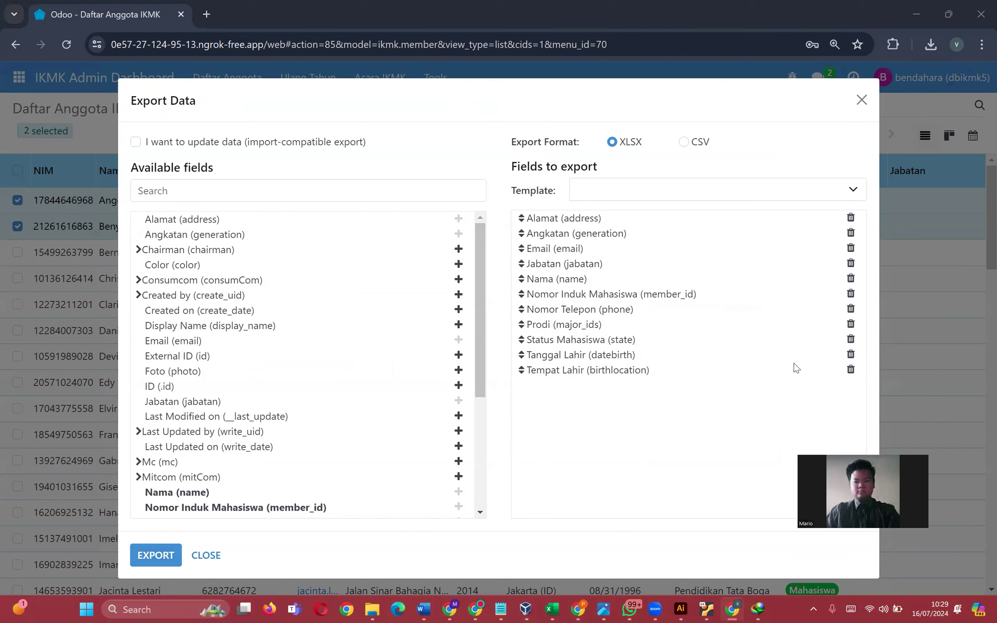
left_click(851, 325)
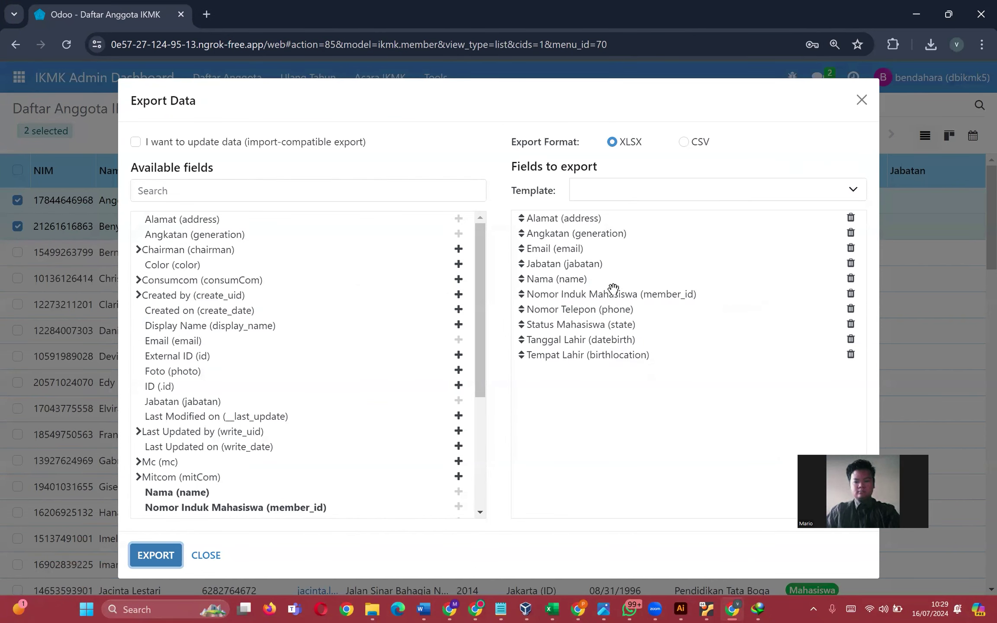
left_click(156, 555)
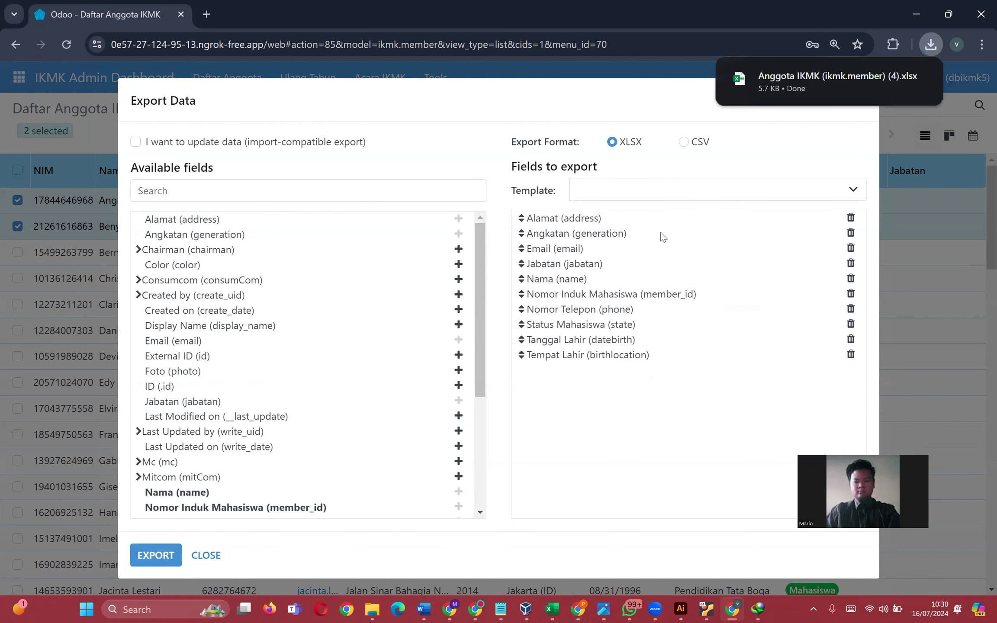
left_click(806, 83)
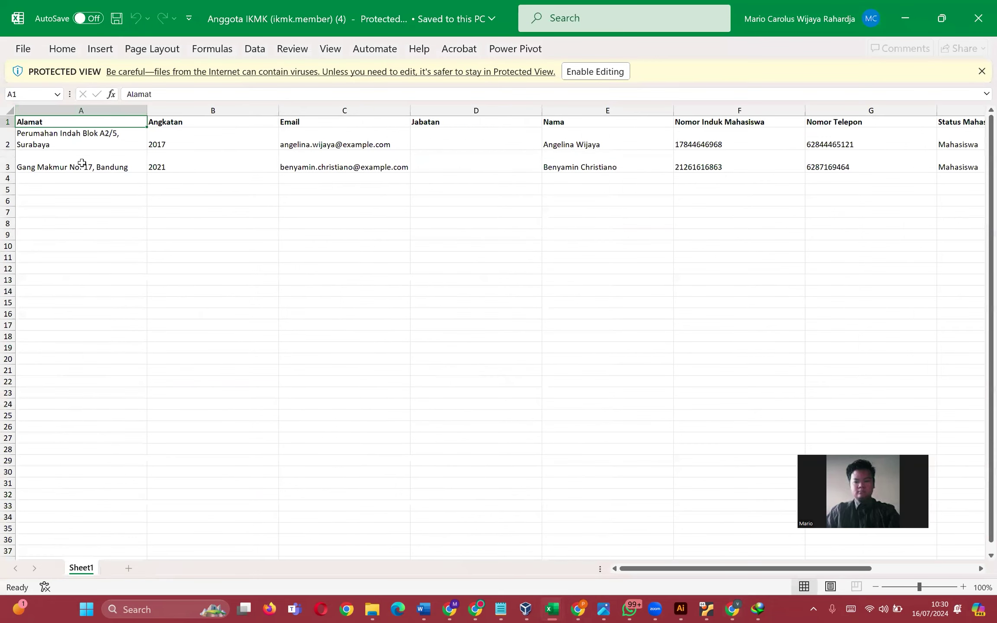
- Look over the two exported member rows in Excel, then close the workbook
left_click(64, 140)
left_click_drag(239, 141, 827, 160)
left_click(826, 160)
left_click(979, 18)
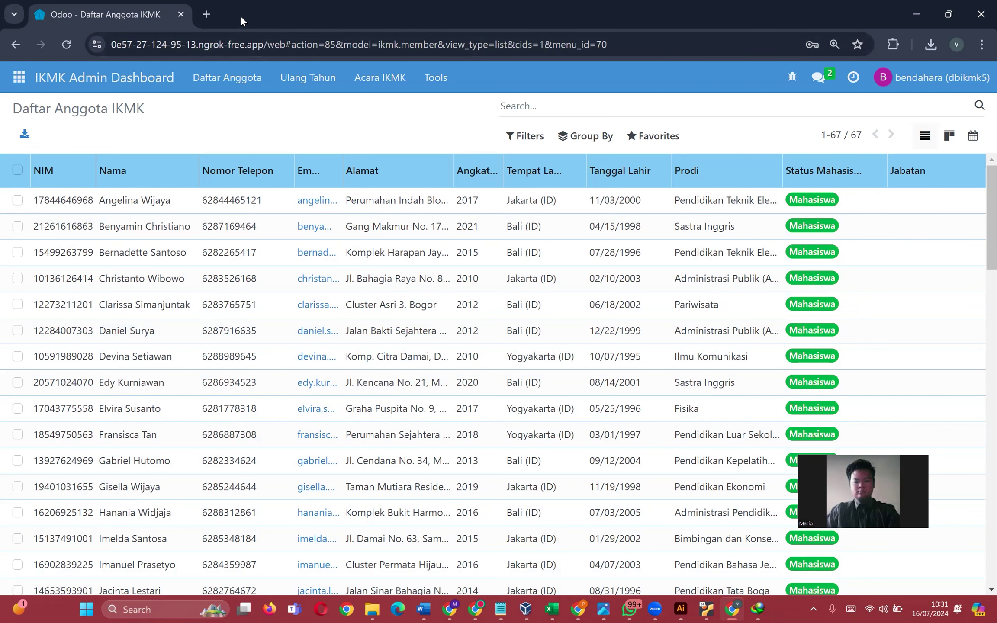
- Open the portfolio site in a new tab, follow its WhatsApp link, then return to Odoo
left_click(207, 14)
type("mario")
key("Return")
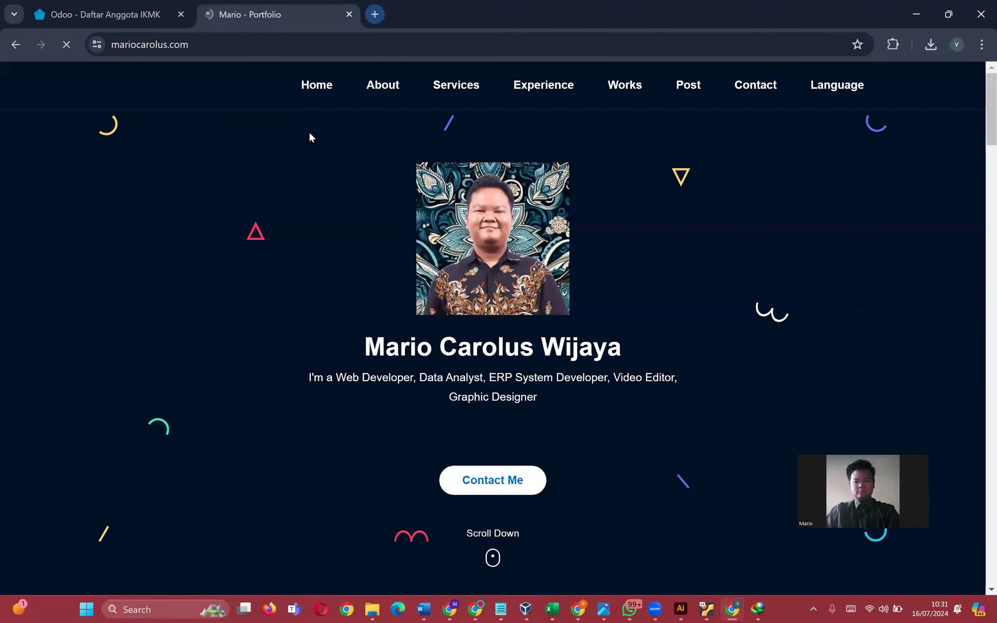
left_click(526, 429)
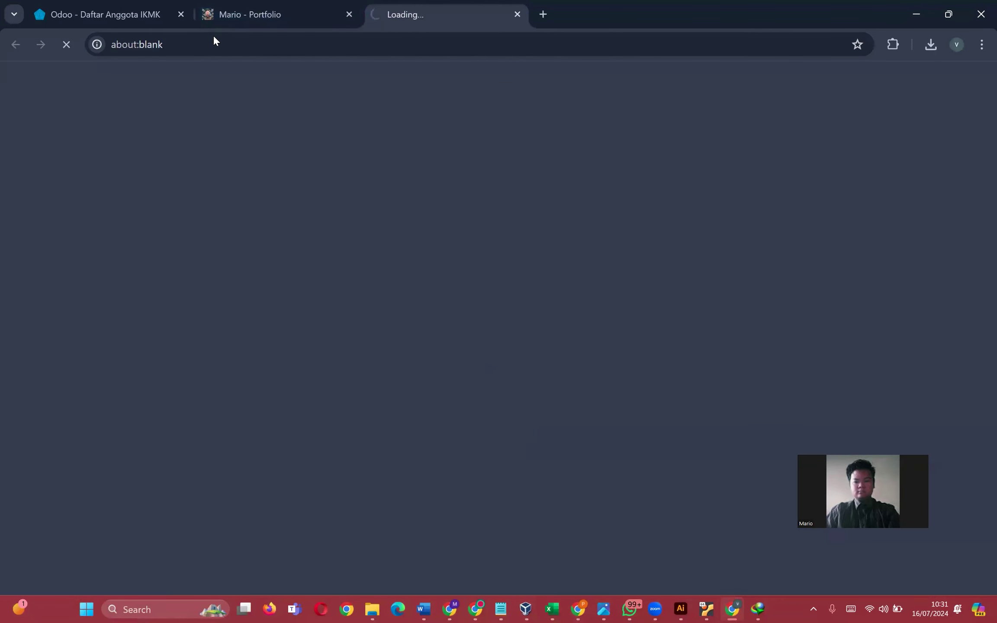
left_click_drag(364, 45, 289, 45)
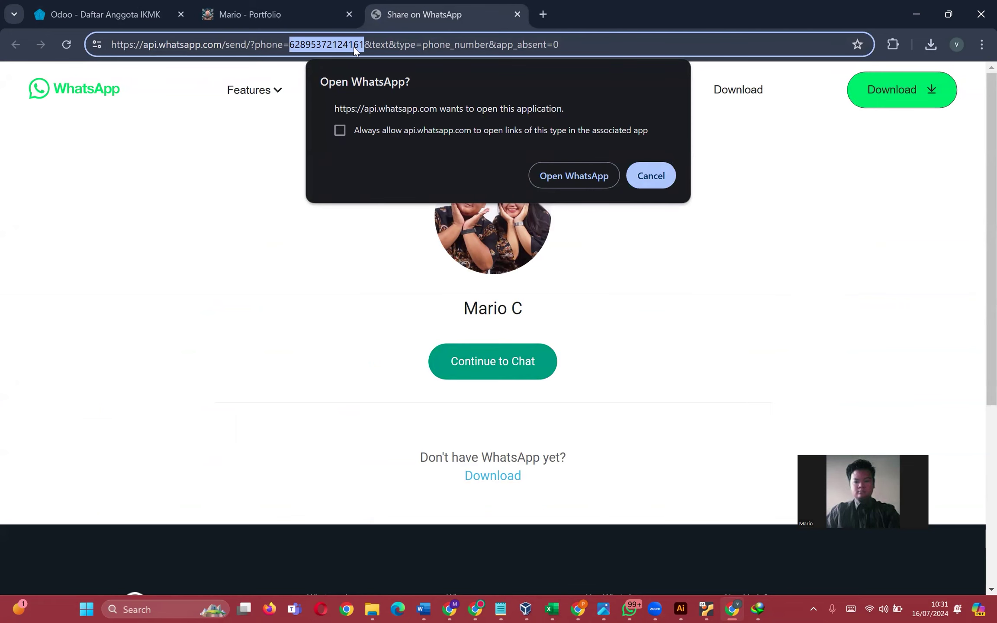
key("ctrl+shift+Tab")
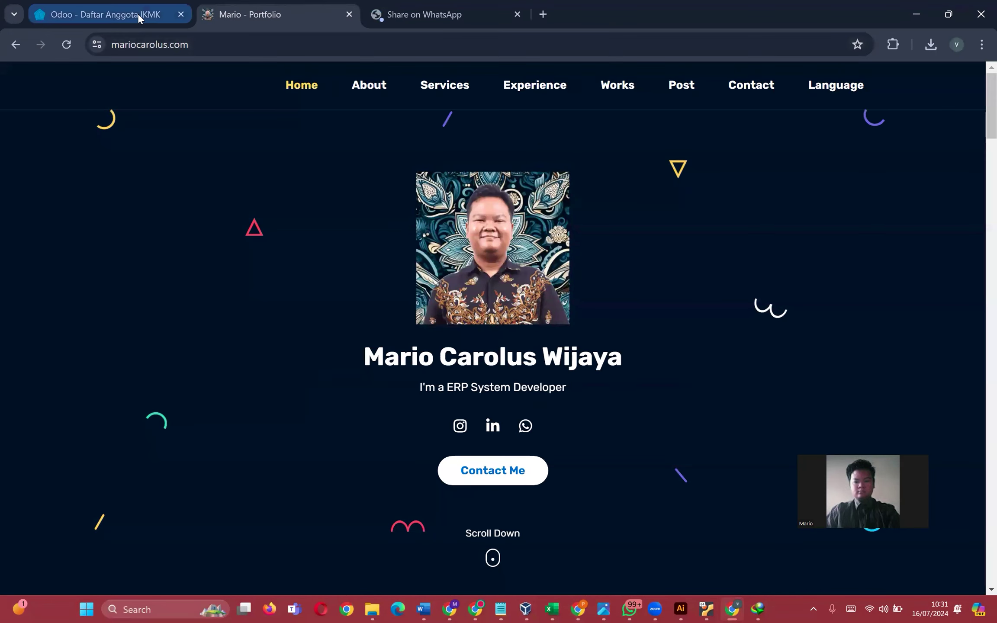
left_click(138, 13)
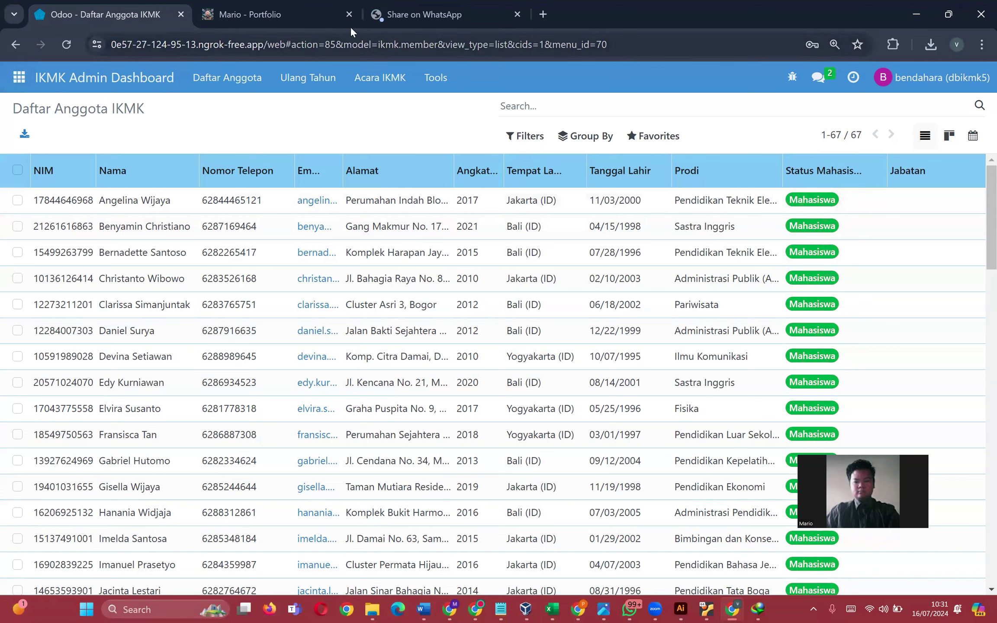
- Close the Portfolio and Share on WhatsApp tabs
left_click(349, 14)
left_click(349, 15)
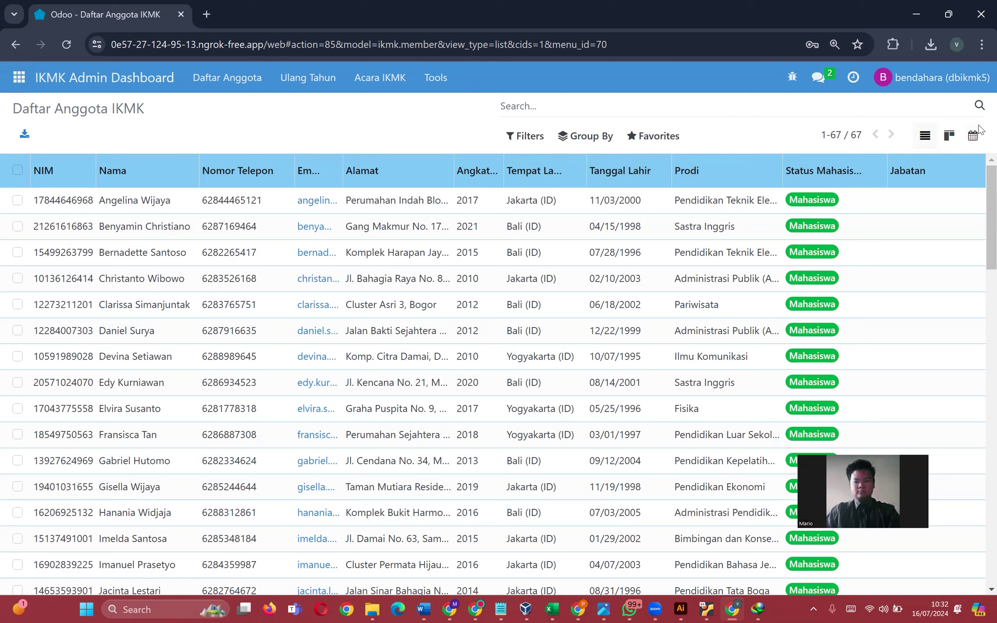
triple_click(78, 108)
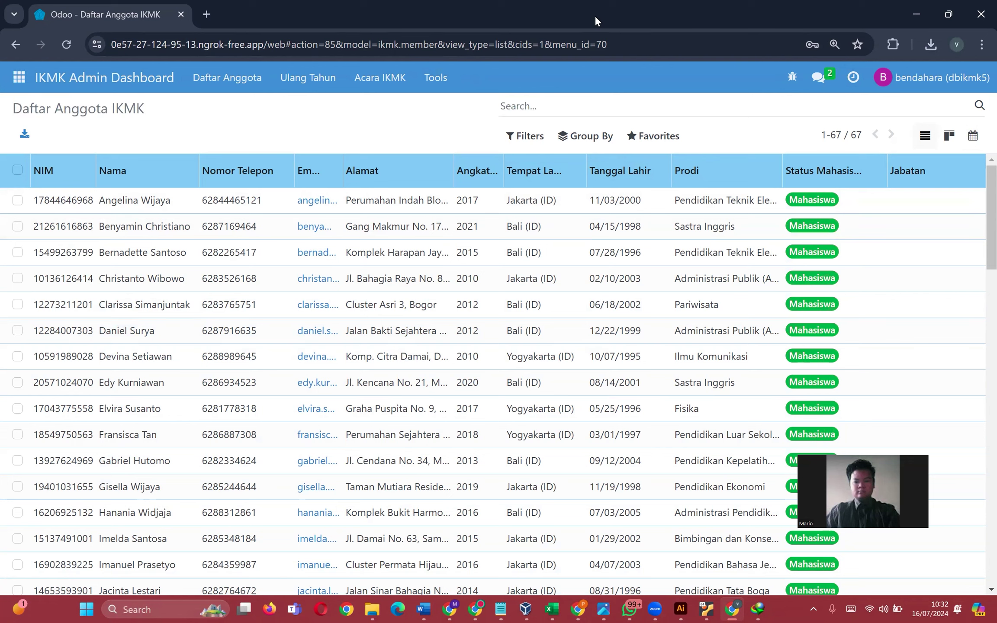